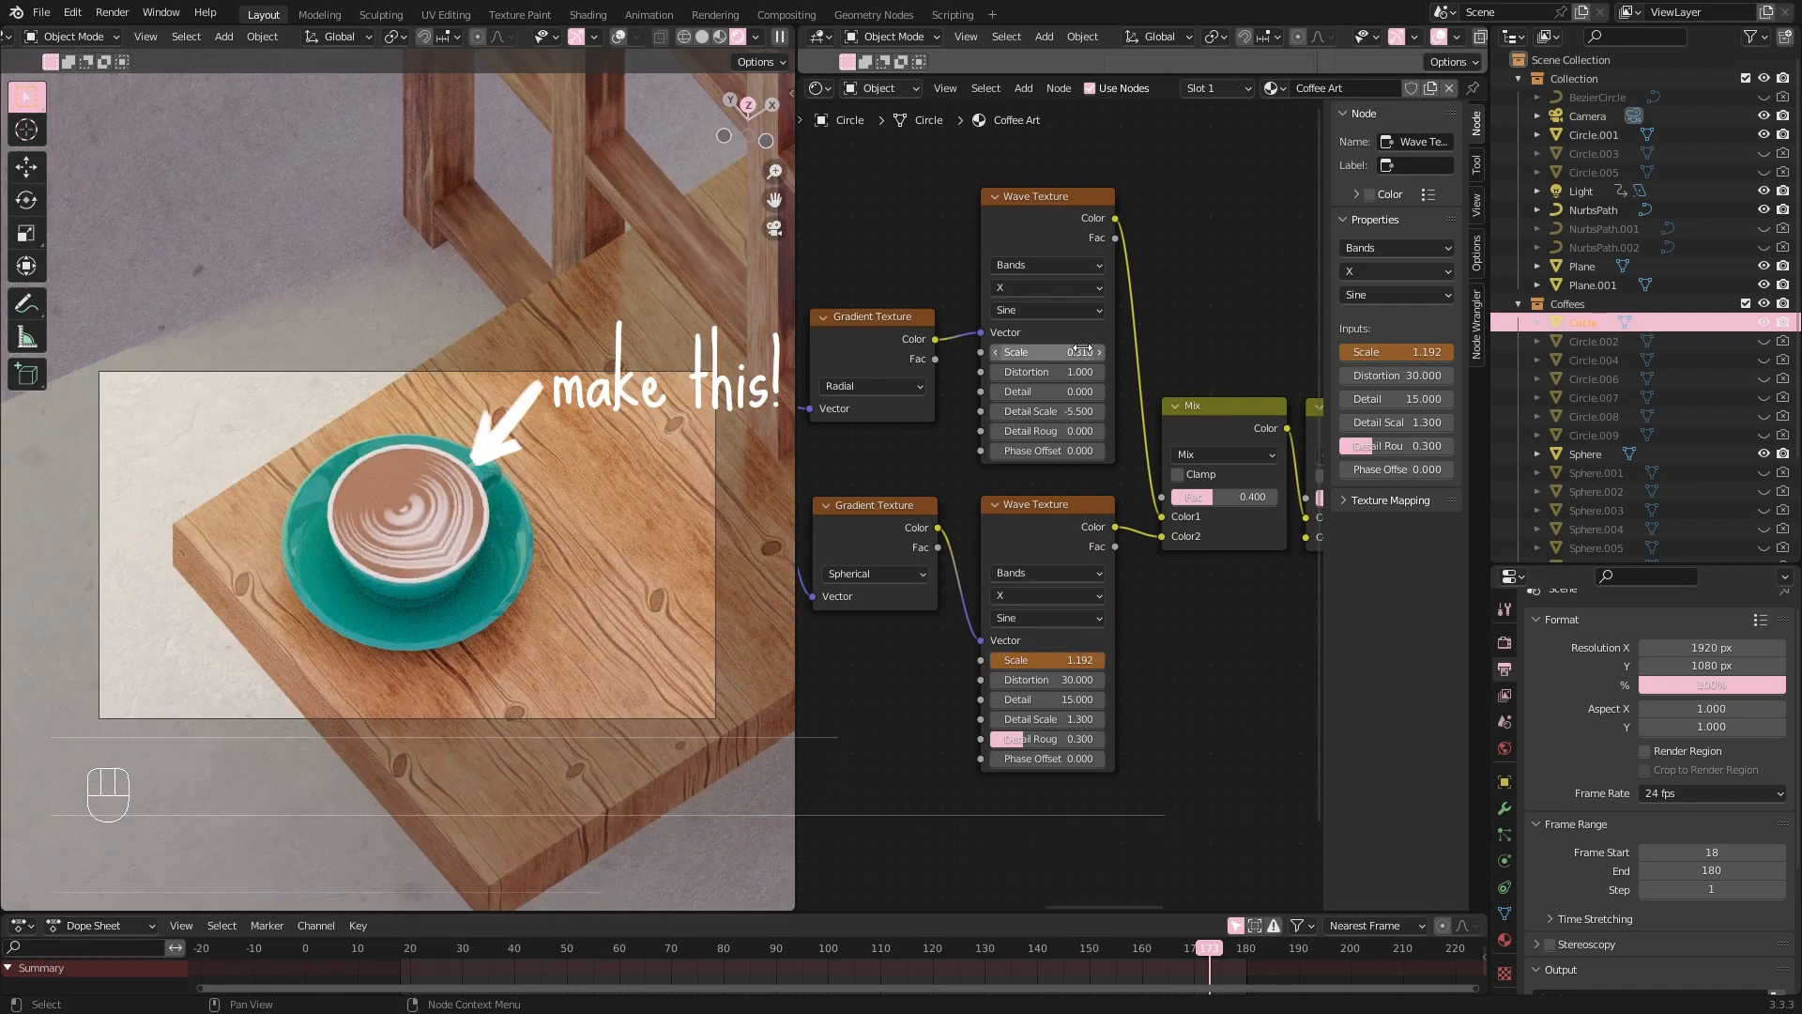
# Adjust the Scale of the upper Wave Texture node in the finished Coffee Art material.
pyautogui.moveTo(1066, 353)
pyautogui.mouseDown()
pyautogui.moveTo(995, 353)
pyautogui.moveTo(1049, 372)
pyautogui.mouseUp()
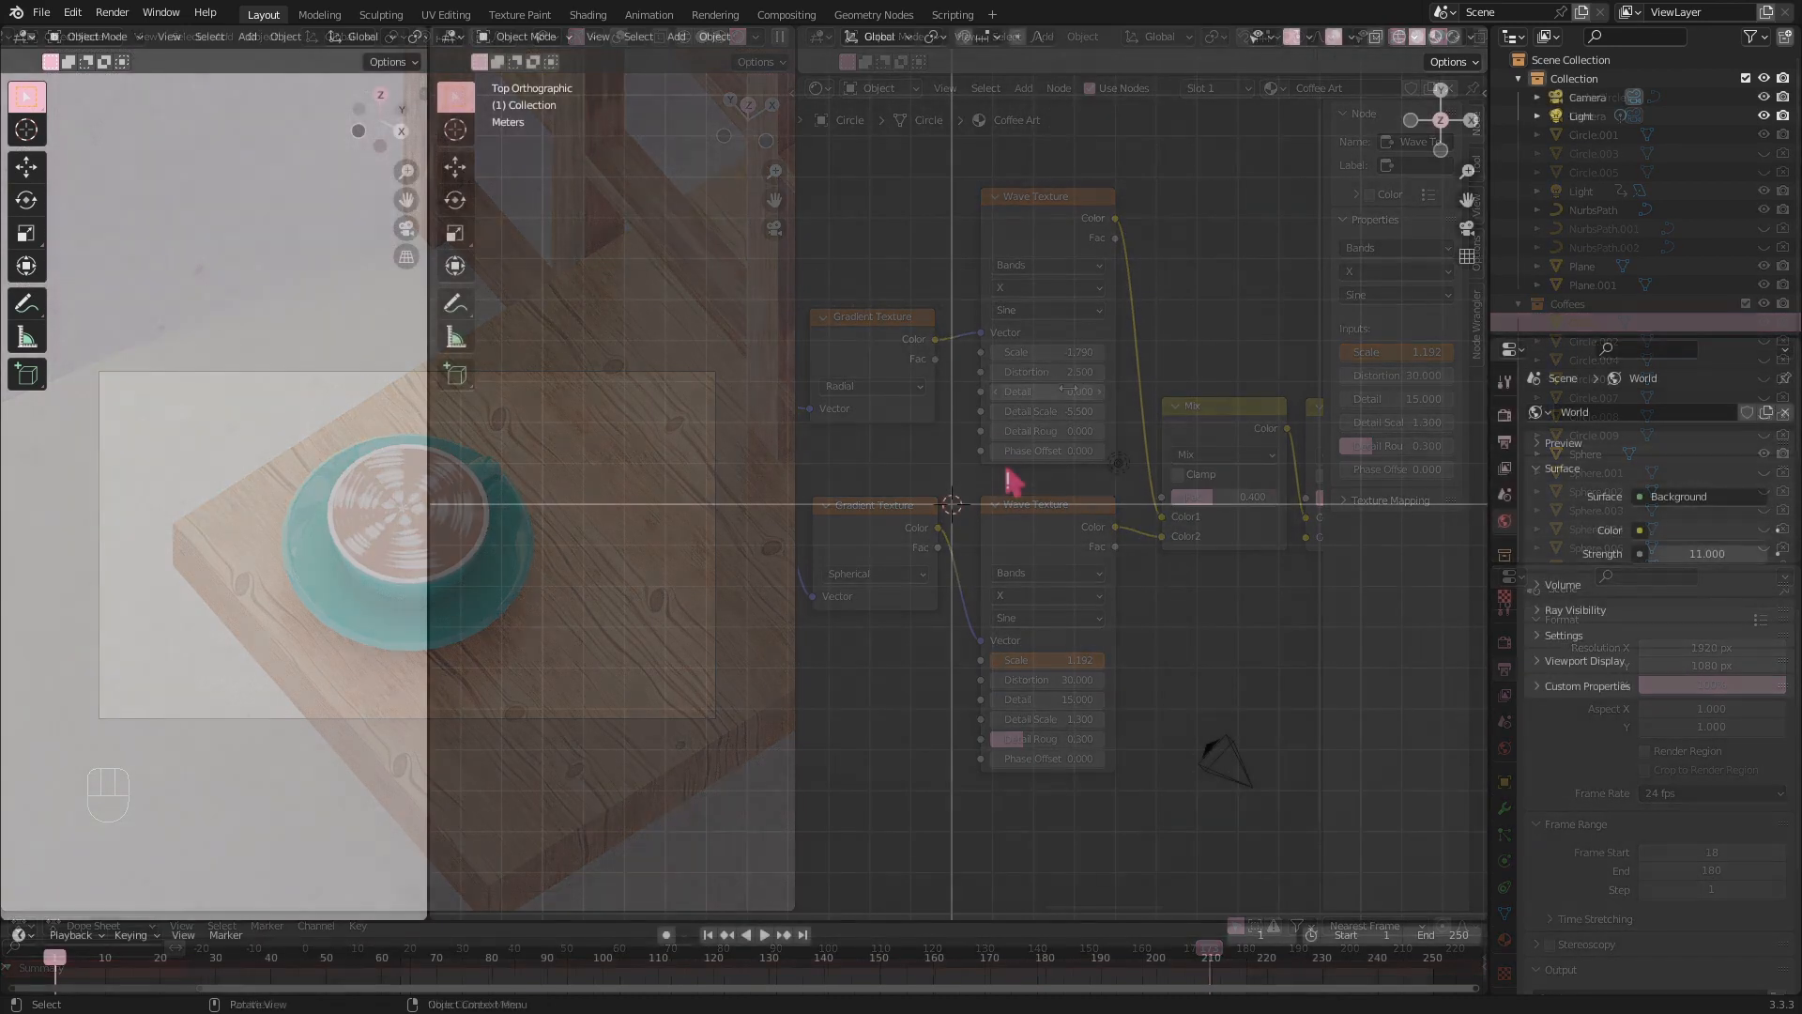
# Add a mesh circle at the world origin and fill its outline with a face.
pyautogui.hotkey('shift', 'a')
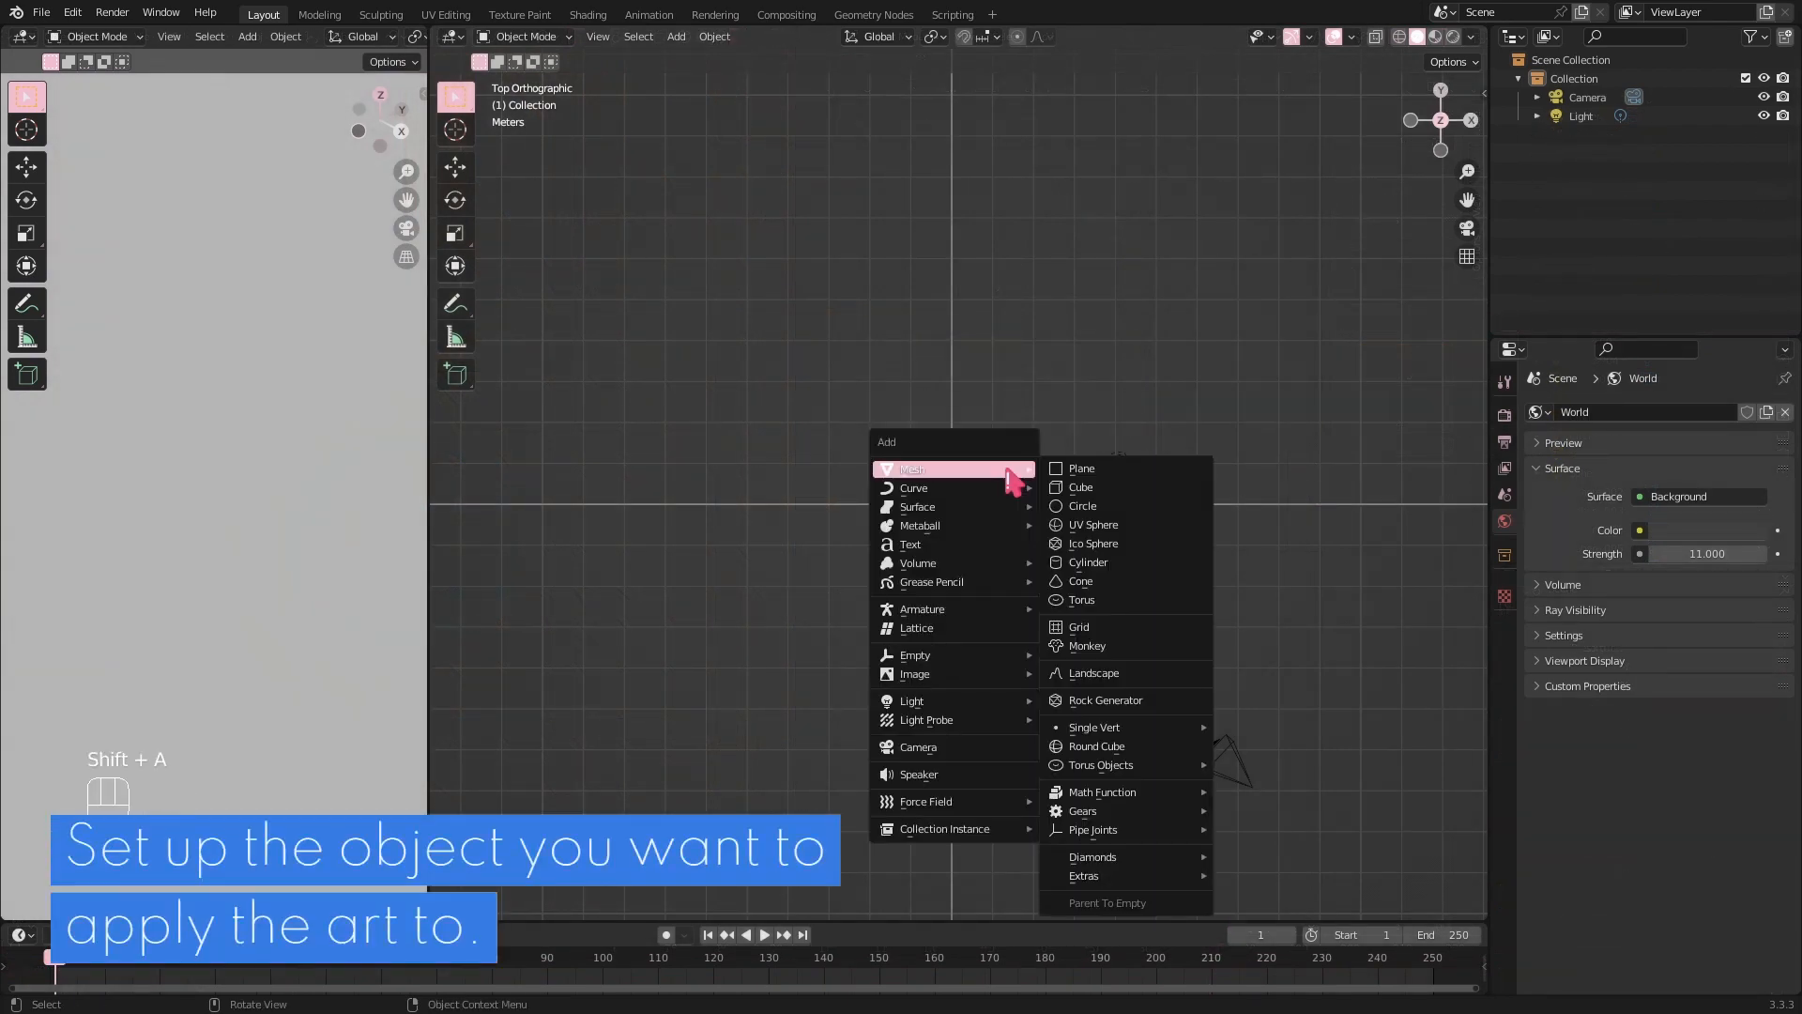
pyautogui.click(1098, 507)
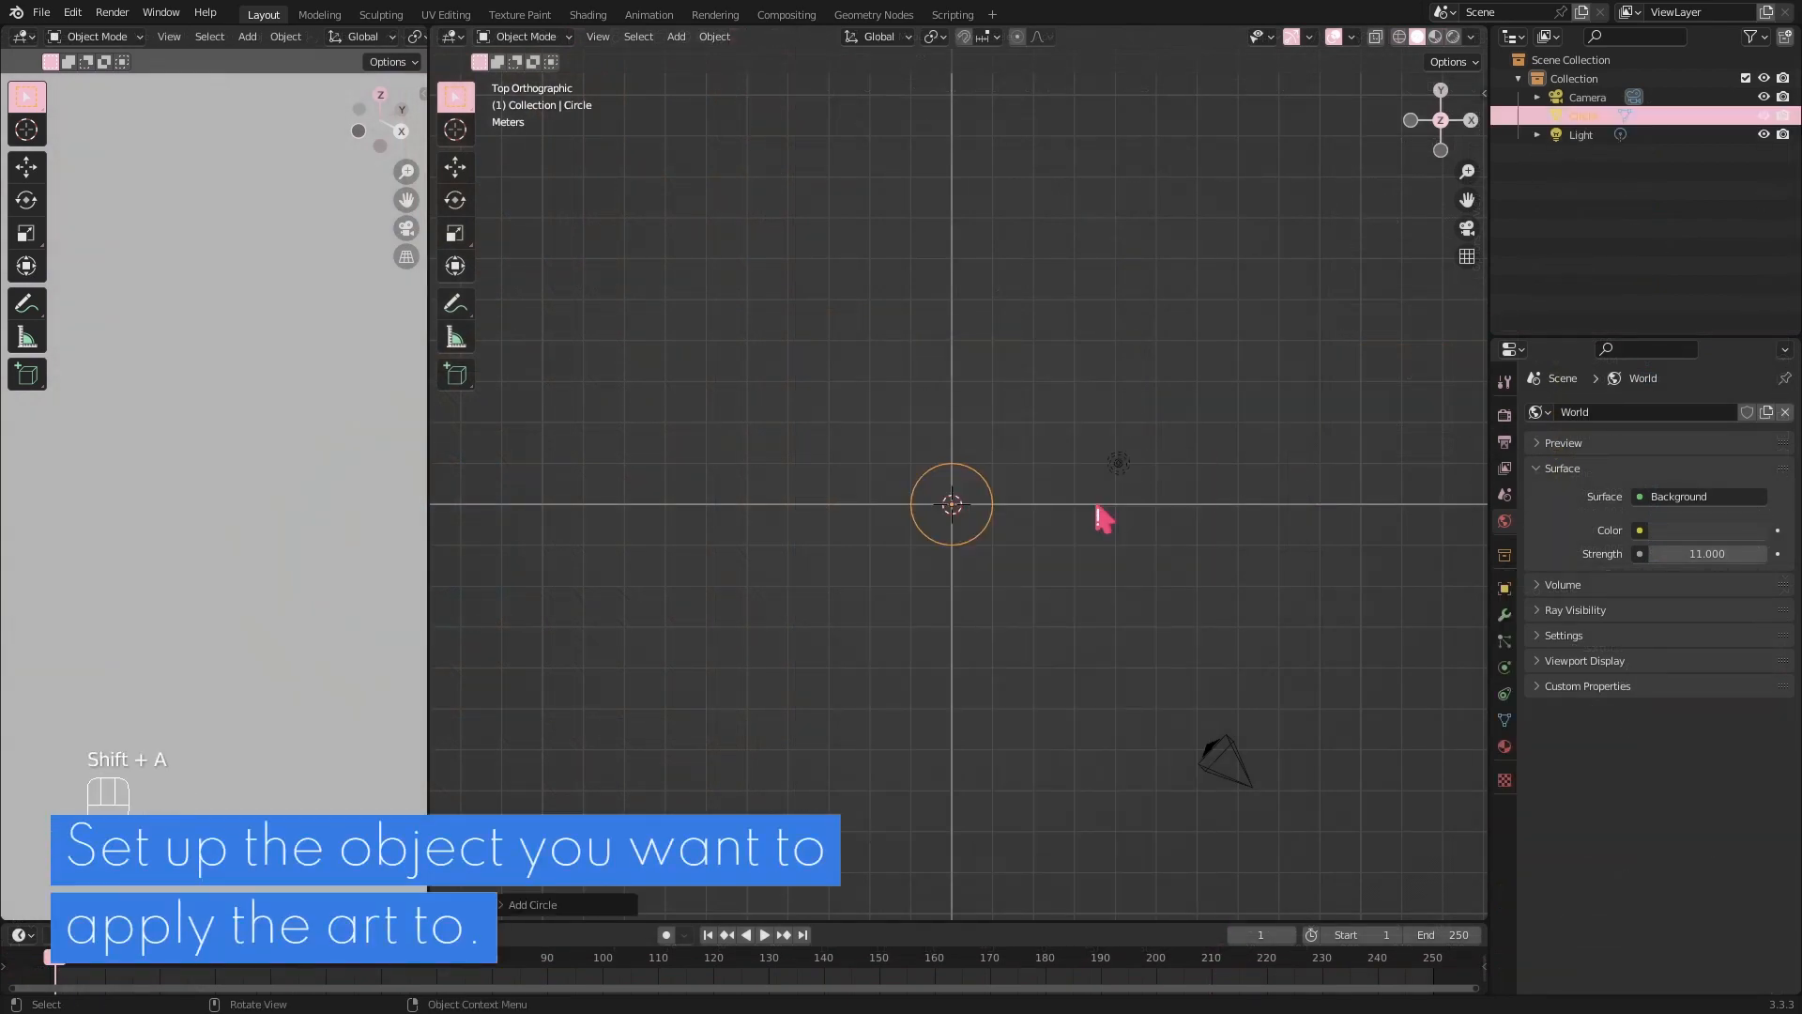
pyautogui.scroll(2, 1053, 615)
pyautogui.press('Tab')
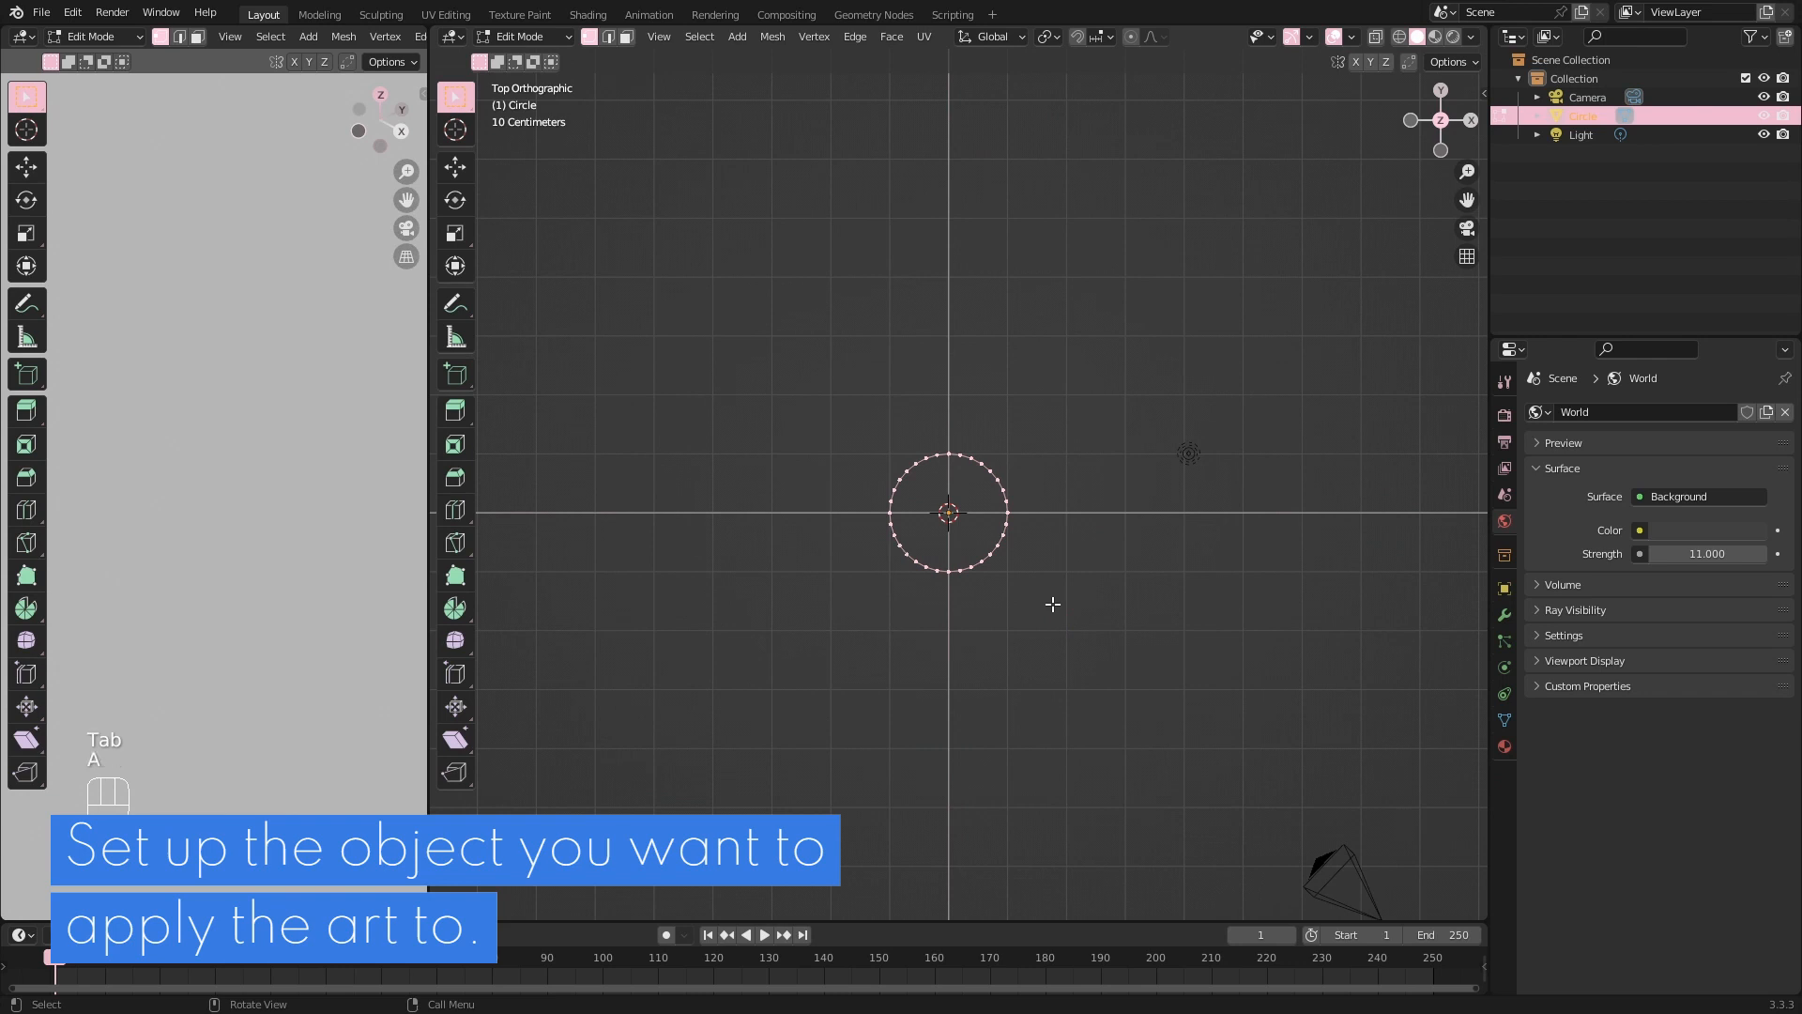
pyautogui.press('f')
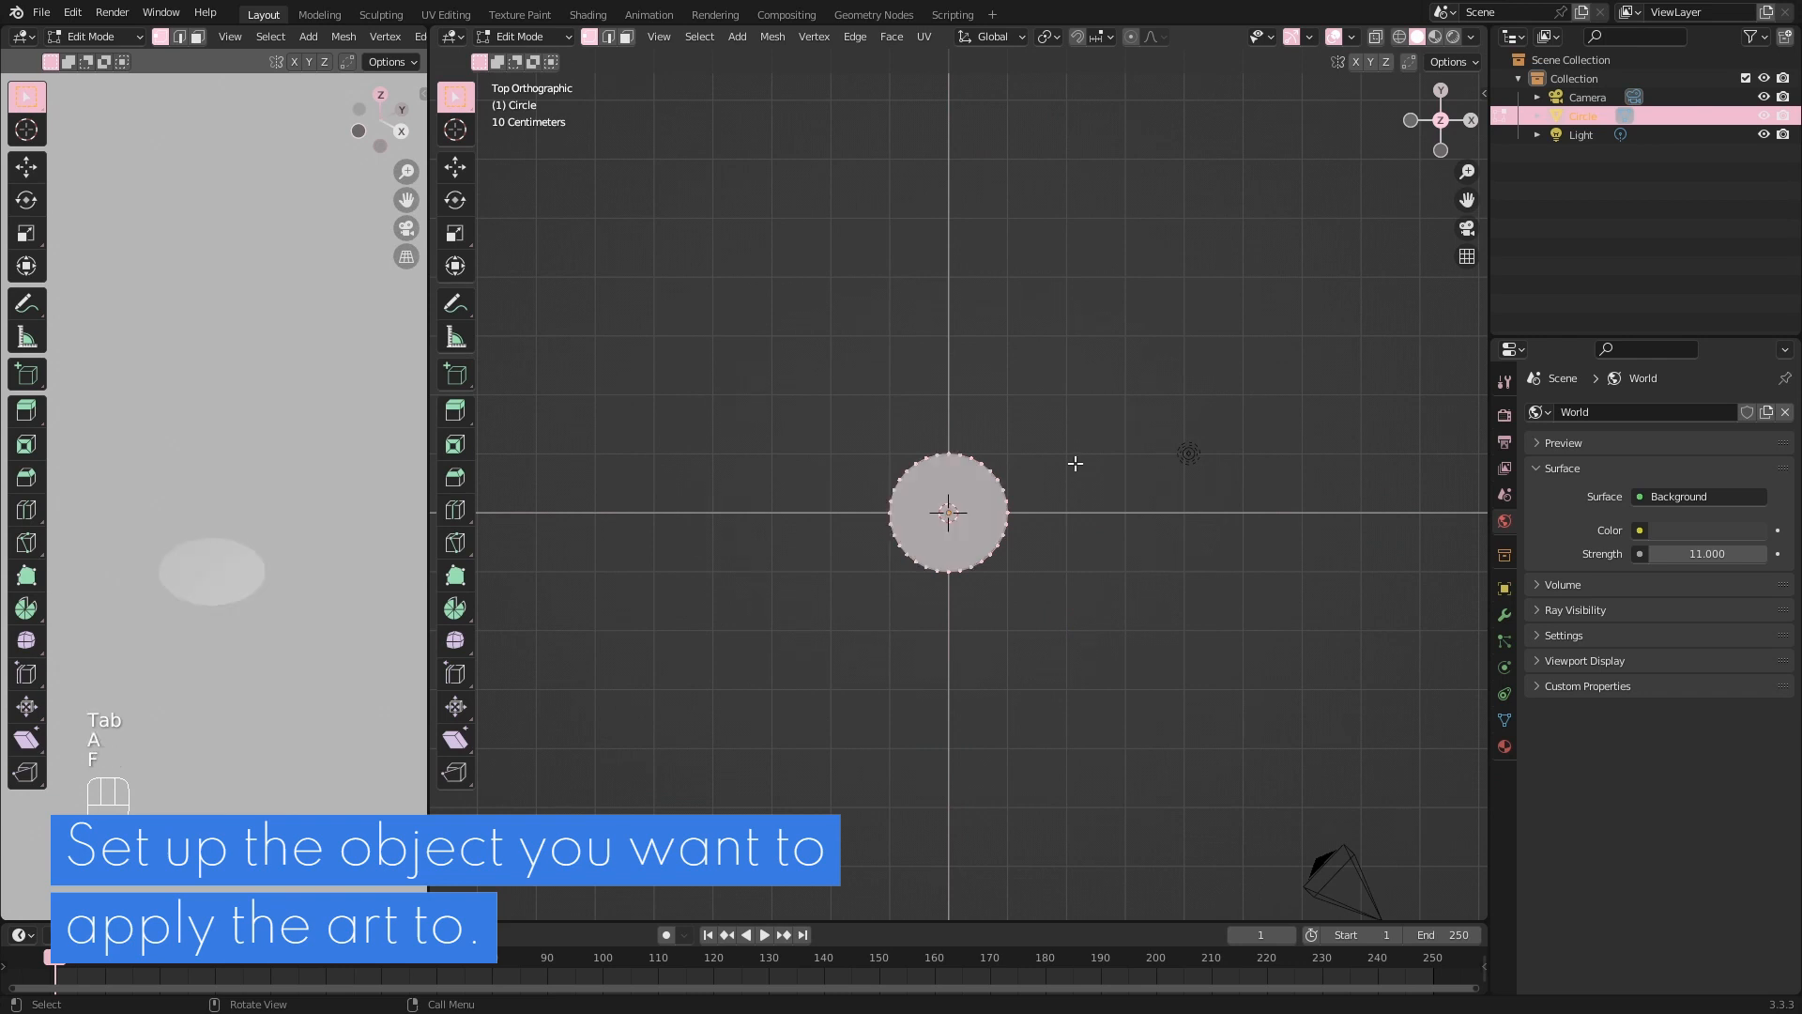
pyautogui.press('Escape')
pyautogui.press('Tab')
pyautogui.click(1076, 463)
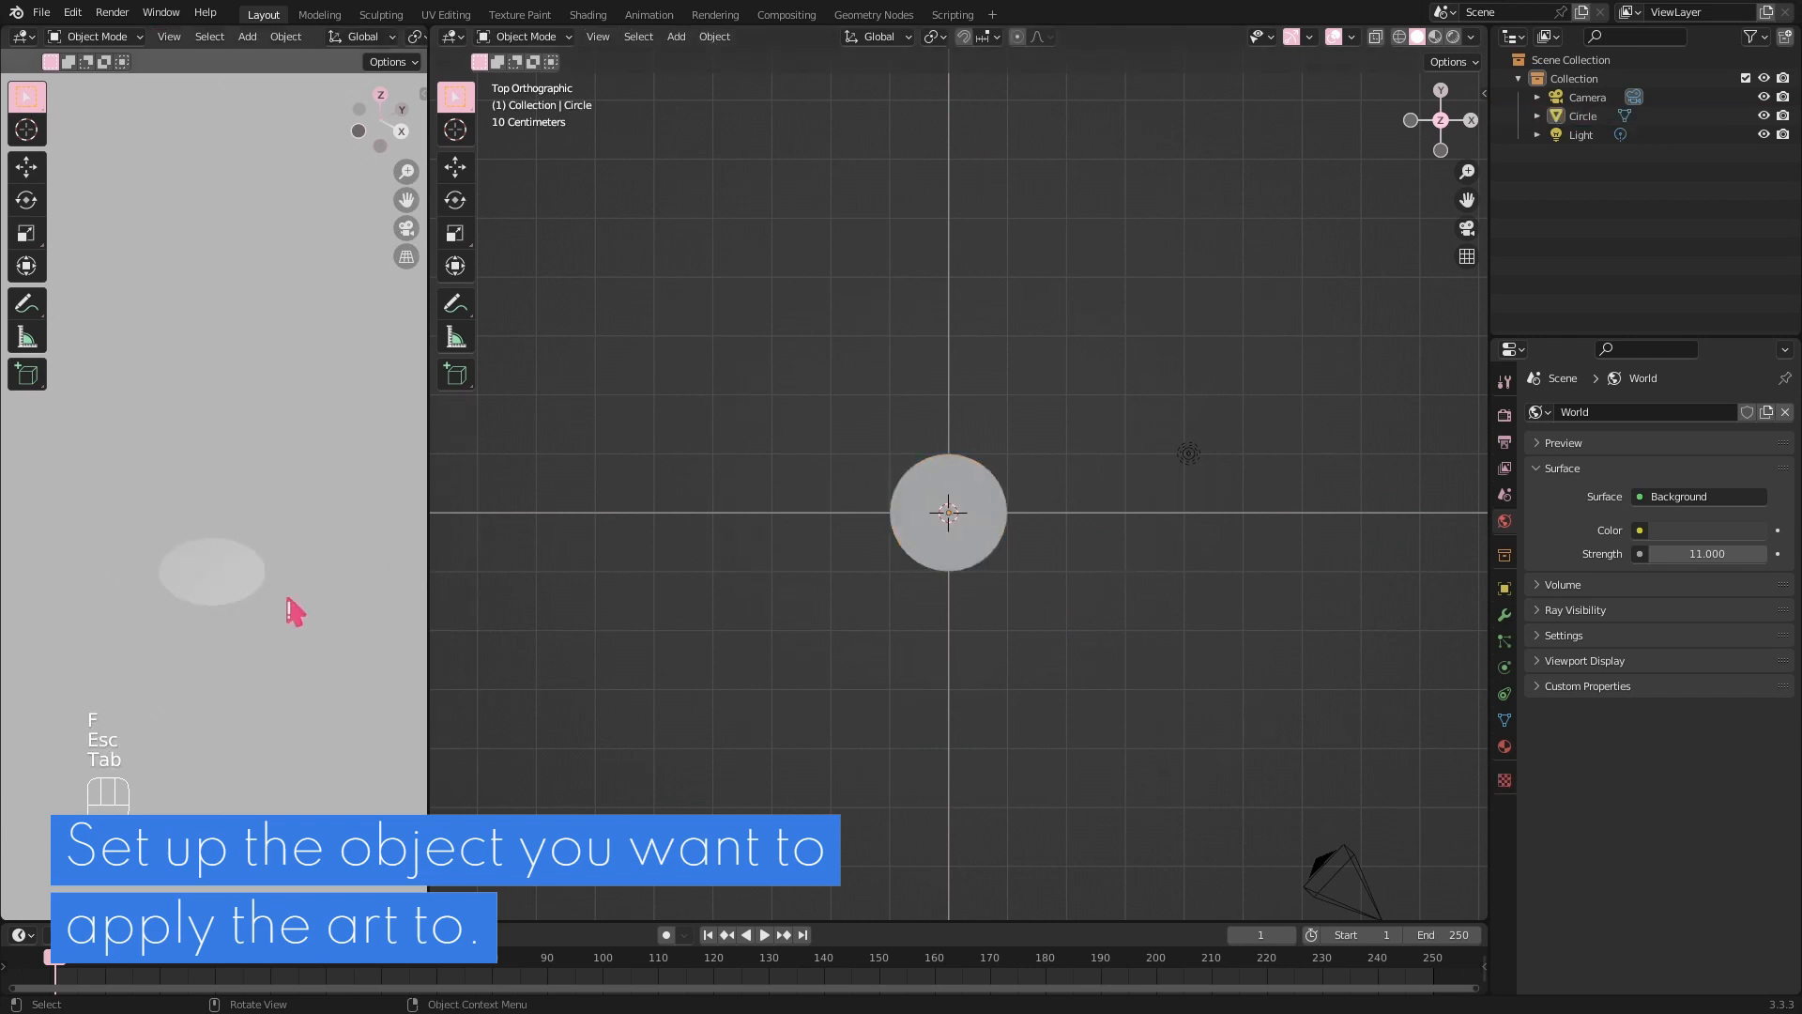
# Set the smaller viewport to an enlarged top view of the disc and make that viewport slightly narrower.
pyautogui.press('KP_7')
pyautogui.scroll(3, 329, 620)
pyautogui.moveTo(429, 486); pyautogui.dragTo(402, 486)
pyautogui.scroll(2, 265, 535)
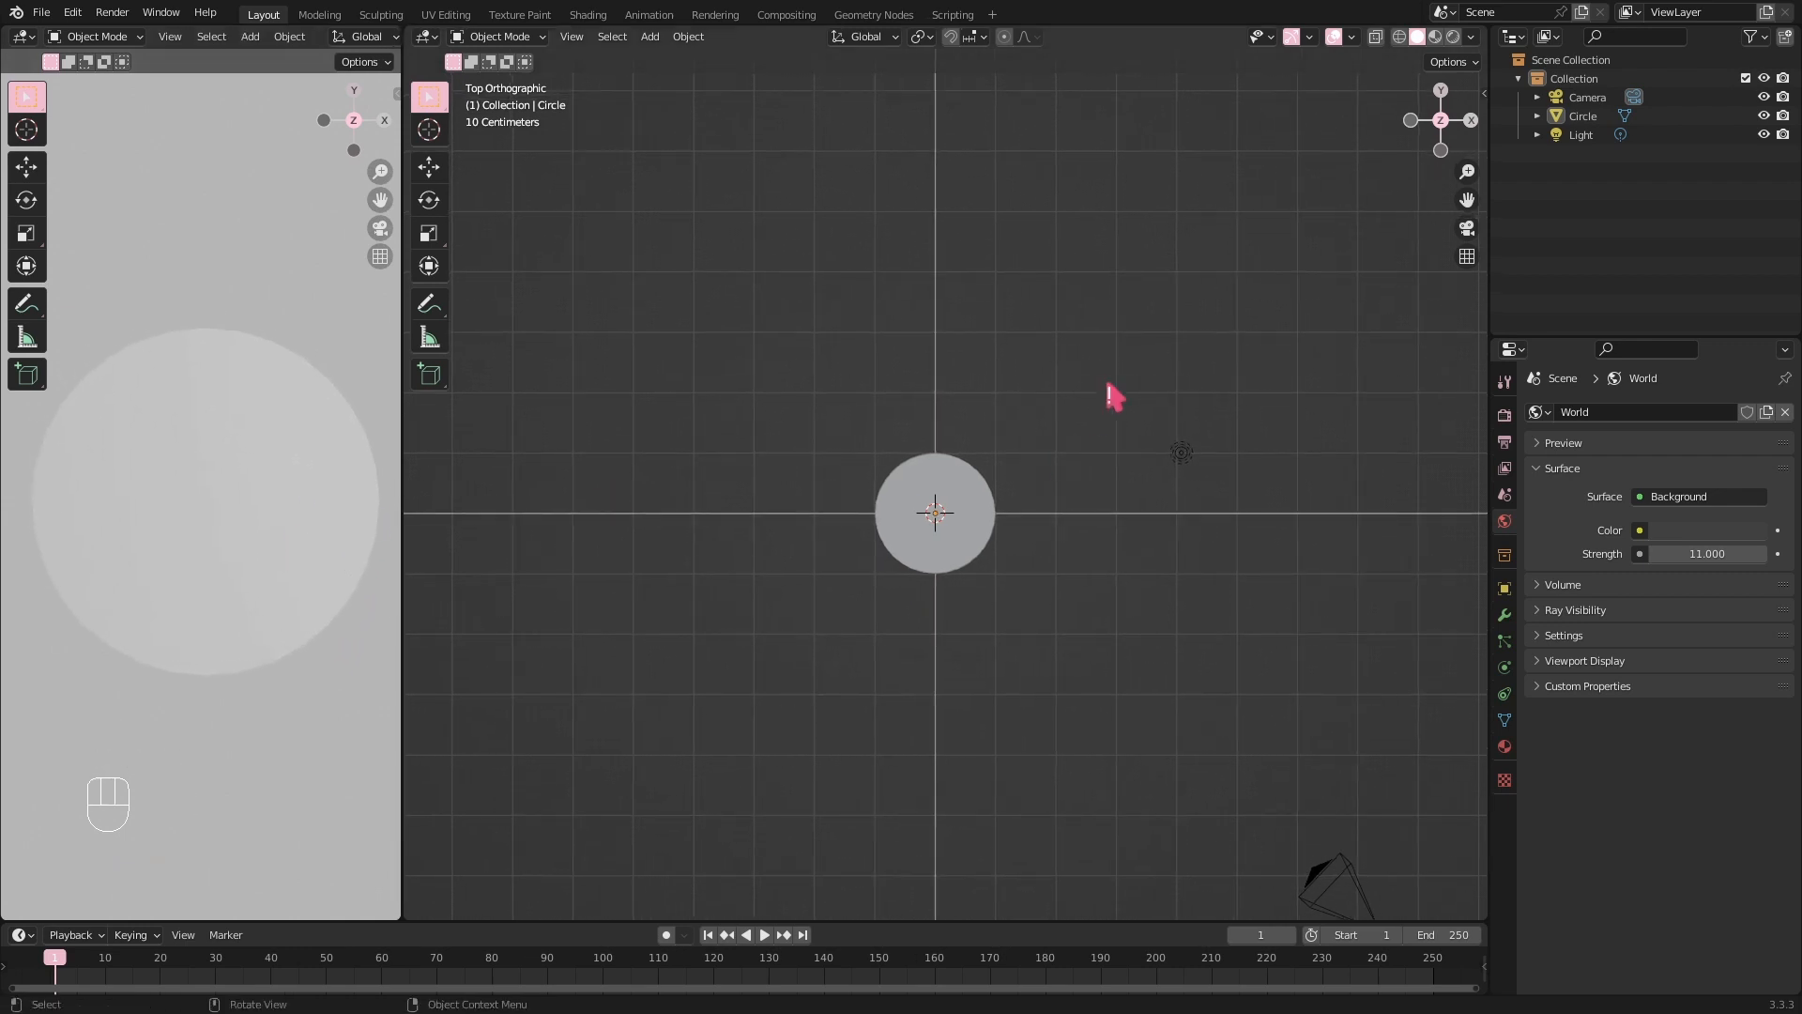
# Split the main viewport horizontally near its upper edge and turn the lower area into a Shader Editor.
pyautogui.rightClick(989, 921)
pyautogui.click(992, 942)
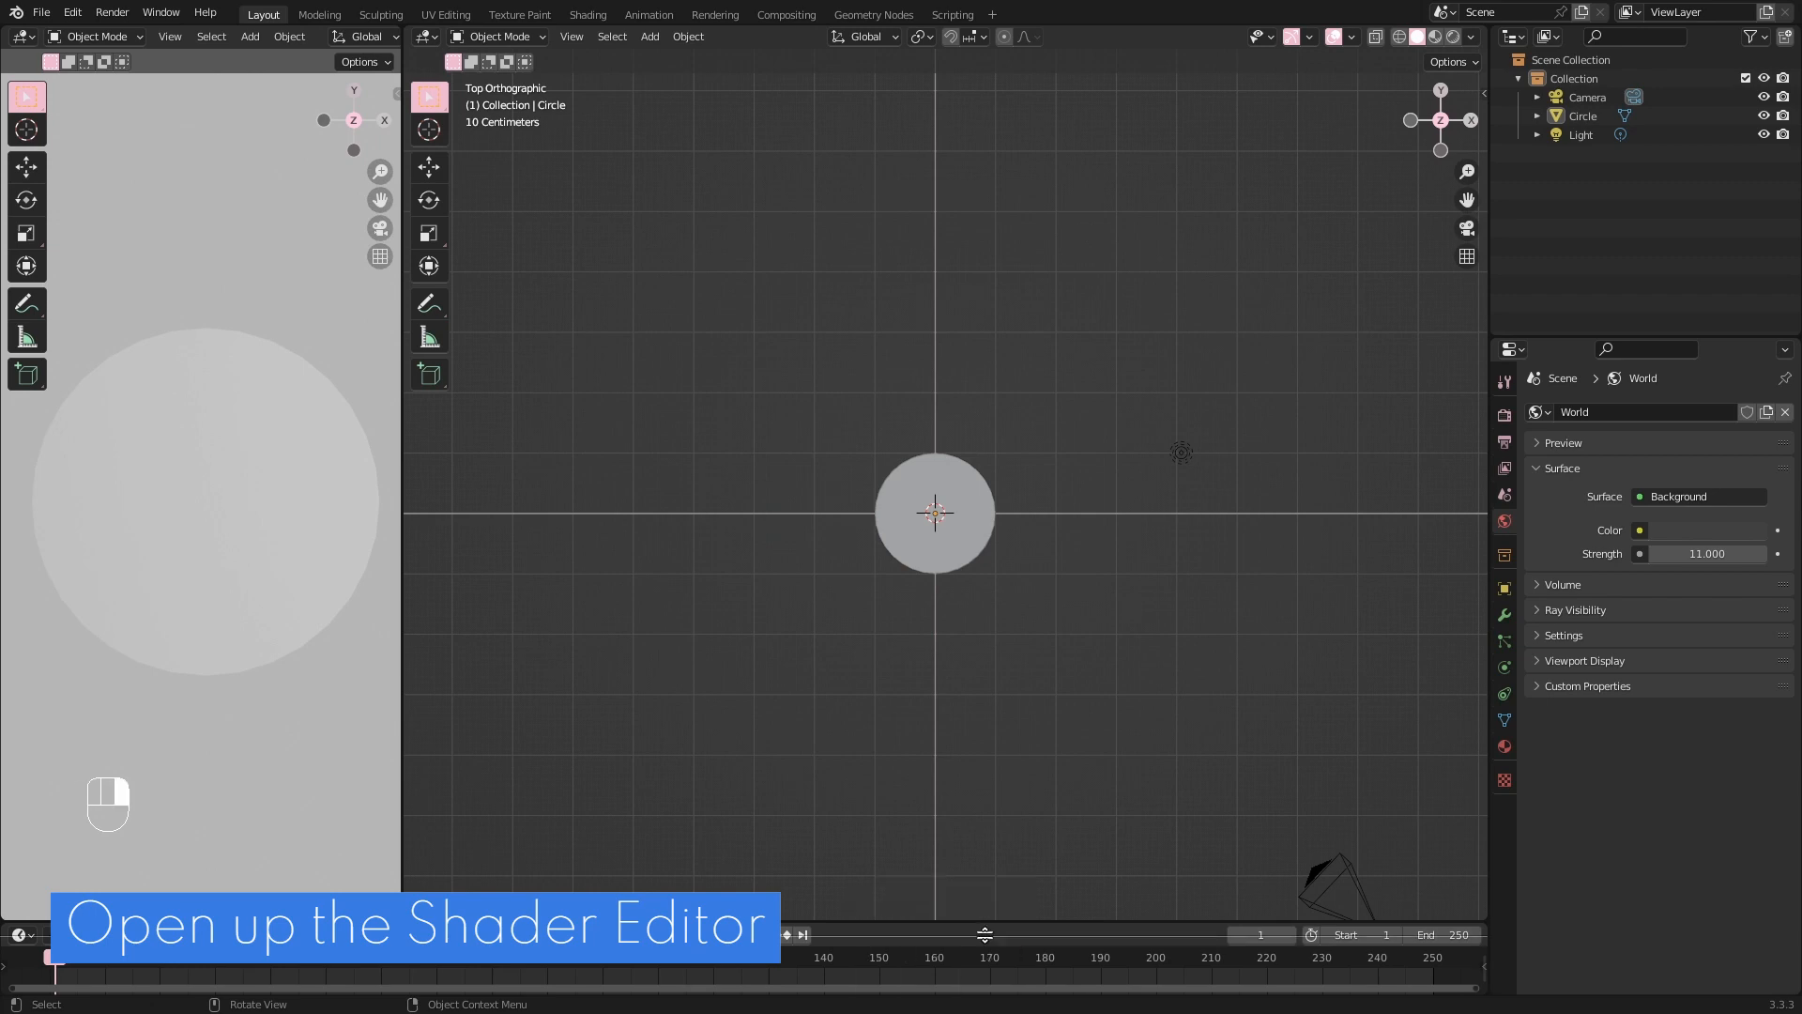
pyautogui.click(1076, 179)
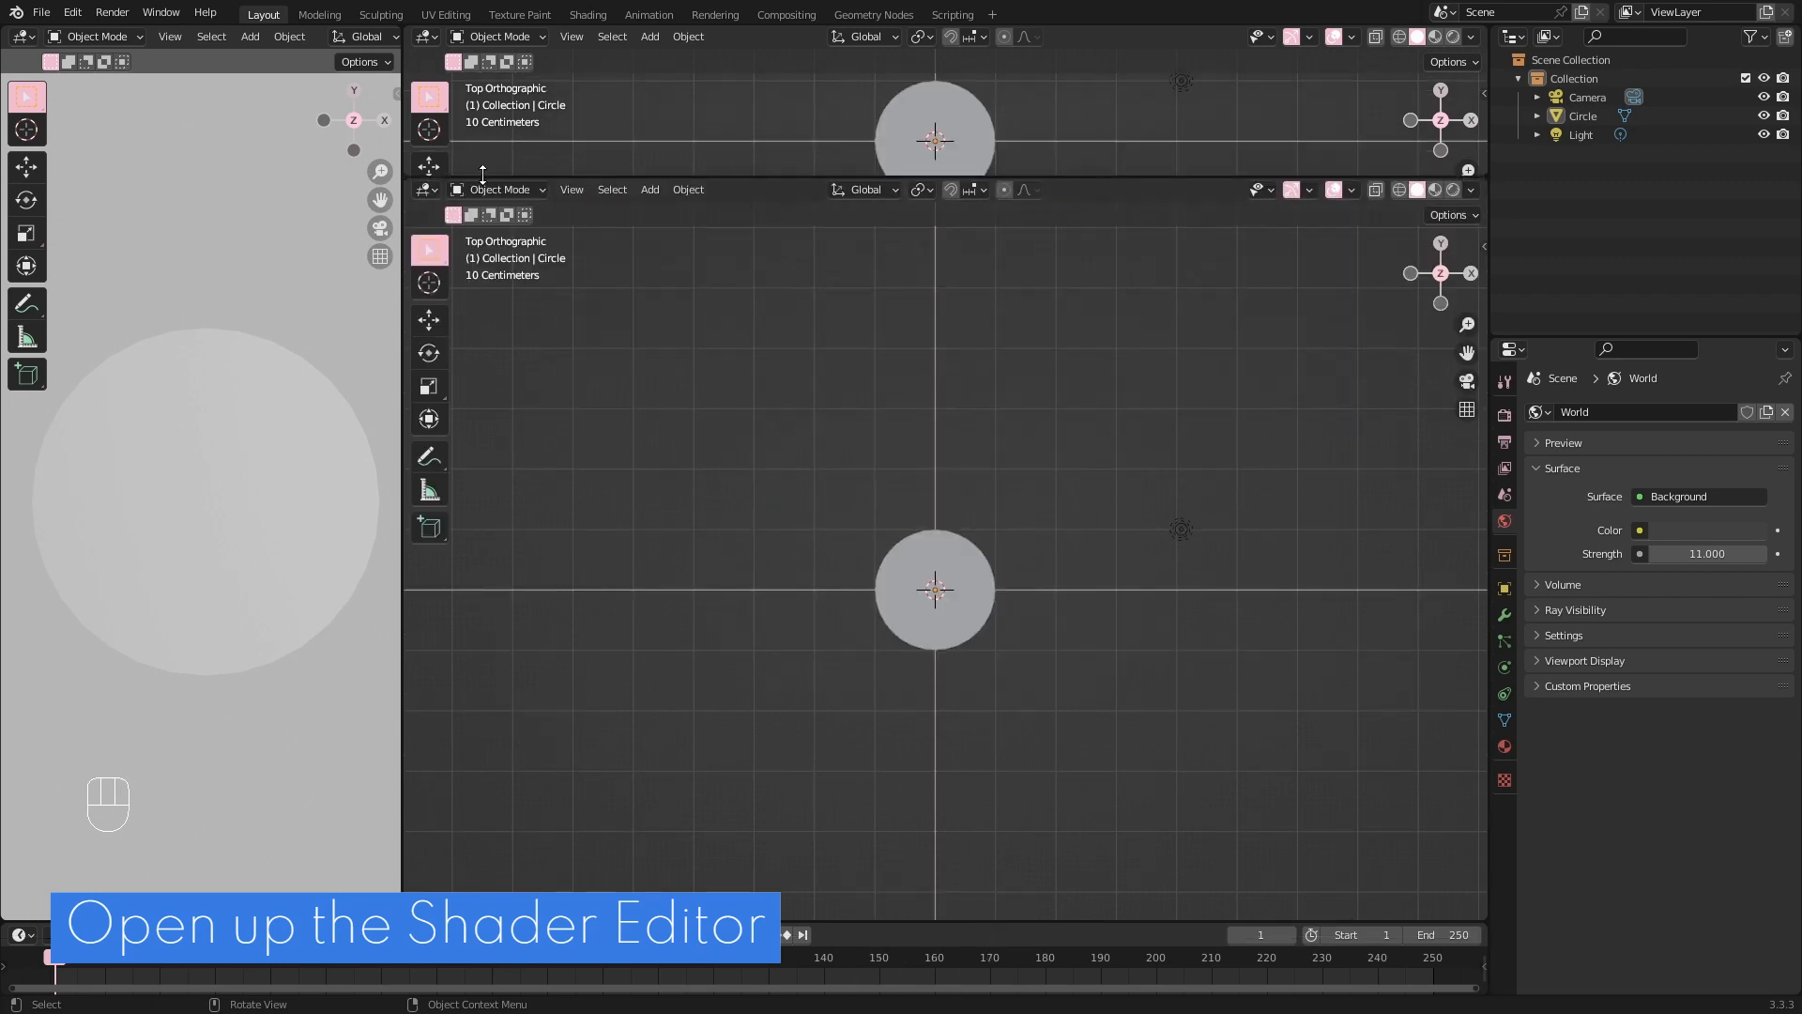
pyautogui.click(427, 191)
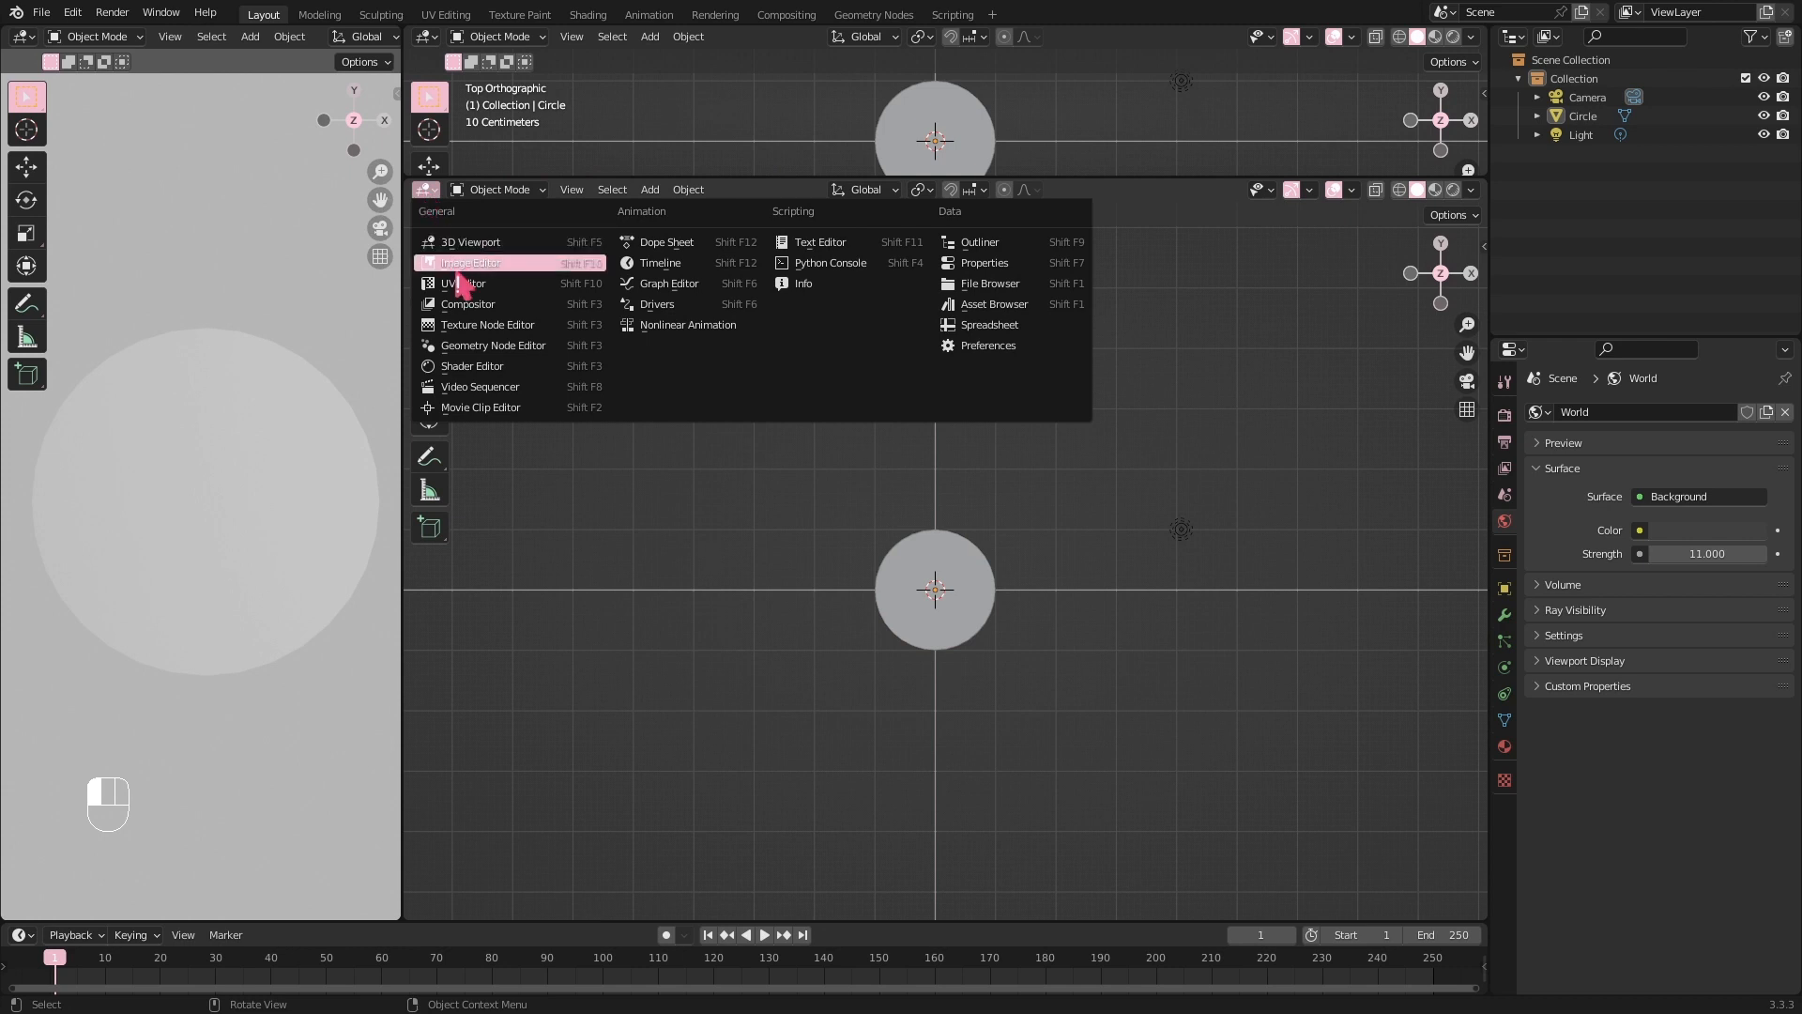
pyautogui.click(474, 367)
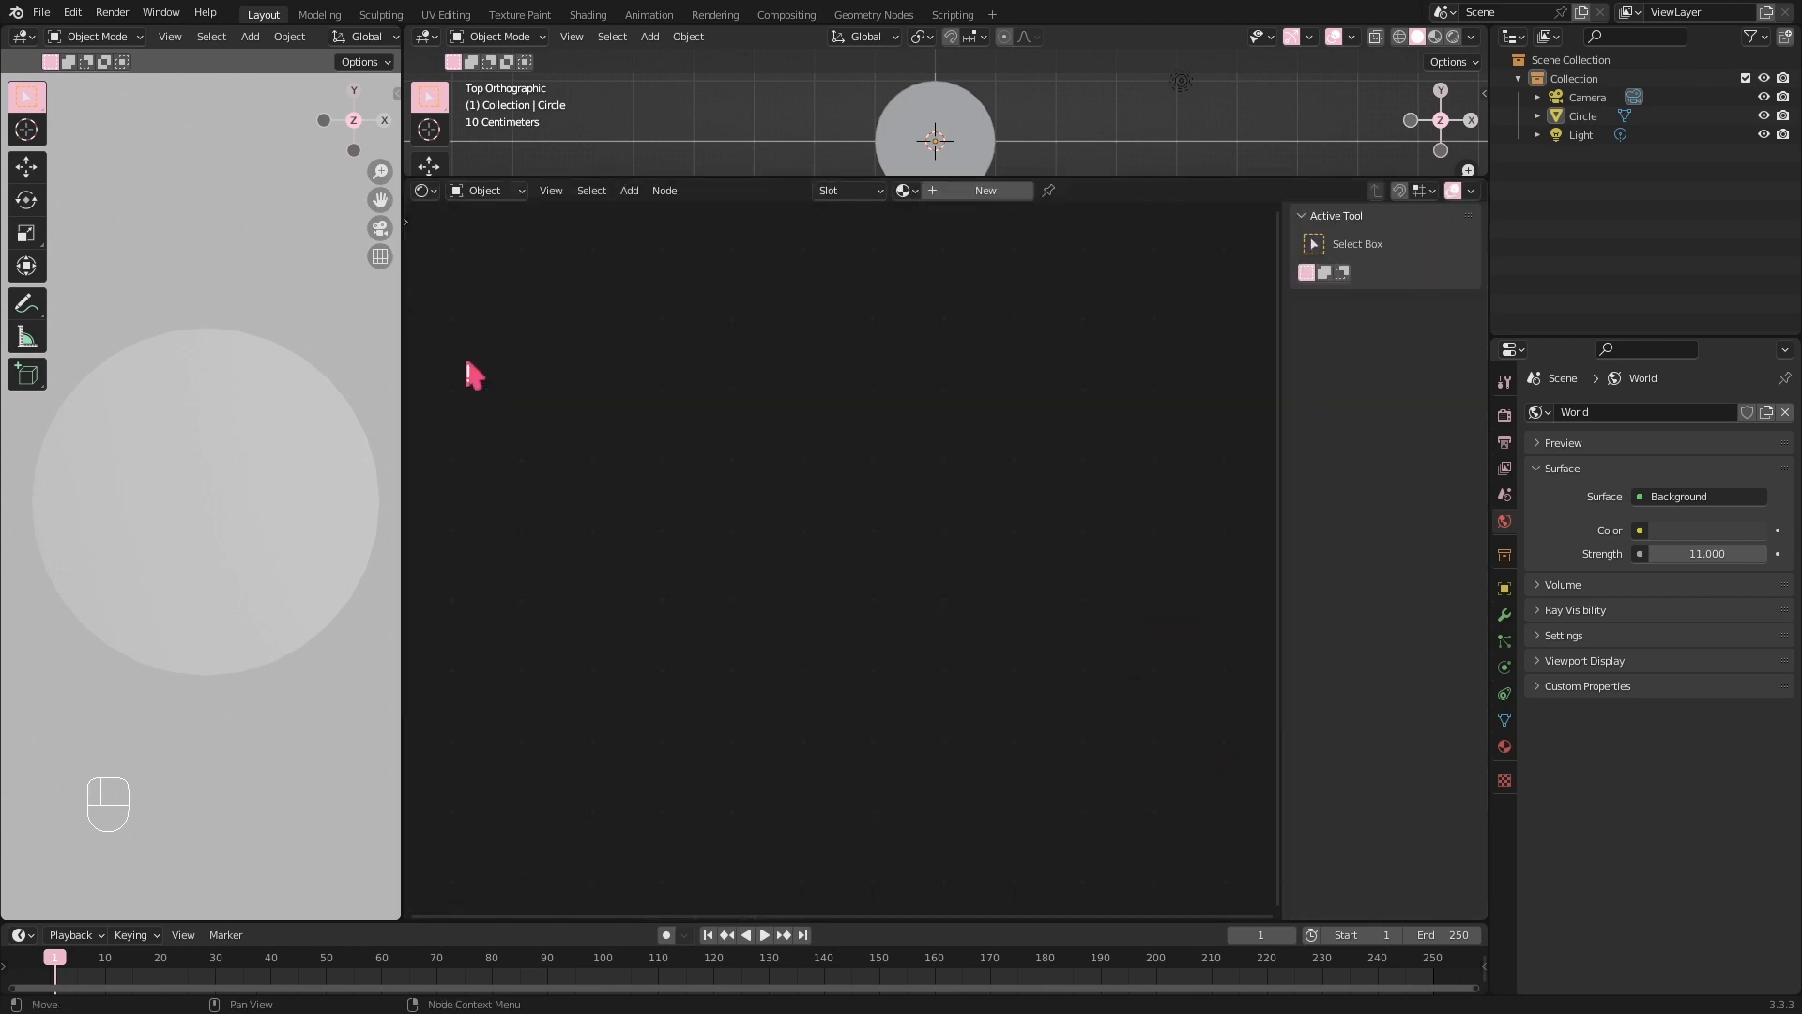
# Create a new material on the circle and name it Coffee Art.
pyautogui.click(975, 124)
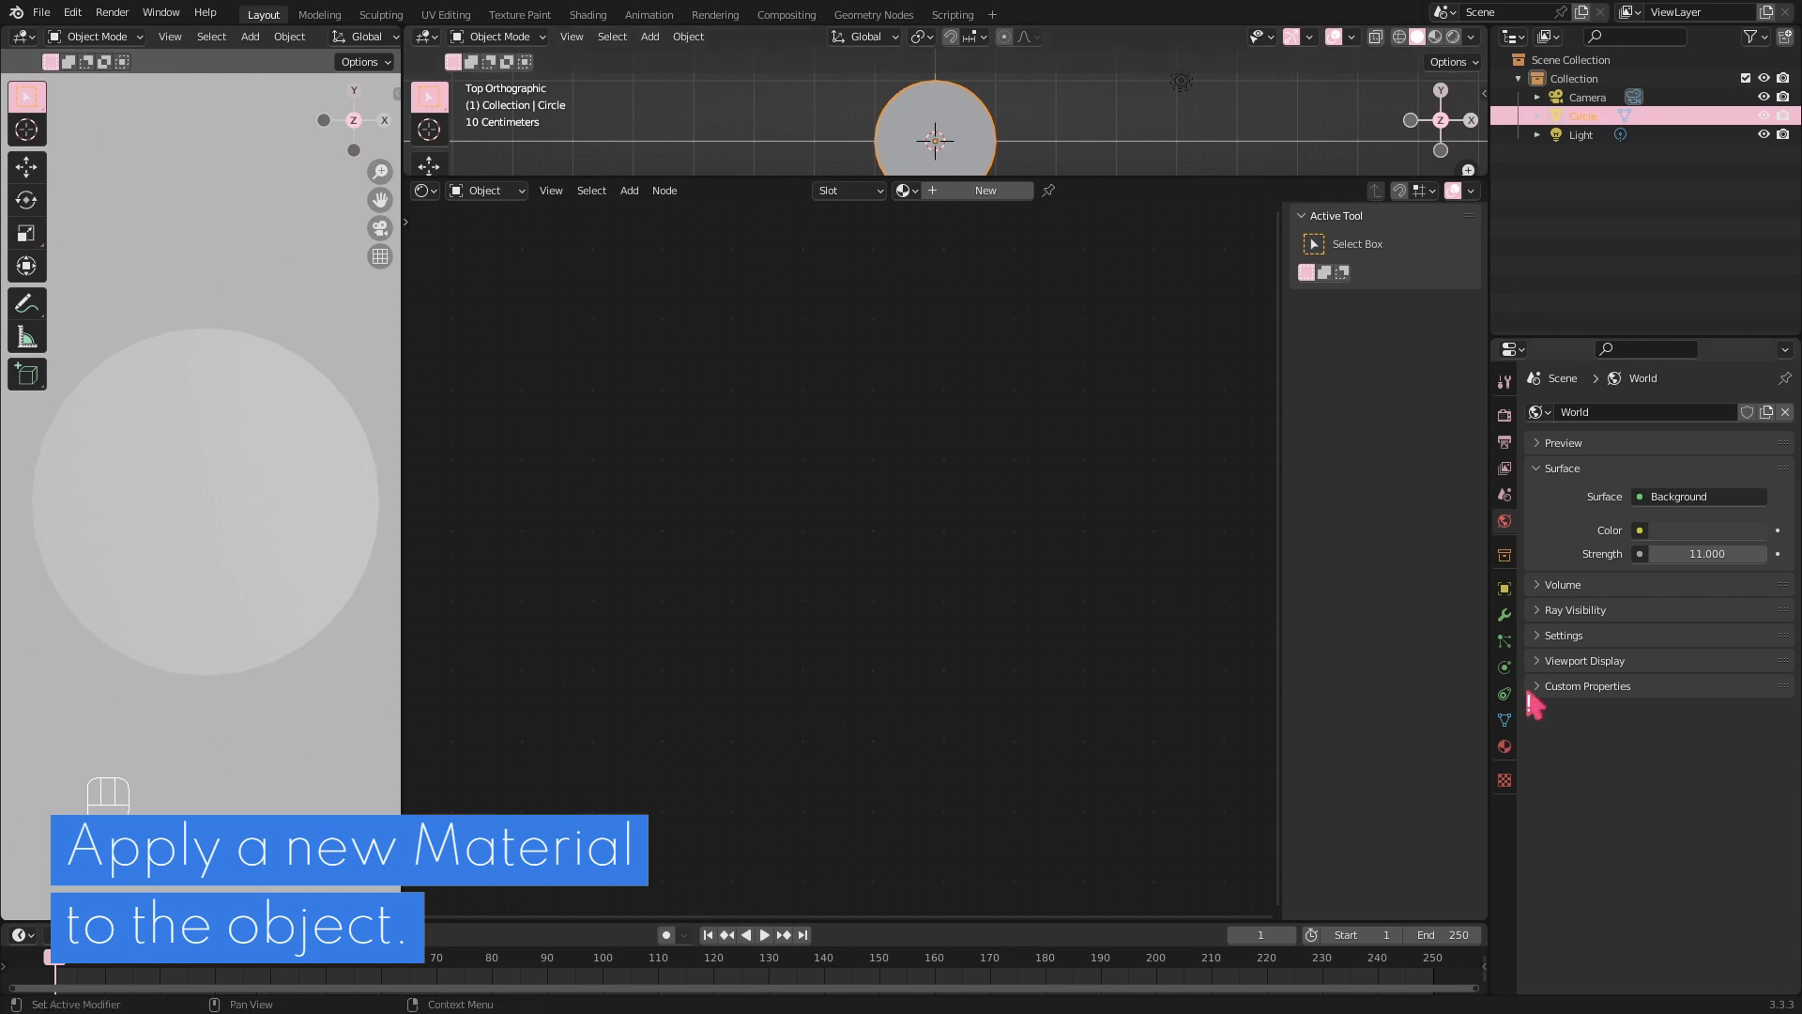
pyautogui.click(1505, 746)
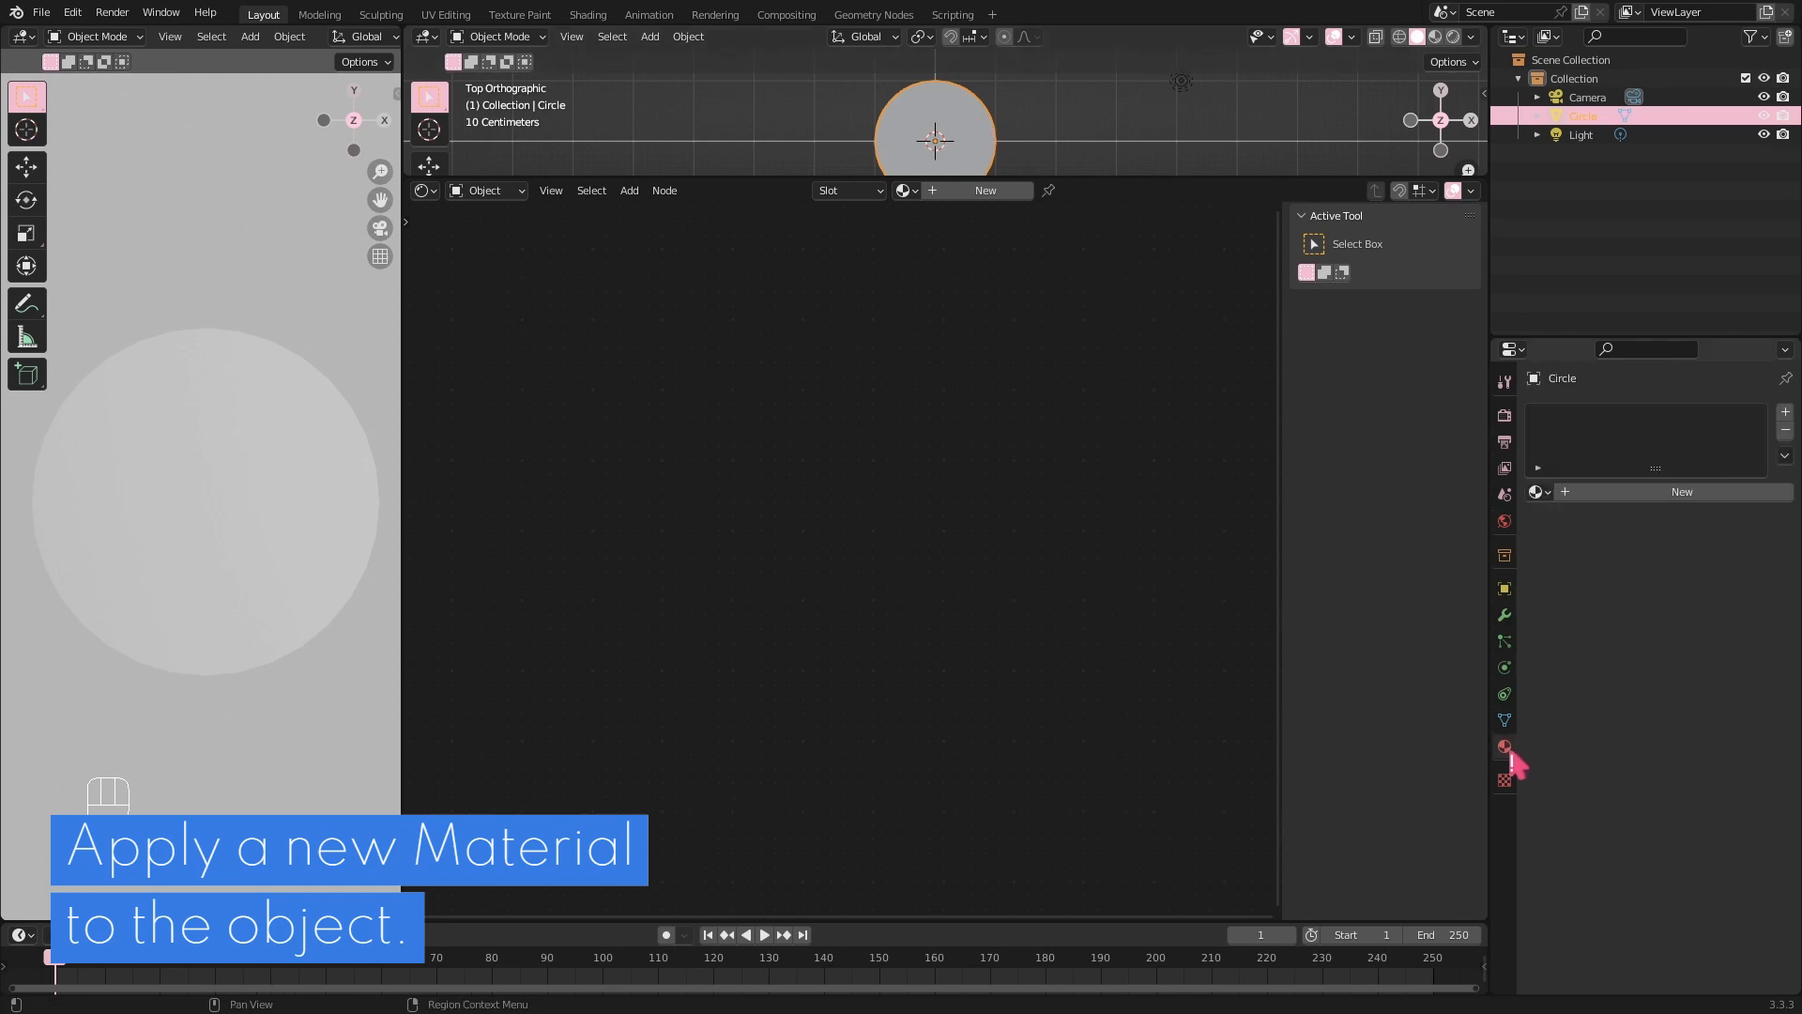
pyautogui.click(1604, 495)
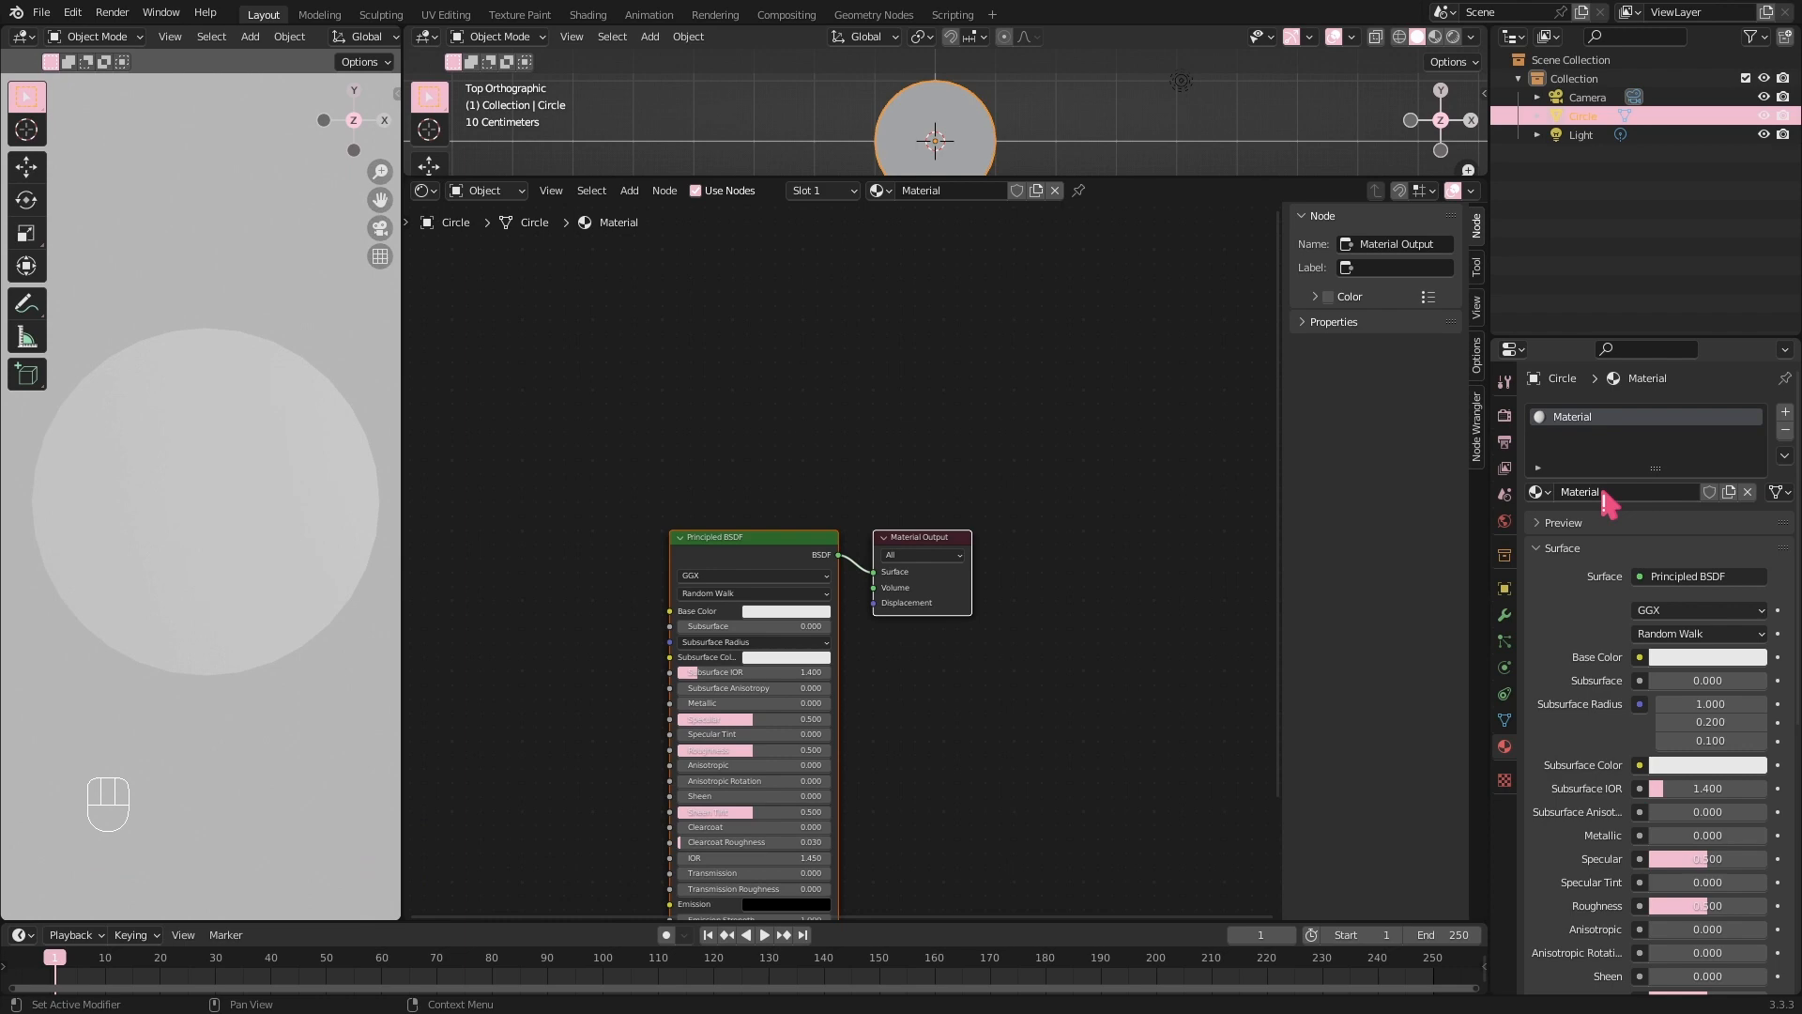
pyautogui.doubleClick(1603, 492)
pyautogui.write('Coffee Lid')
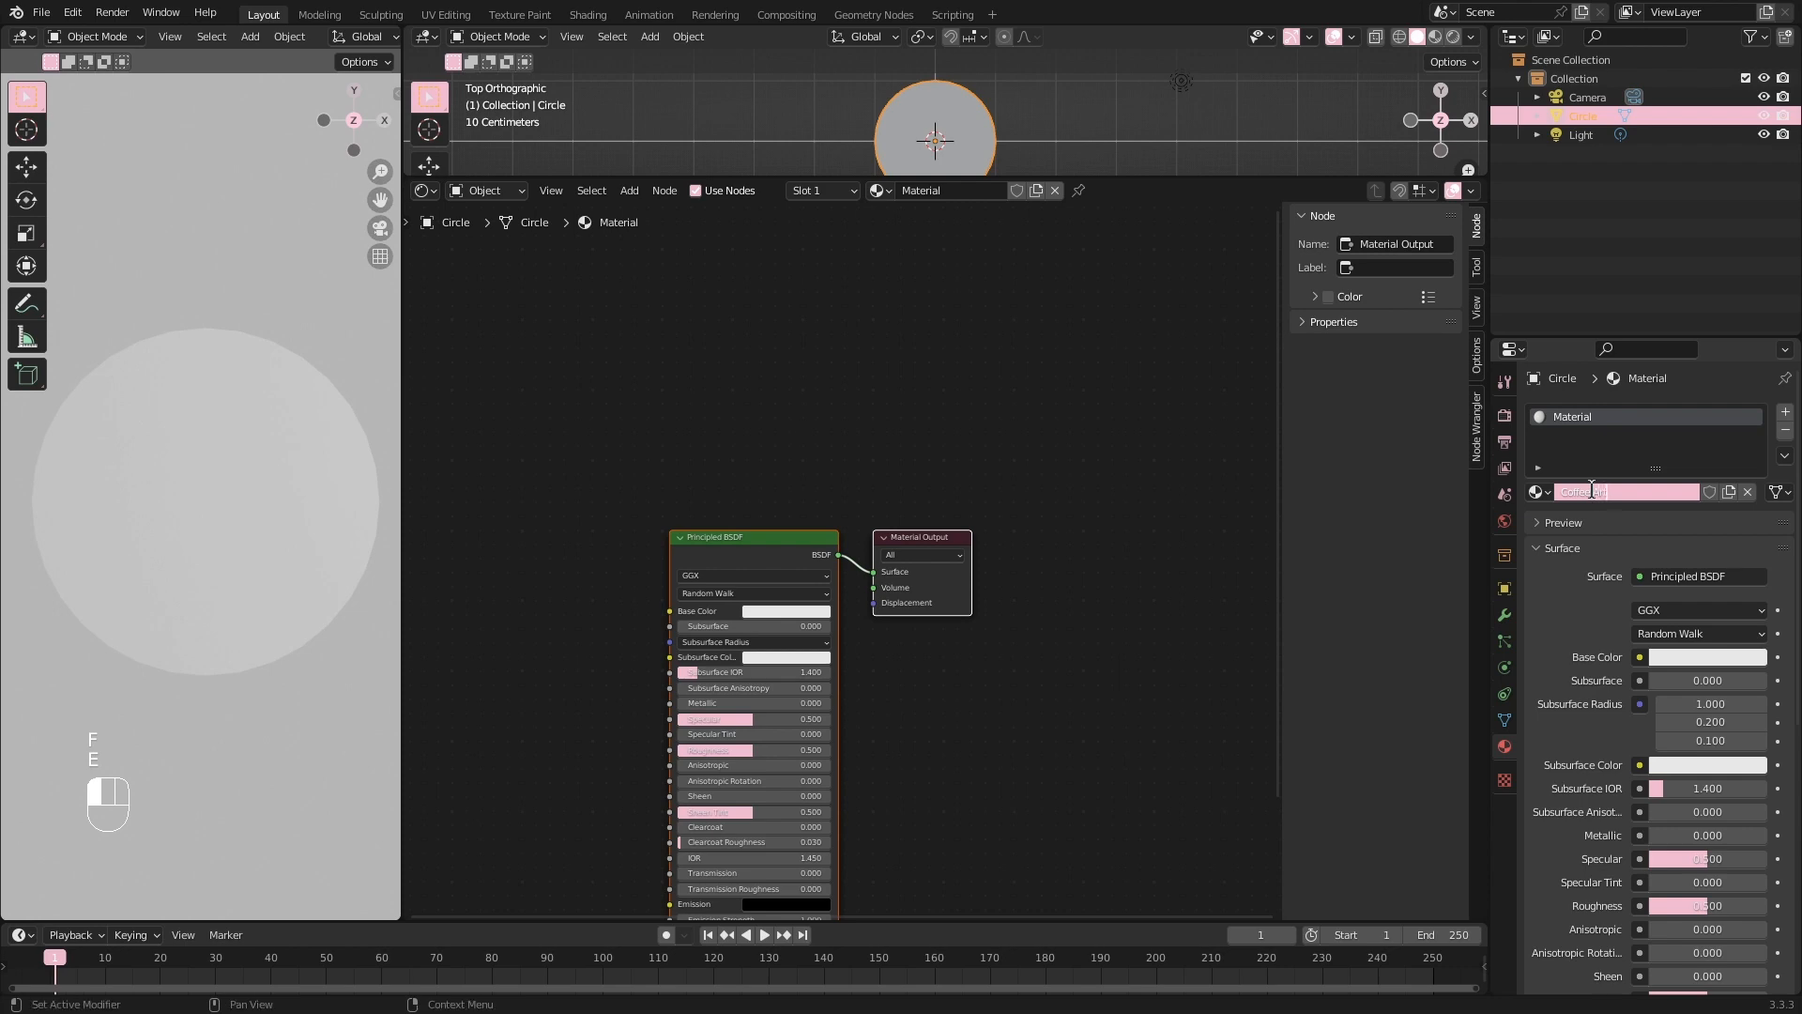
pyautogui.press('Return')
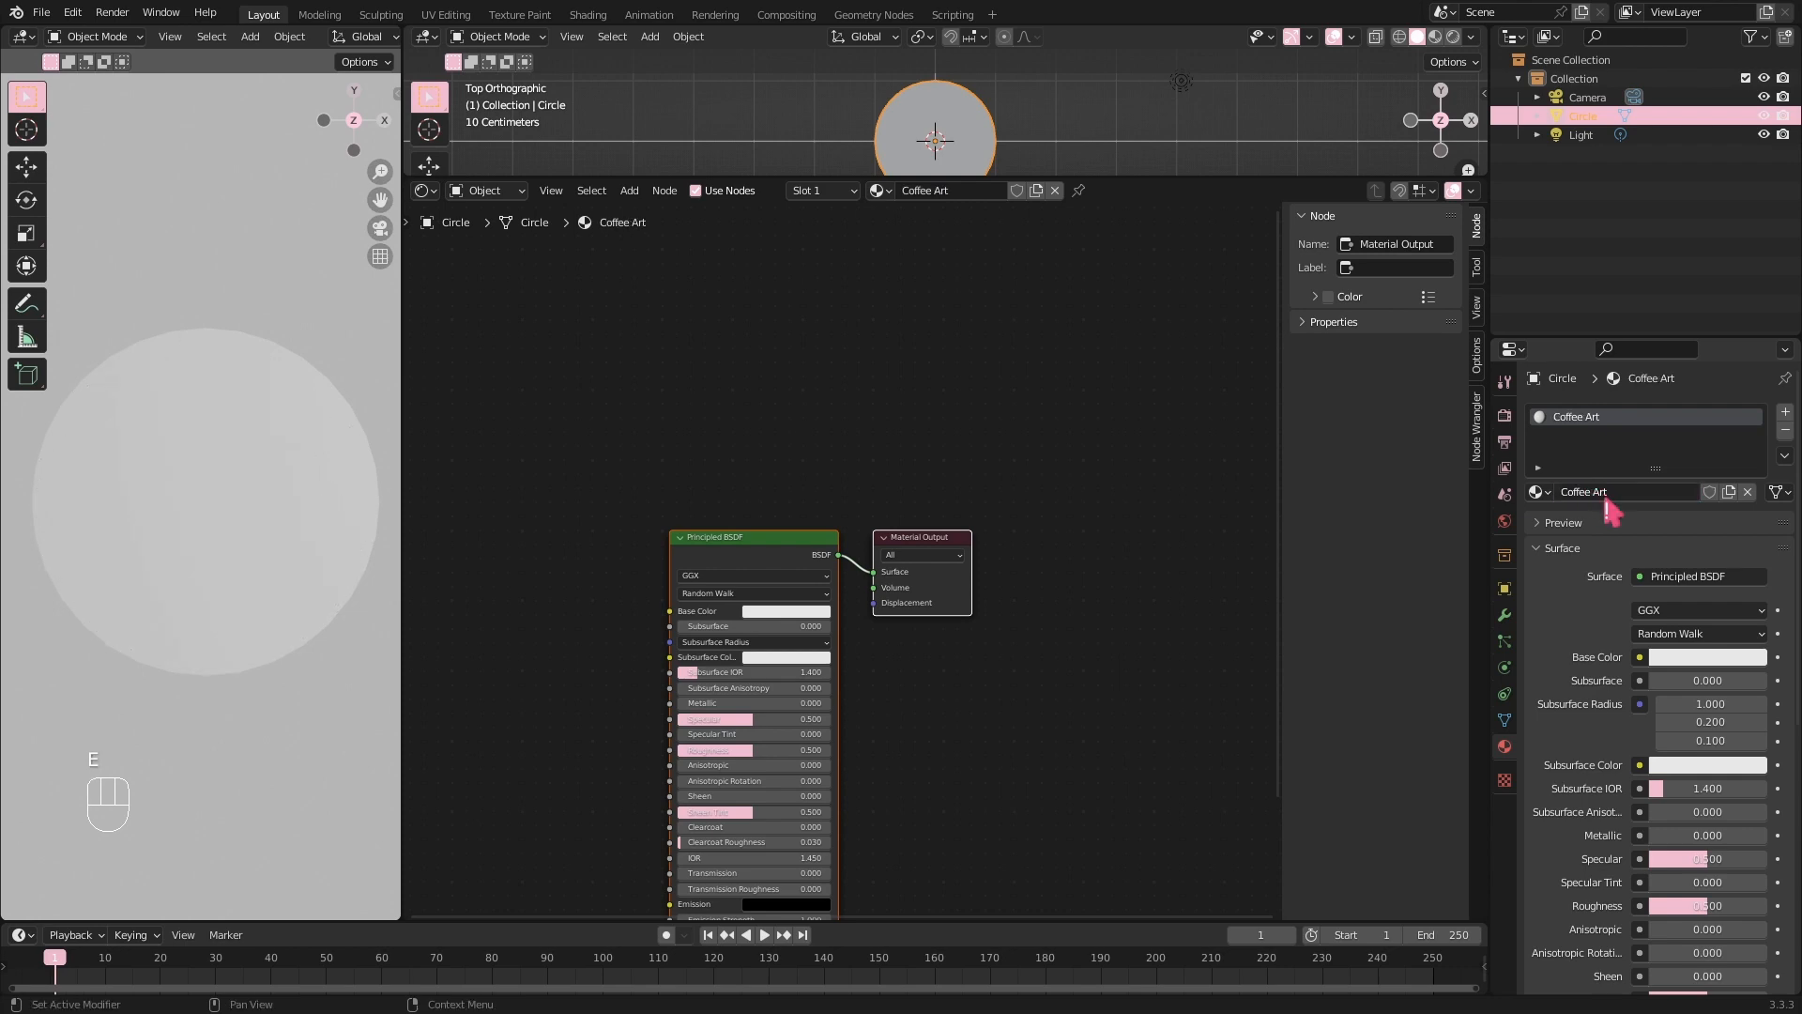
# Add a Texture Coordinate node in an empty part of the Coffee Art node graph.
pyautogui.moveTo(620, 792); pyautogui.dragTo(845, 636, button='middle')
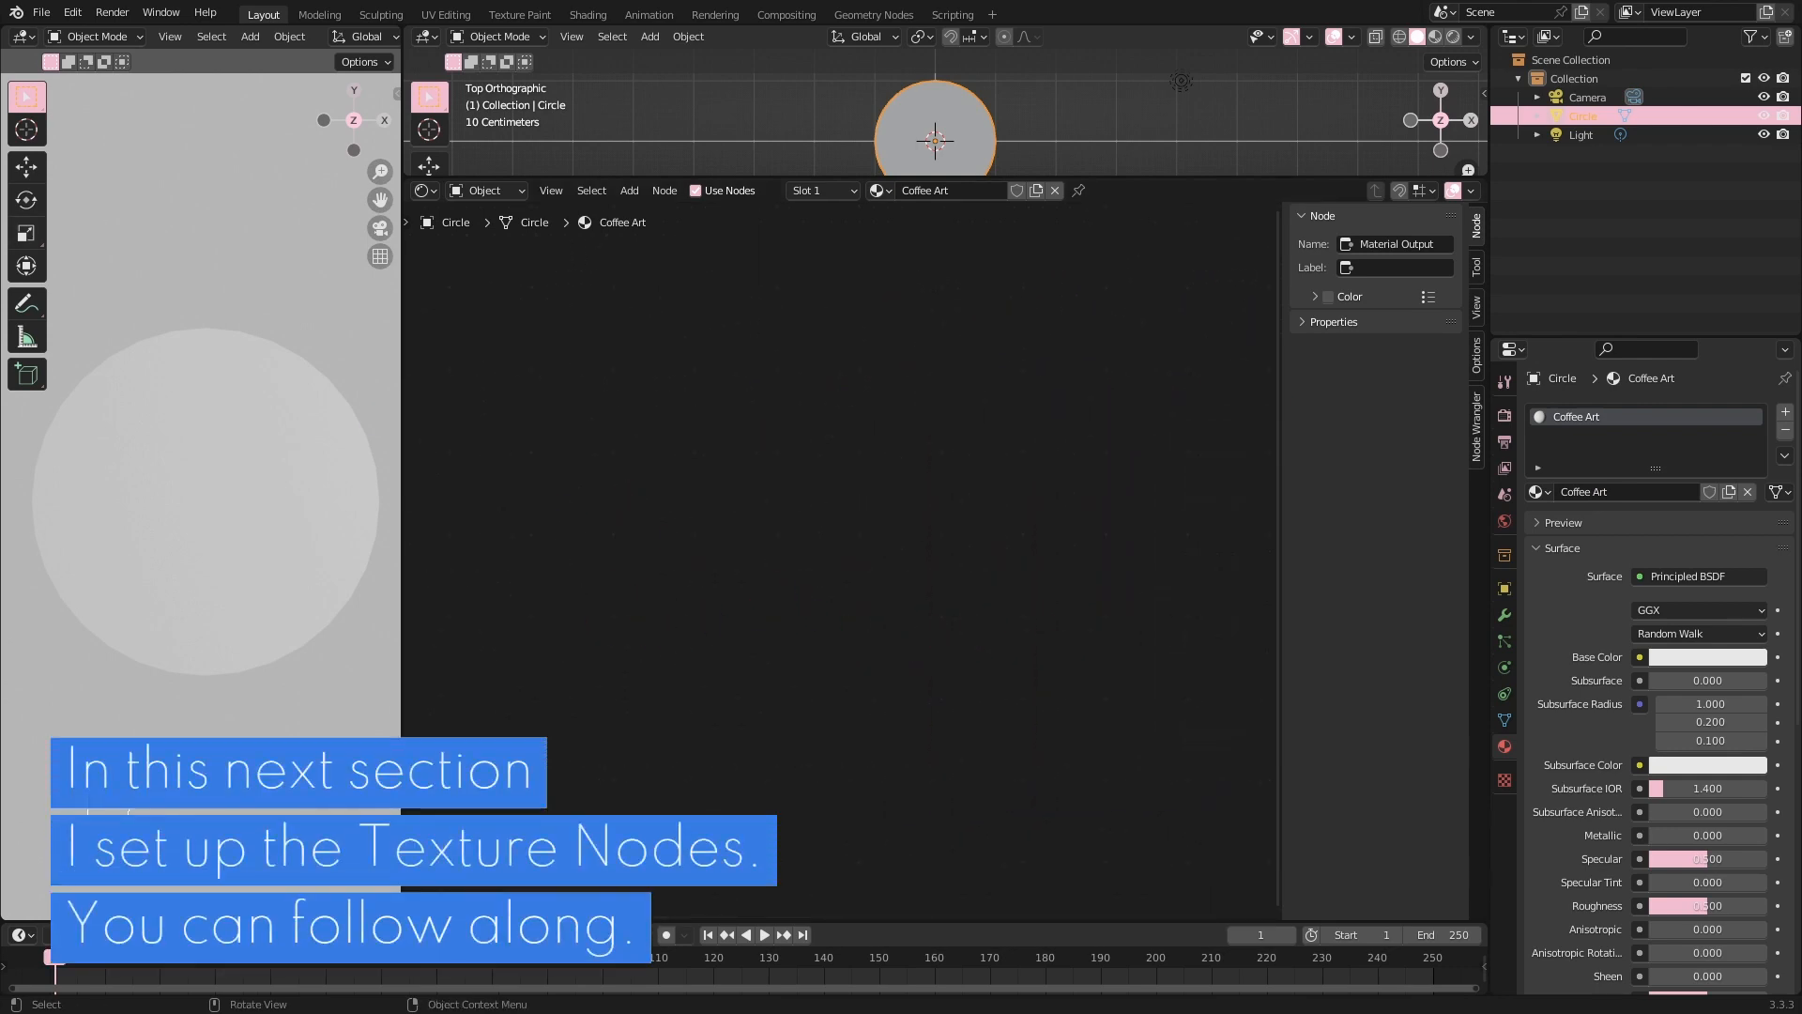
pyautogui.hotkey('shift', 'a')
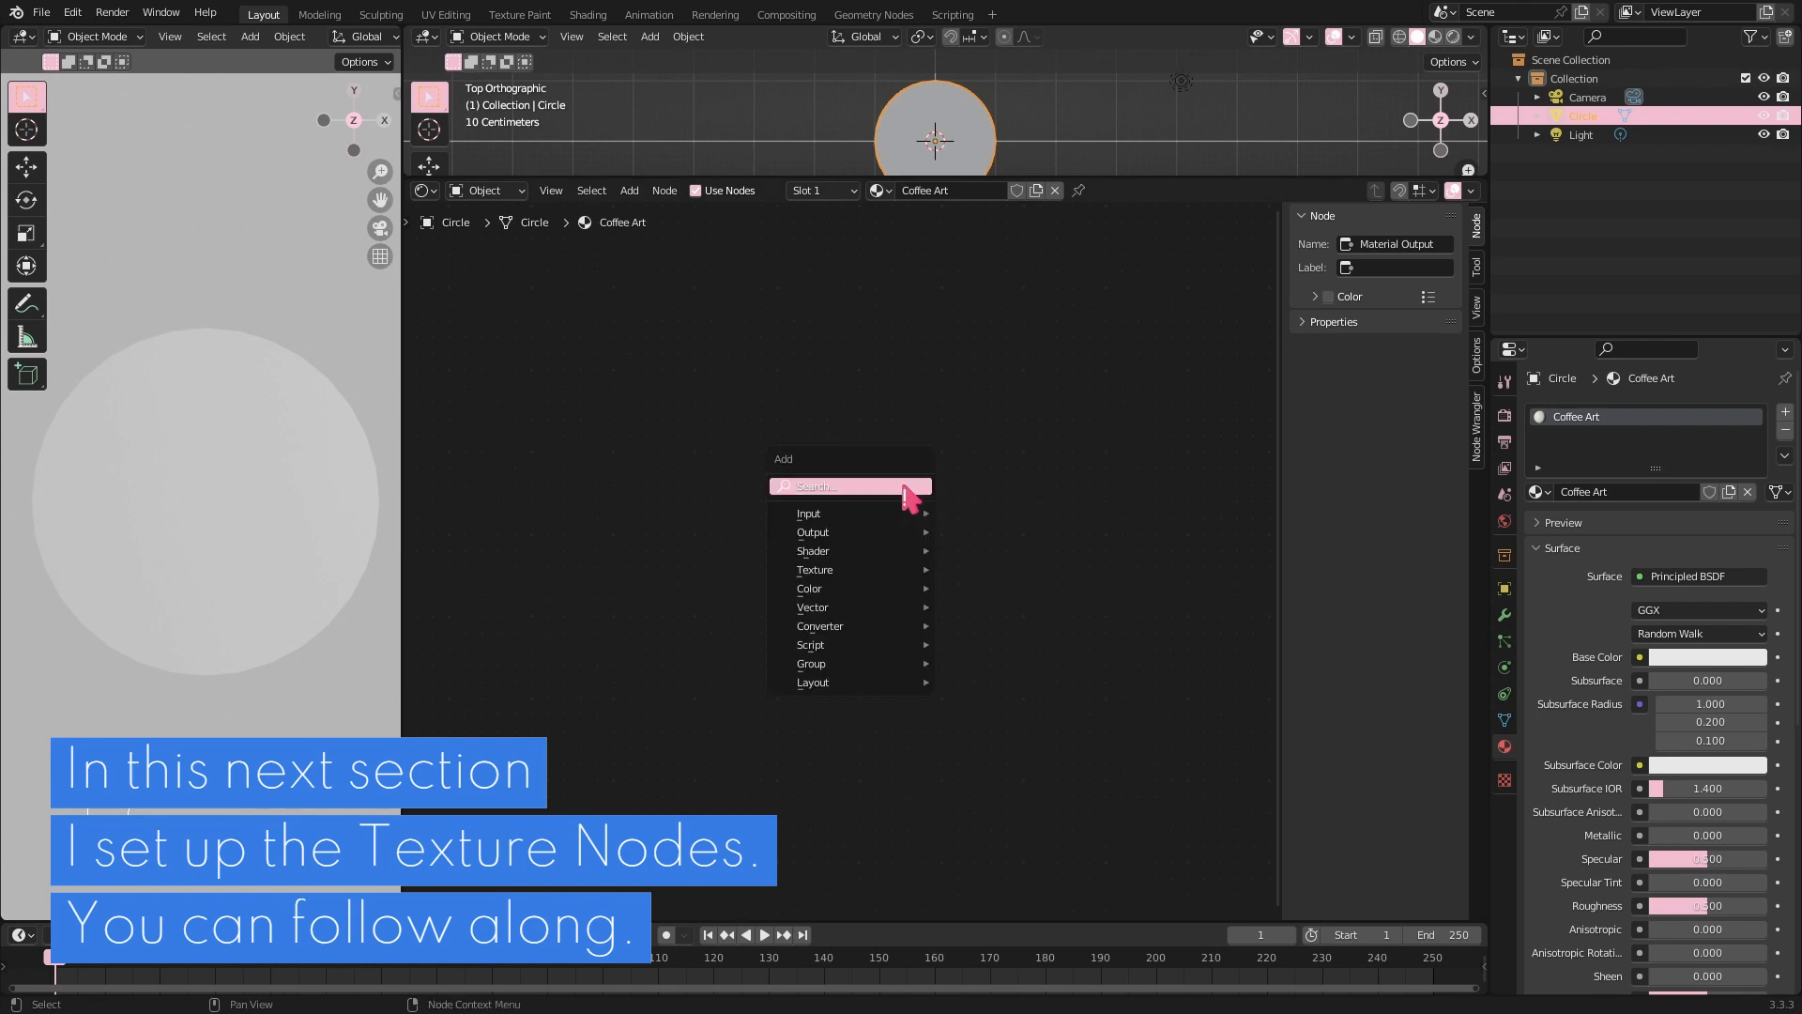
pyautogui.click(904, 487)
pyautogui.write('text')
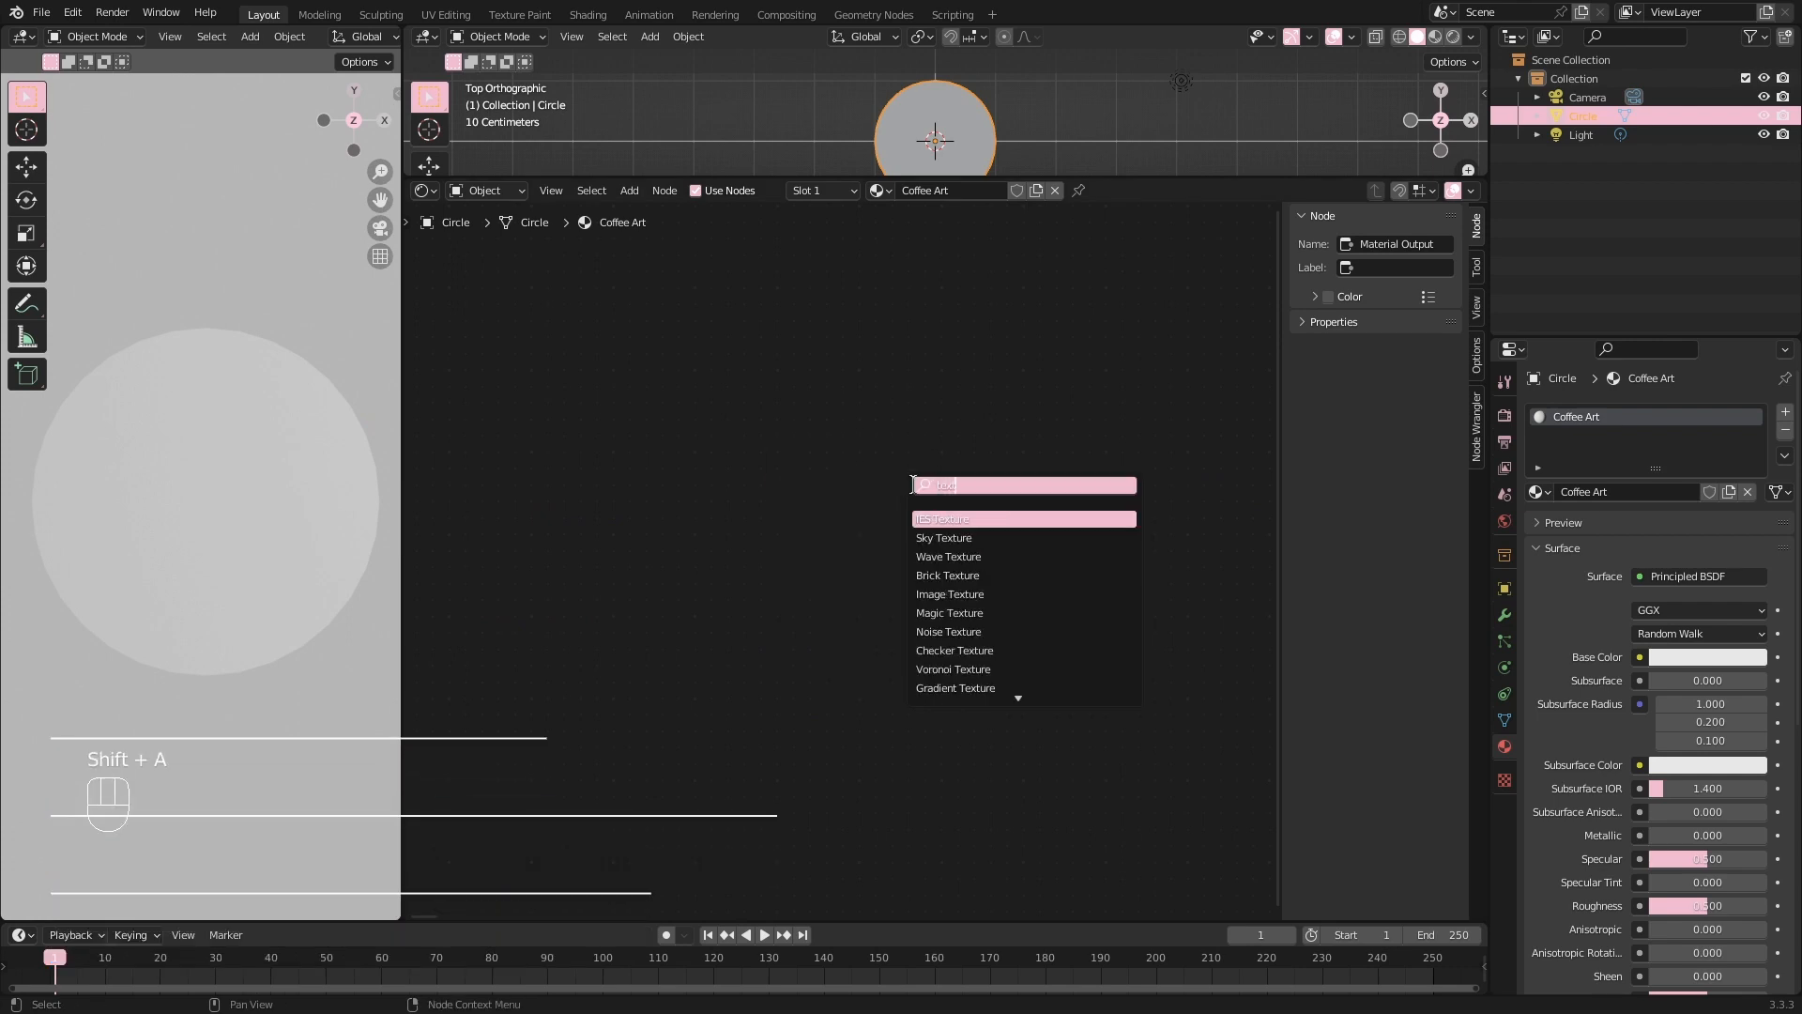
pyautogui.write('ure')
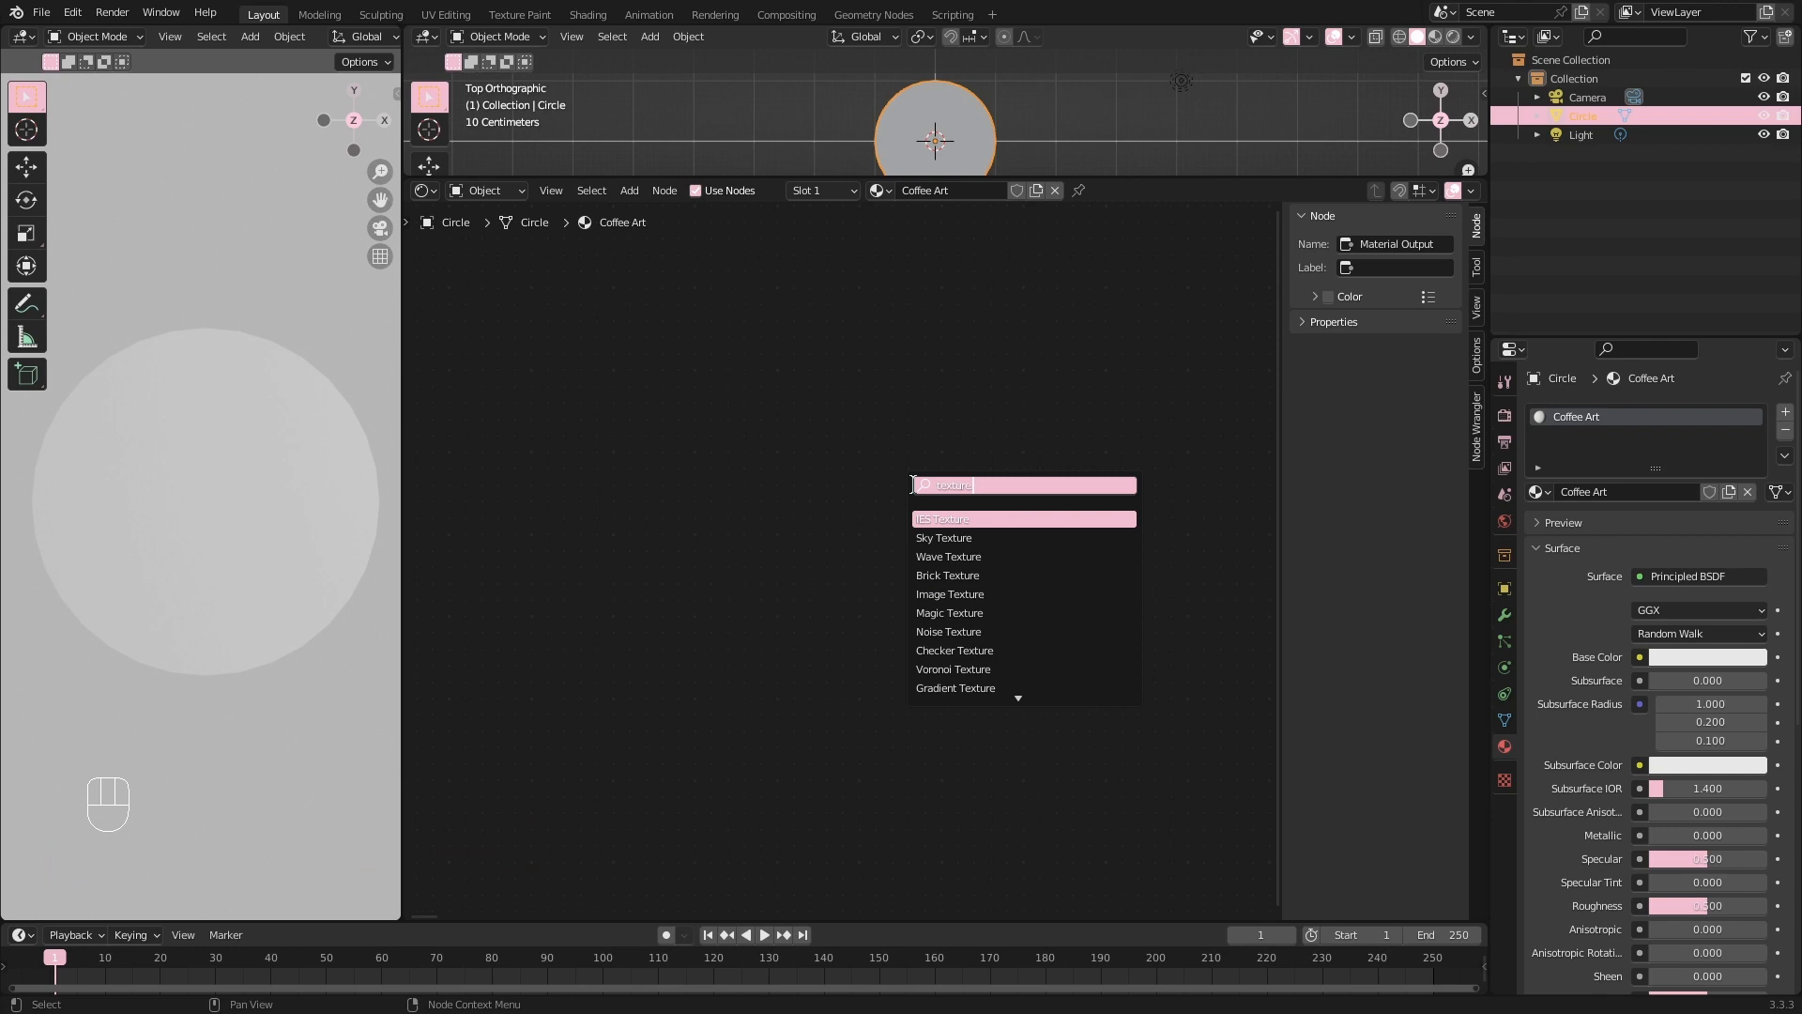
pyautogui.write(' co')
pyautogui.press('Return')
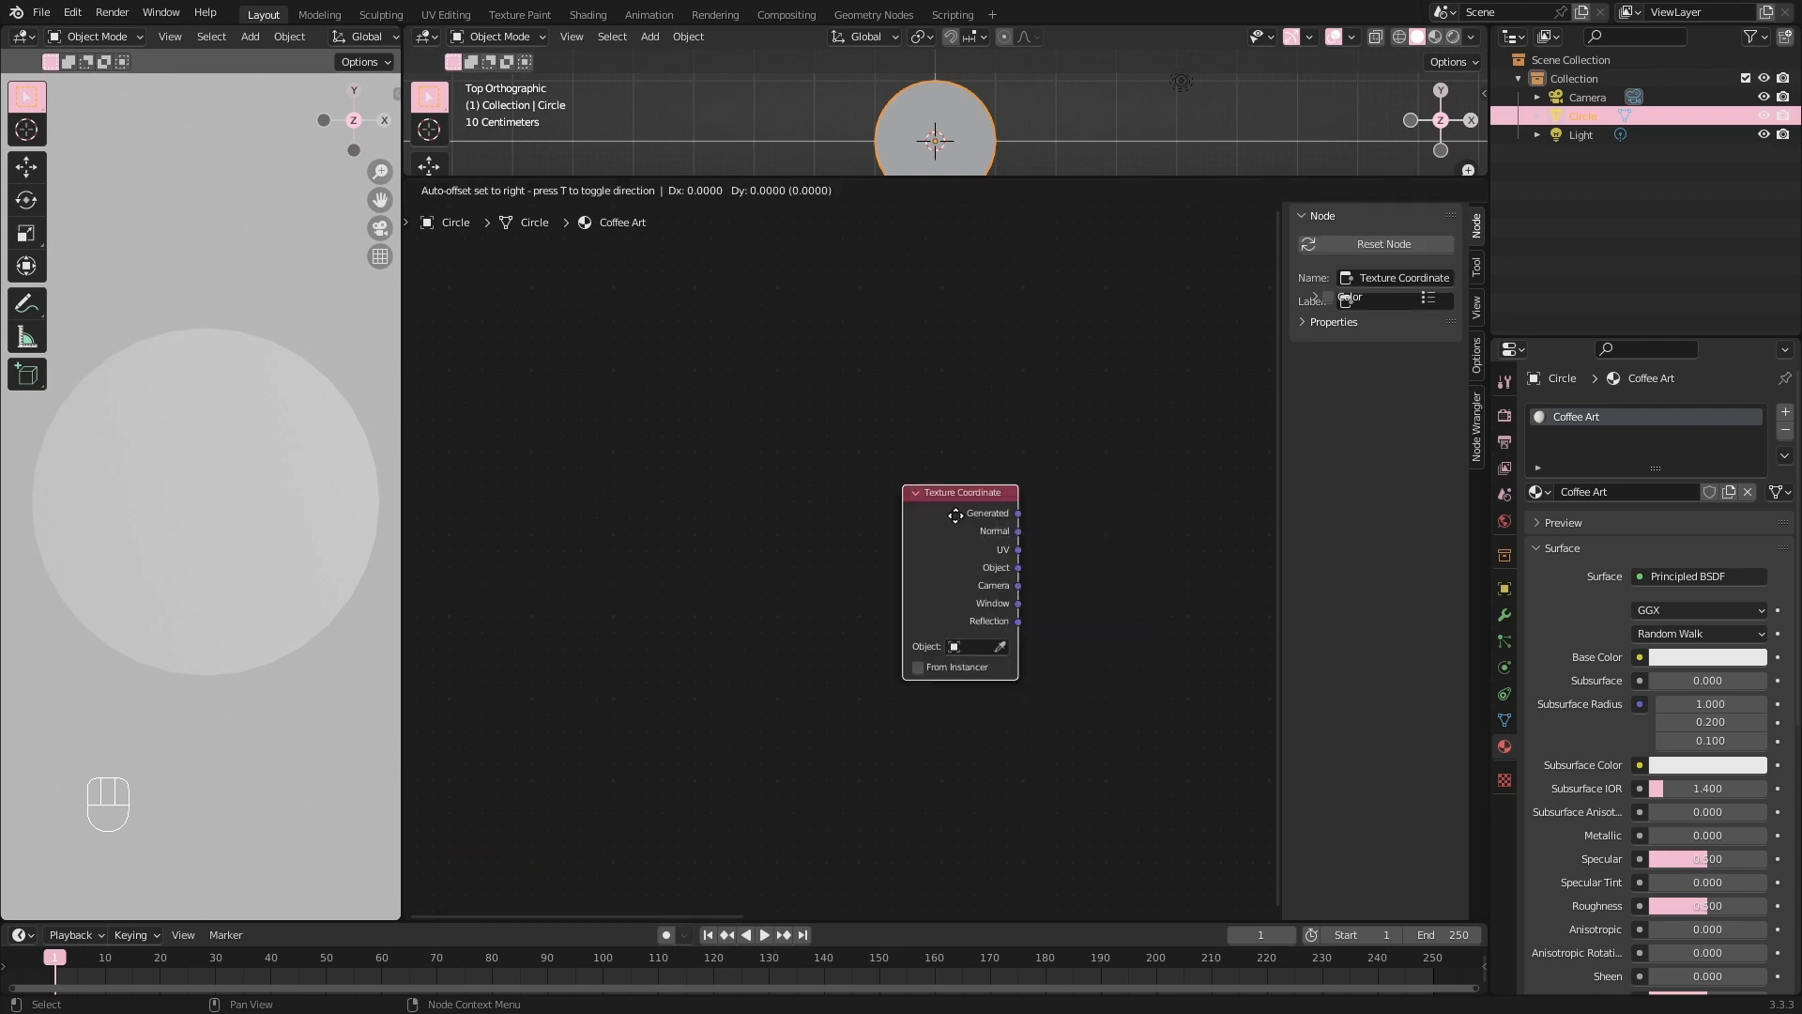
pyautogui.click(532, 515)
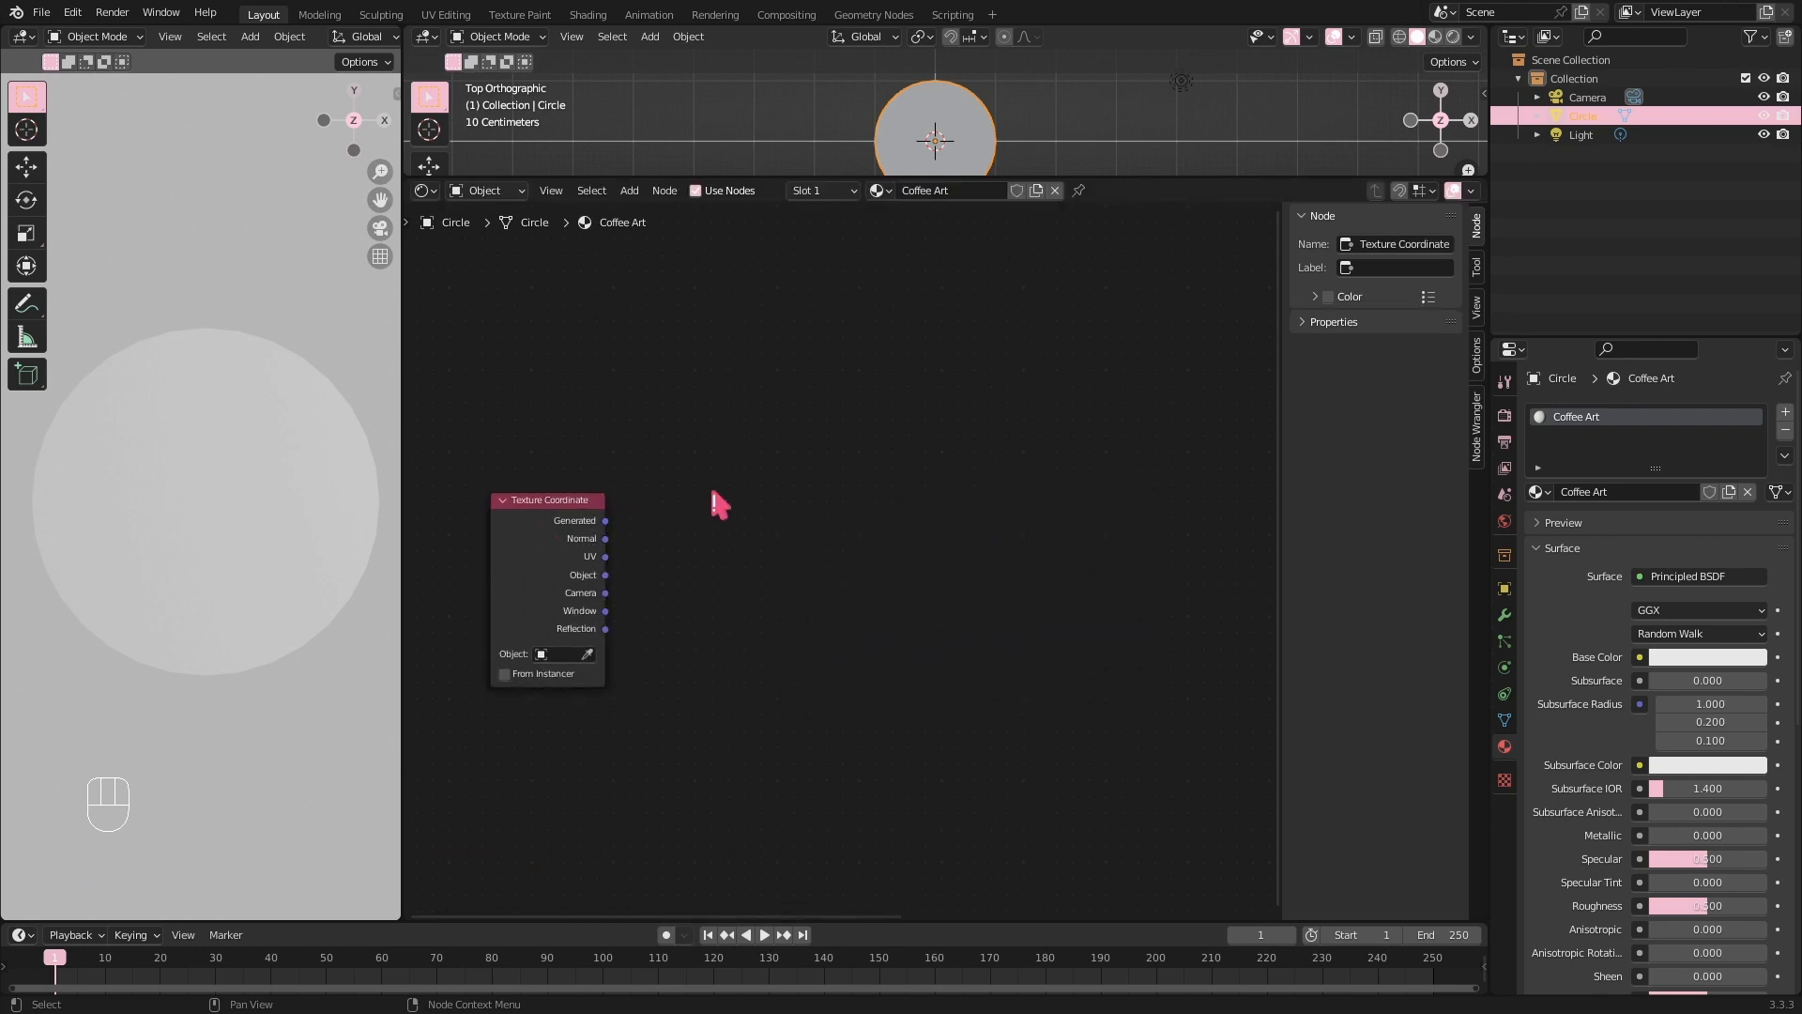
# Add a Mapping node beside the Texture Coordinate node and link the Object output to its Vector input.
pyautogui.hotkey('shift', 'a')
pyautogui.click(718, 492)
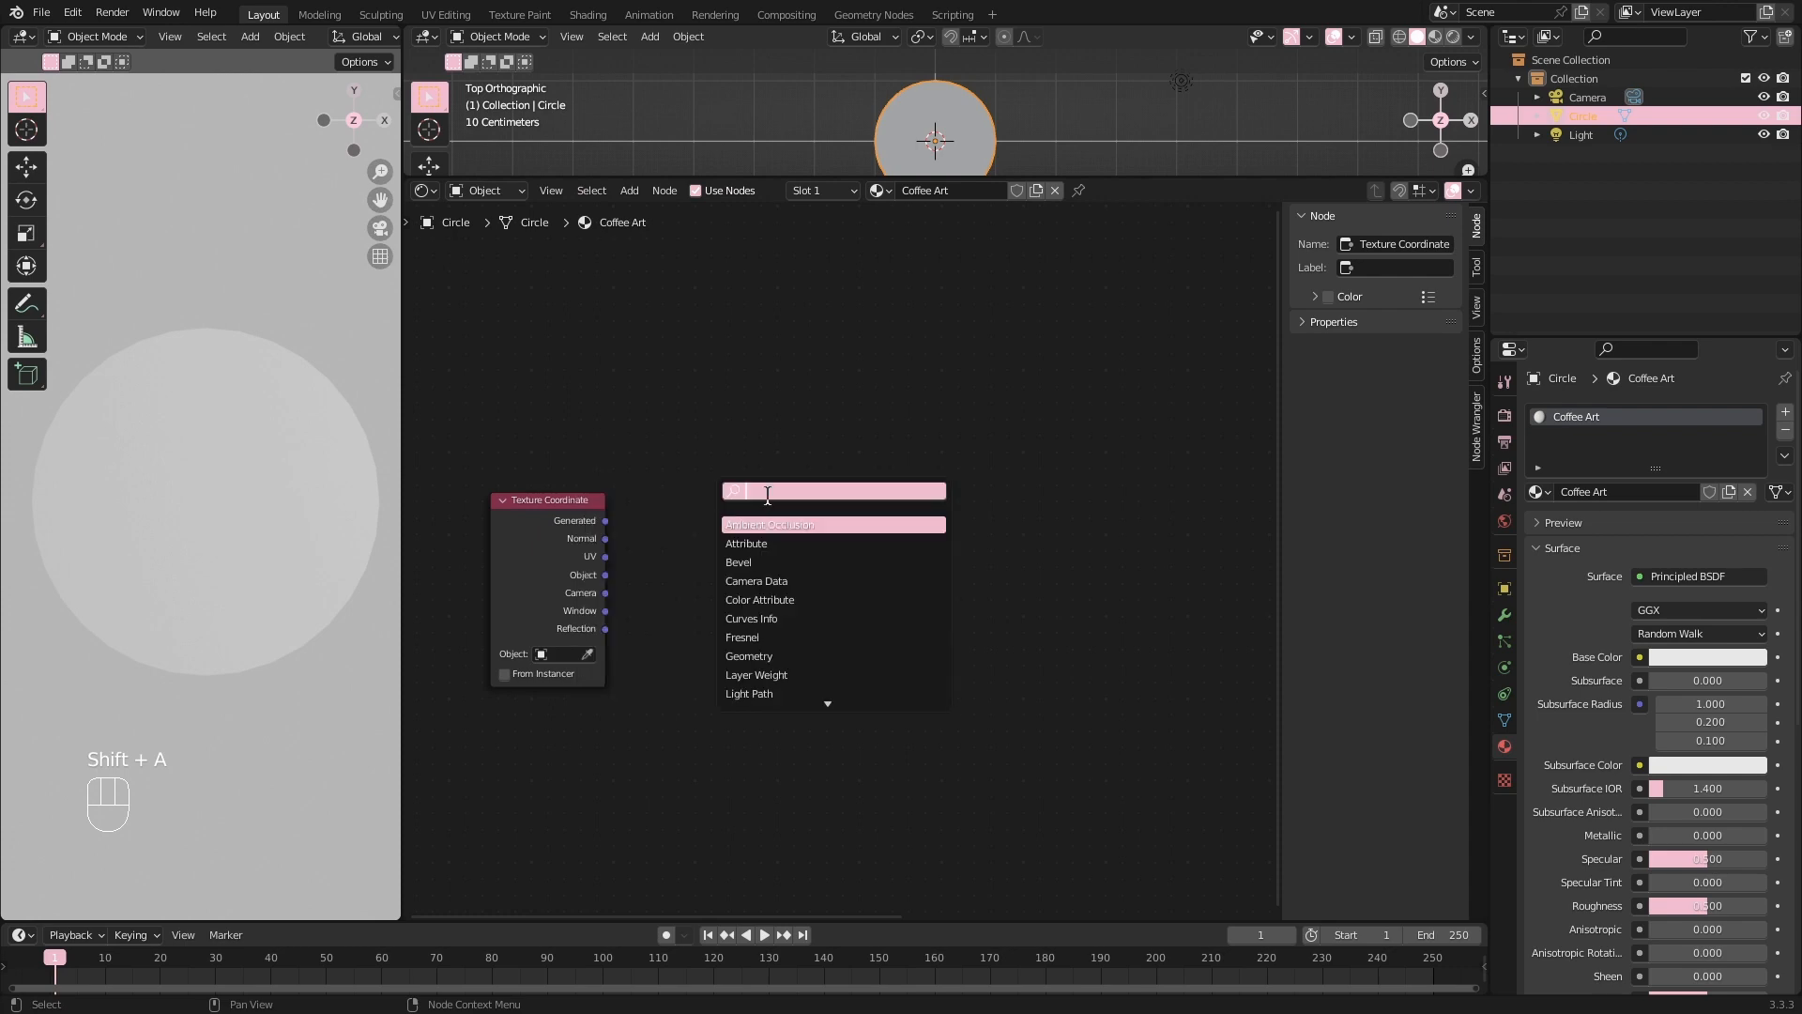
pyautogui.write('mapping')
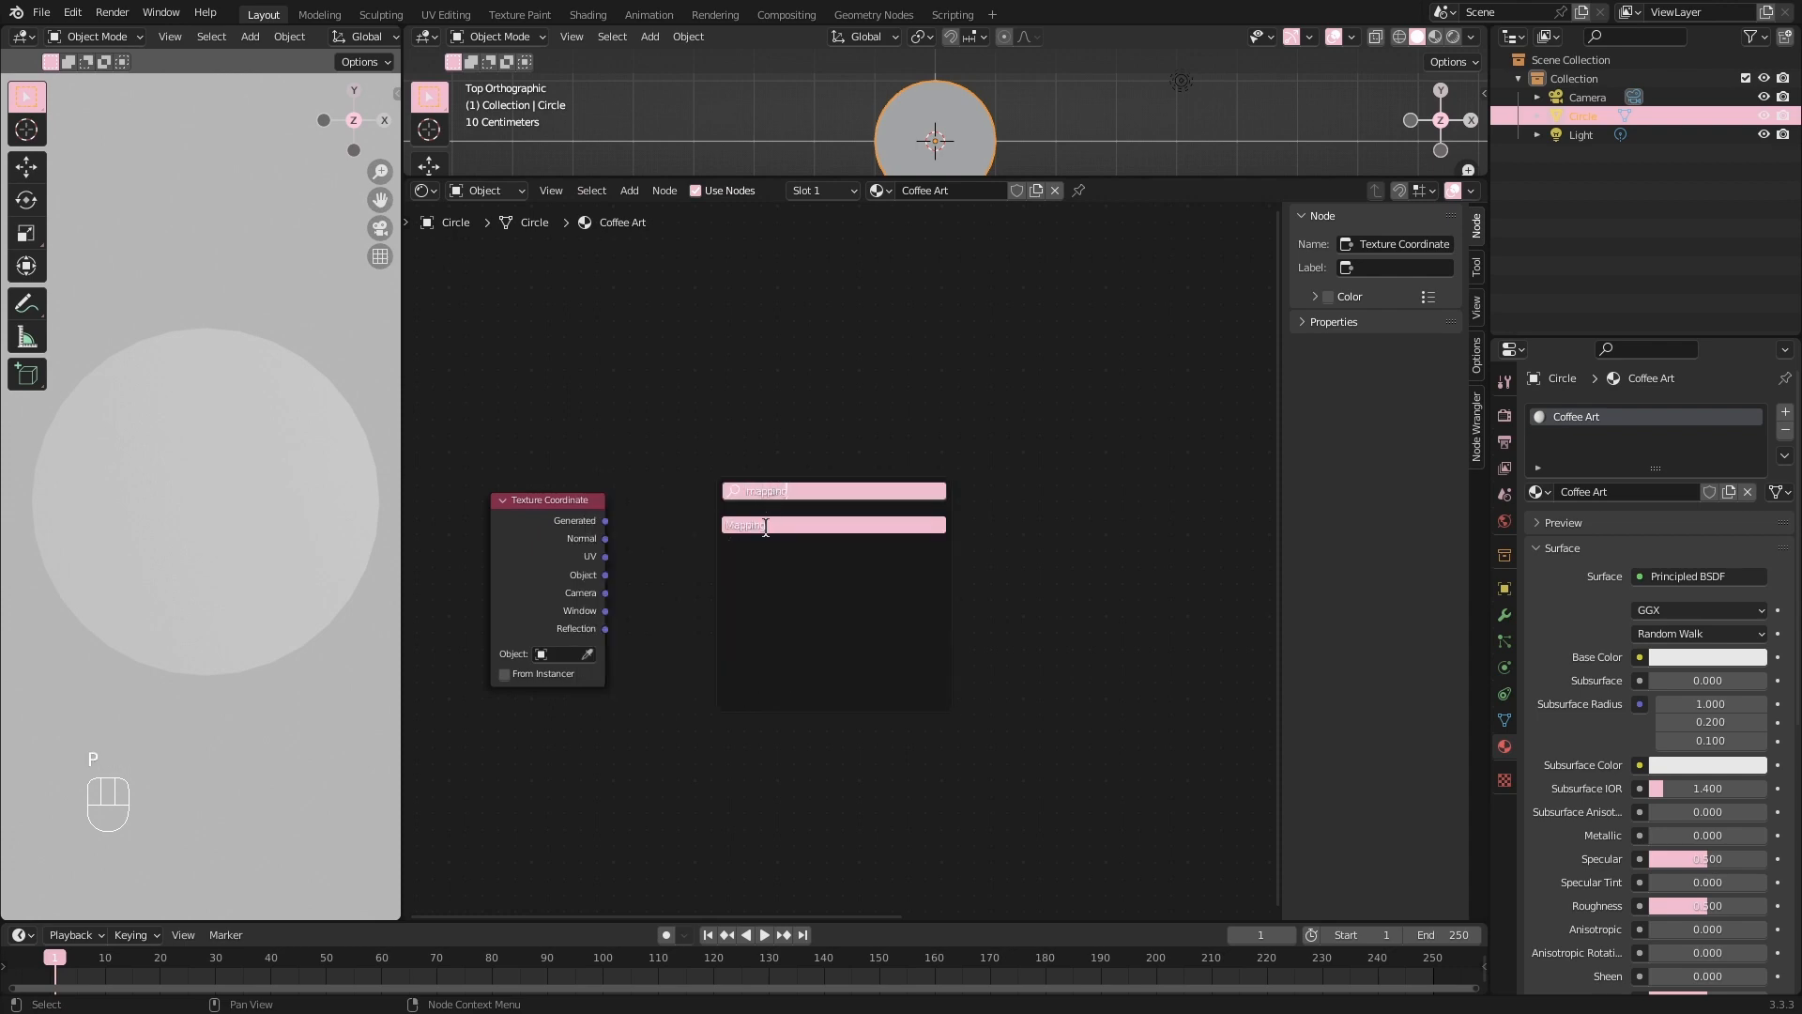
pyautogui.click(766, 526)
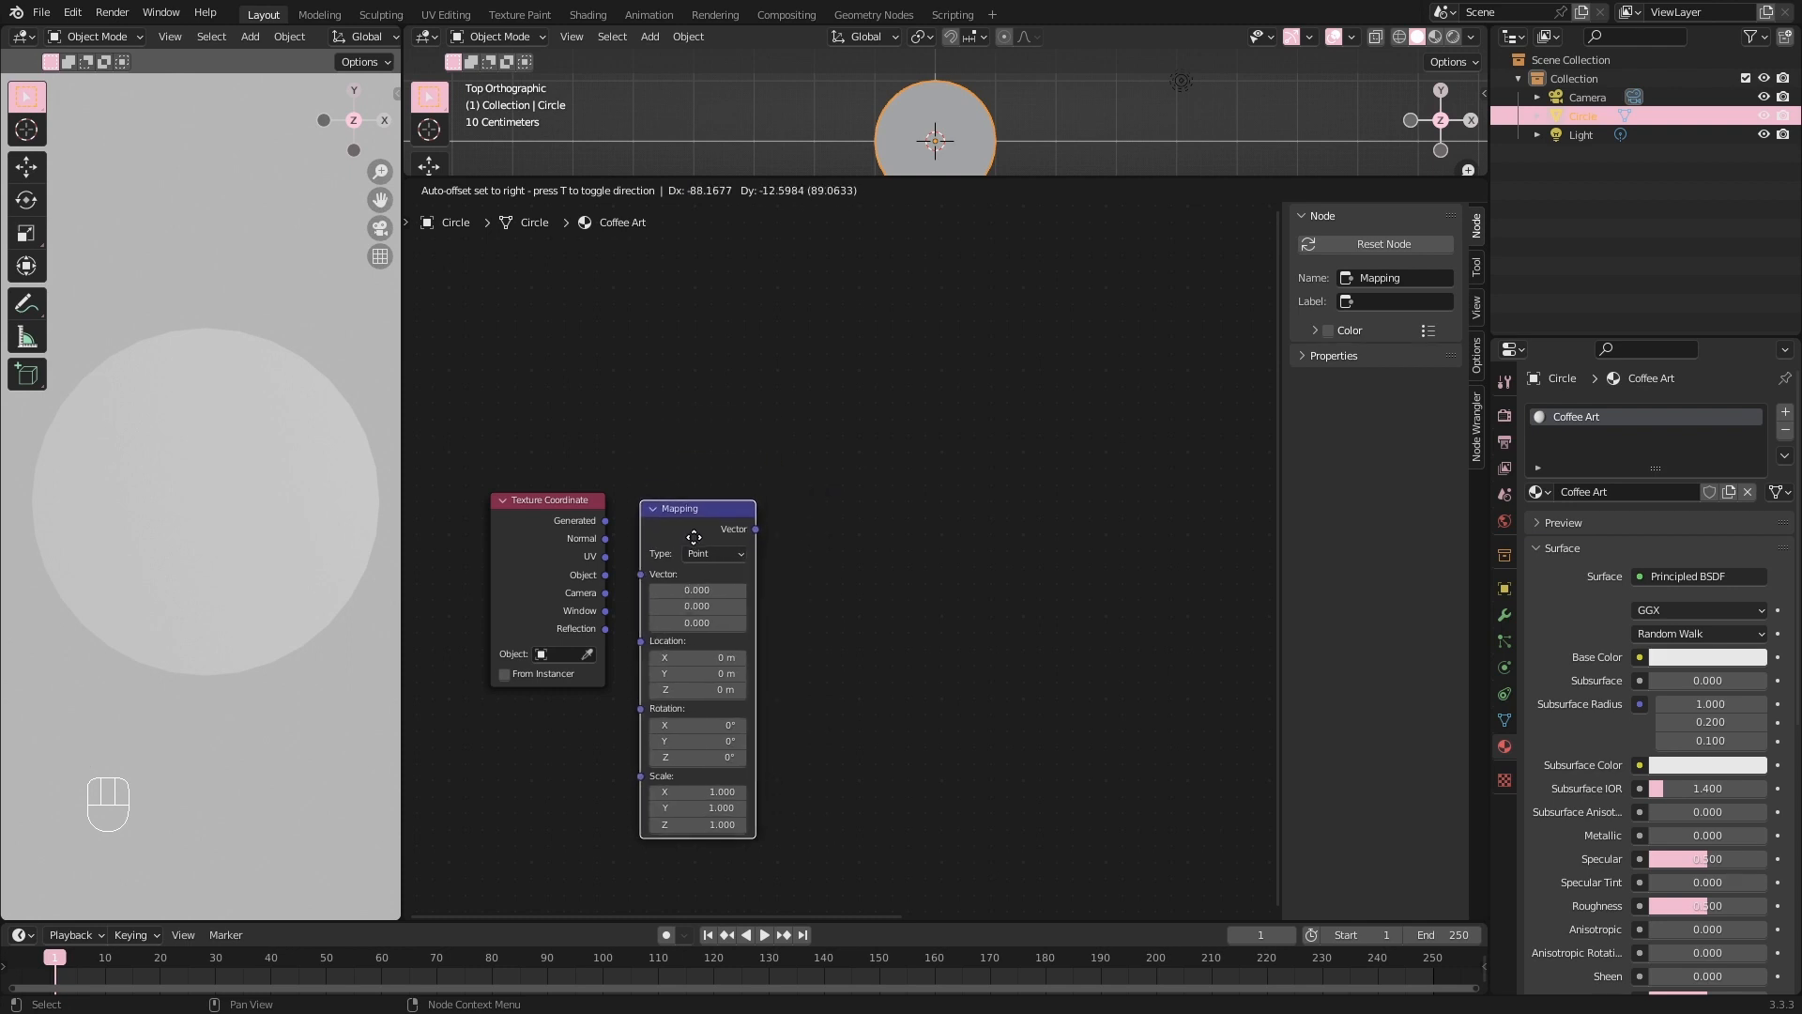
pyautogui.click(696, 530)
pyautogui.click(859, 639)
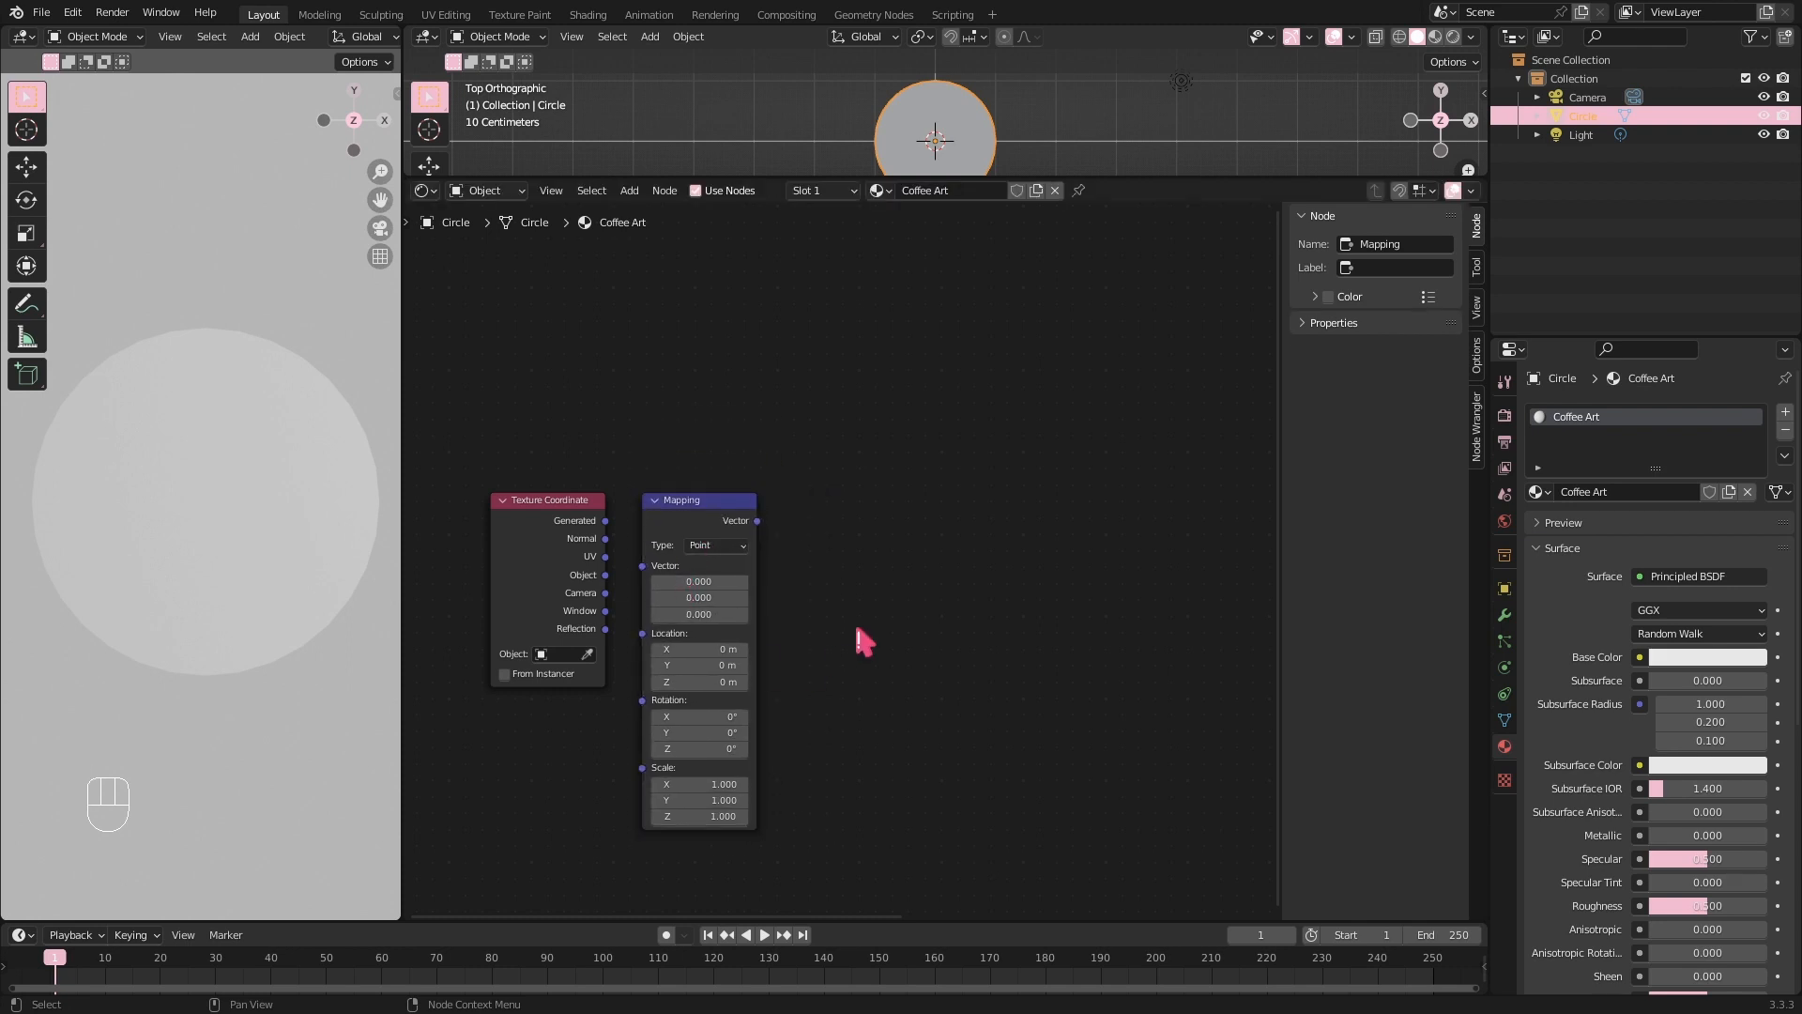
pyautogui.moveTo(611, 576); pyautogui.dragTo(639, 570)
pyautogui.click(868, 582)
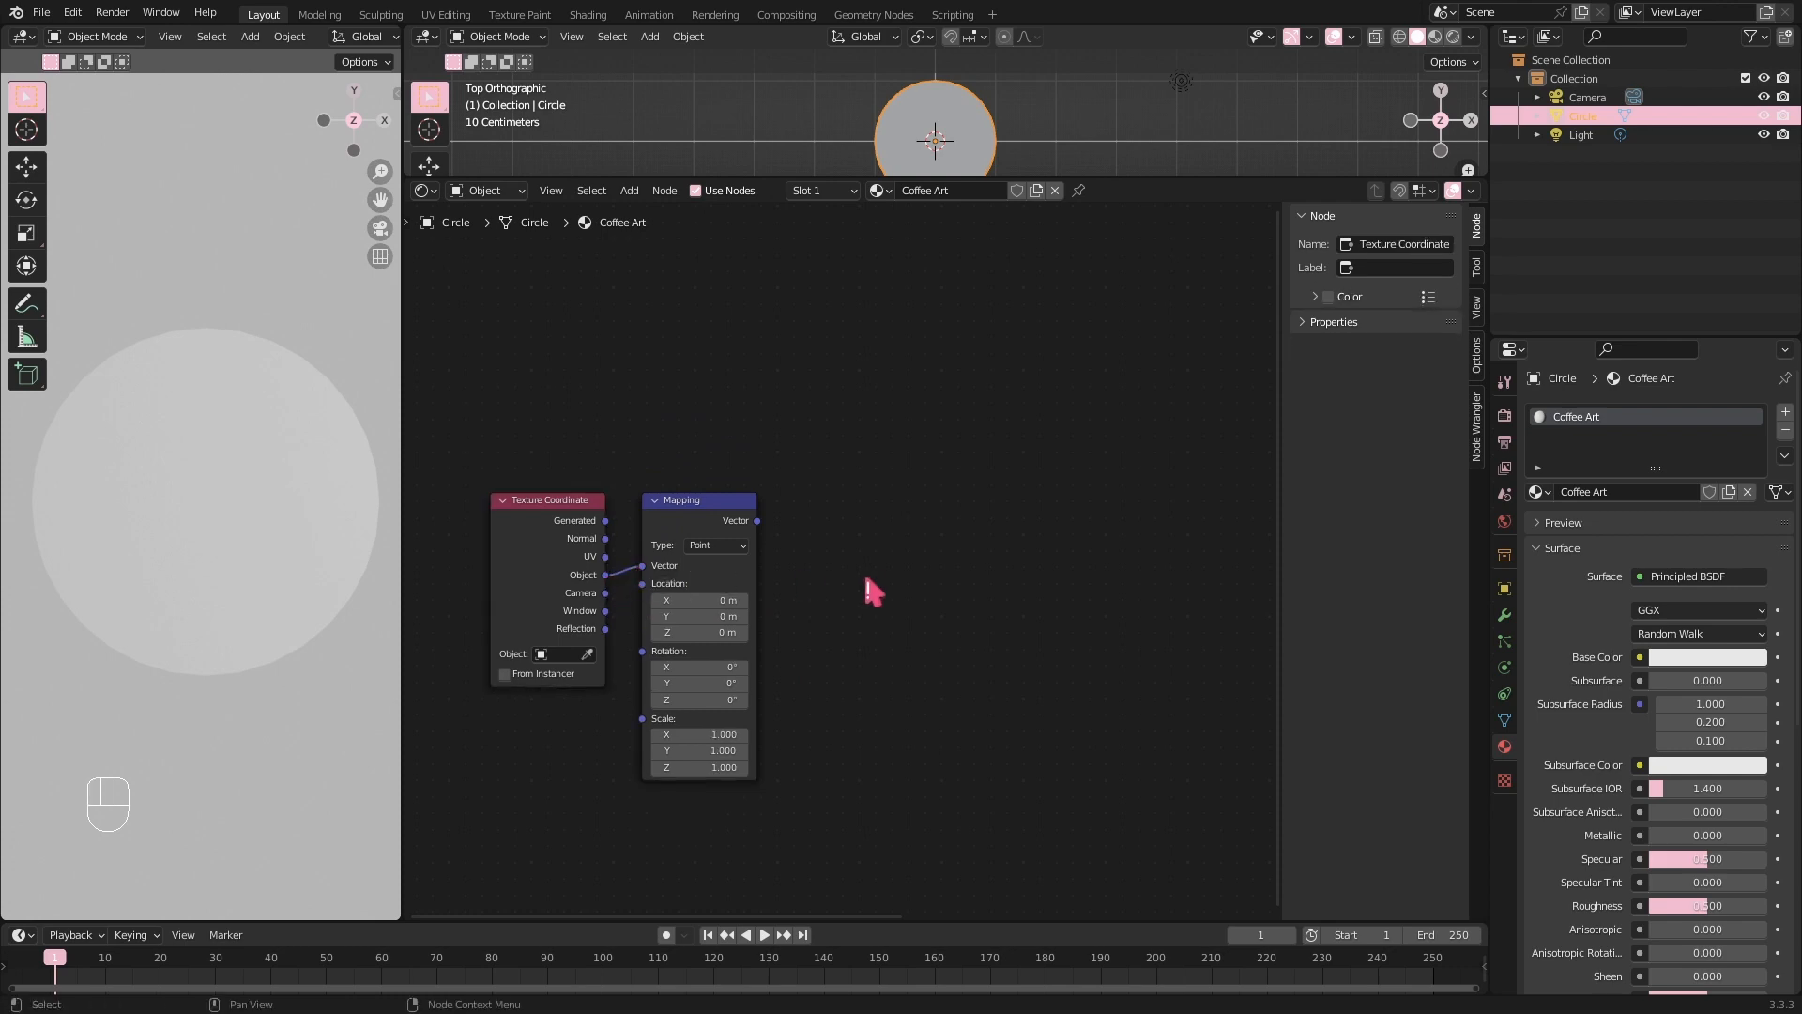
# Add a second Mapping node to the right of and slightly below the first one.
pyautogui.hotkey('shift', 'a')
pyautogui.click(865, 576)
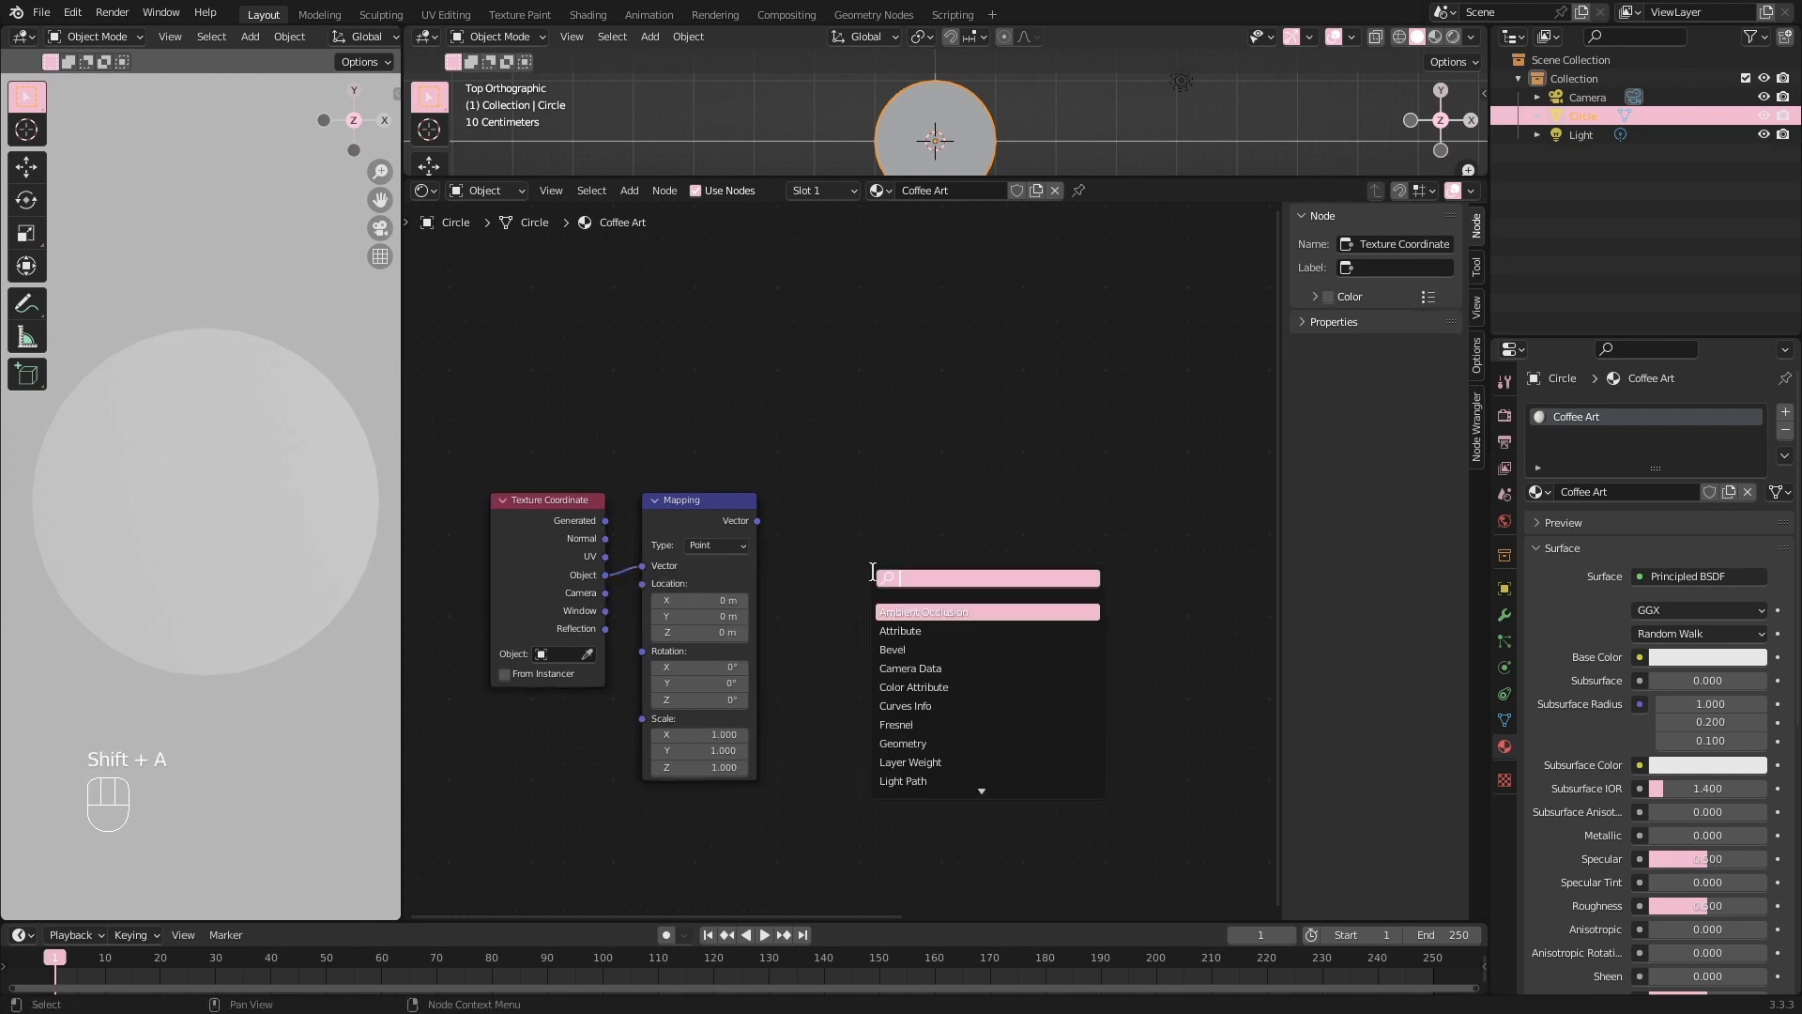
pyautogui.write('mapping')
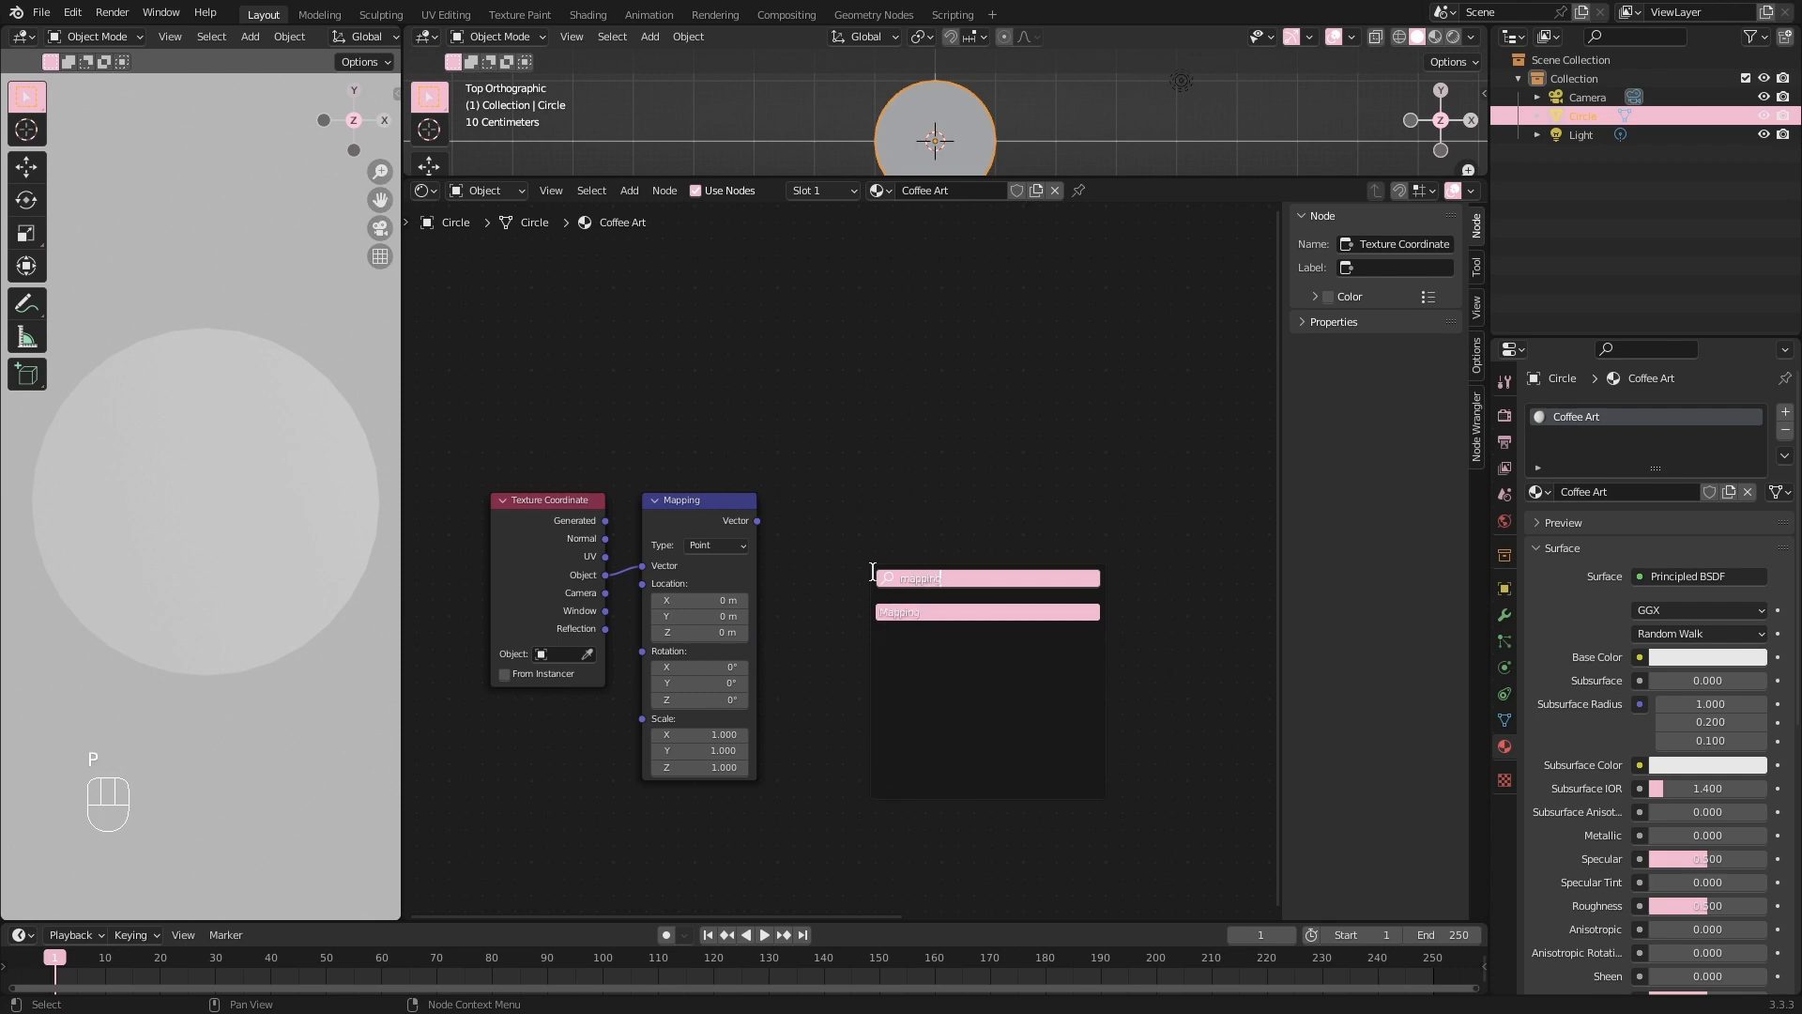
pyautogui.click(930, 610)
pyautogui.click(898, 631)
# Add a Wave Texture node directly to the right of the second Mapping node.
pyautogui.keyDown('shift'); pyautogui.moveTo(1106, 778); pyautogui.dragTo(915, 635, button='middle'); pyautogui.keyUp('shift')
pyautogui.hotkey('shift', 'a')
pyautogui.click(864, 436)
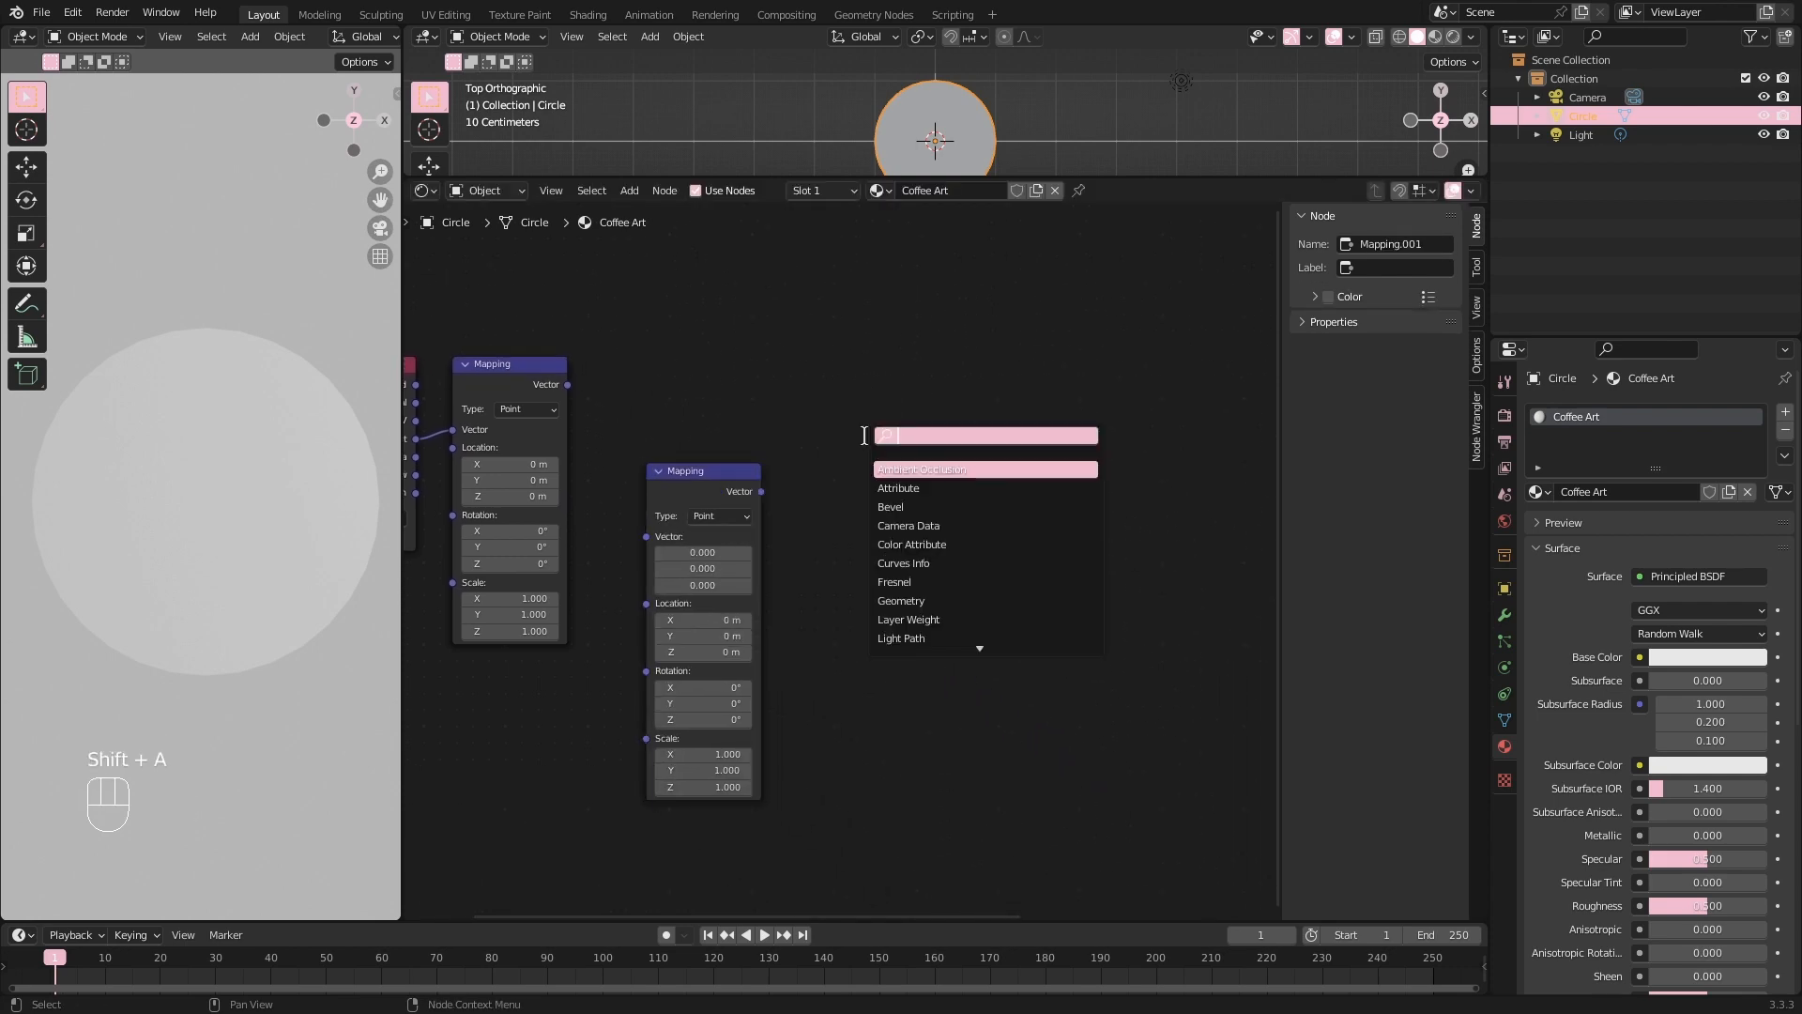
pyautogui.write('wave')
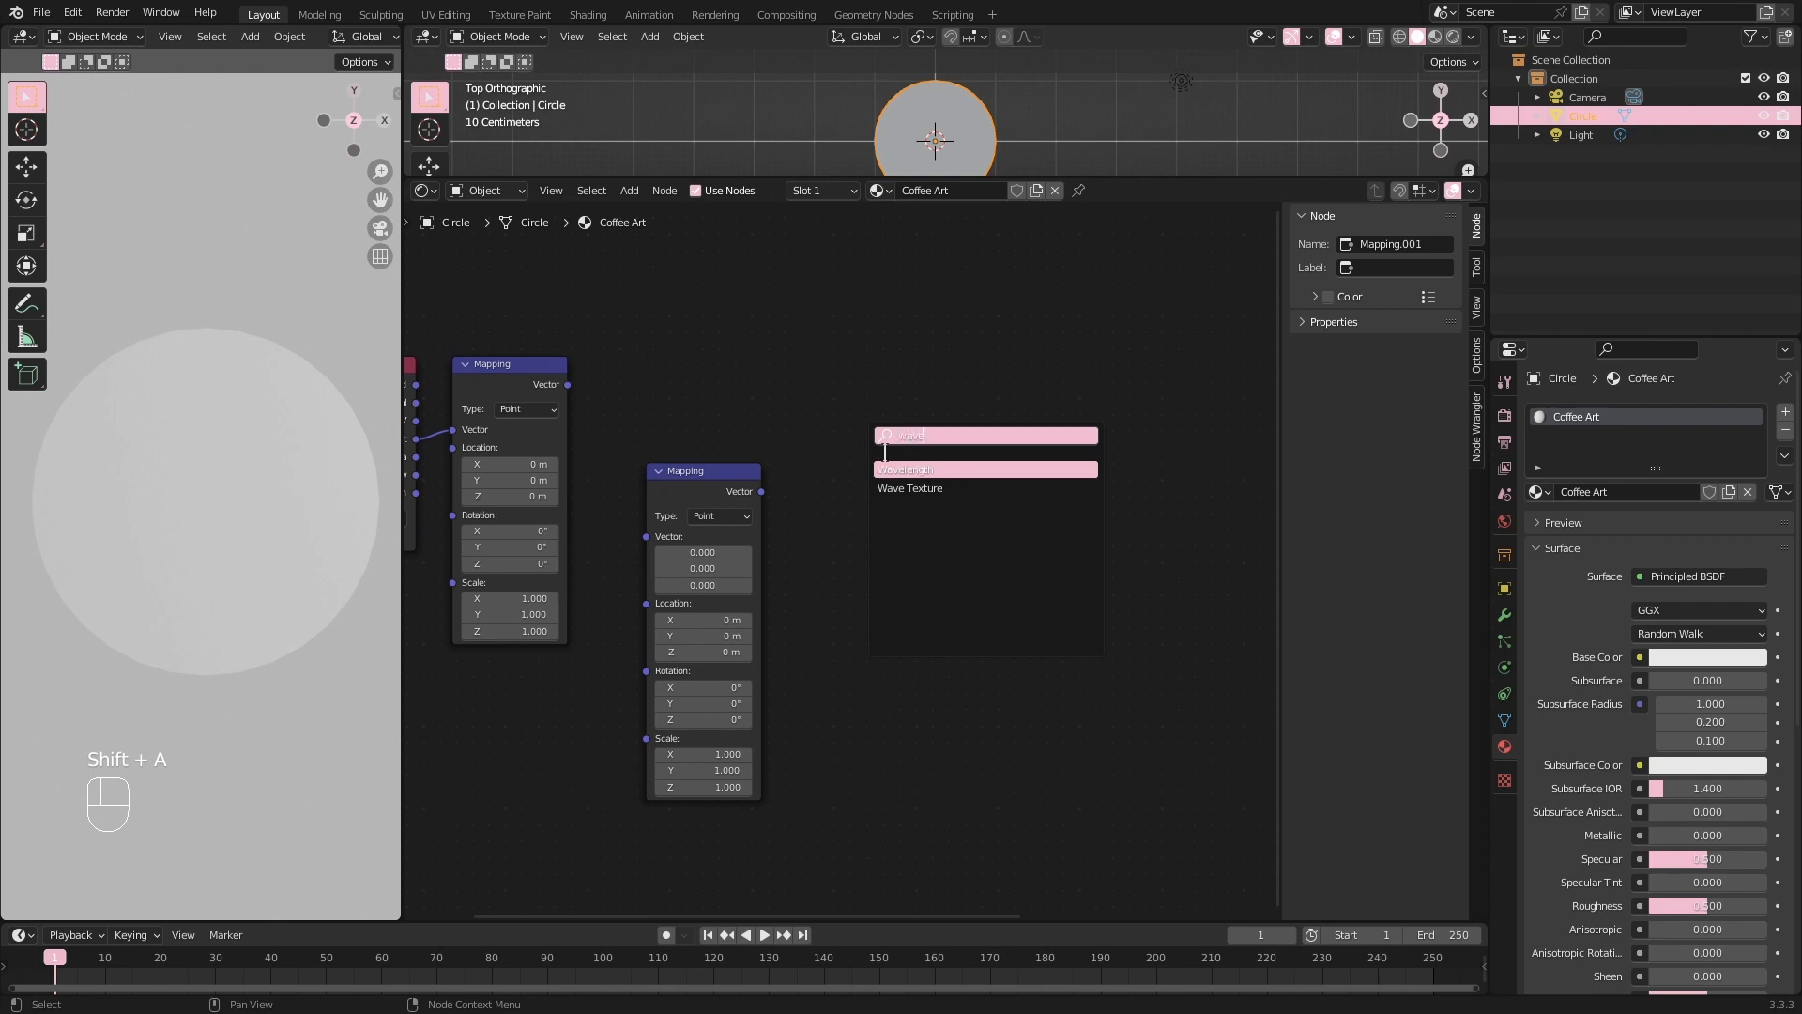
pyautogui.click(911, 487)
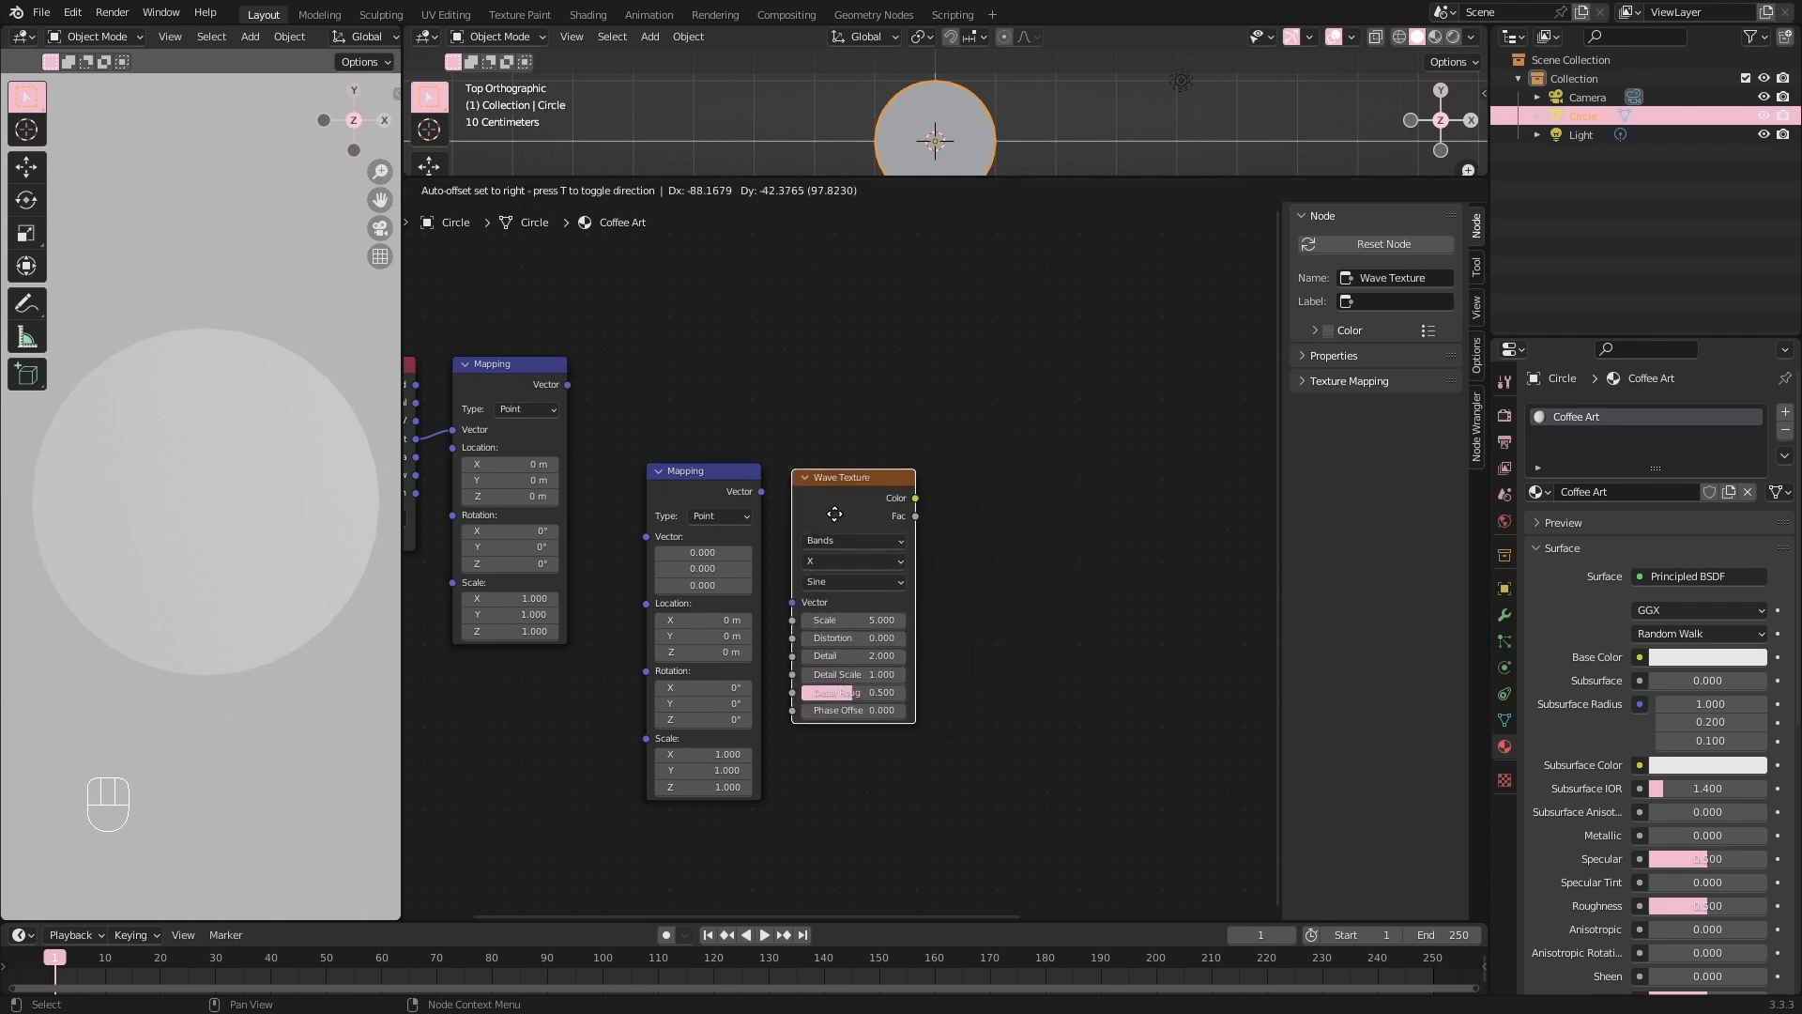
pyautogui.click(836, 511)
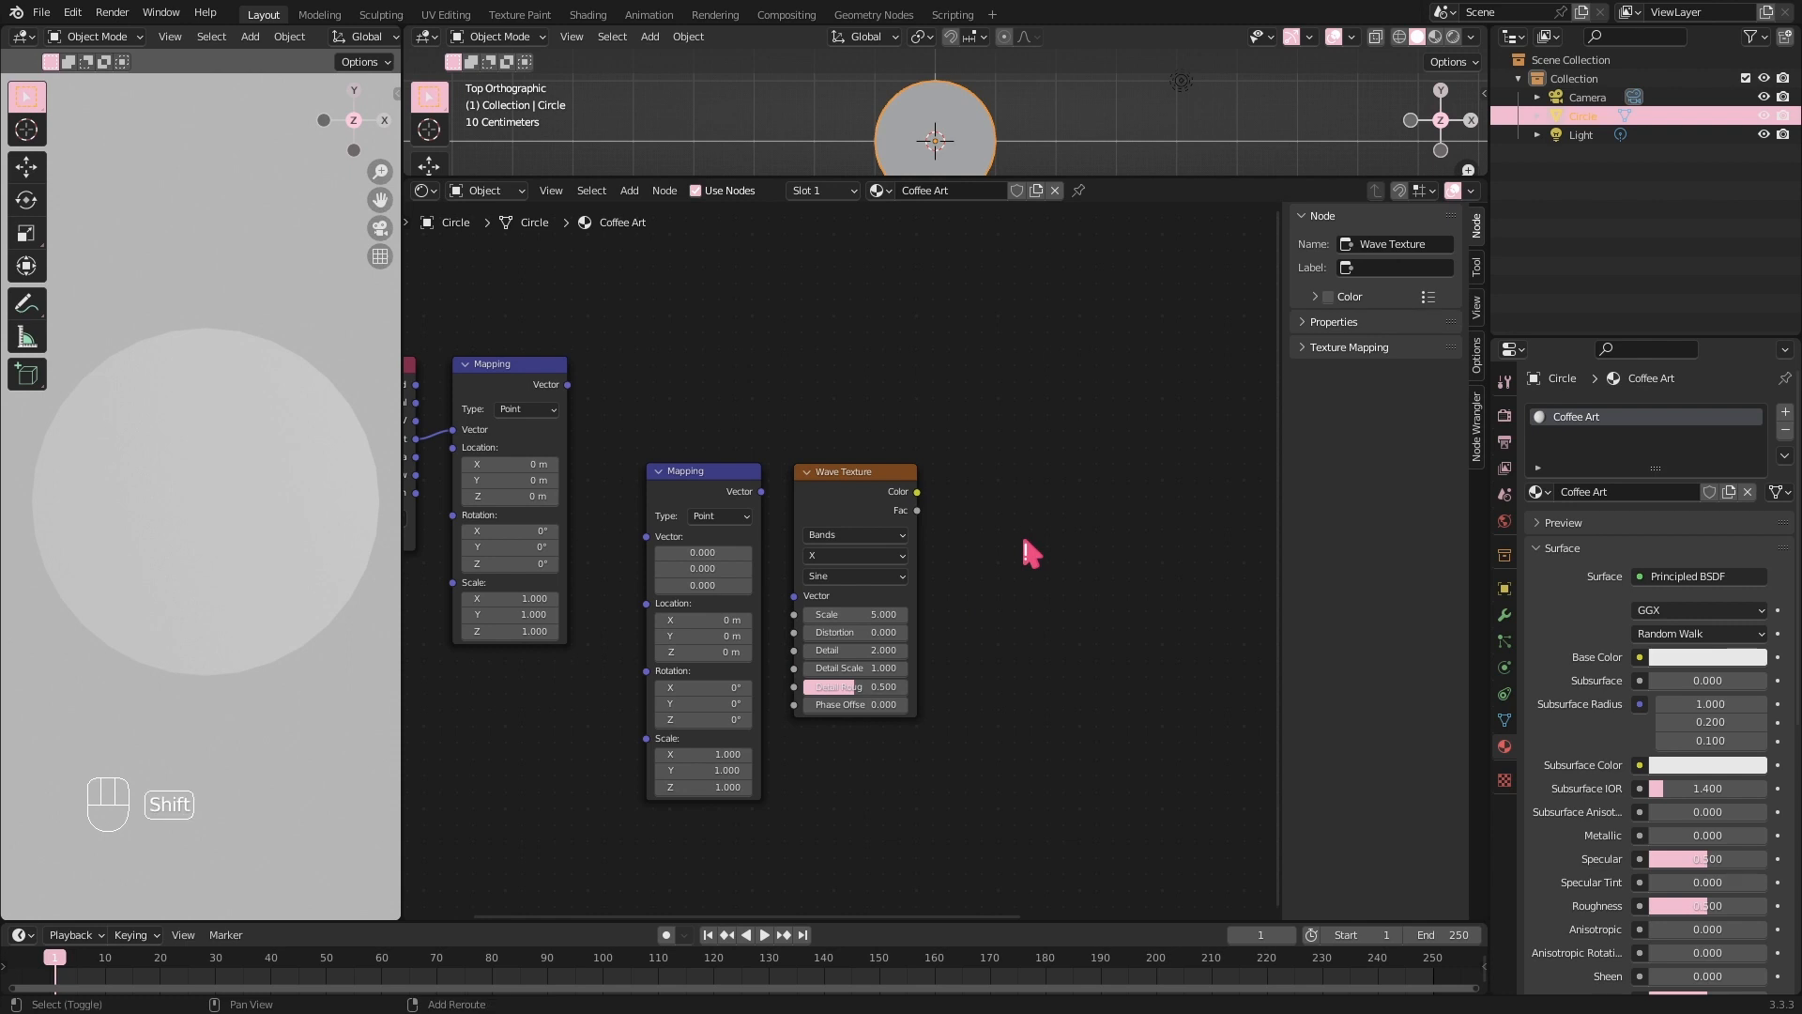
# Add a third Mapping node directly to the right of the Wave Texture node.
pyautogui.hotkey('shift', 'a')
pyautogui.write('mapping')
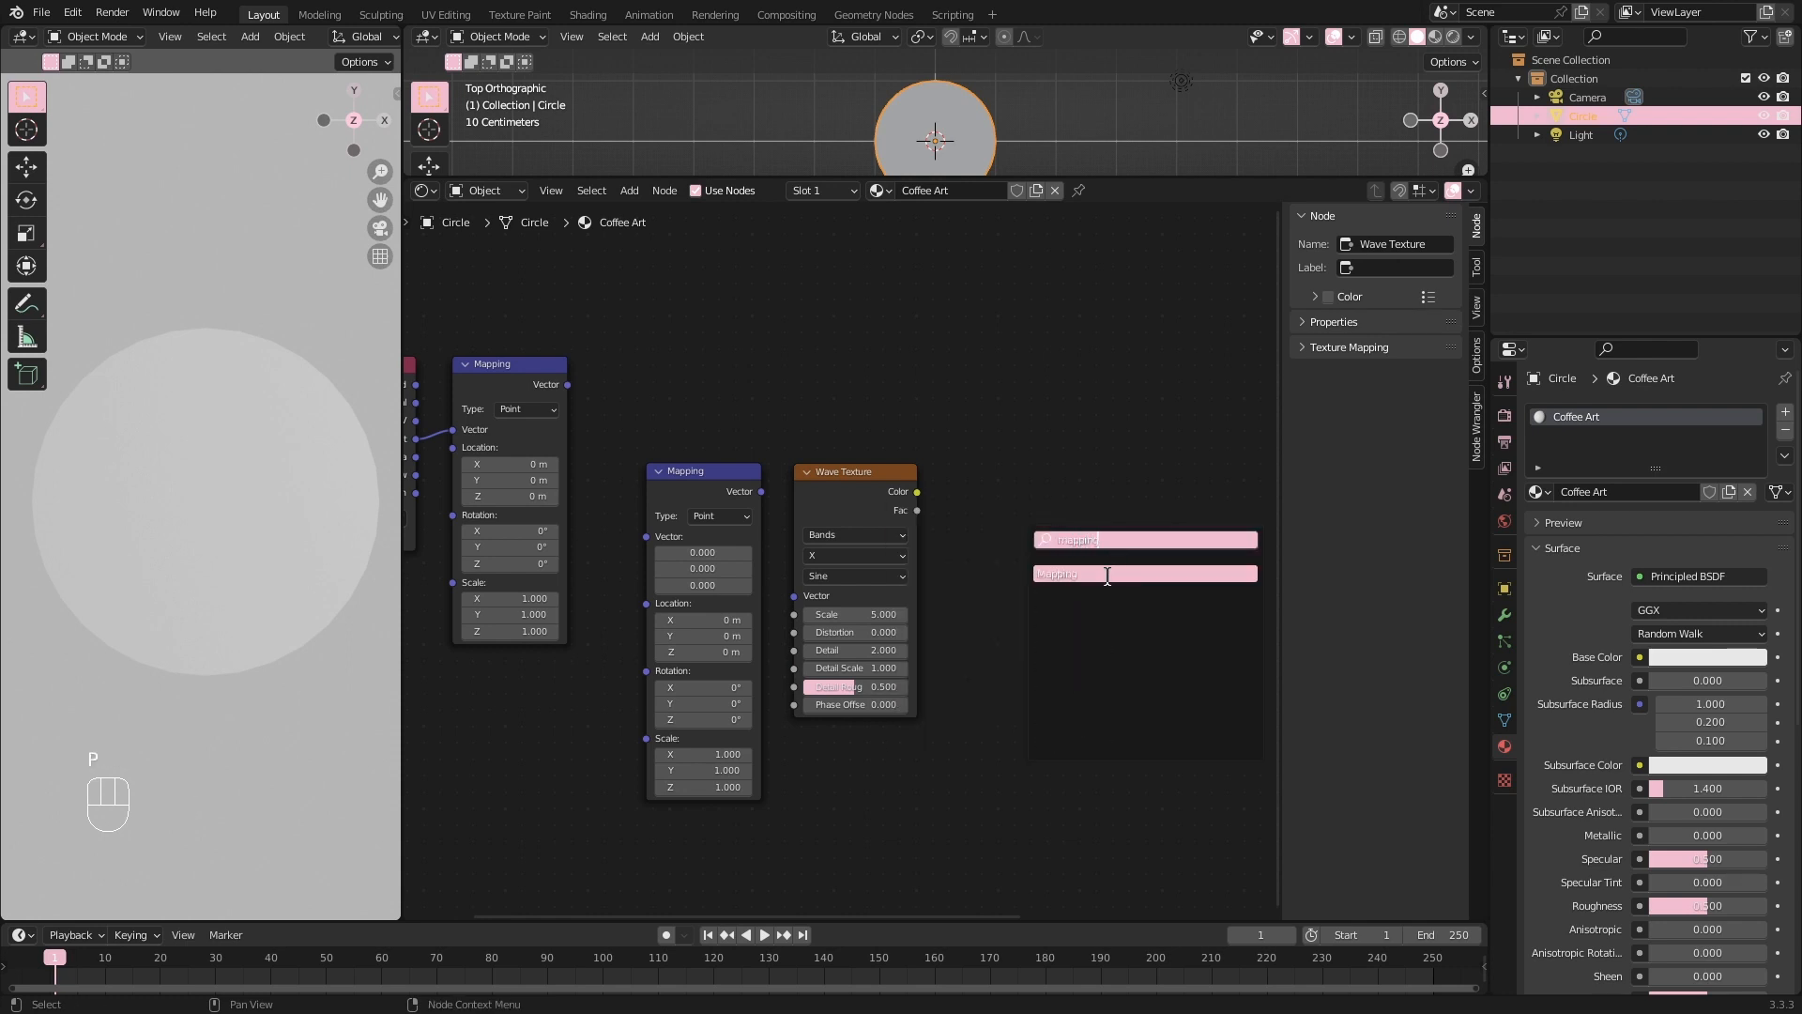
pyautogui.click(1108, 576)
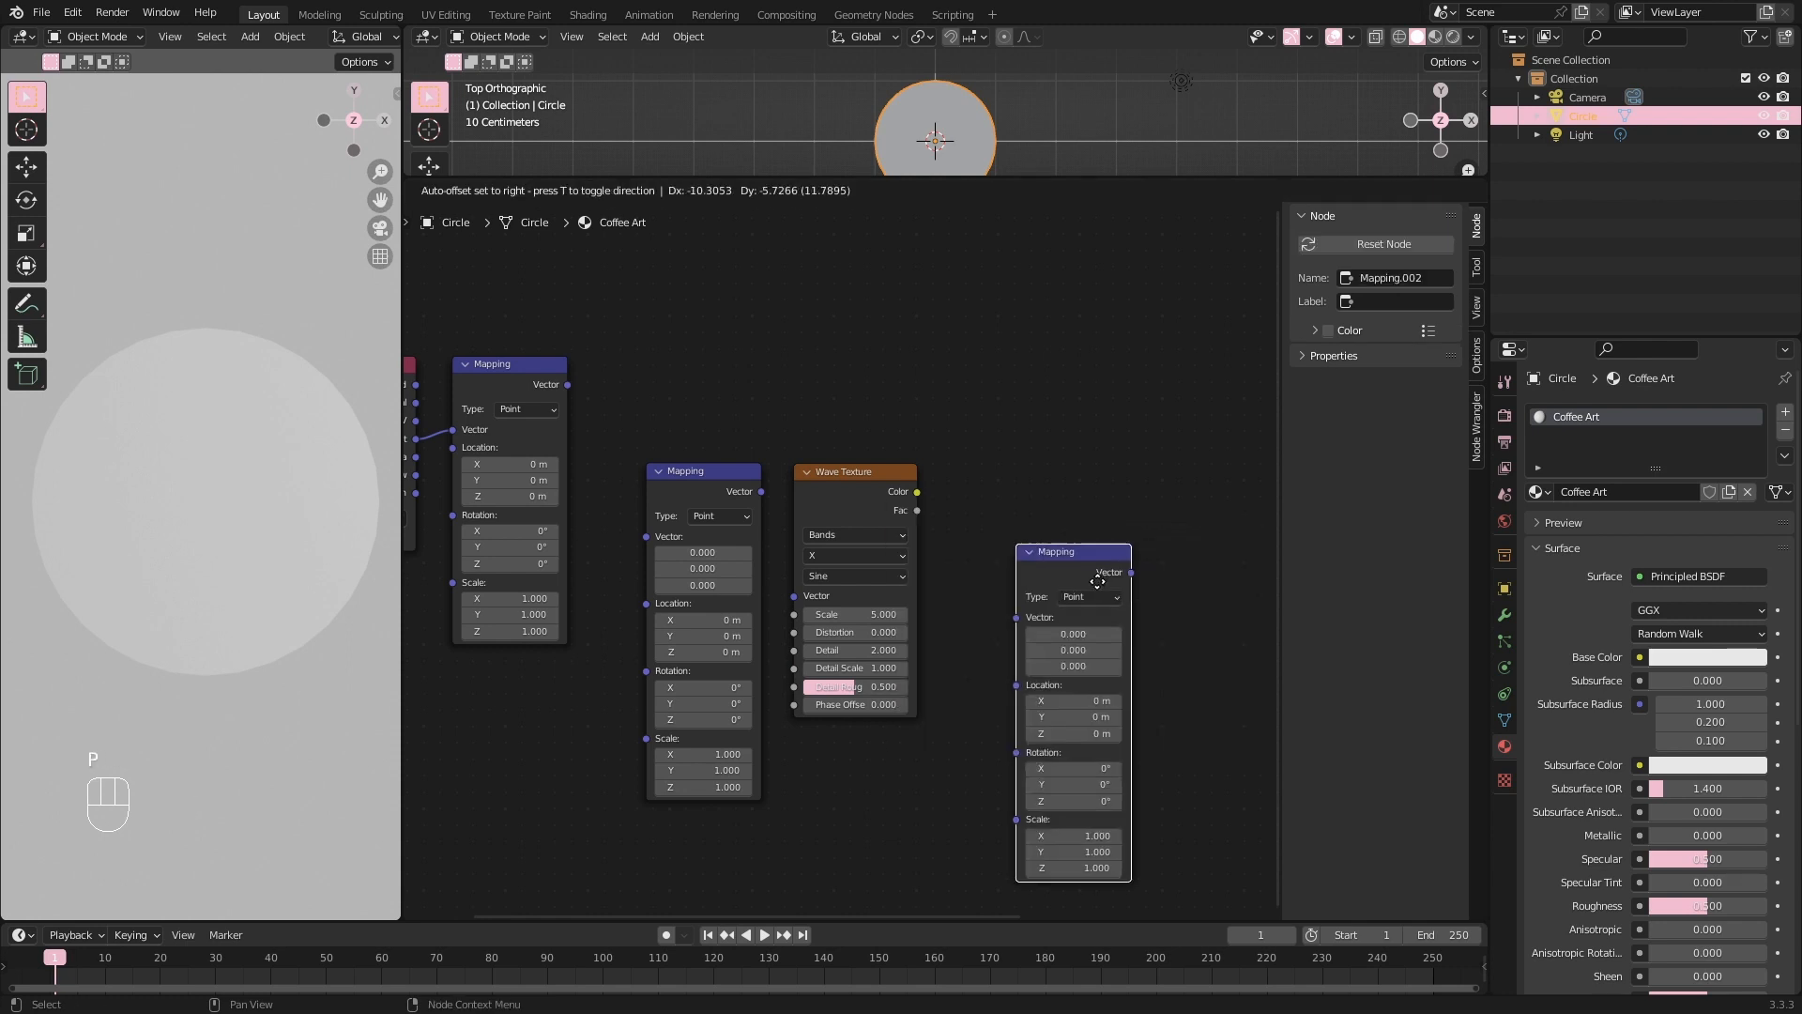
pyautogui.click(1045, 514)
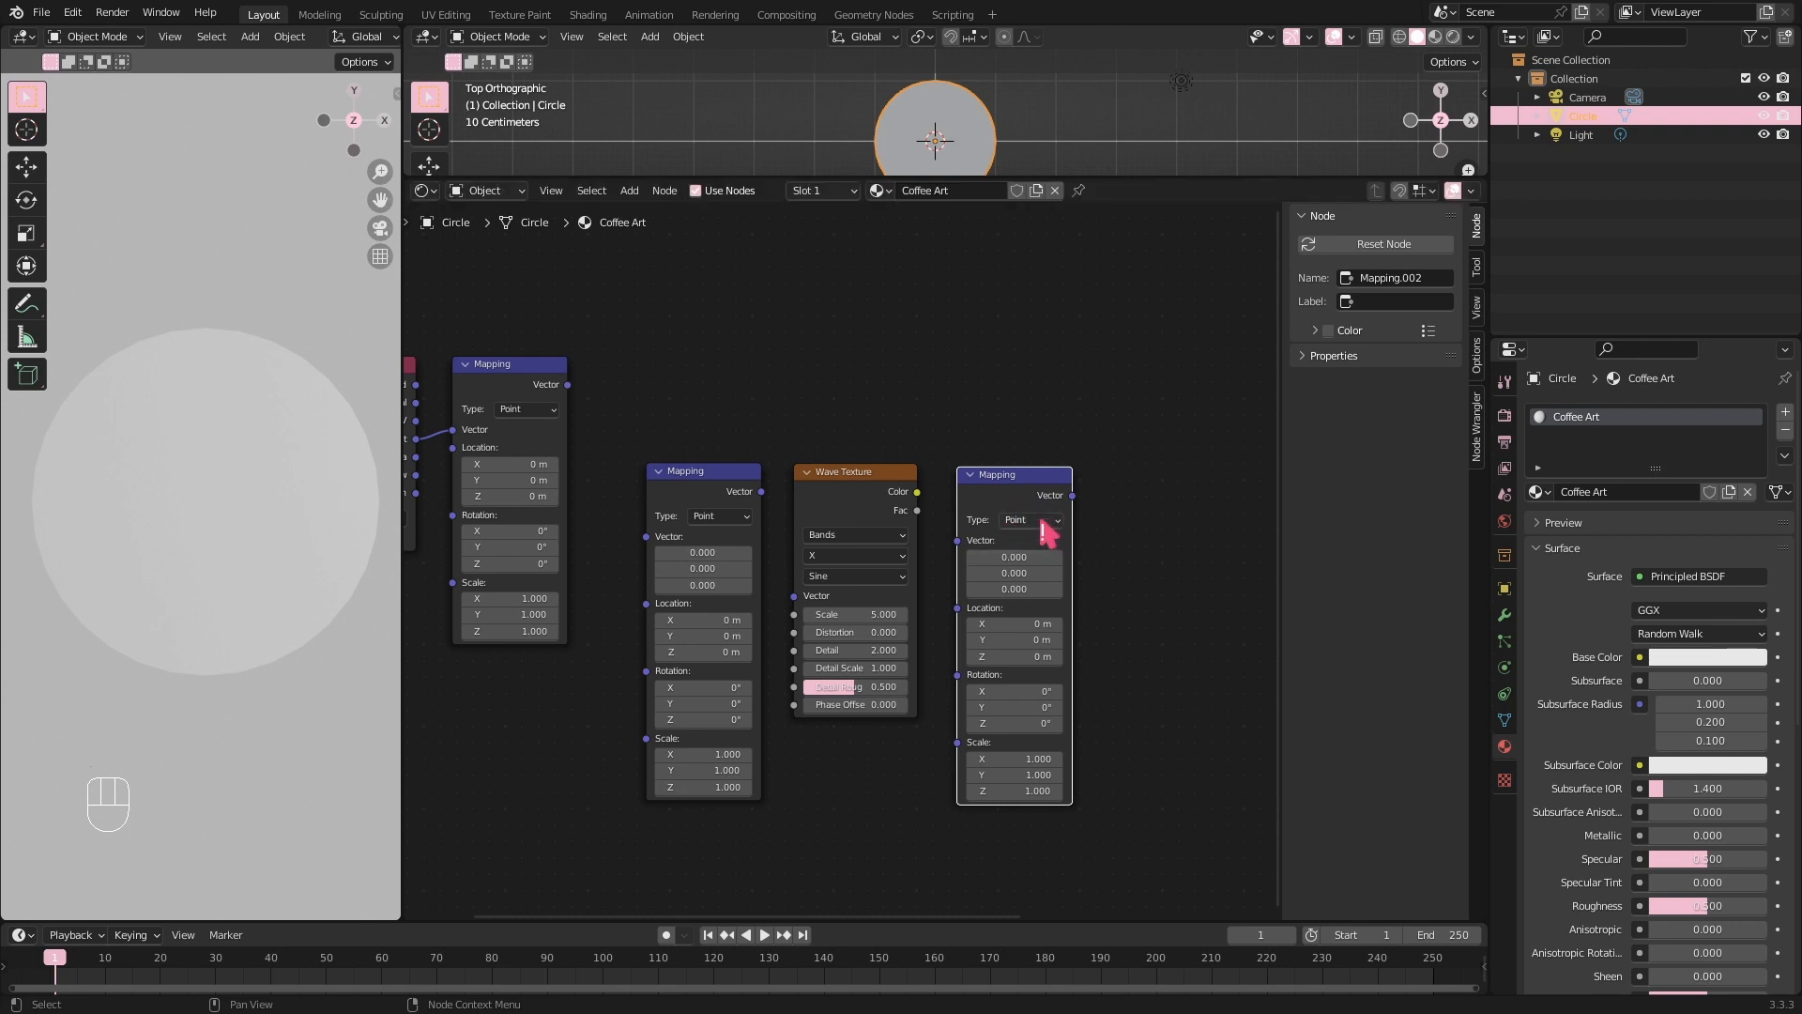
pyautogui.keyDown('shift'); pyautogui.moveTo(1040, 519); pyautogui.dragTo(1061, 552, button='middle'); pyautogui.keyUp('shift')
pyautogui.click(690, 425)
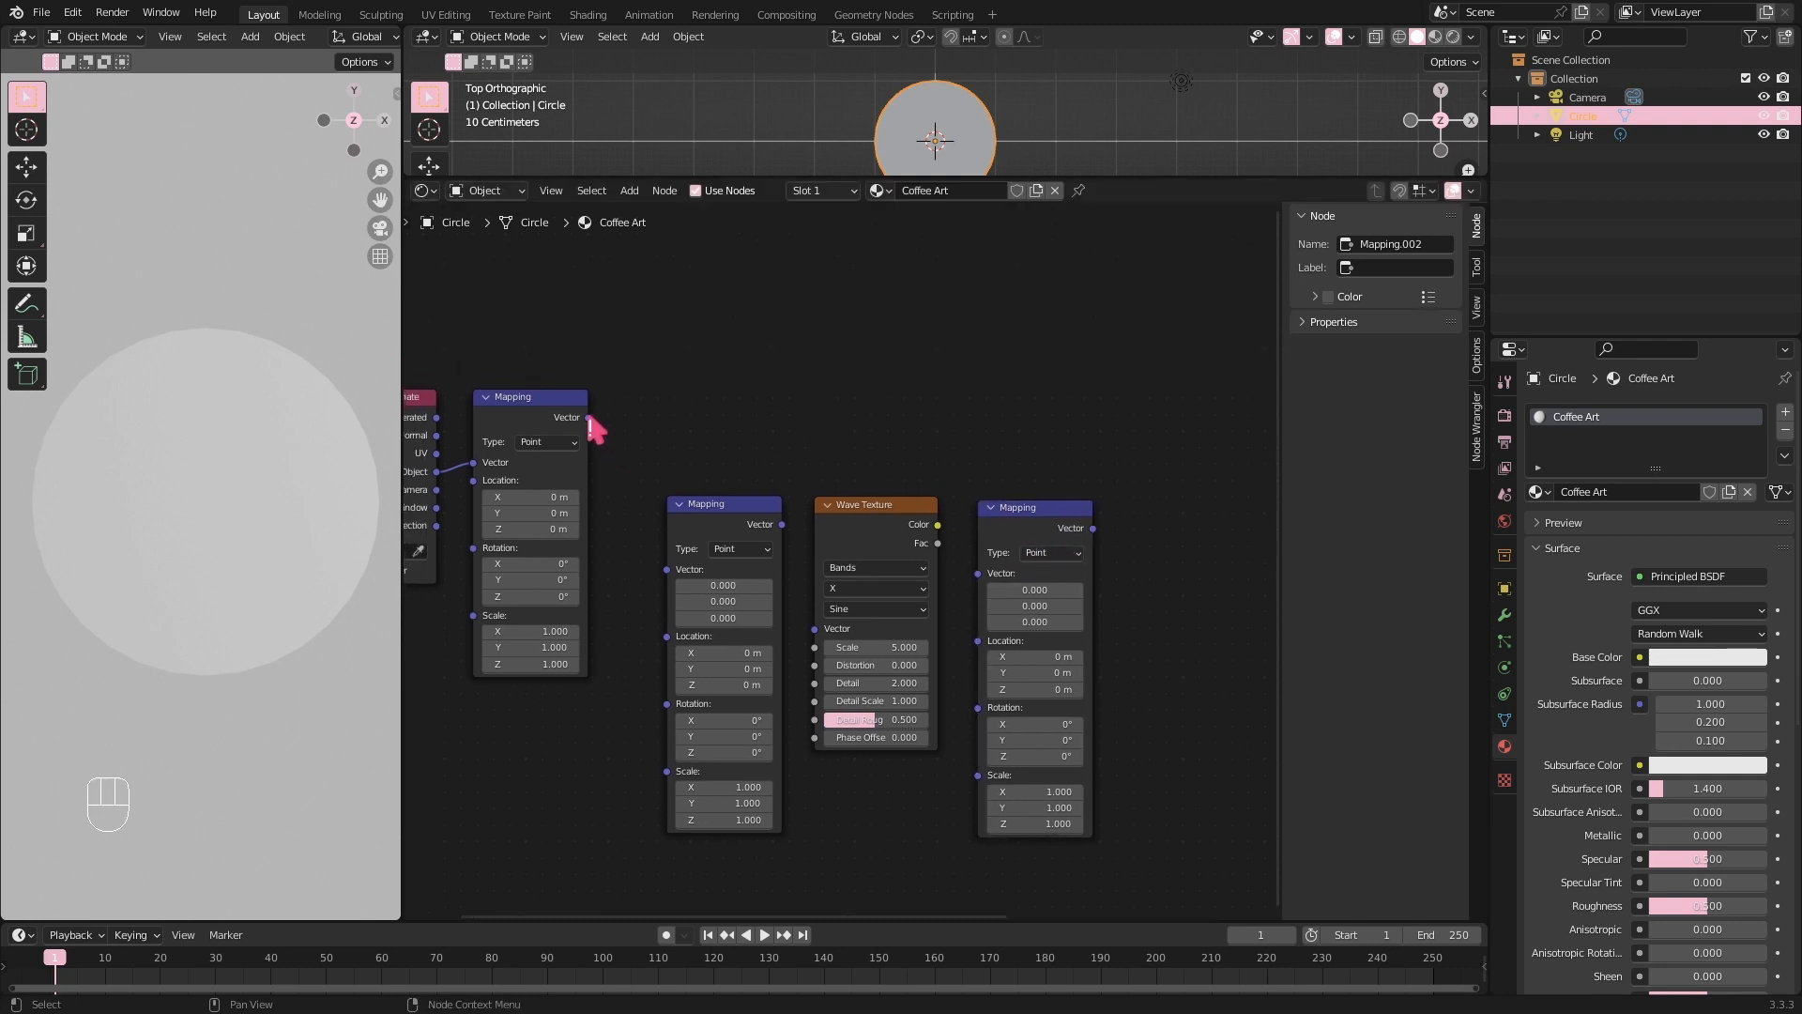
# Chain the first Mapping node's Vector through the second Mapping node and the Wave Texture, then link its Color to the third Mapping's Vector.
pyautogui.moveTo(589, 418); pyautogui.dragTo(667, 573)
pyautogui.click(784, 533)
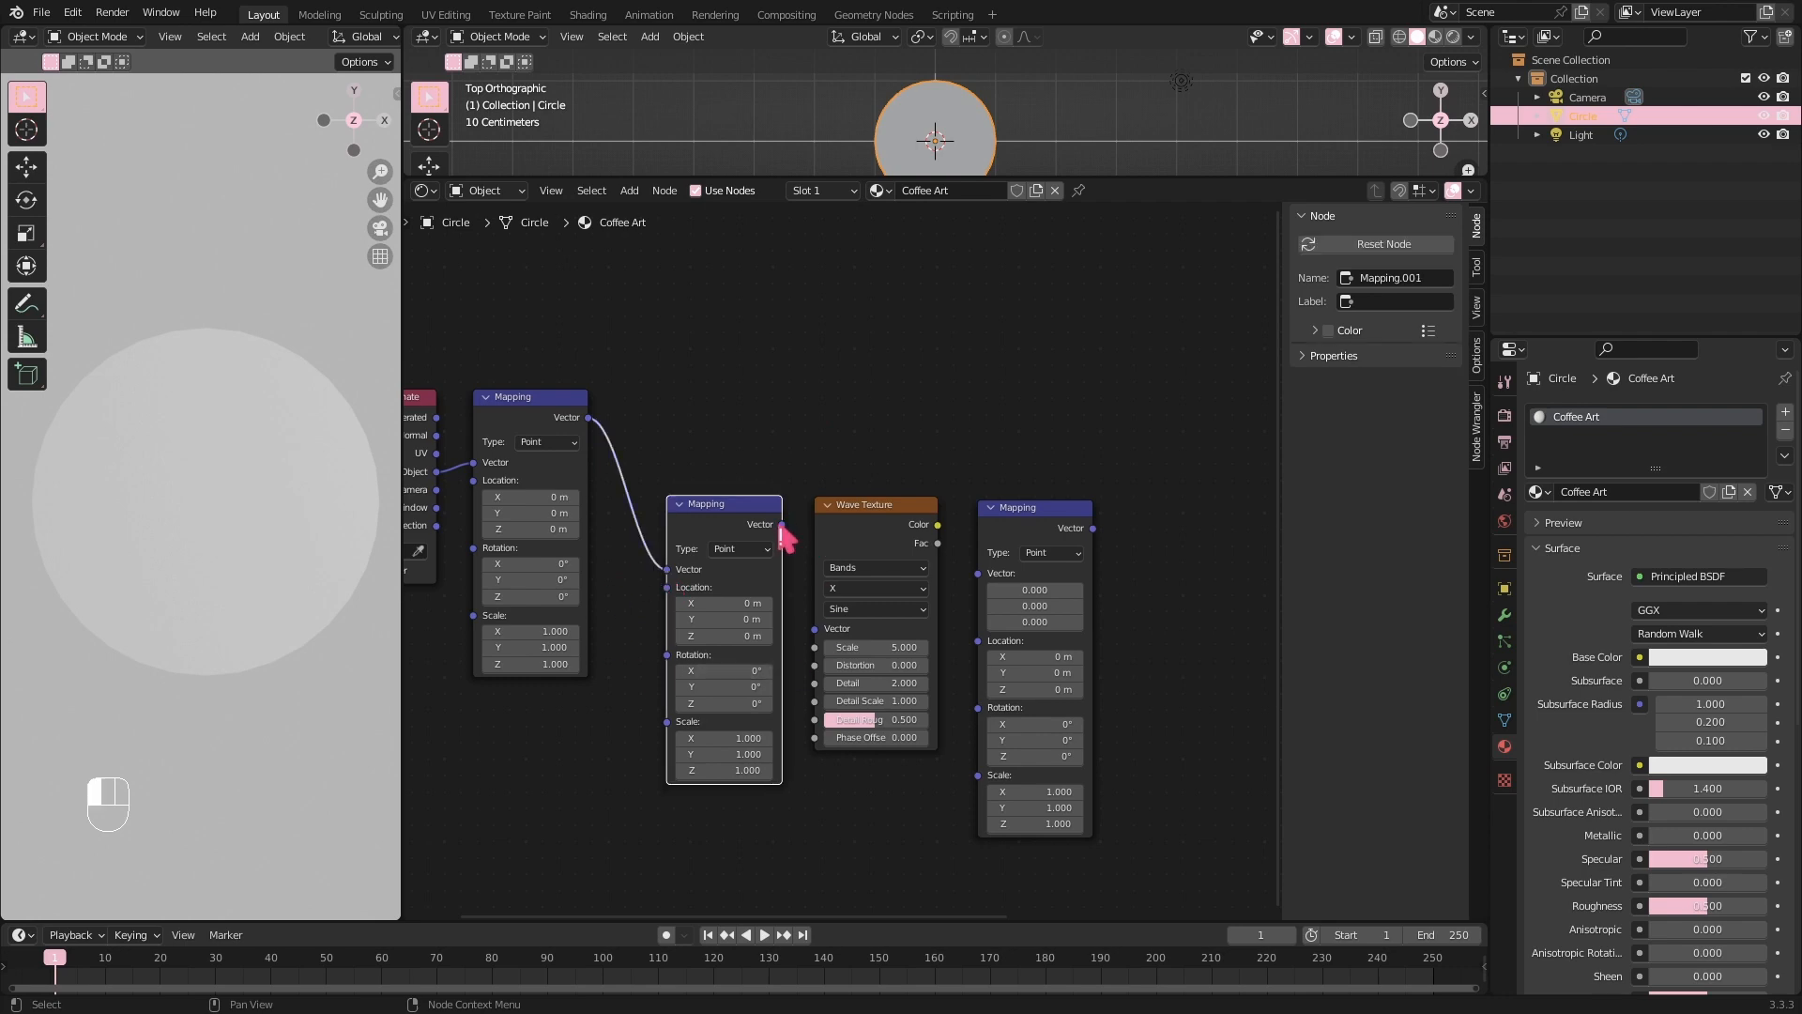
pyautogui.moveTo(785, 528); pyautogui.dragTo(820, 648)
pyautogui.moveTo(938, 528); pyautogui.dragTo(976, 582)
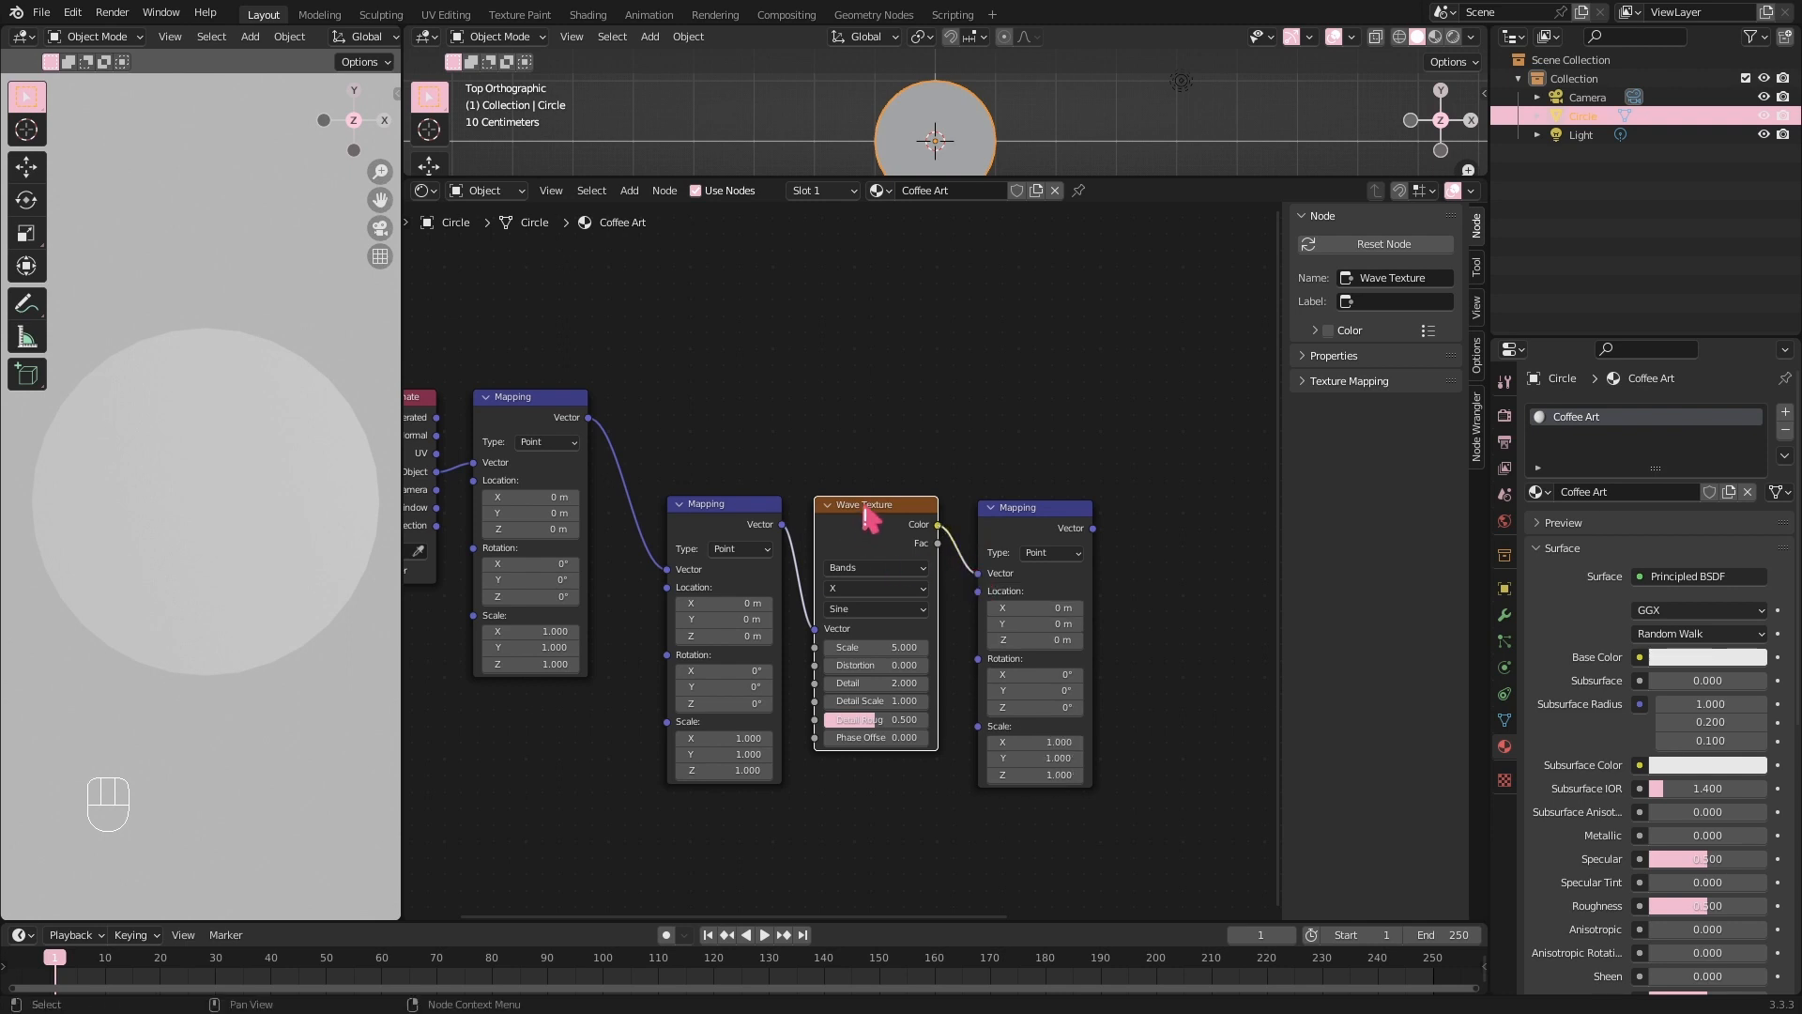
# Add a Noise Texture node above the second Mapping node.
pyautogui.moveTo(937, 390); pyautogui.dragTo(899, 481, button='middle')
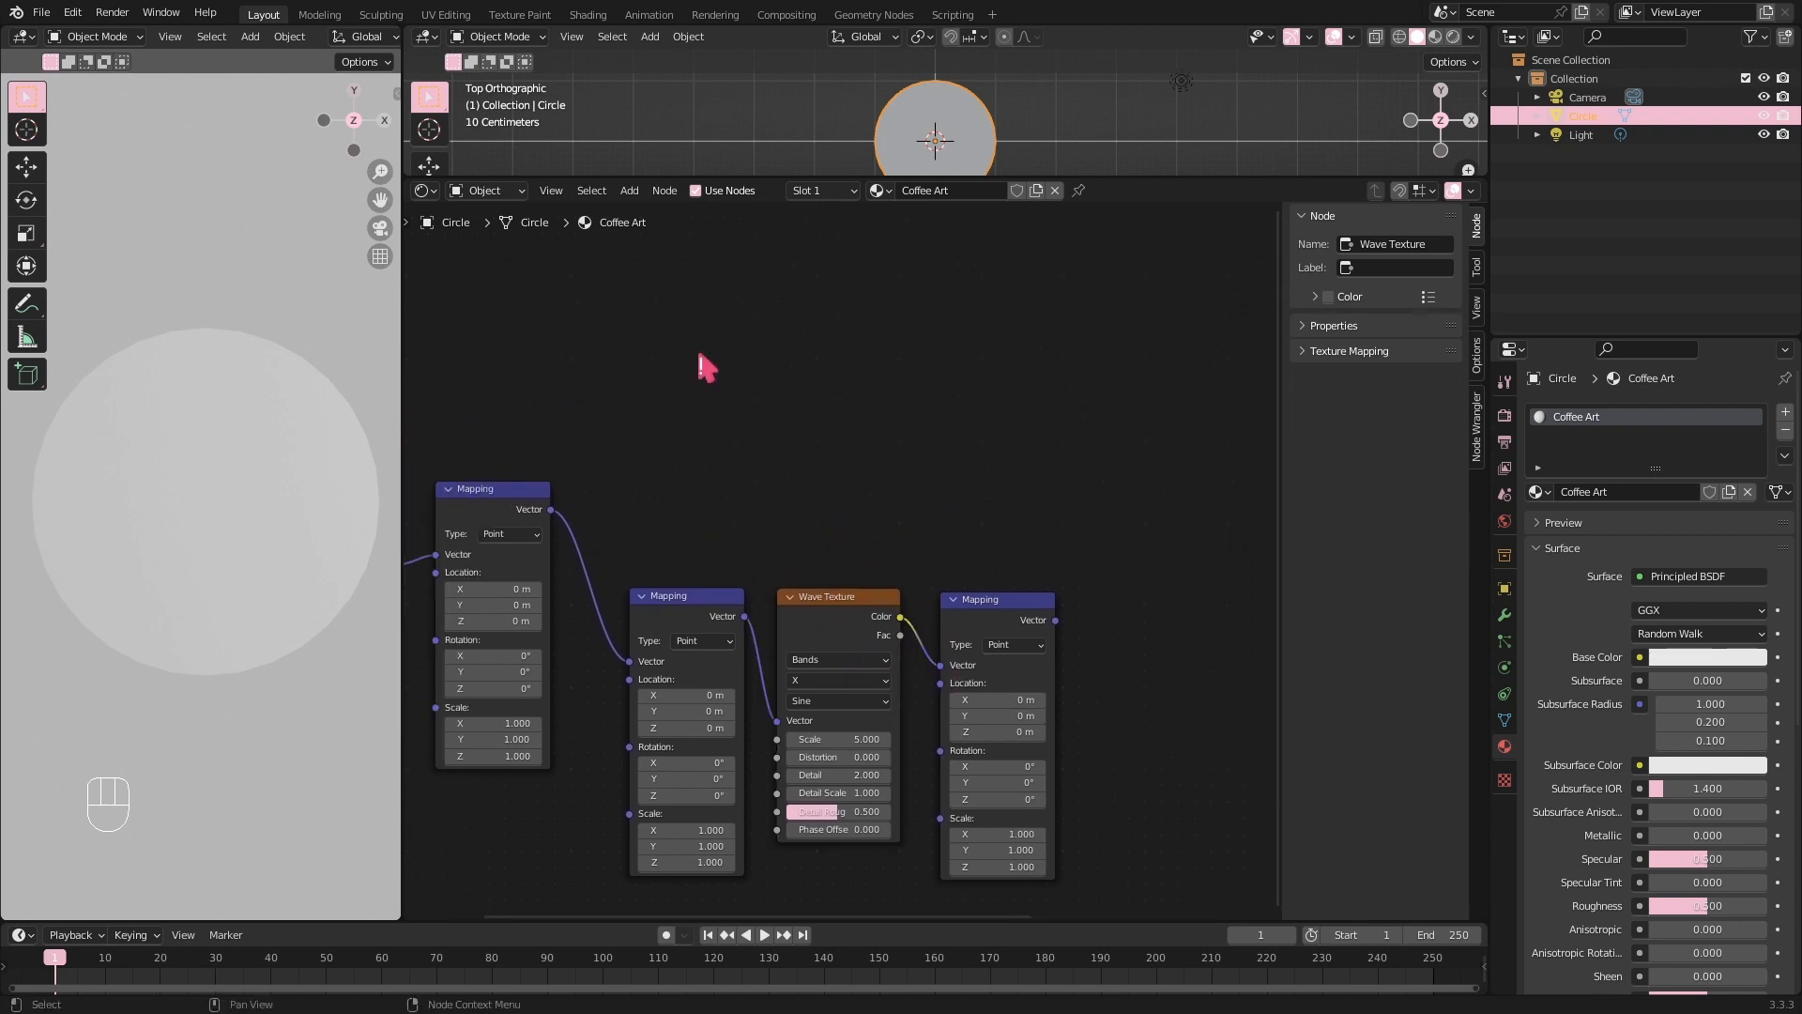
pyautogui.hotkey('shift', 'a')
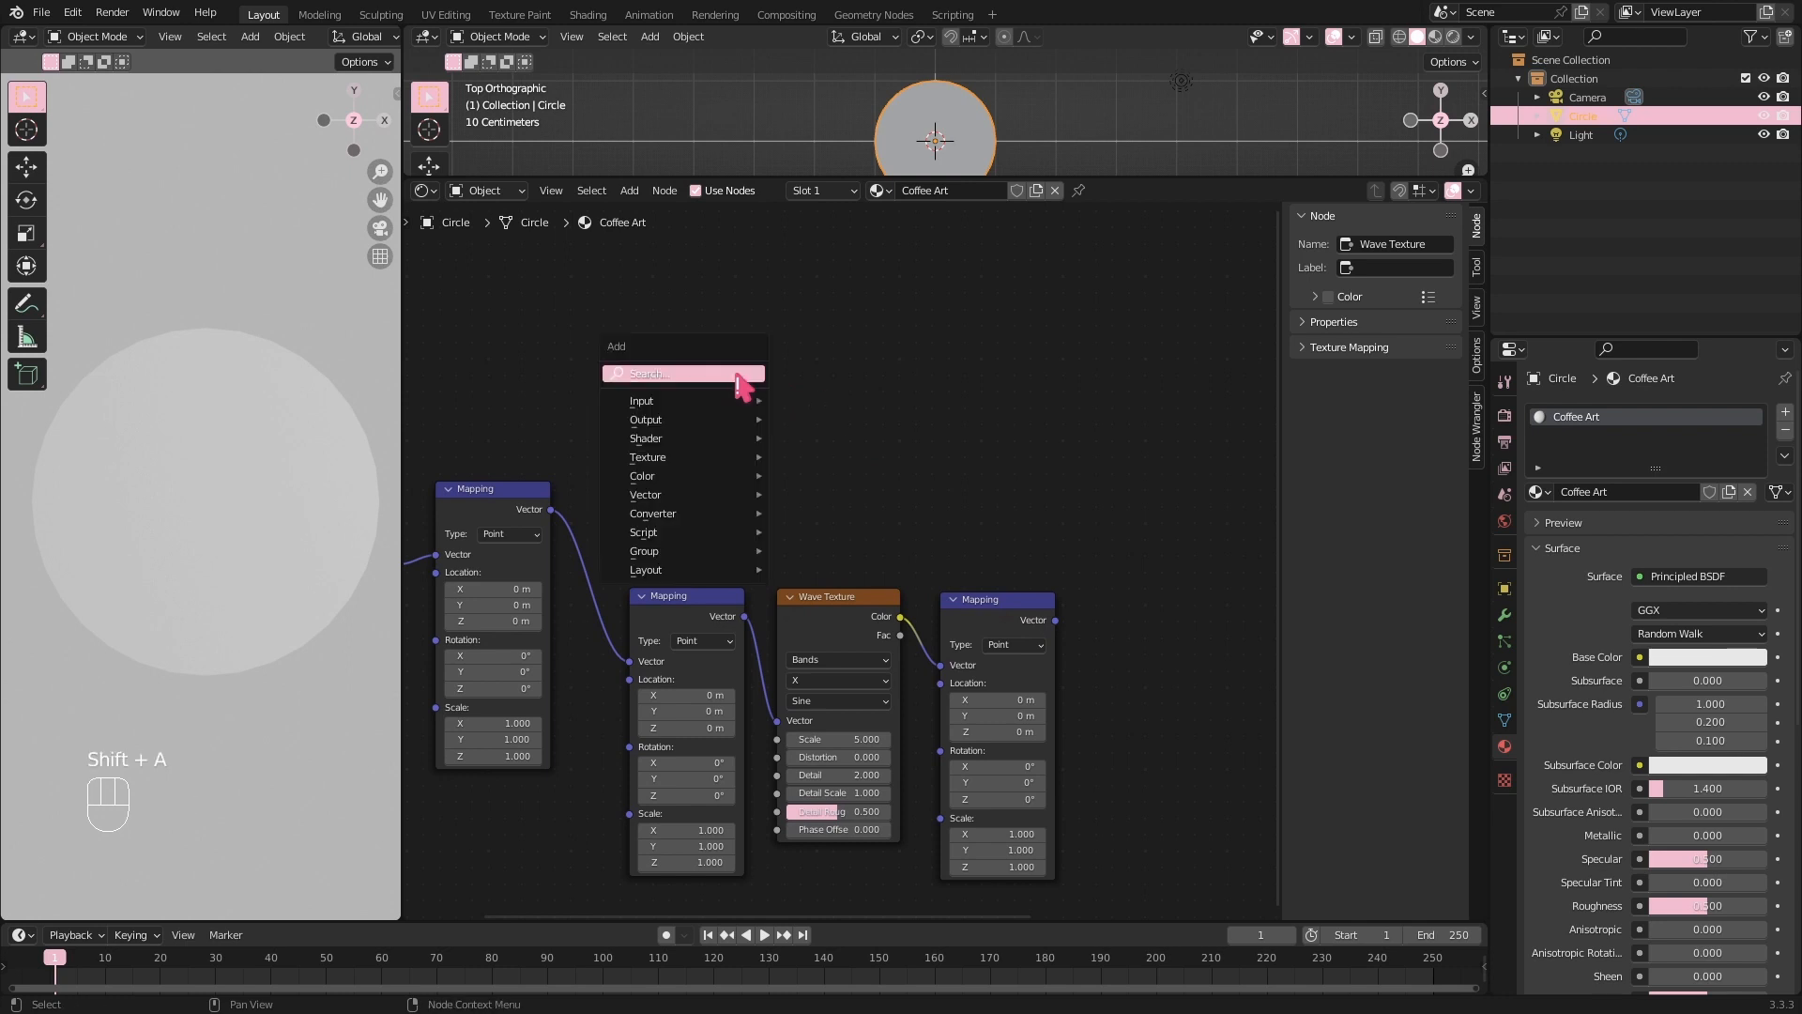
pyautogui.click(736, 372)
pyautogui.write('noise')
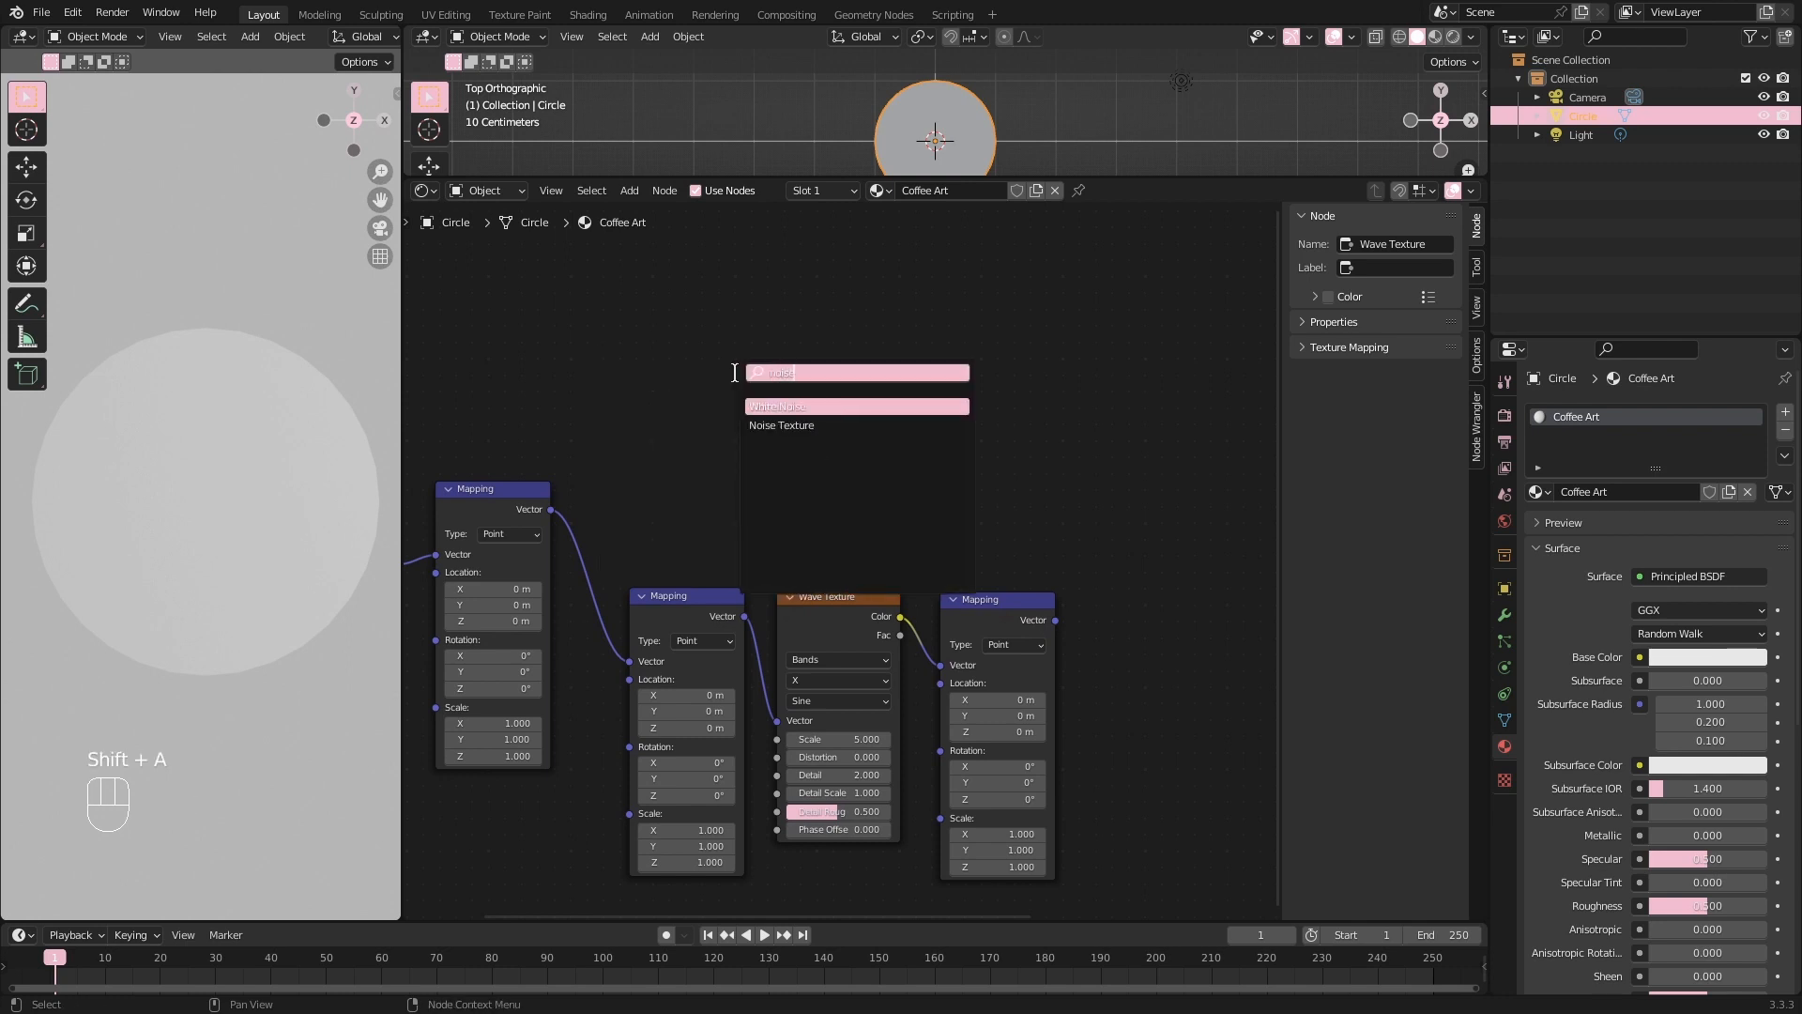
pyautogui.press('Return')
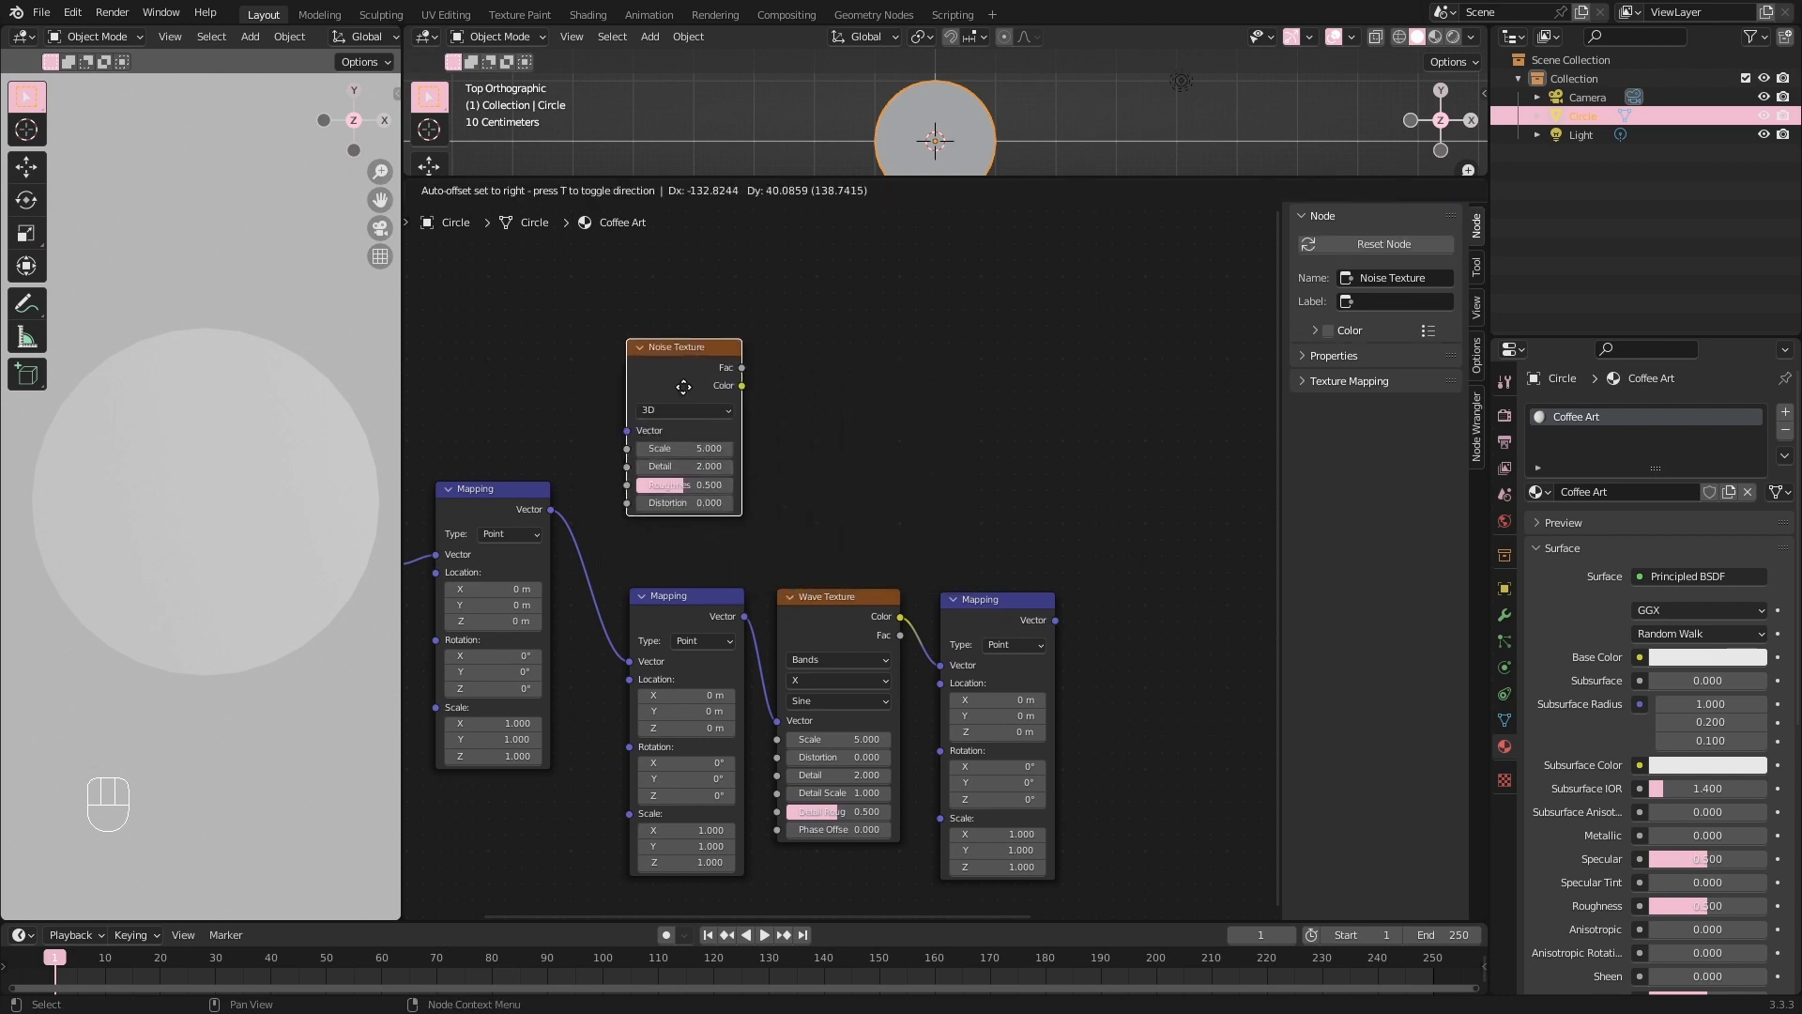
pyautogui.click(683, 392)
# Add a color Mix node to the right of the Noise Texture node.
pyautogui.hotkey('shift', 'a')
pyautogui.click(897, 422)
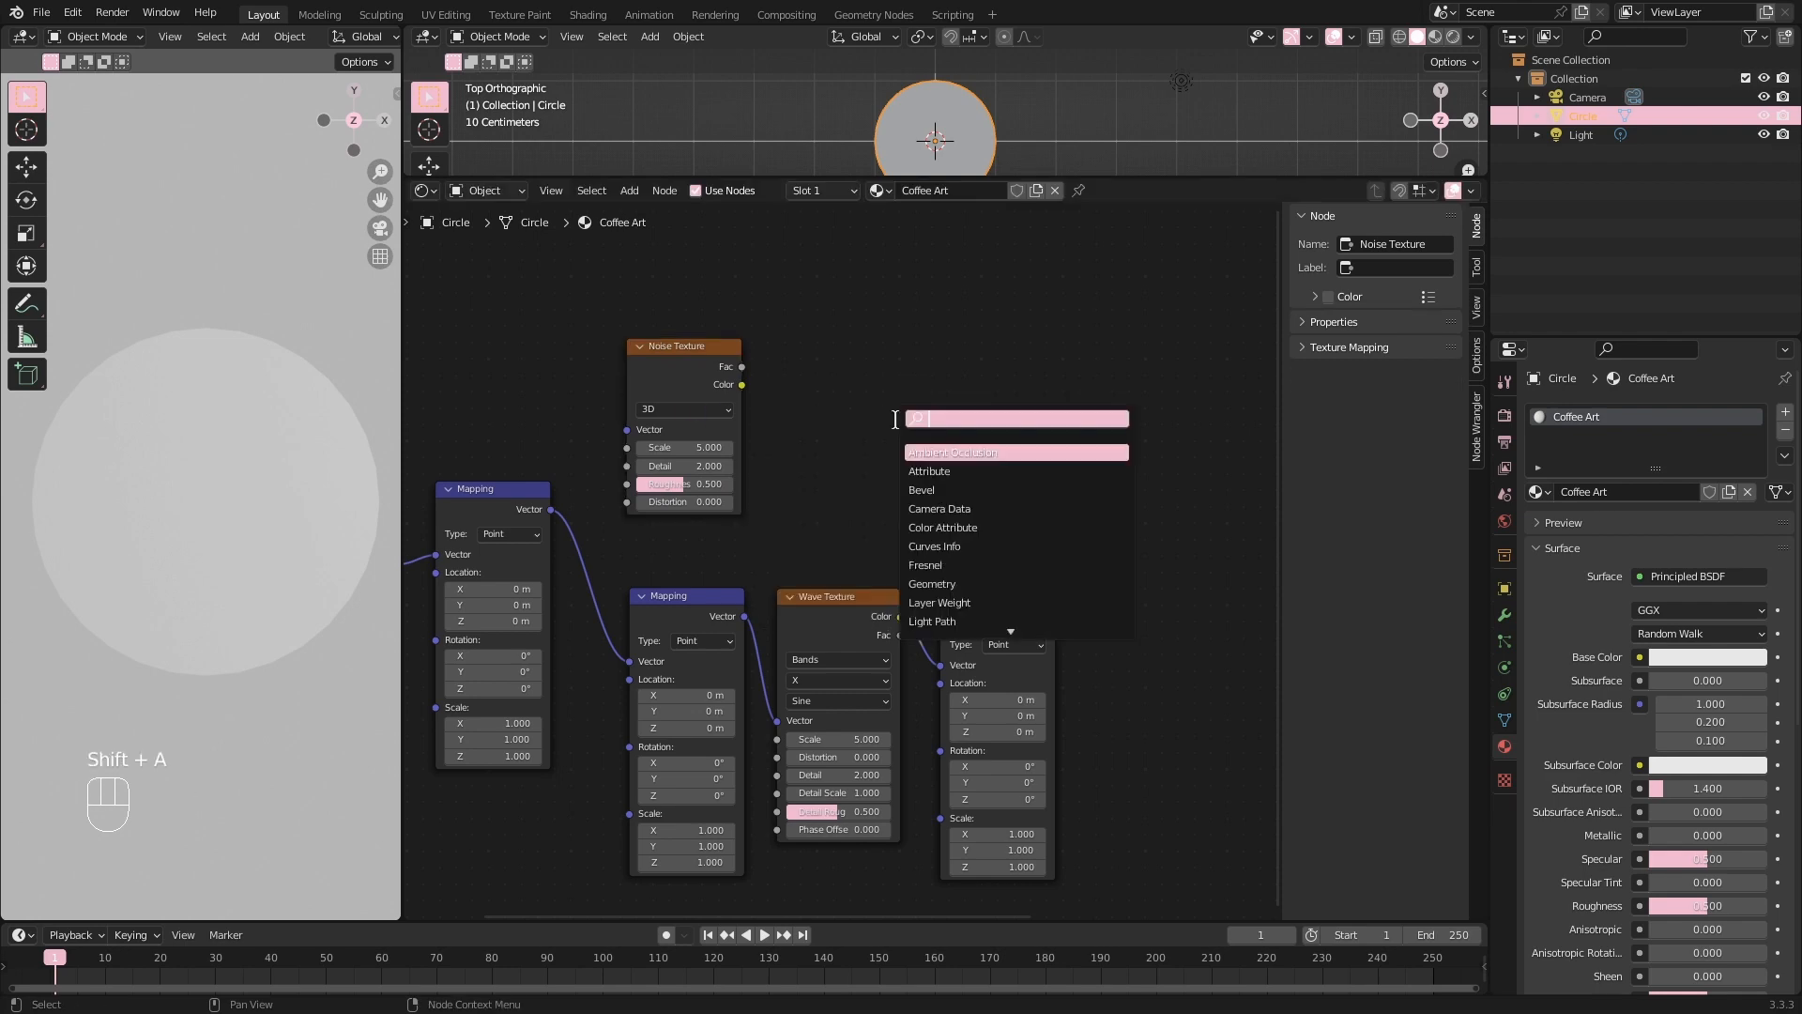
pyautogui.write('mix')
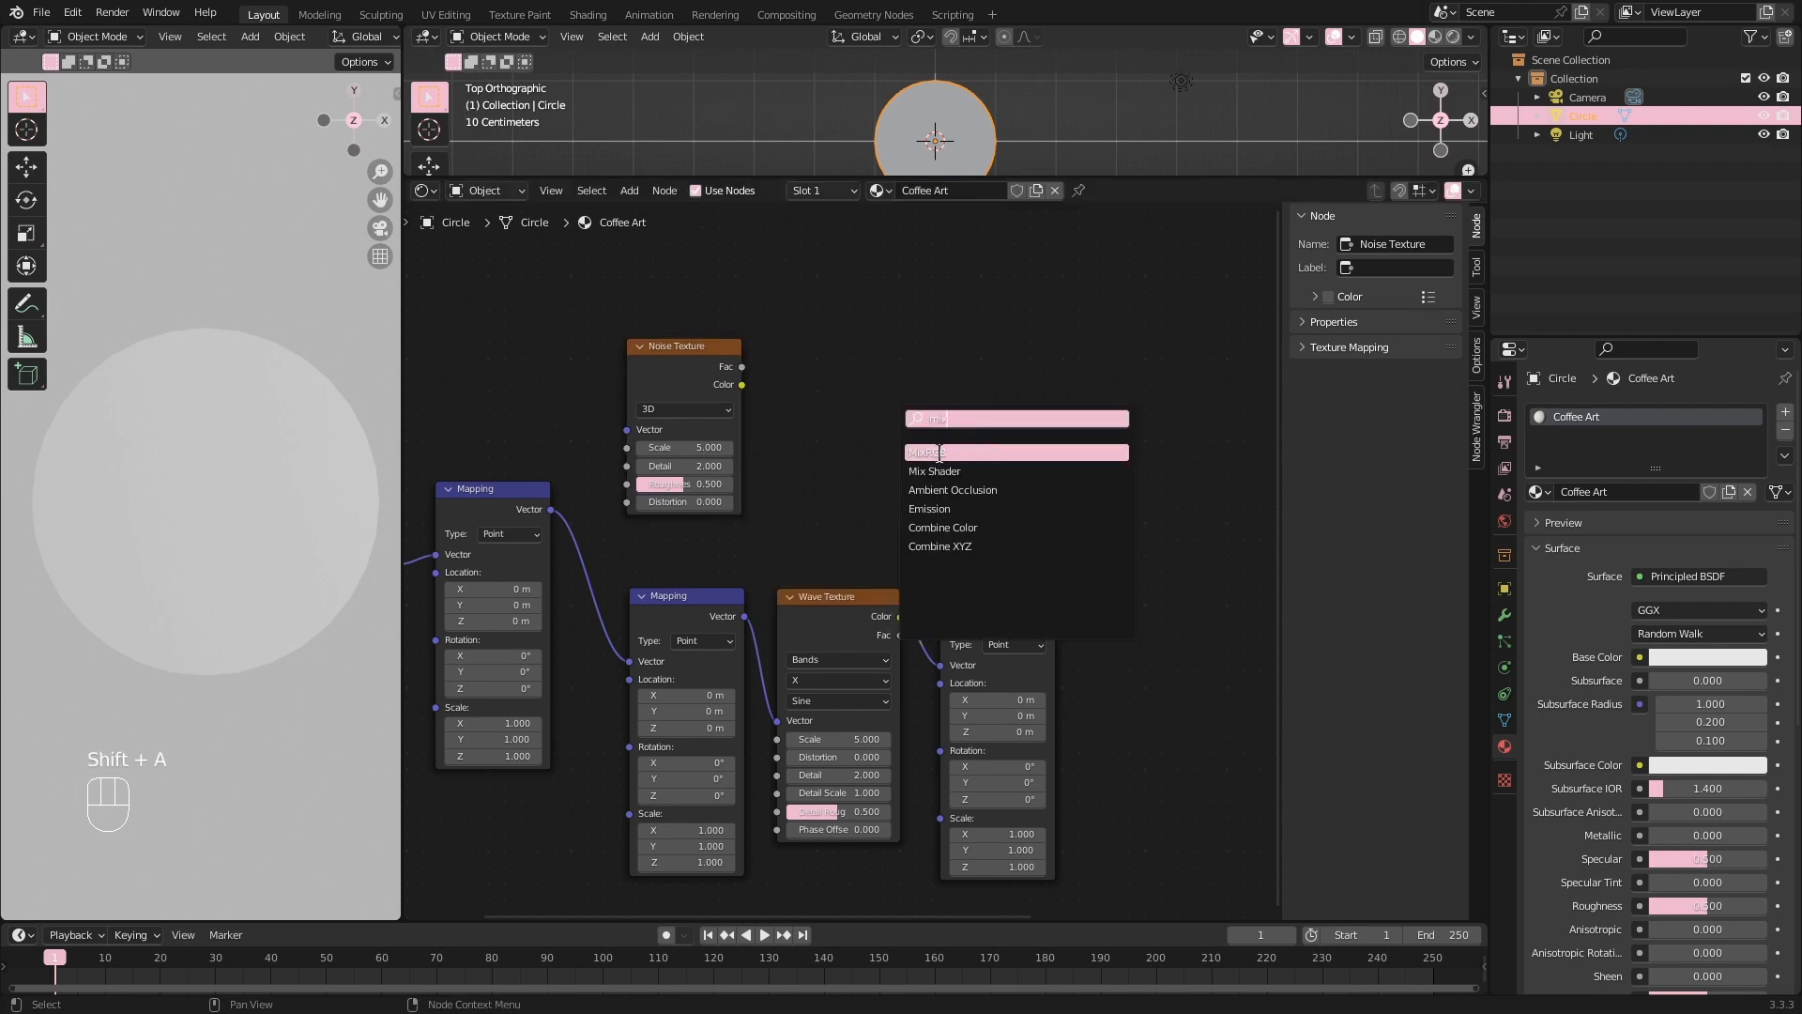
pyautogui.click(939, 454)
pyautogui.click(838, 418)
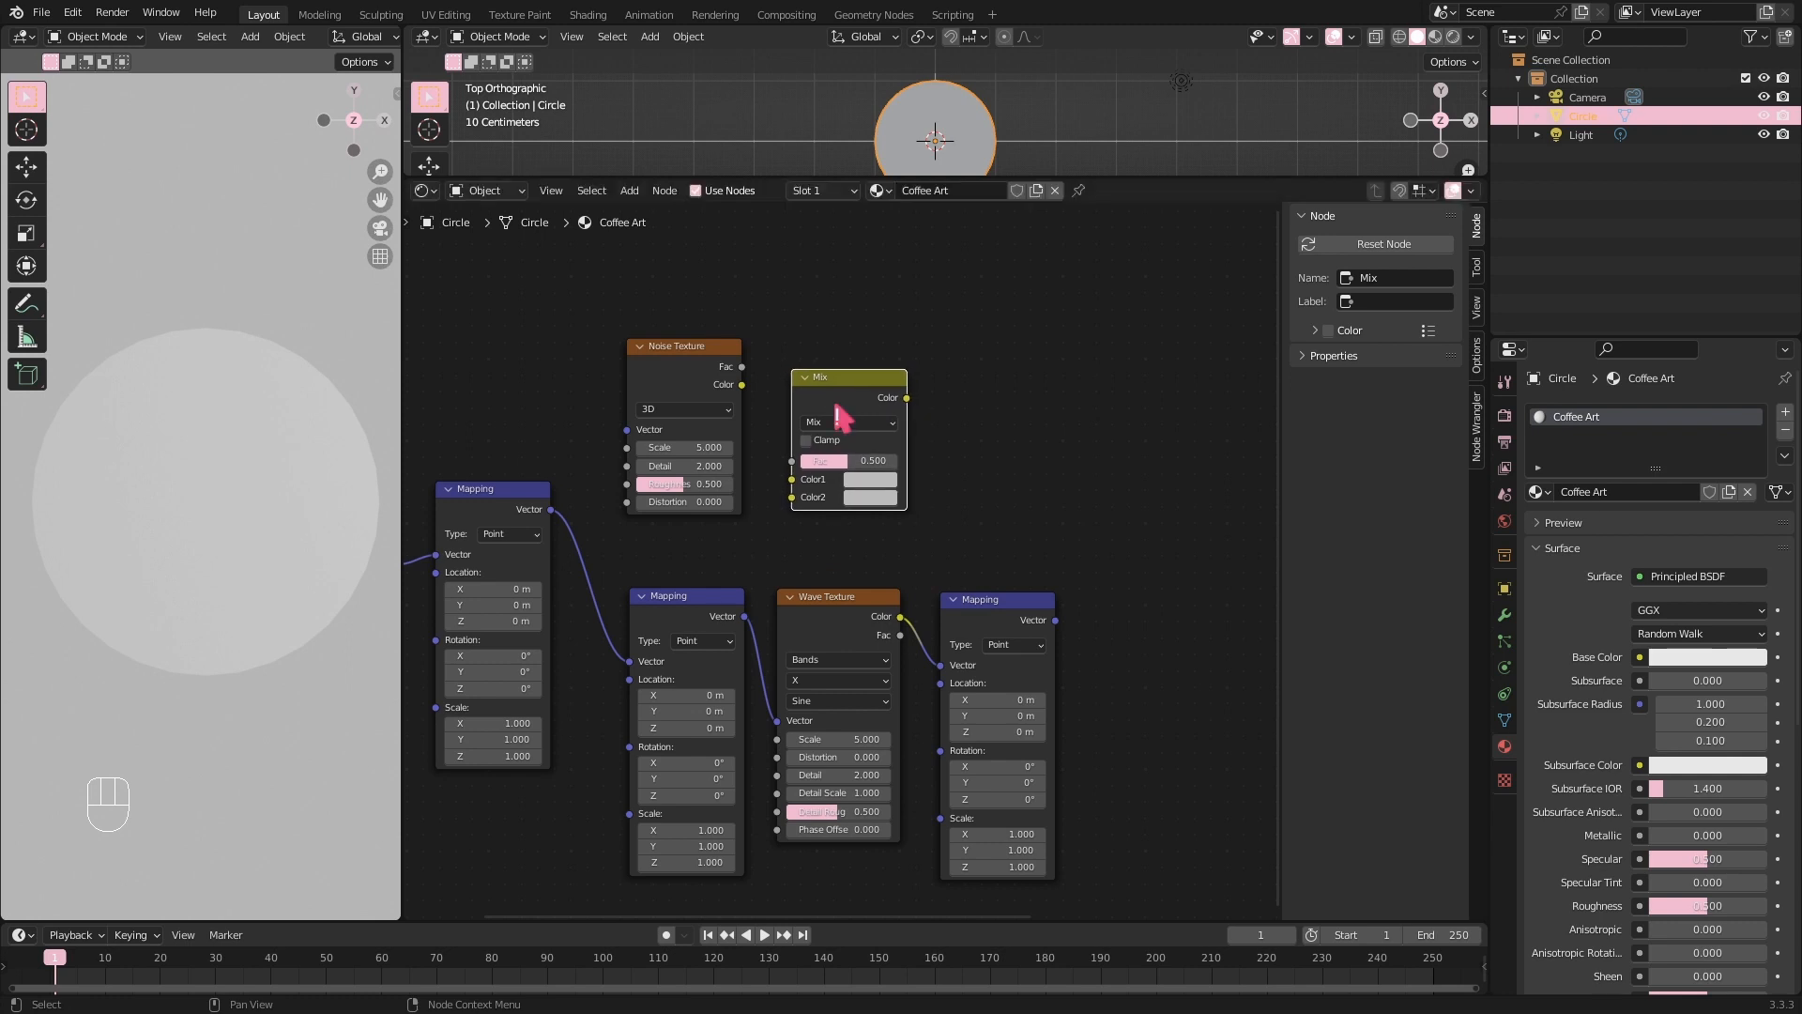
pyautogui.click(967, 418)
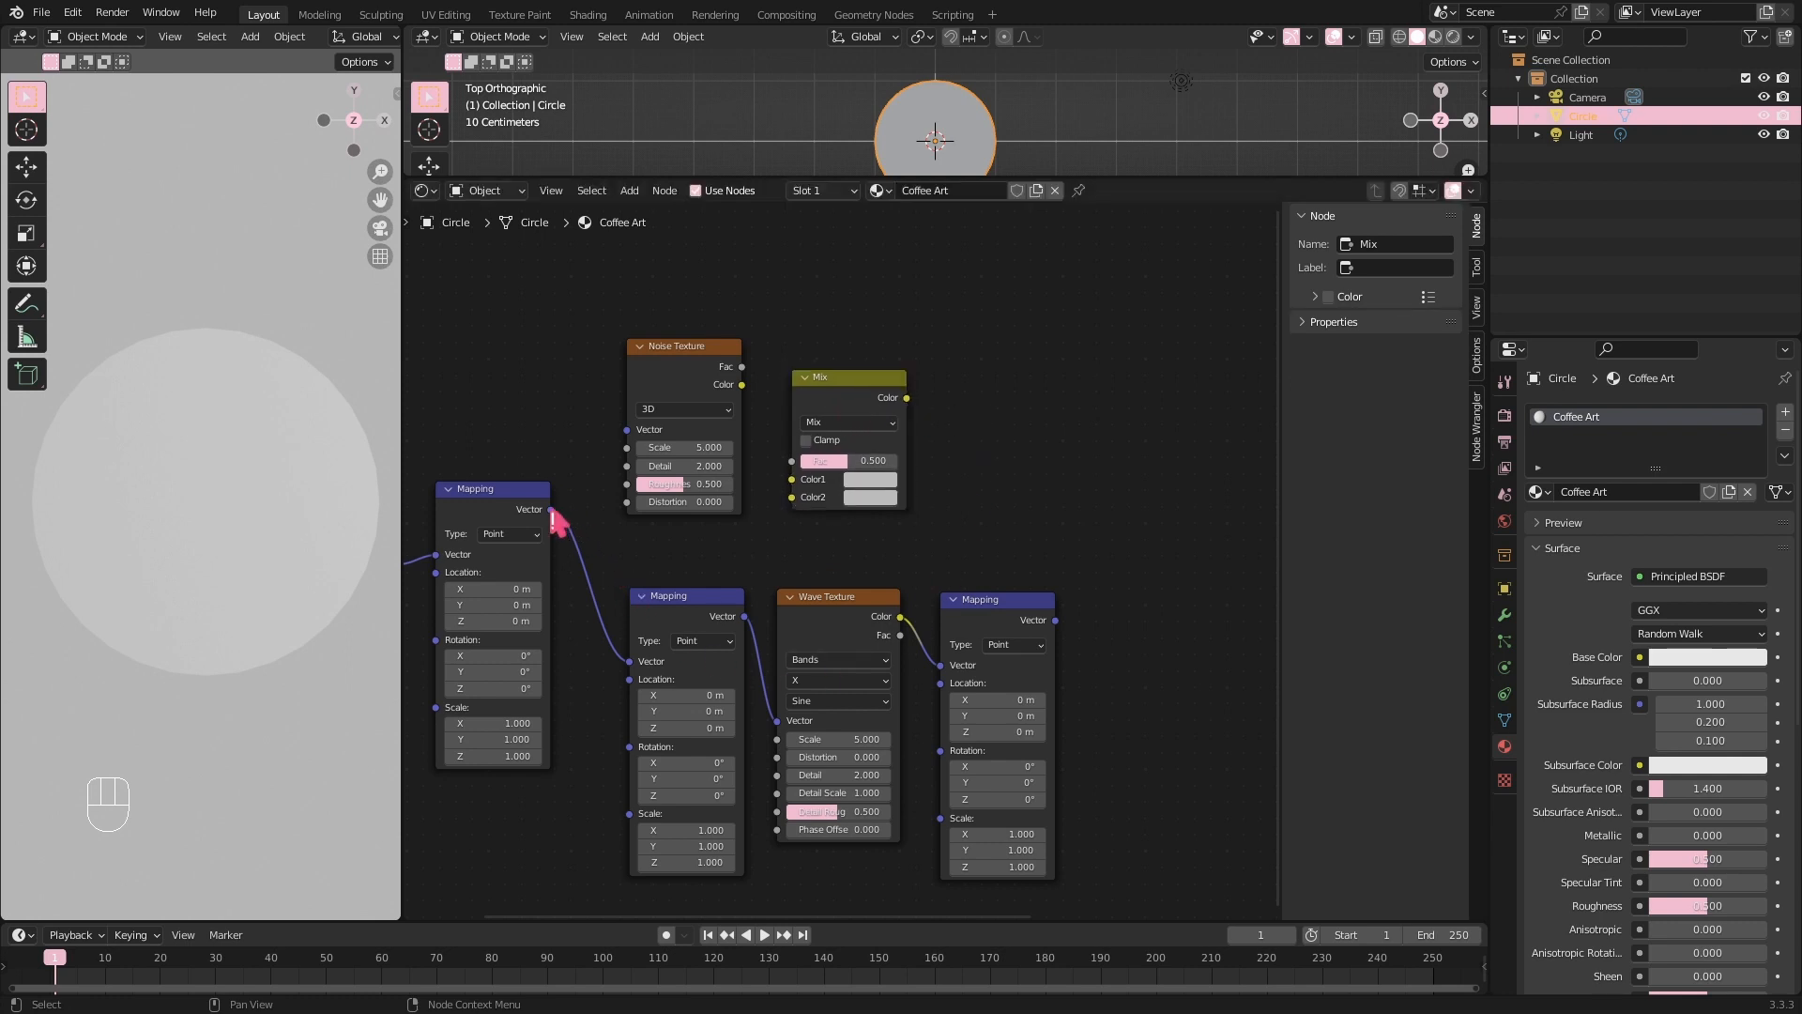
# Link the first Mapping node to the Noise Texture's Vector and Mix's Color2, and the noise Color to Color1, raising the noise node slightly.
pyautogui.moveTo(563, 624); pyautogui.dragTo(679, 594, button='middle')
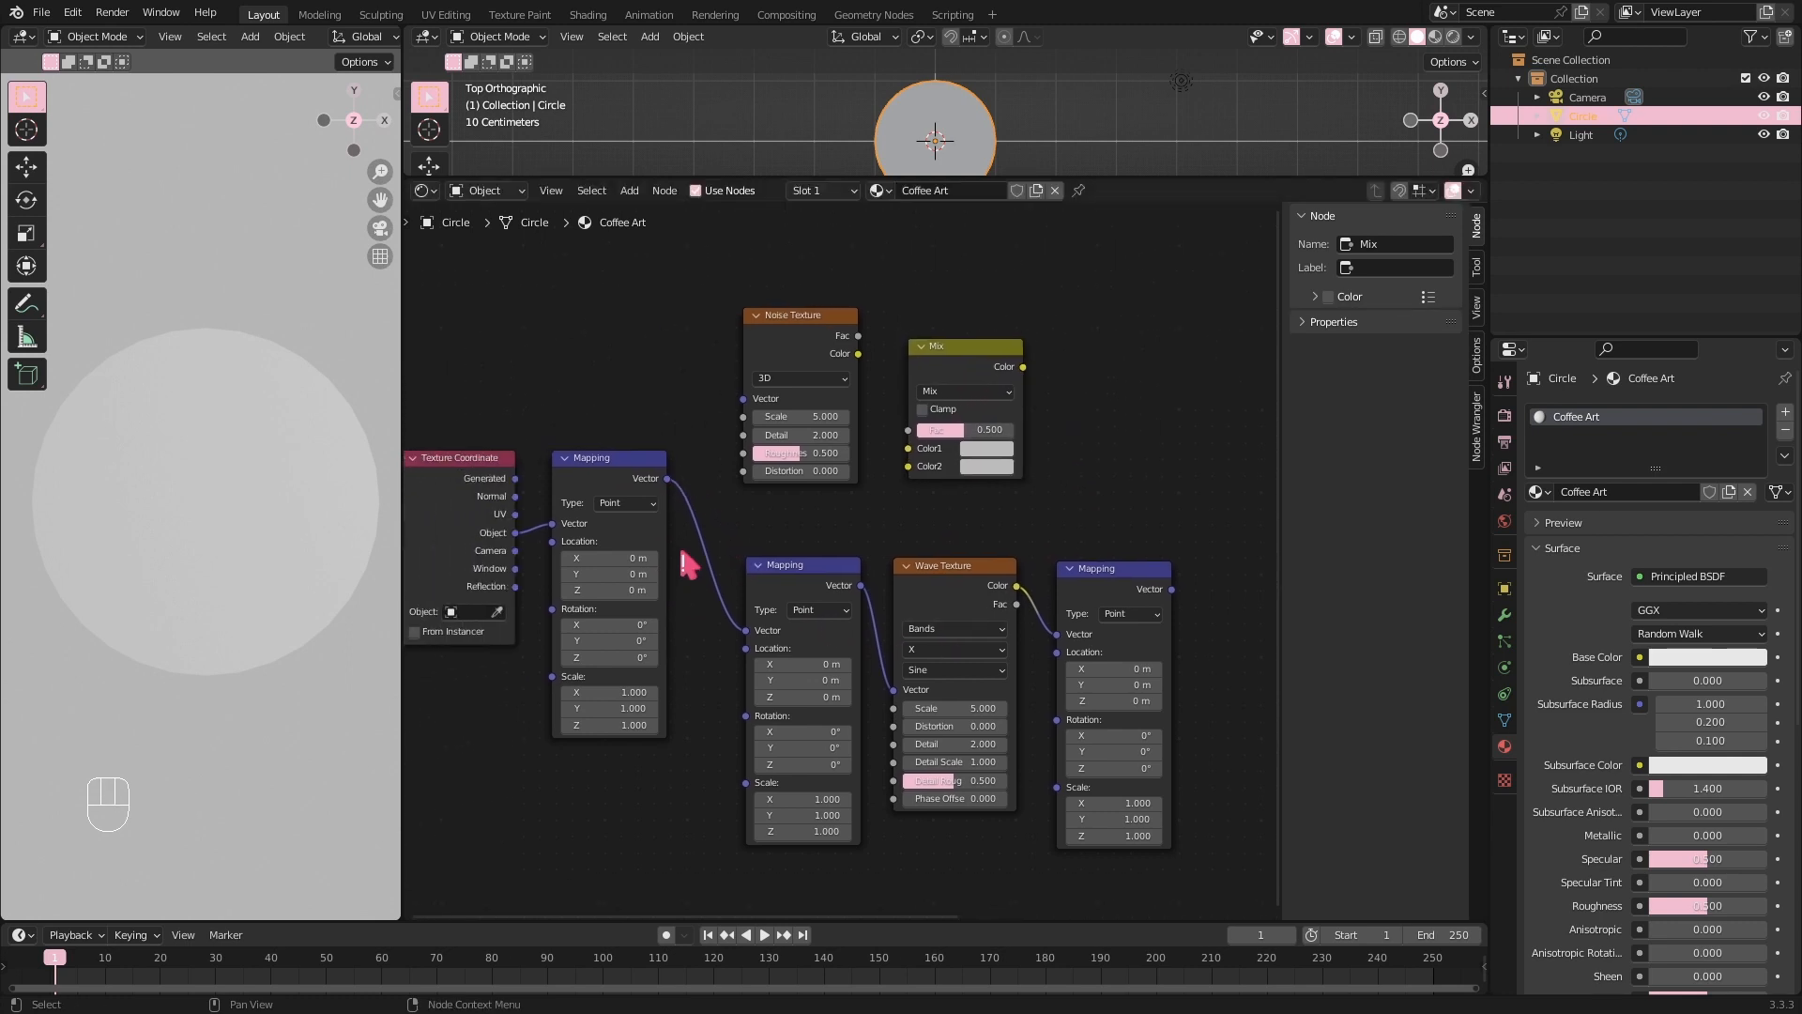
pyautogui.click(672, 498)
pyautogui.moveTo(668, 479); pyautogui.dragTo(743, 413)
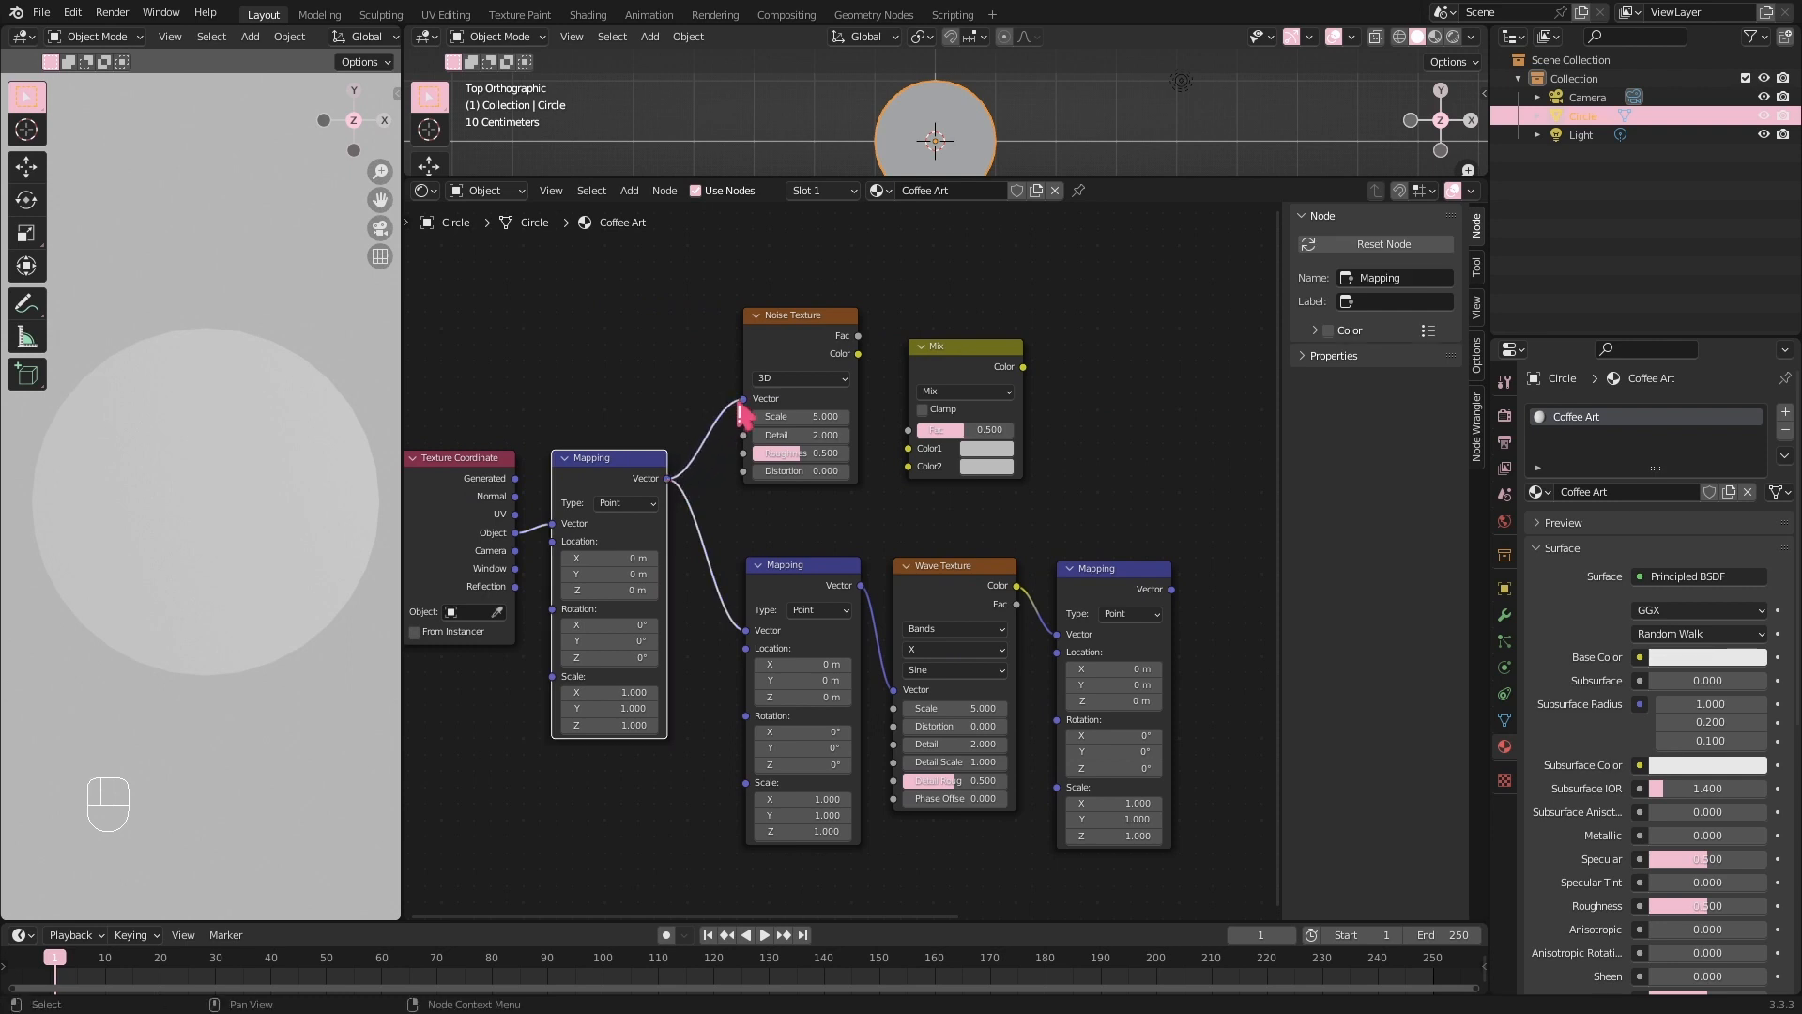
pyautogui.click(858, 362)
pyautogui.moveTo(859, 354); pyautogui.dragTo(908, 448)
pyautogui.moveTo(668, 480); pyautogui.dragTo(910, 484)
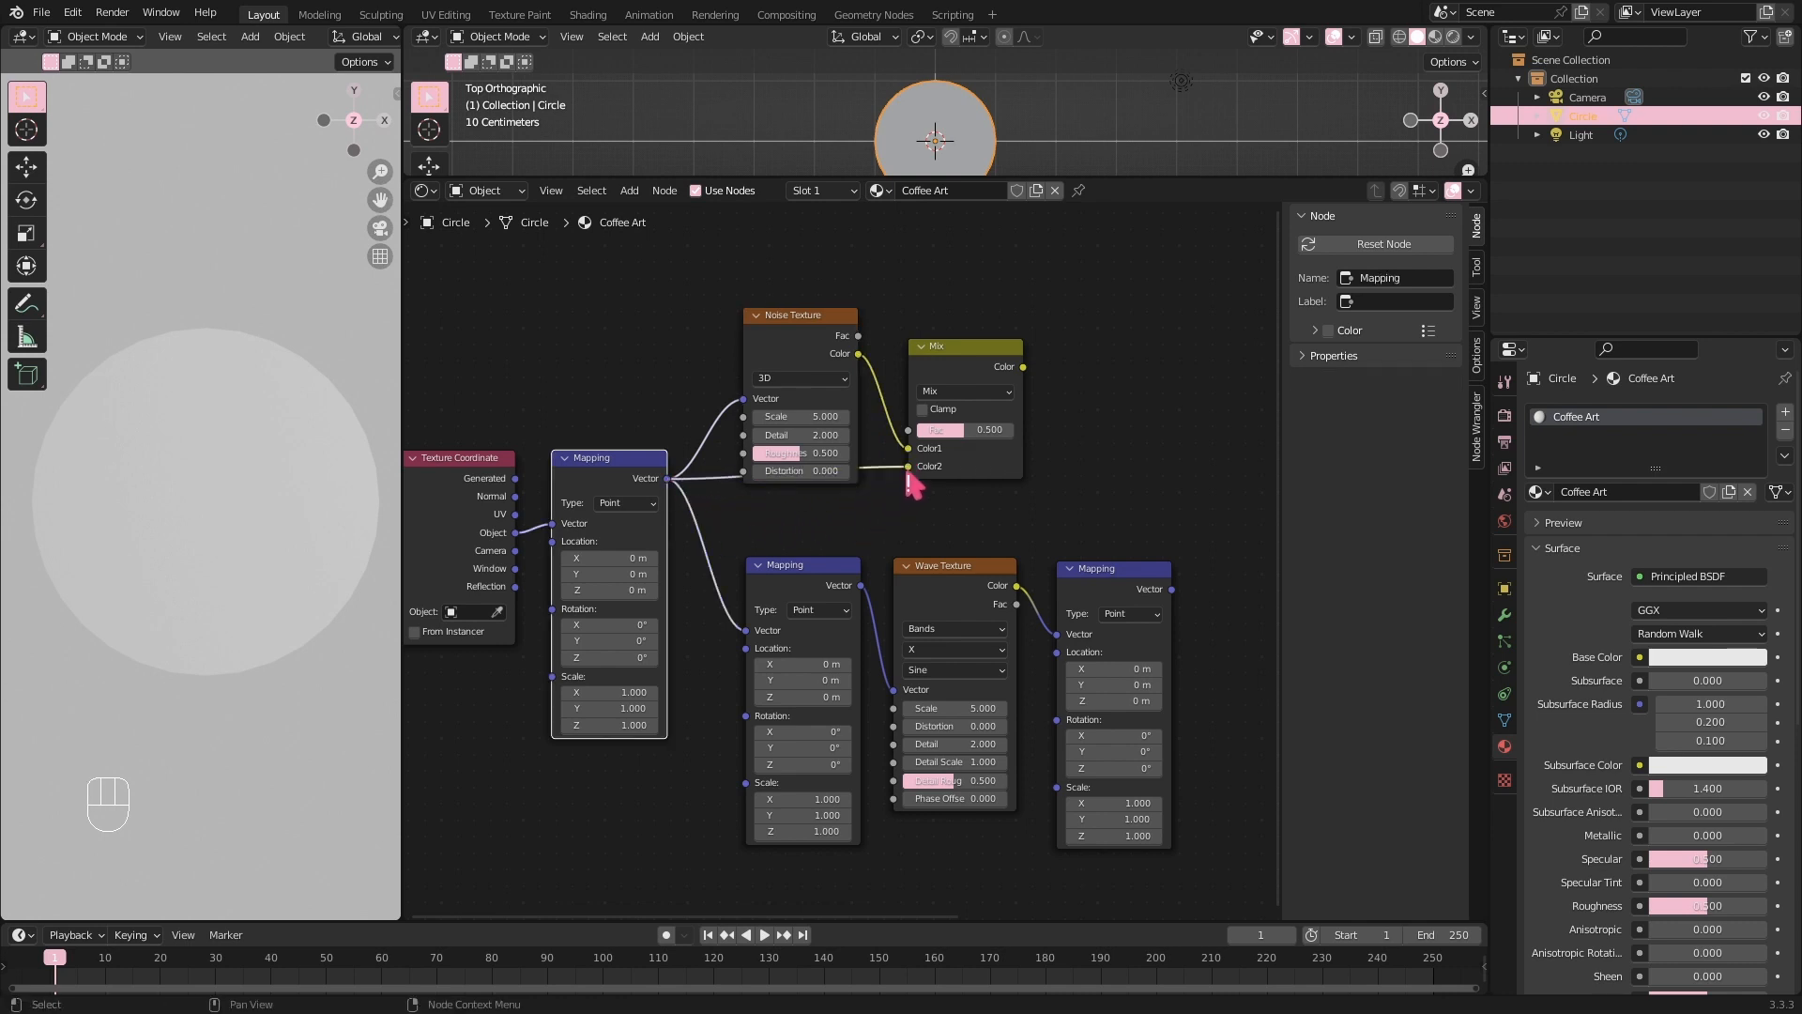
pyautogui.moveTo(788, 343); pyautogui.dragTo(790, 314)
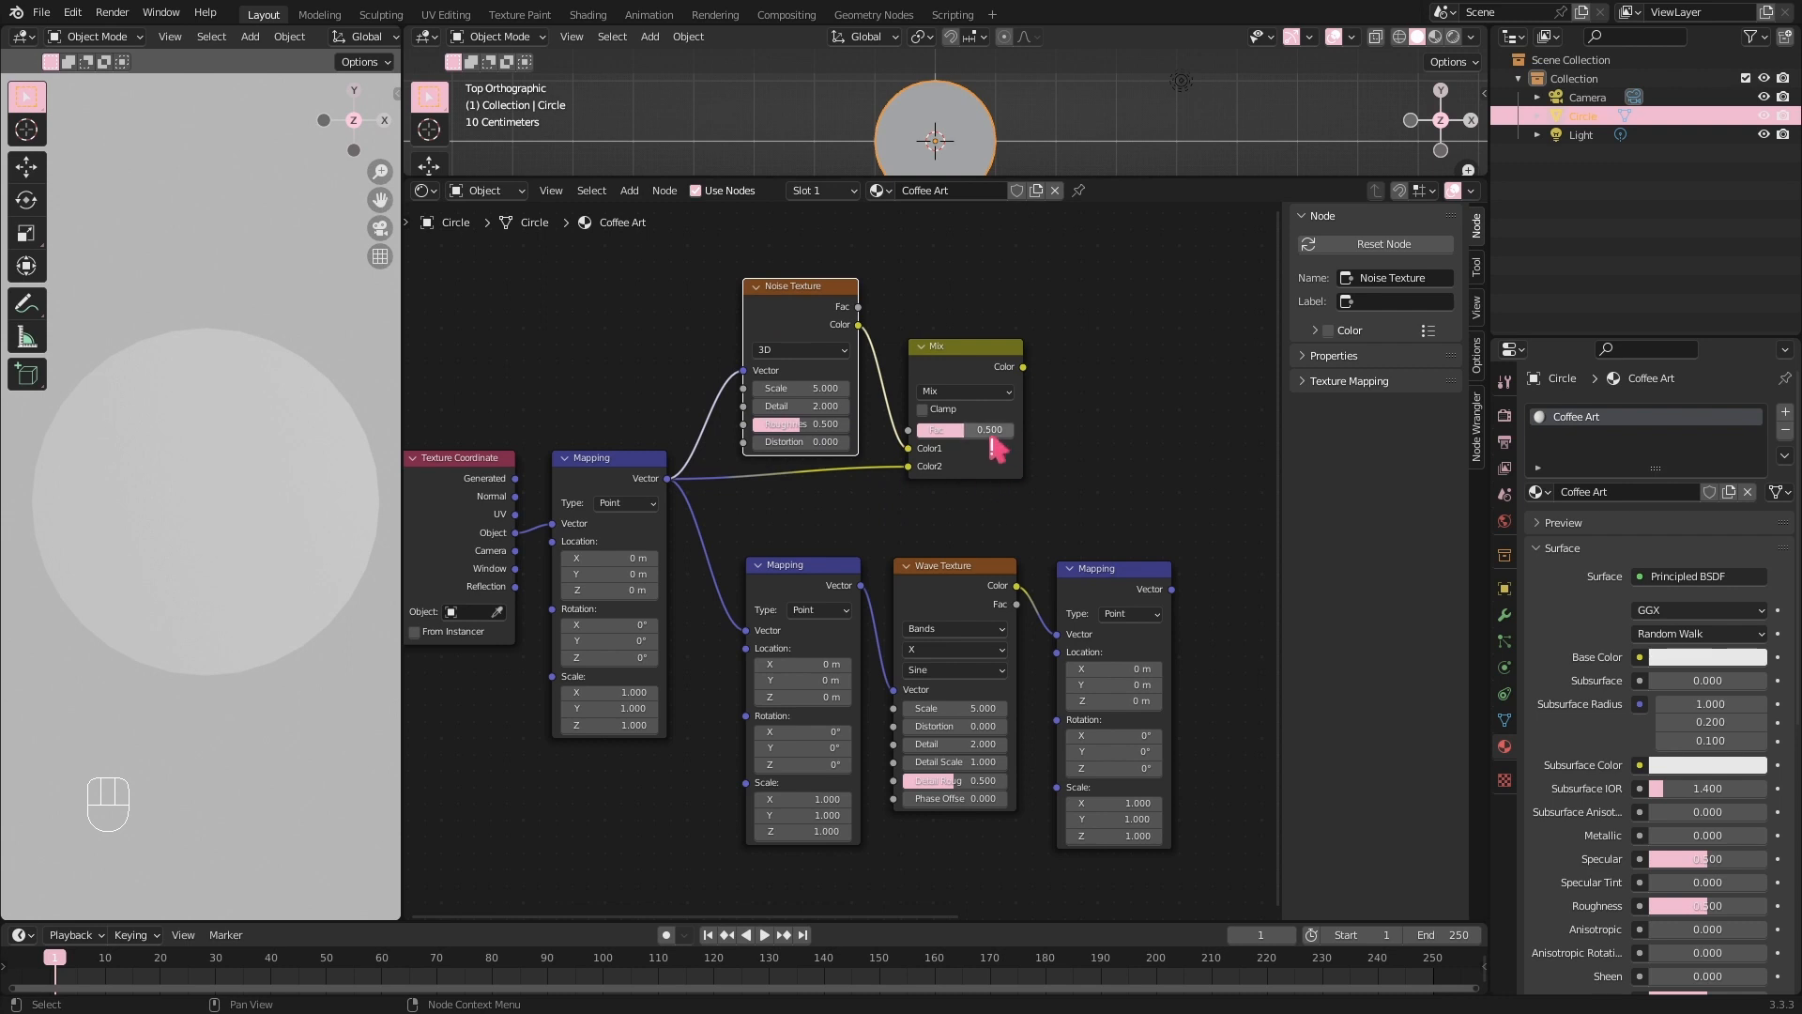
# Set the Mix node's factor to 0.9.
pyautogui.click(972, 410)
pyautogui.click(991, 430)
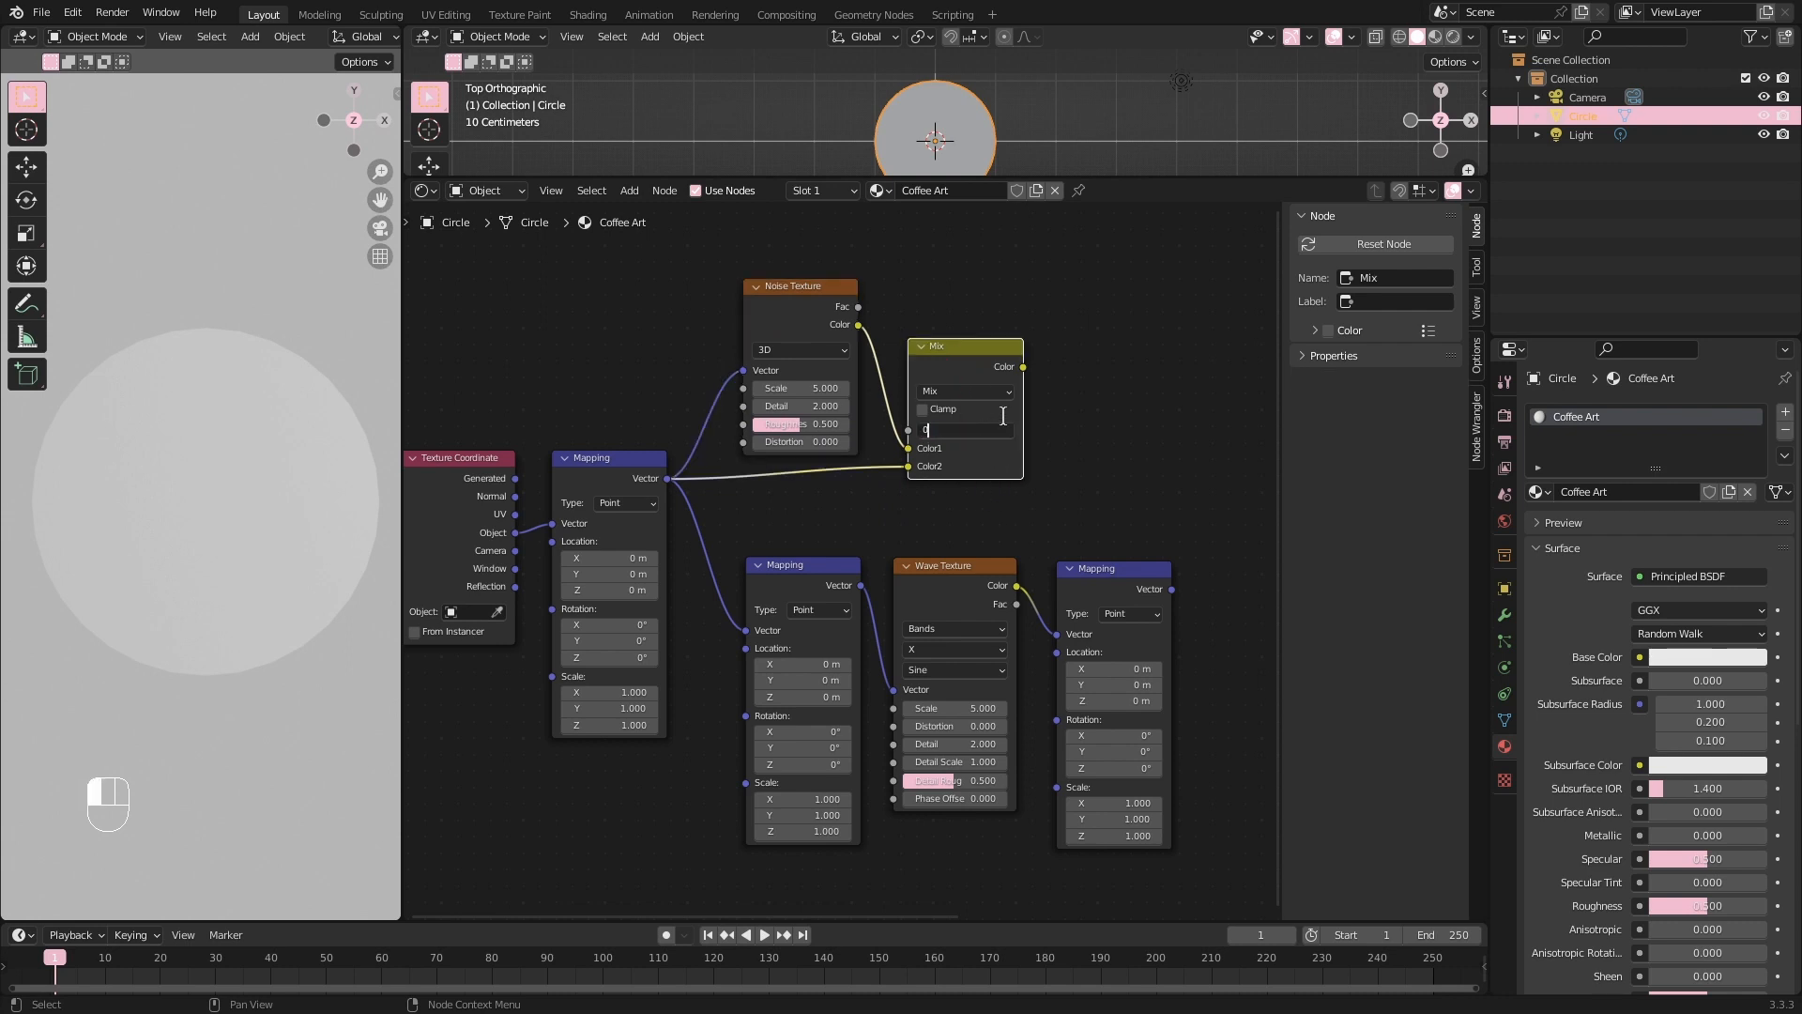
pyautogui.write('0.9')
pyautogui.press('Return')
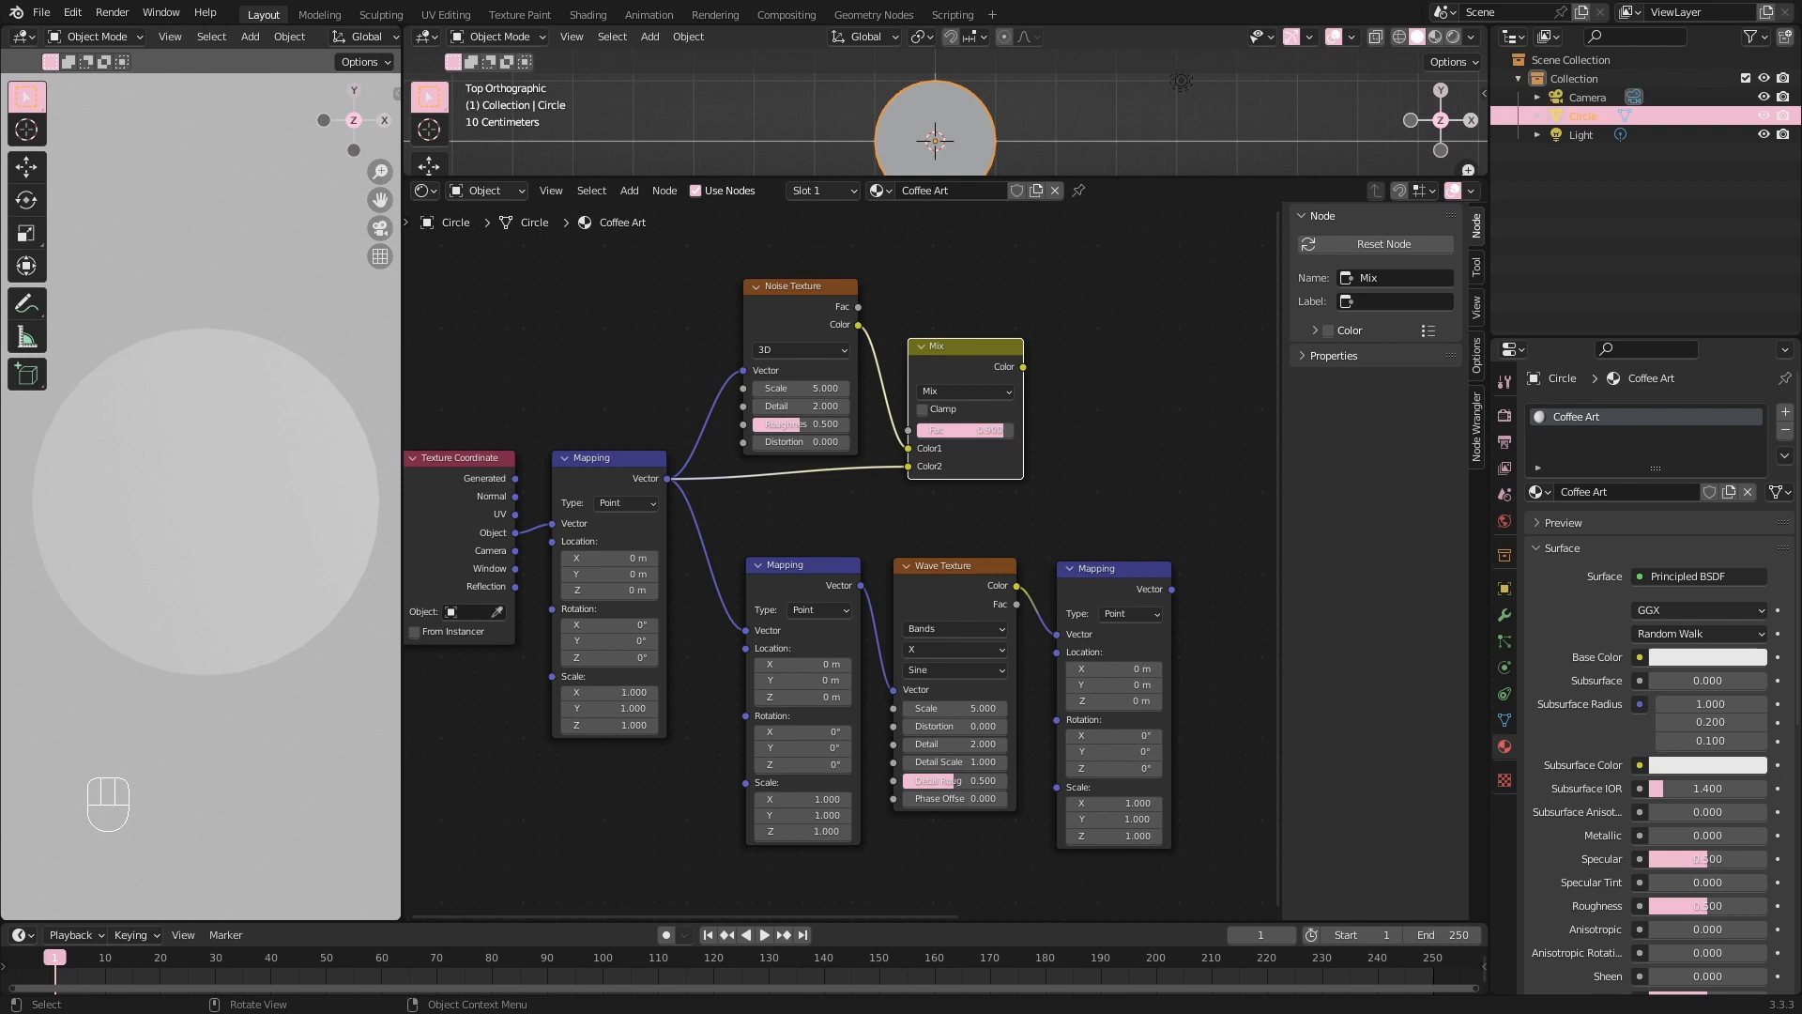
# Add a fourth Mapping node between the Mix node and the Principled BSDF.
pyautogui.moveTo(1110, 527); pyautogui.dragTo(591, 386, button='middle')
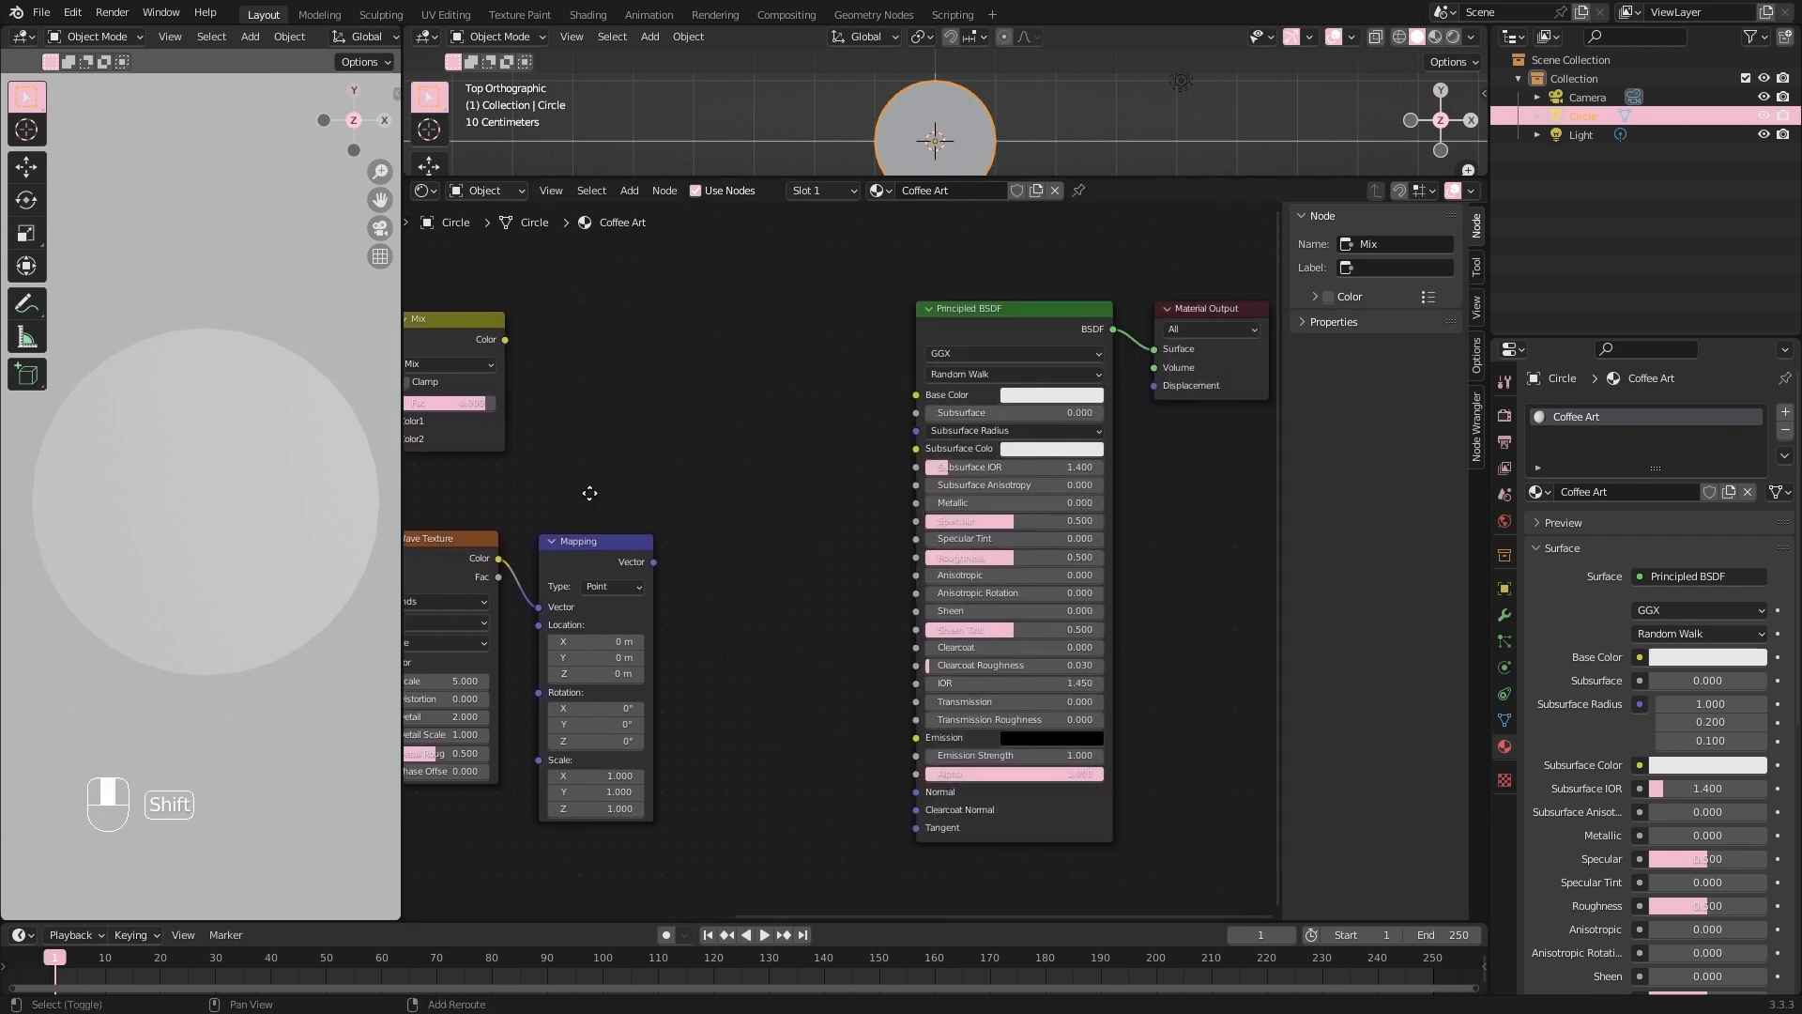
pyautogui.hotkey('shift', 'a')
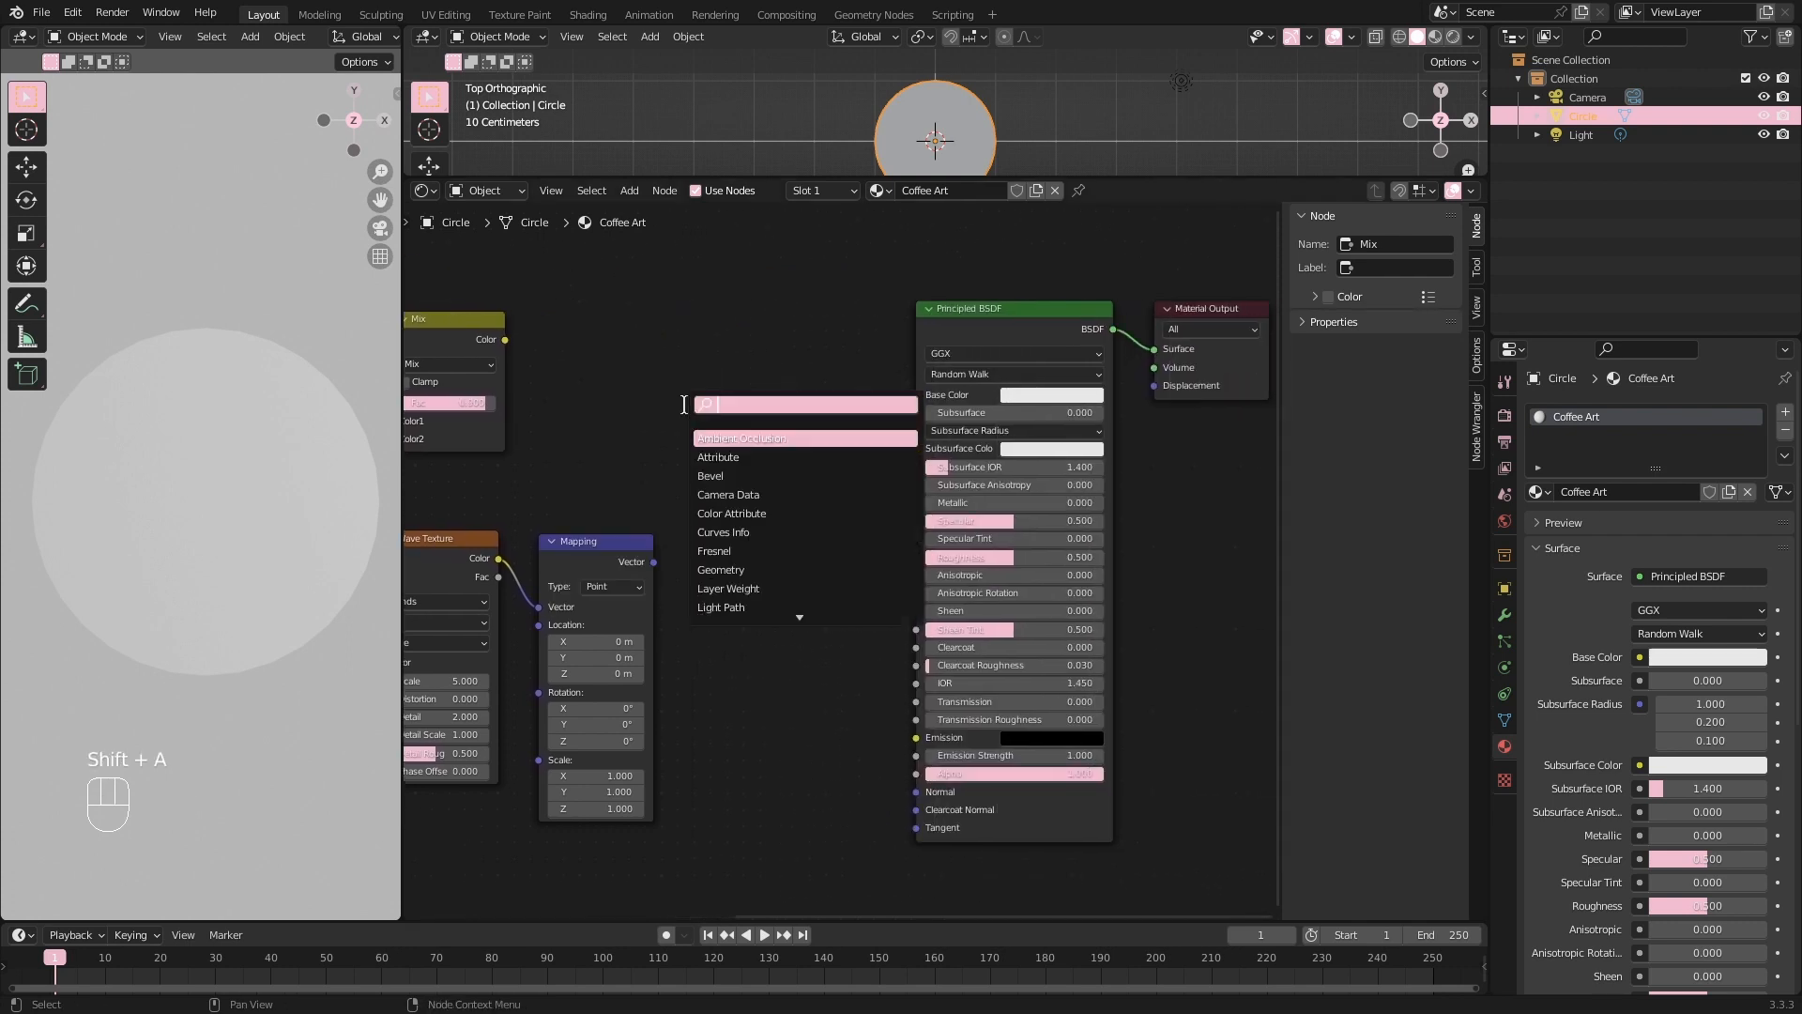
pyautogui.write('mappin')
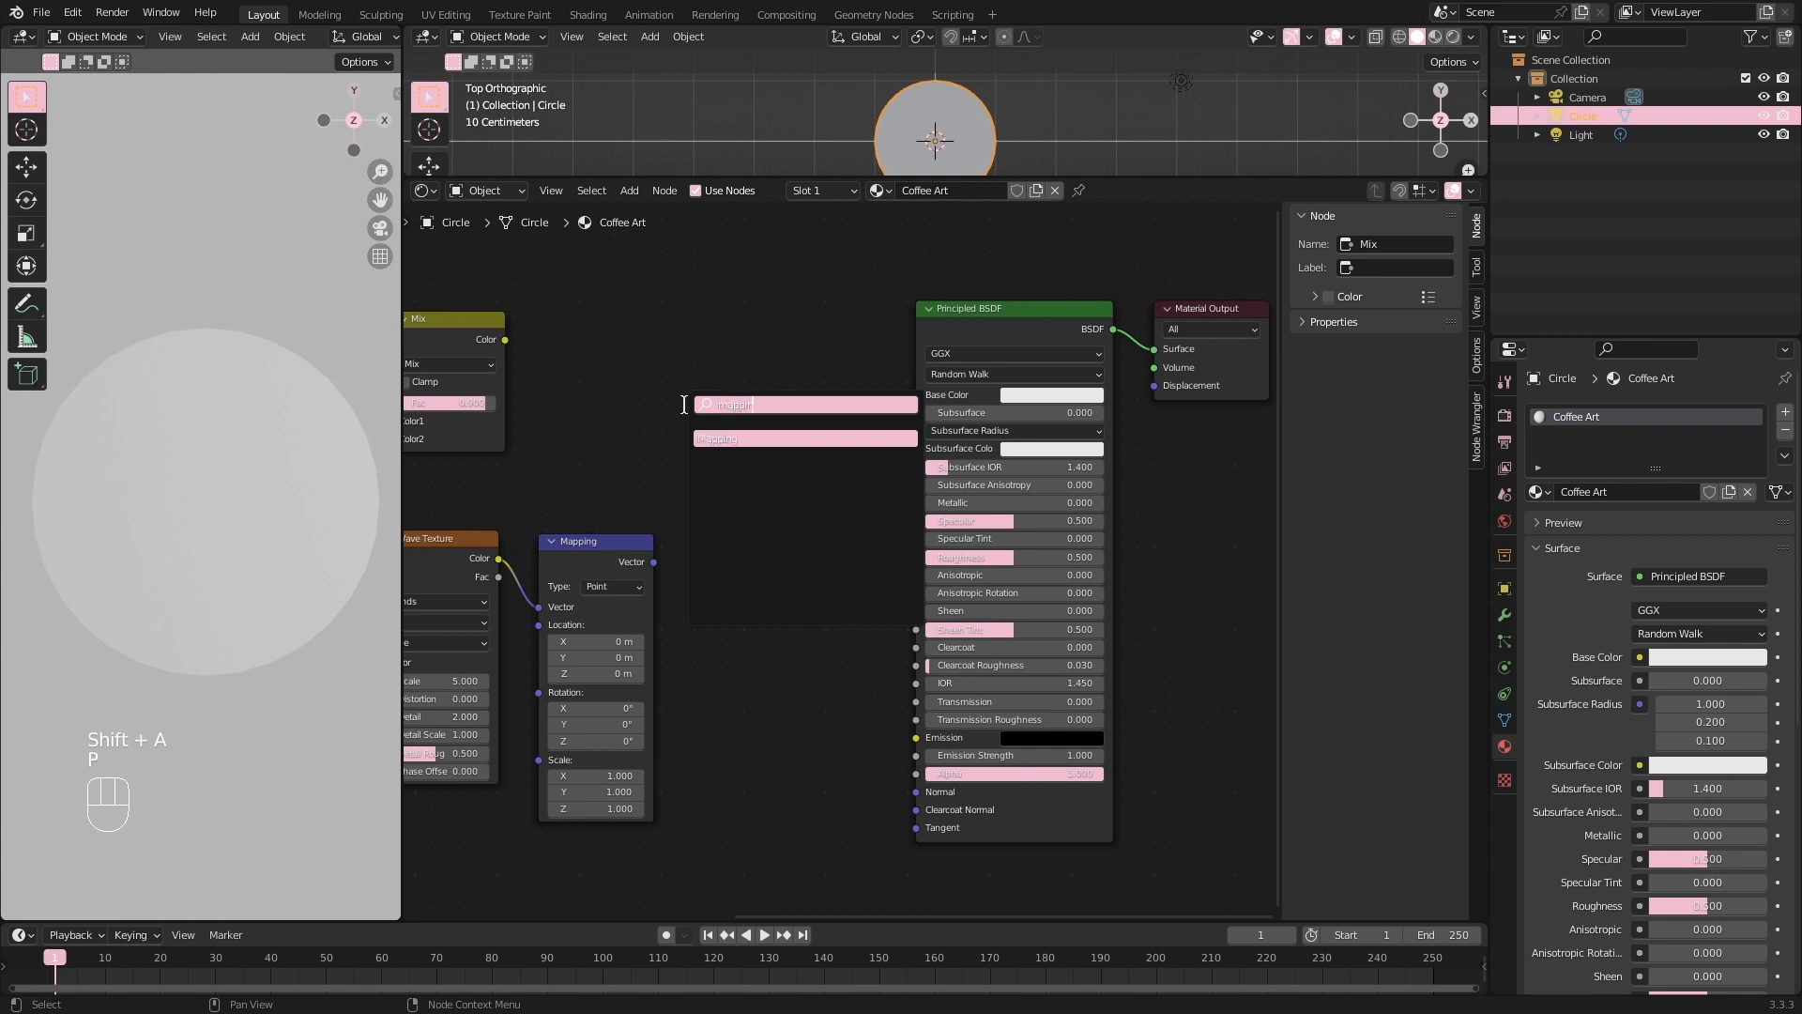
pyautogui.write('g')
pyautogui.click(732, 438)
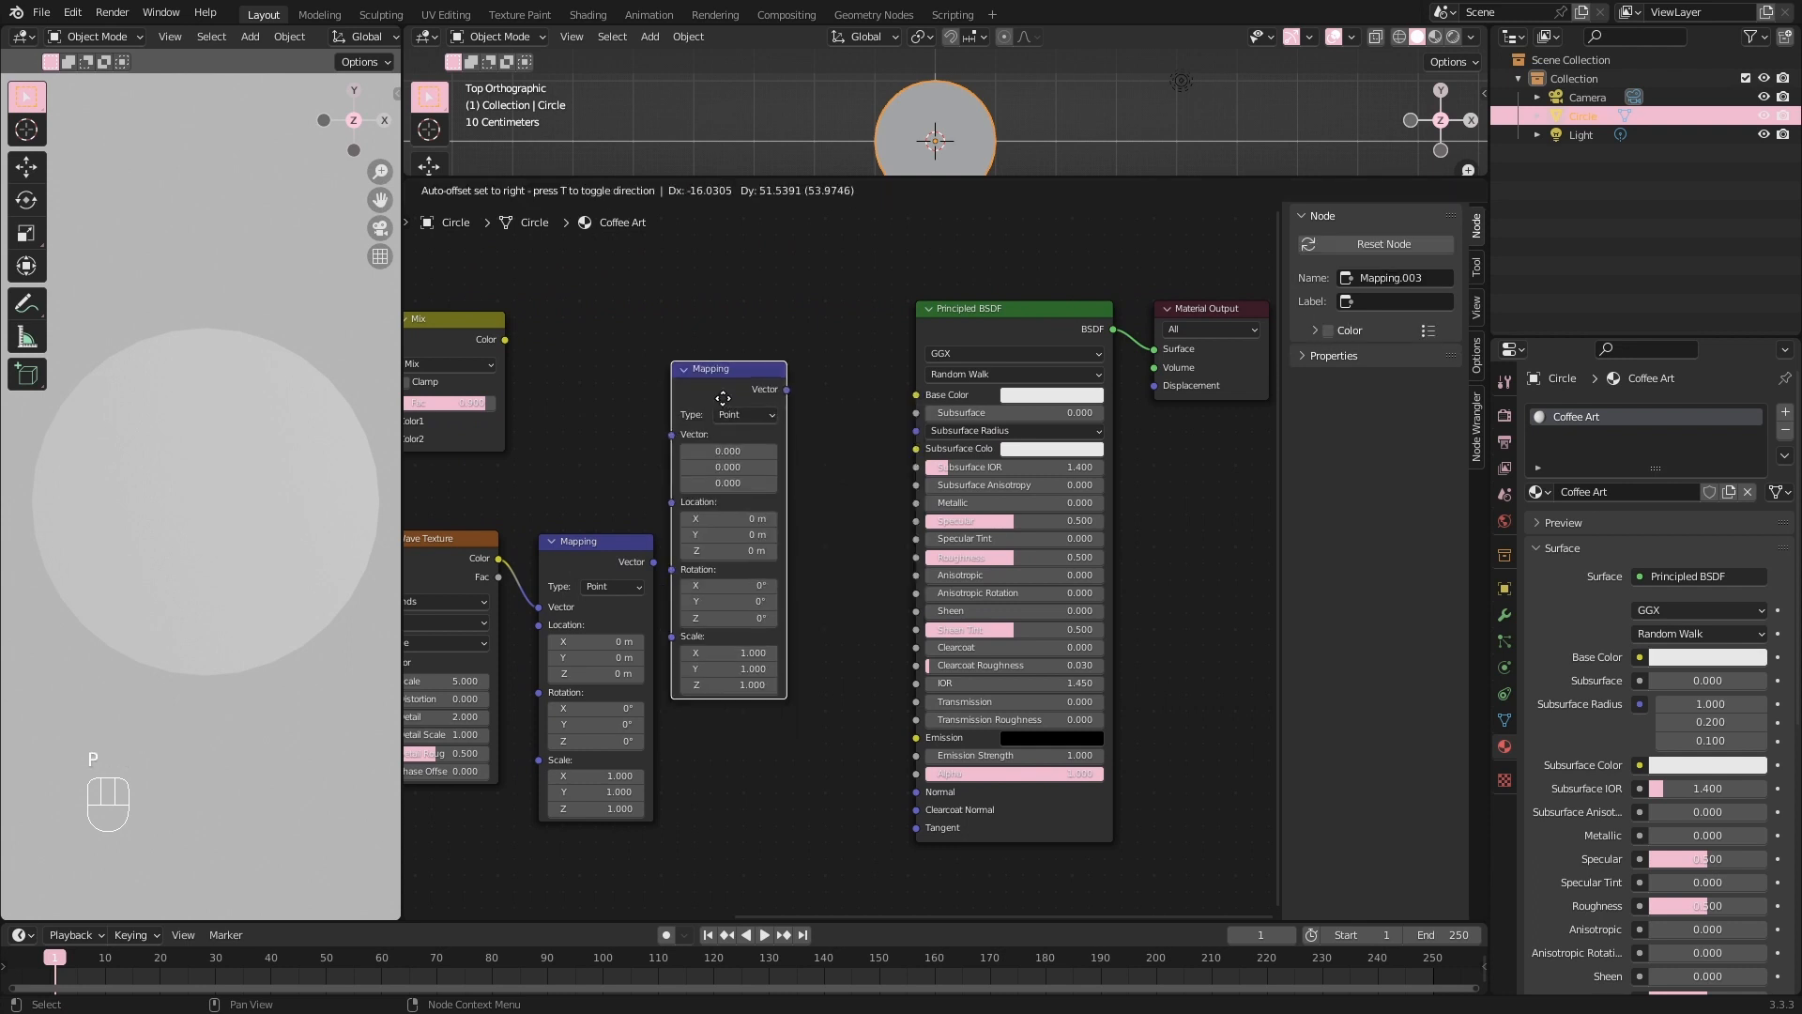
pyautogui.click(755, 393)
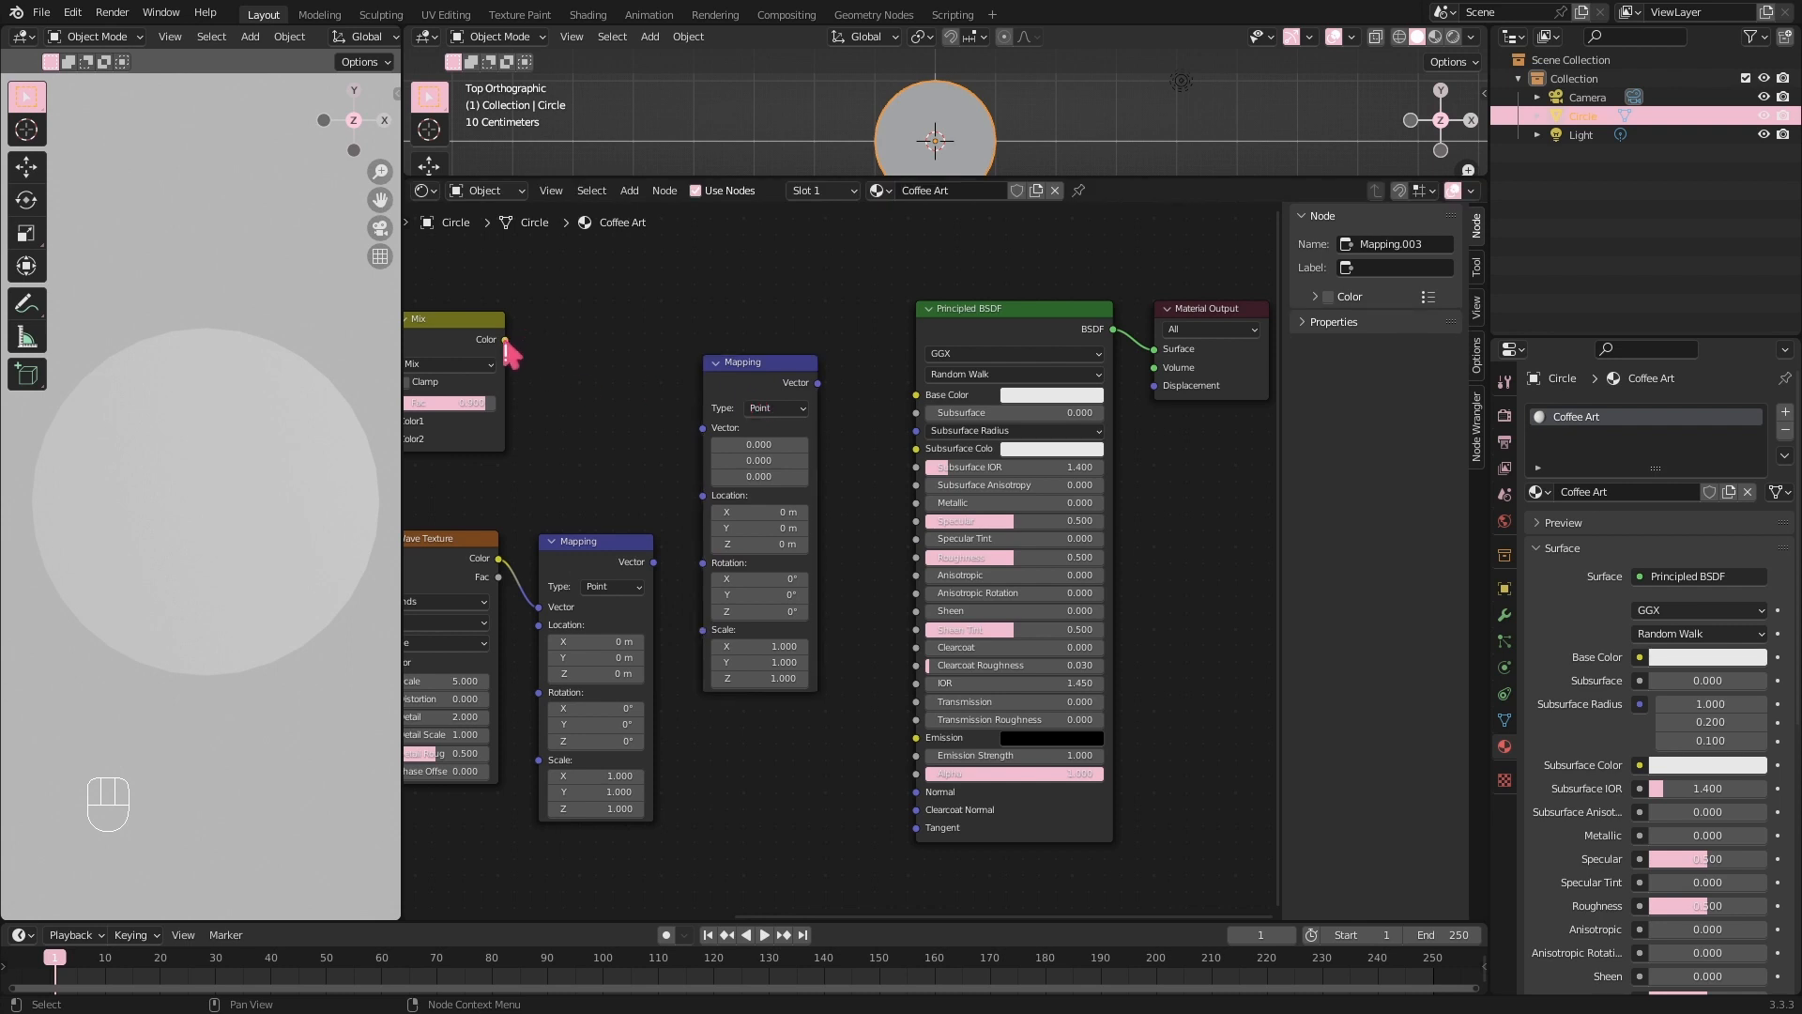
# Link the Mix Color output to the fourth Mapping node's Vector input and the third Mapping node's Vector output to its Scale input.
pyautogui.moveTo(505, 342); pyautogui.dragTo(704, 430)
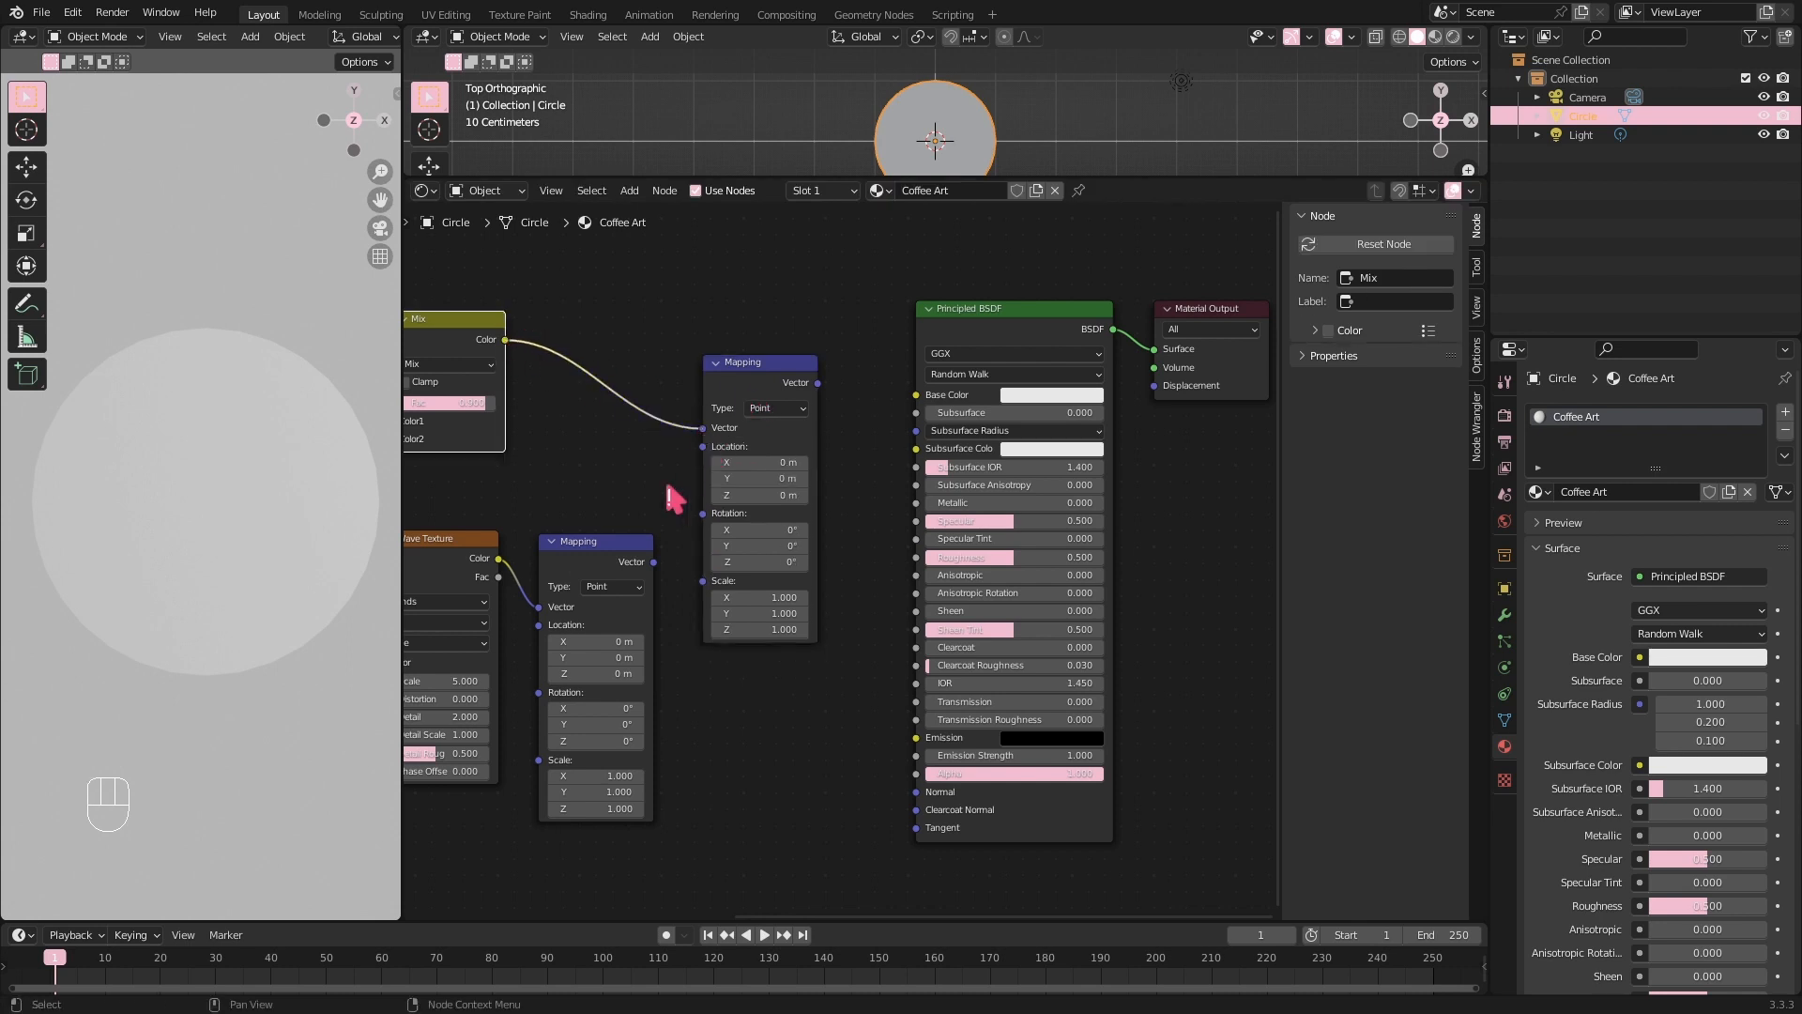
pyautogui.click(656, 566)
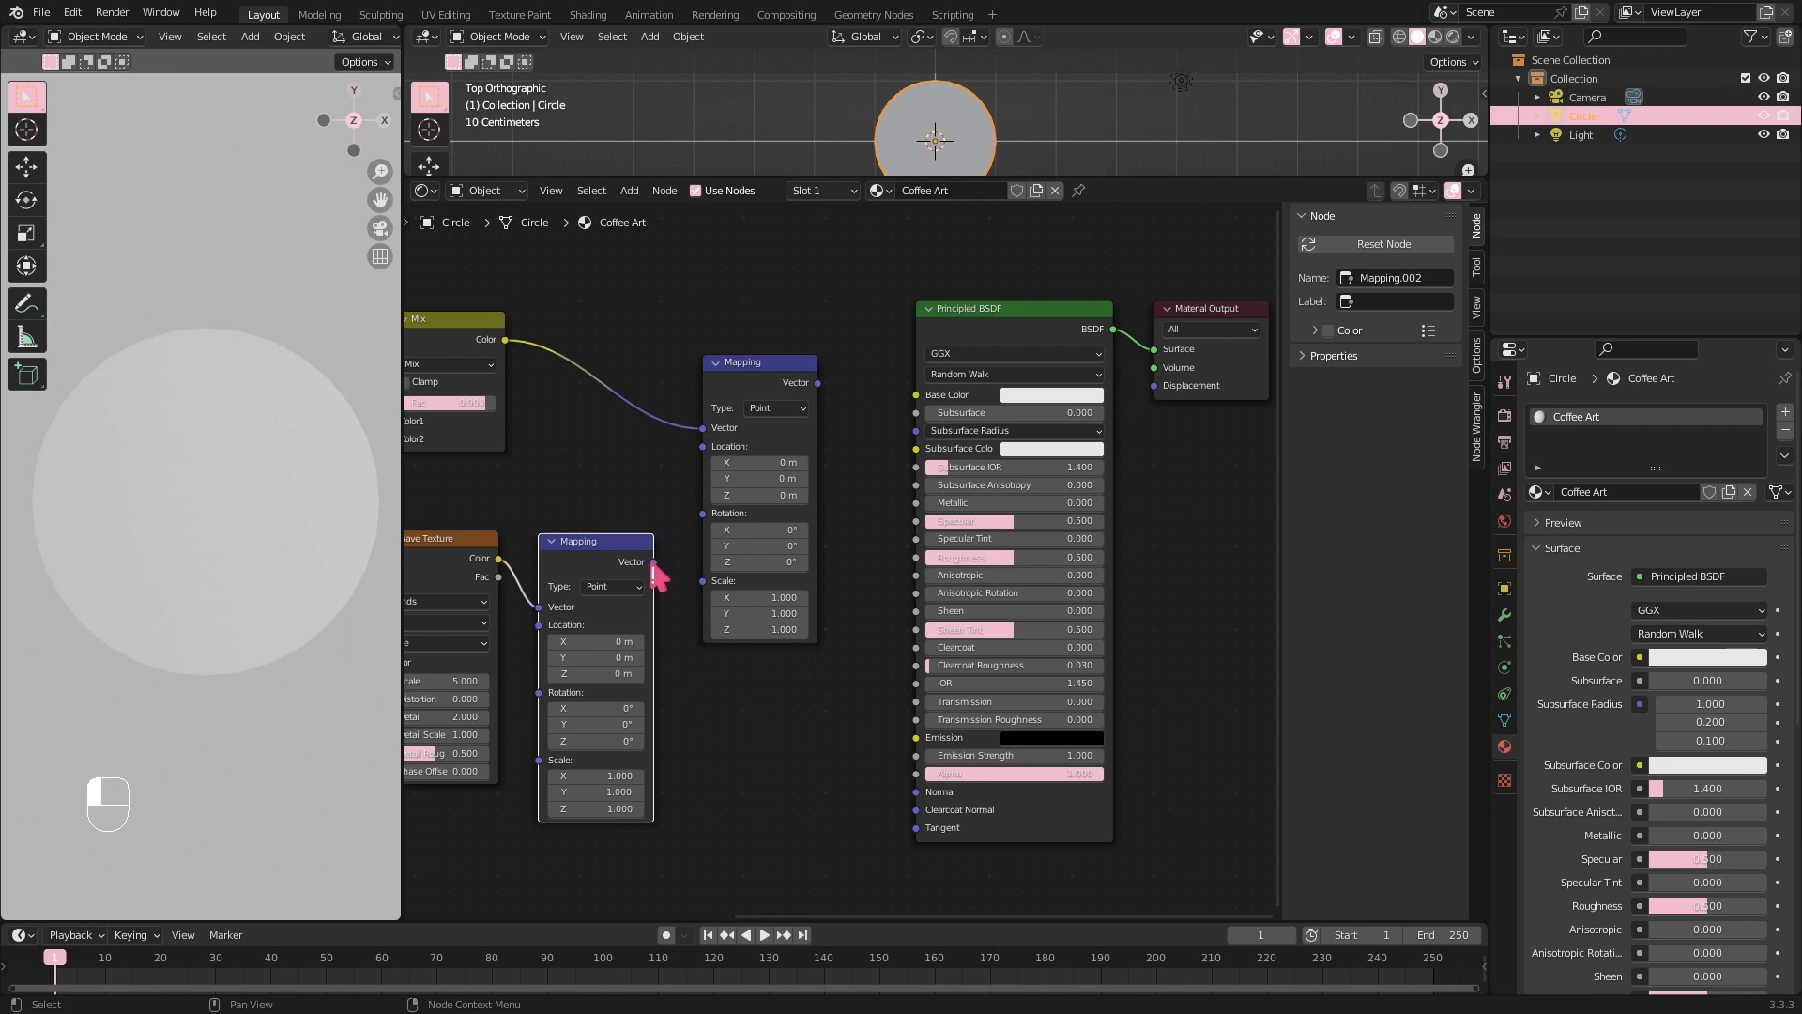
pyautogui.moveTo(655, 563); pyautogui.dragTo(704, 582)
pyautogui.click(742, 688)
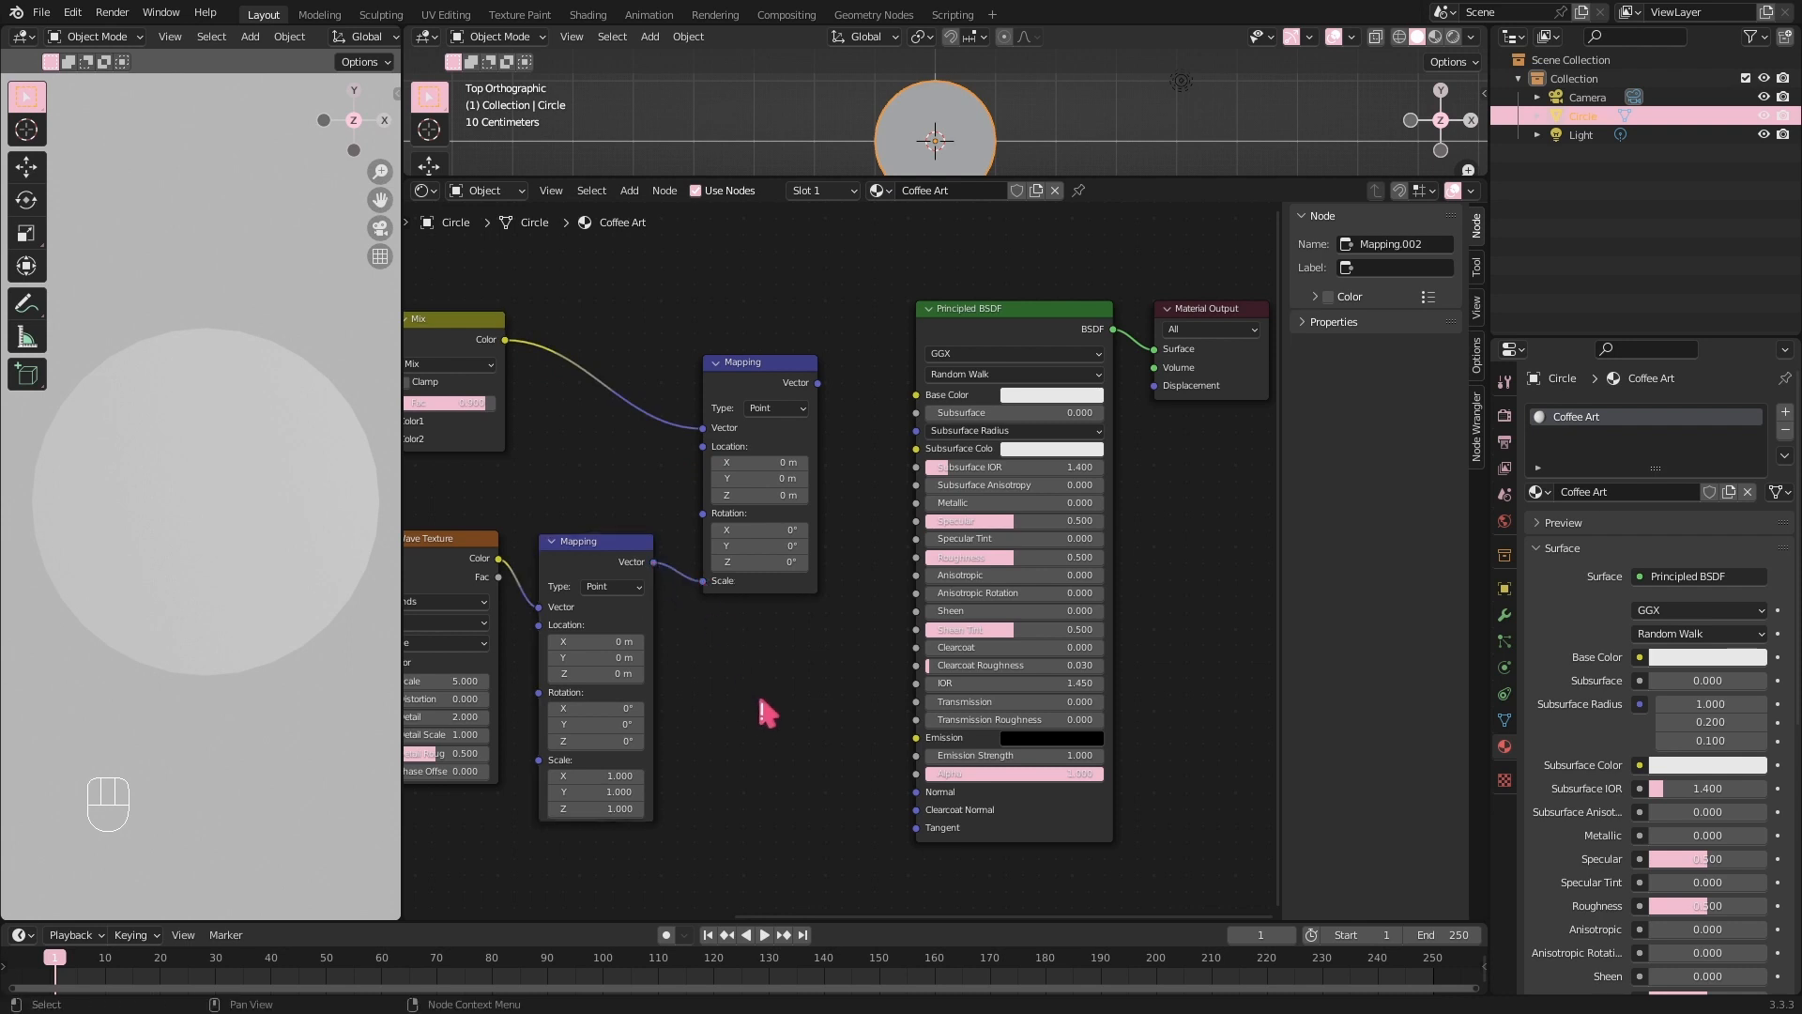
# Move the Principled BSDF and Material Output nodes farther right to free space after the fourth Mapping node.
pyautogui.scroll(-4, 768, 713)
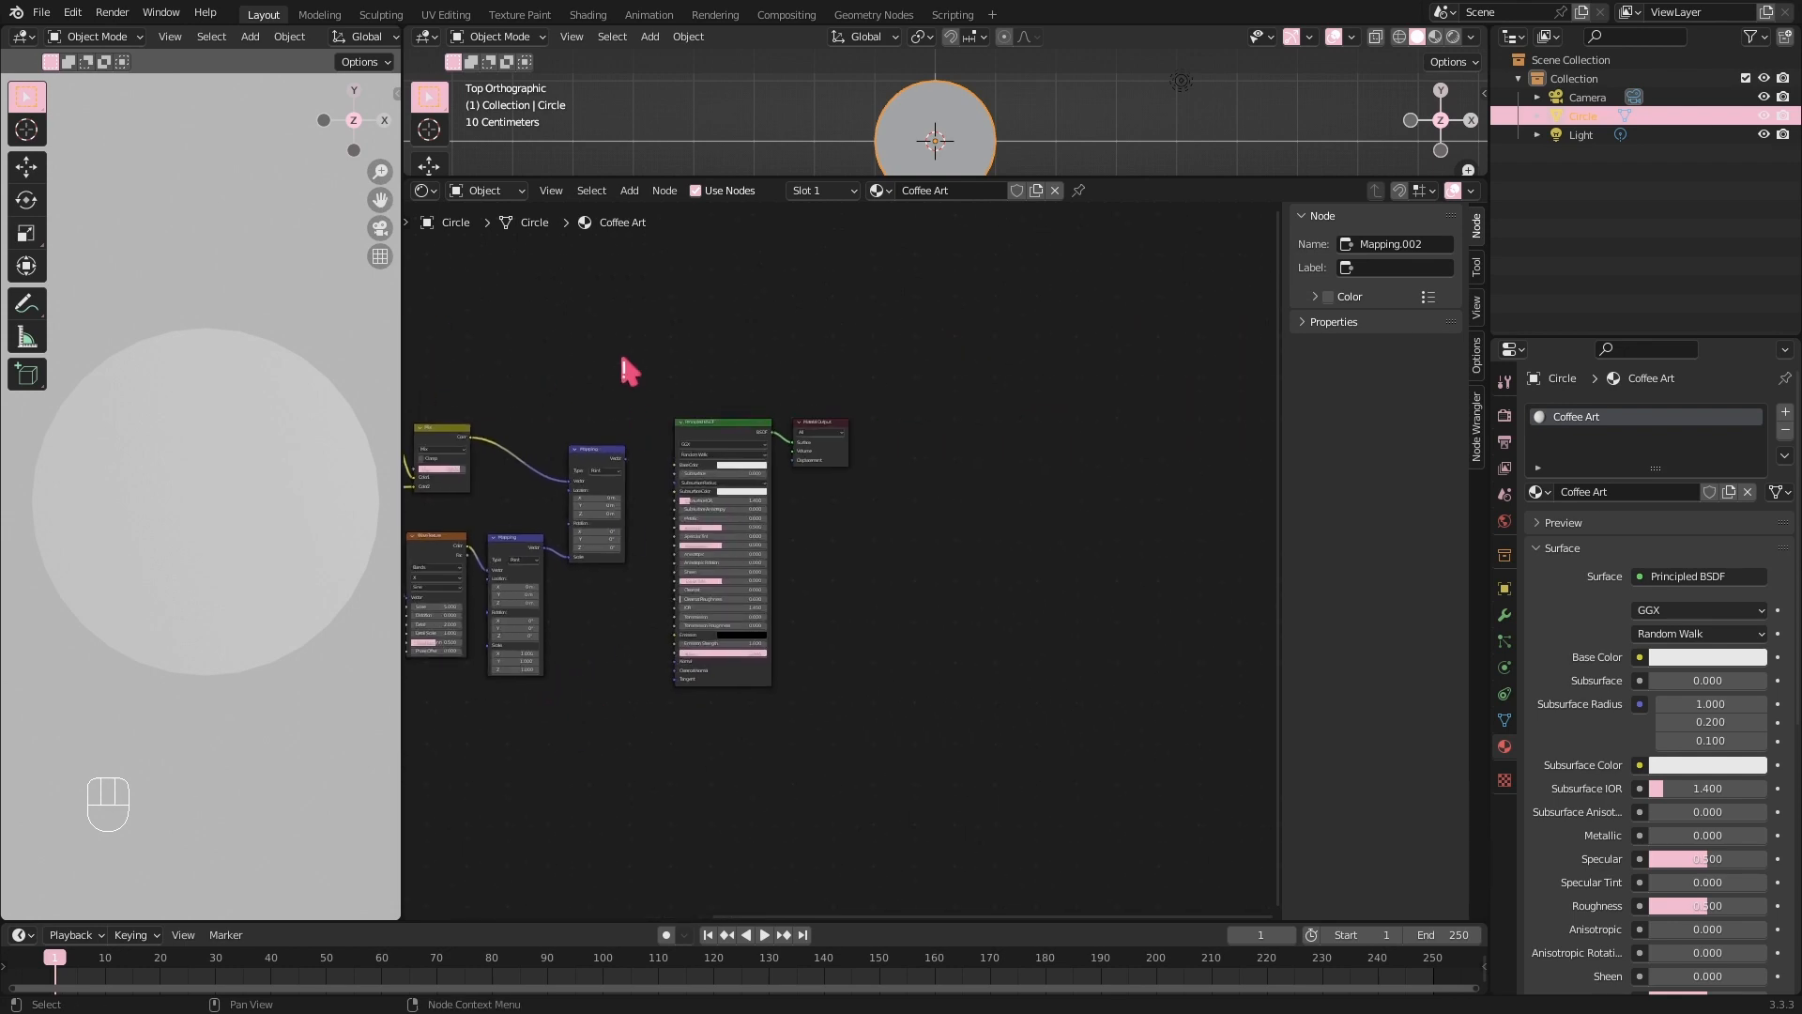
pyautogui.moveTo(725, 423); pyautogui.dragTo(1137, 408)
pyautogui.scroll(4, 740, 589)
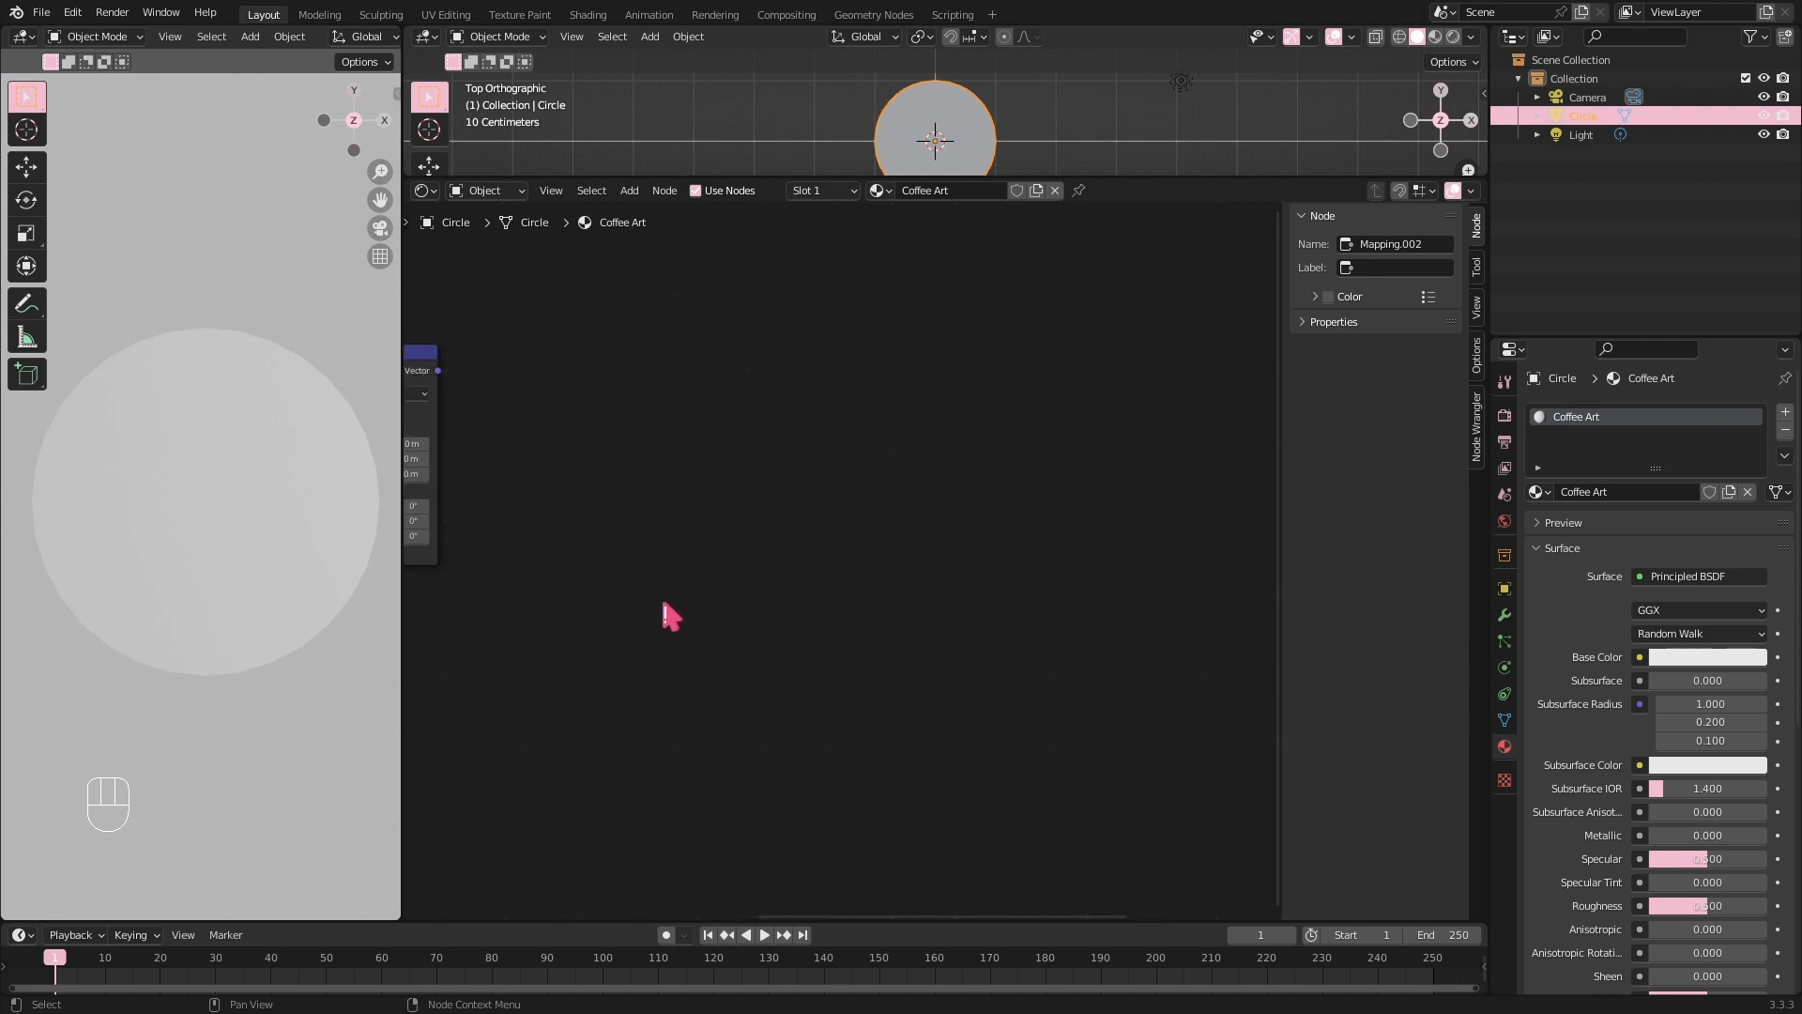
# Add a Gradient Texture node to the right of and slightly above the fourth Mapping node.
pyautogui.keyDown('shift'); pyautogui.moveTo(841, 410); pyautogui.dragTo(811, 504, button='middle'); pyautogui.keyUp('shift')
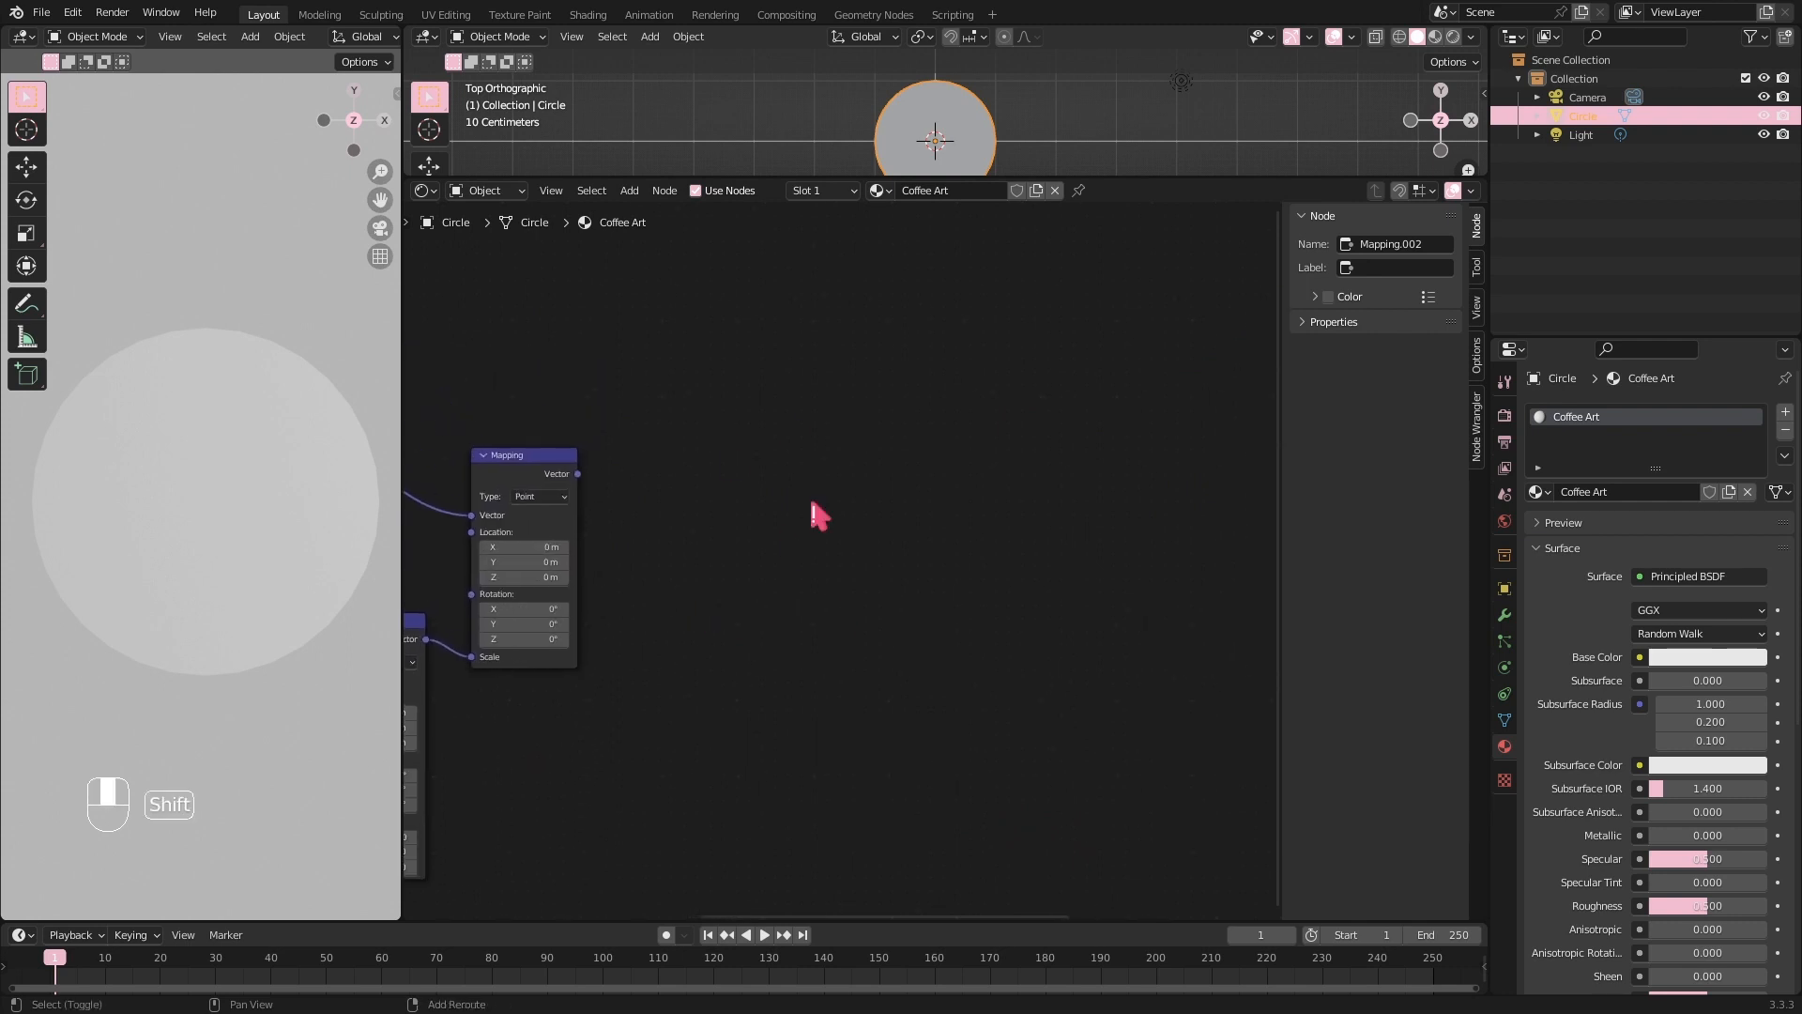
pyautogui.scroll(2, 699, 512)
pyautogui.scroll(1, 693, 522)
pyautogui.keyDown('shift'); pyautogui.moveTo(699, 527); pyautogui.dragTo(785, 519, button='middle'); pyautogui.keyUp('shift')
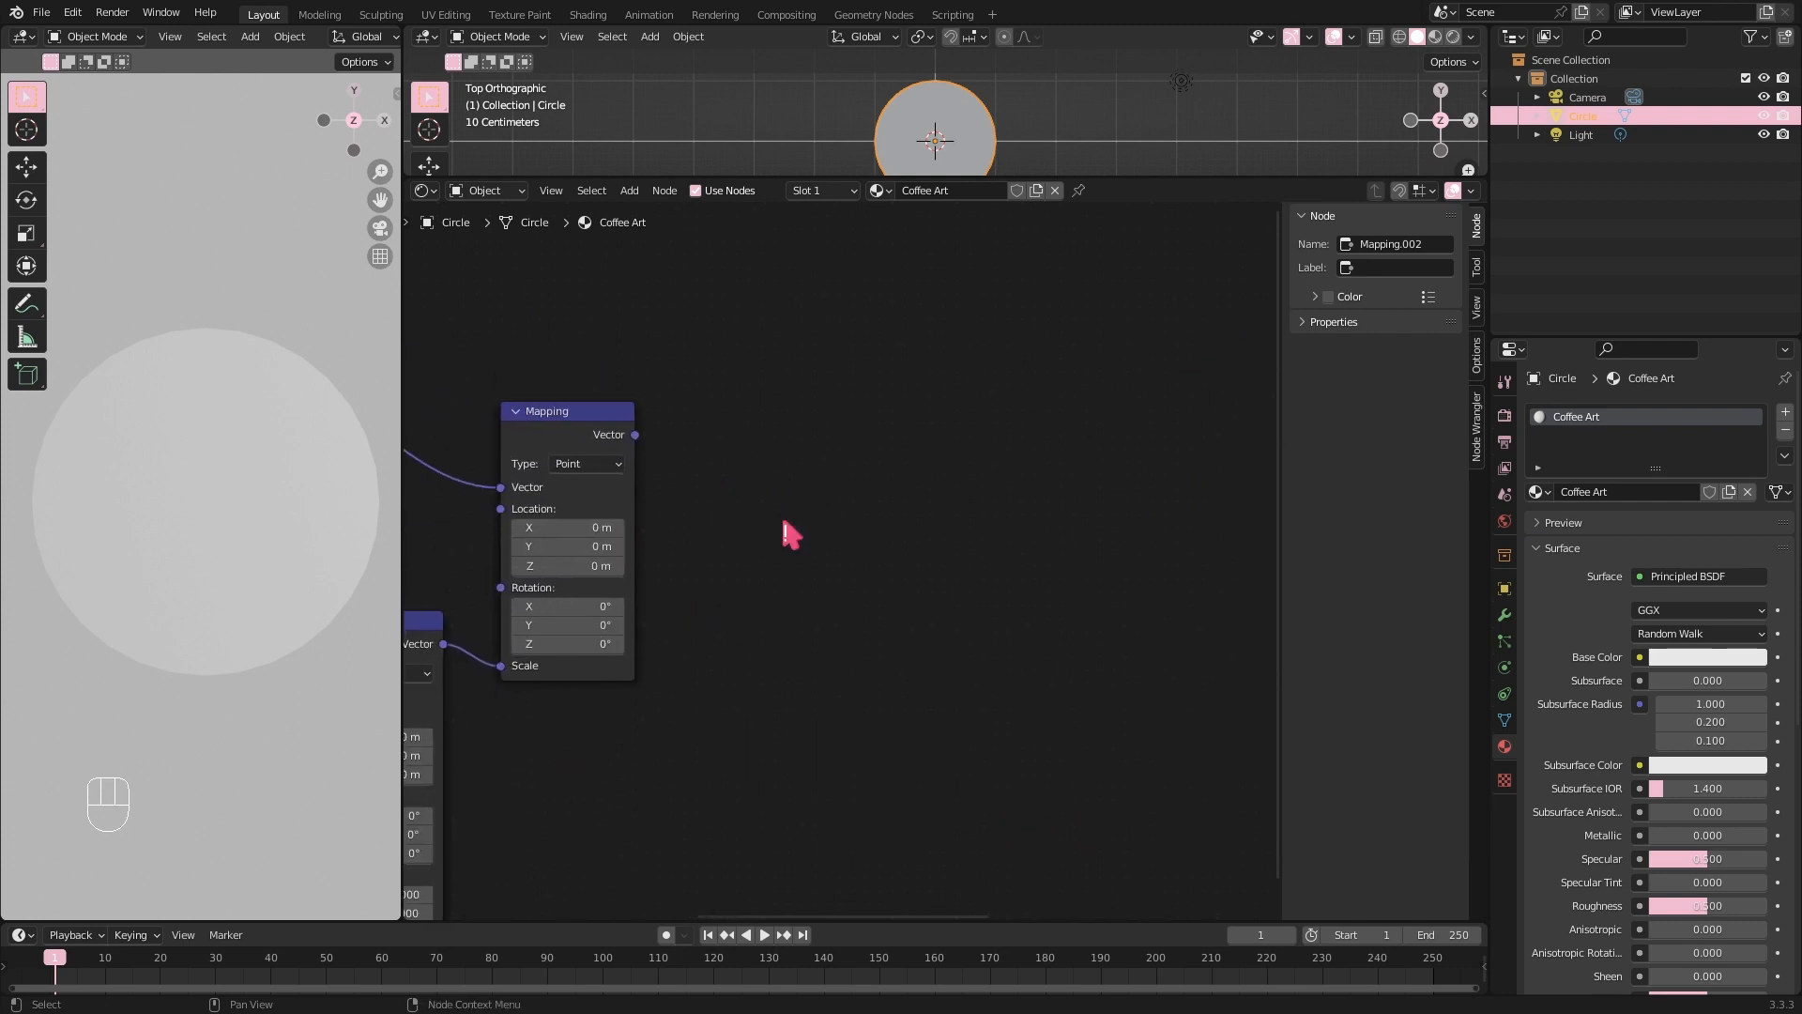
pyautogui.hotkey('shift', 'a')
pyautogui.click(751, 433)
pyautogui.write('gradient')
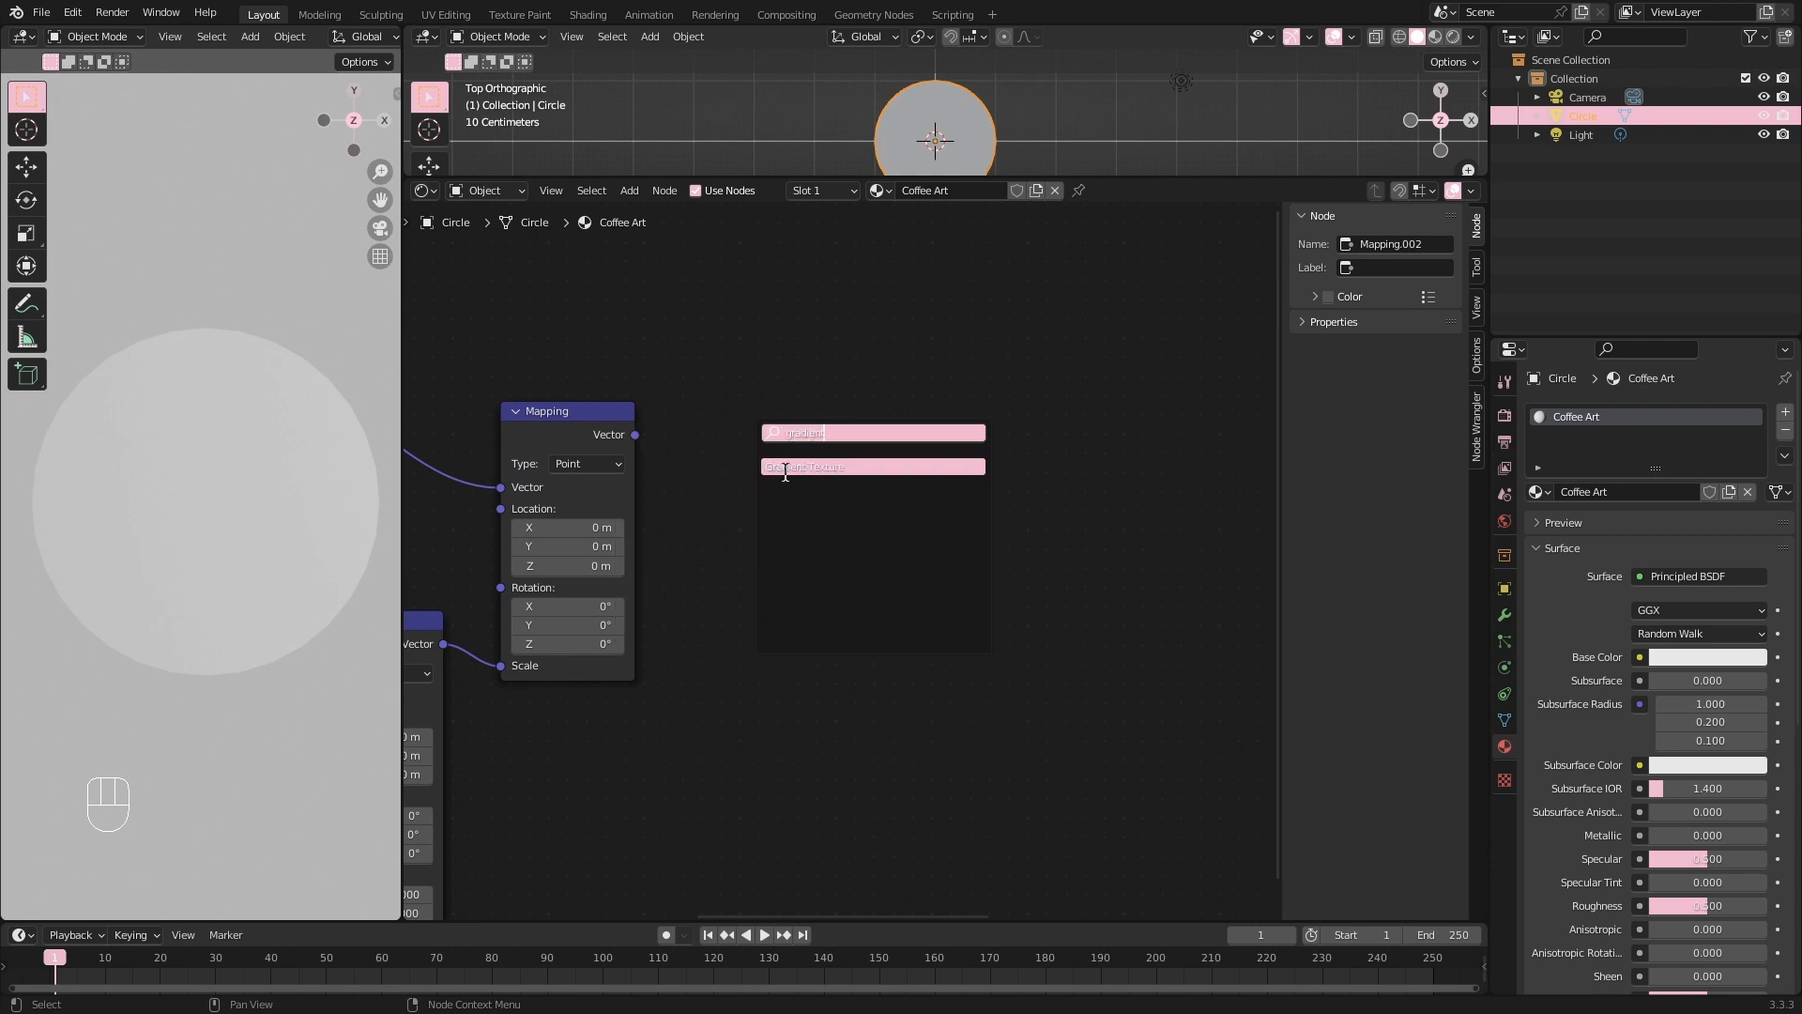
pyautogui.click(785, 467)
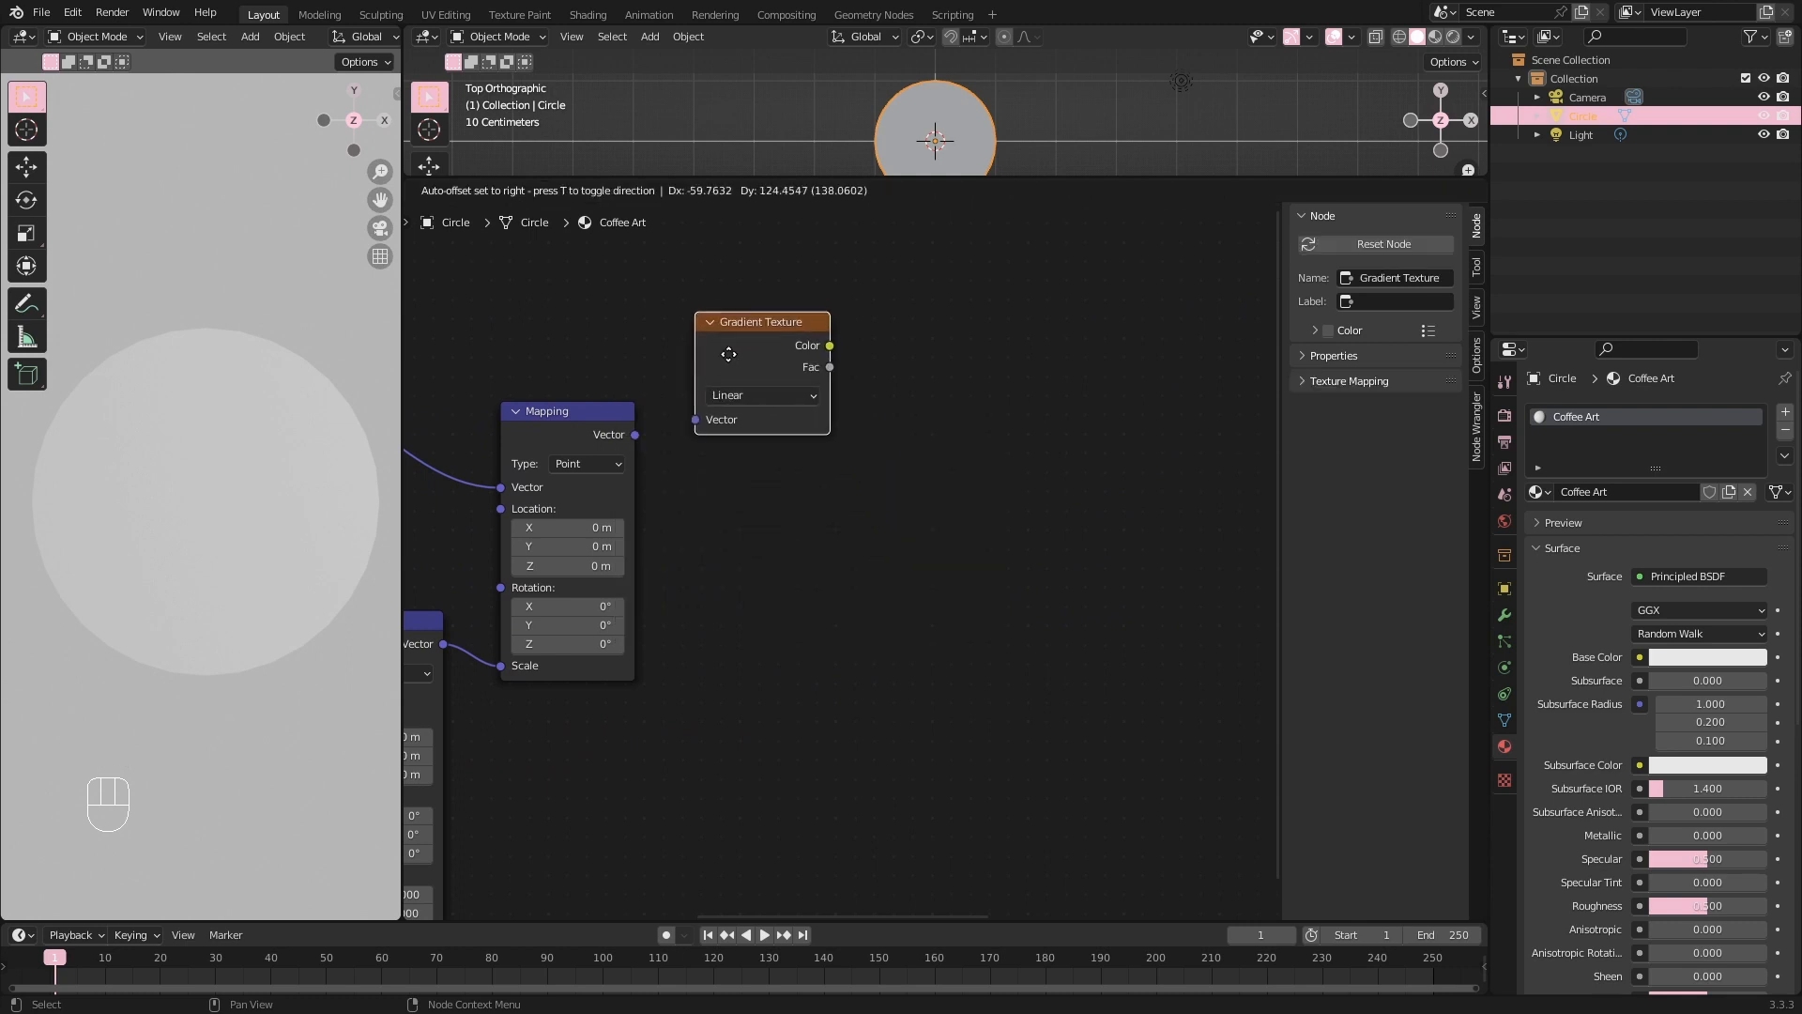
pyautogui.click(733, 395)
pyautogui.click(767, 612)
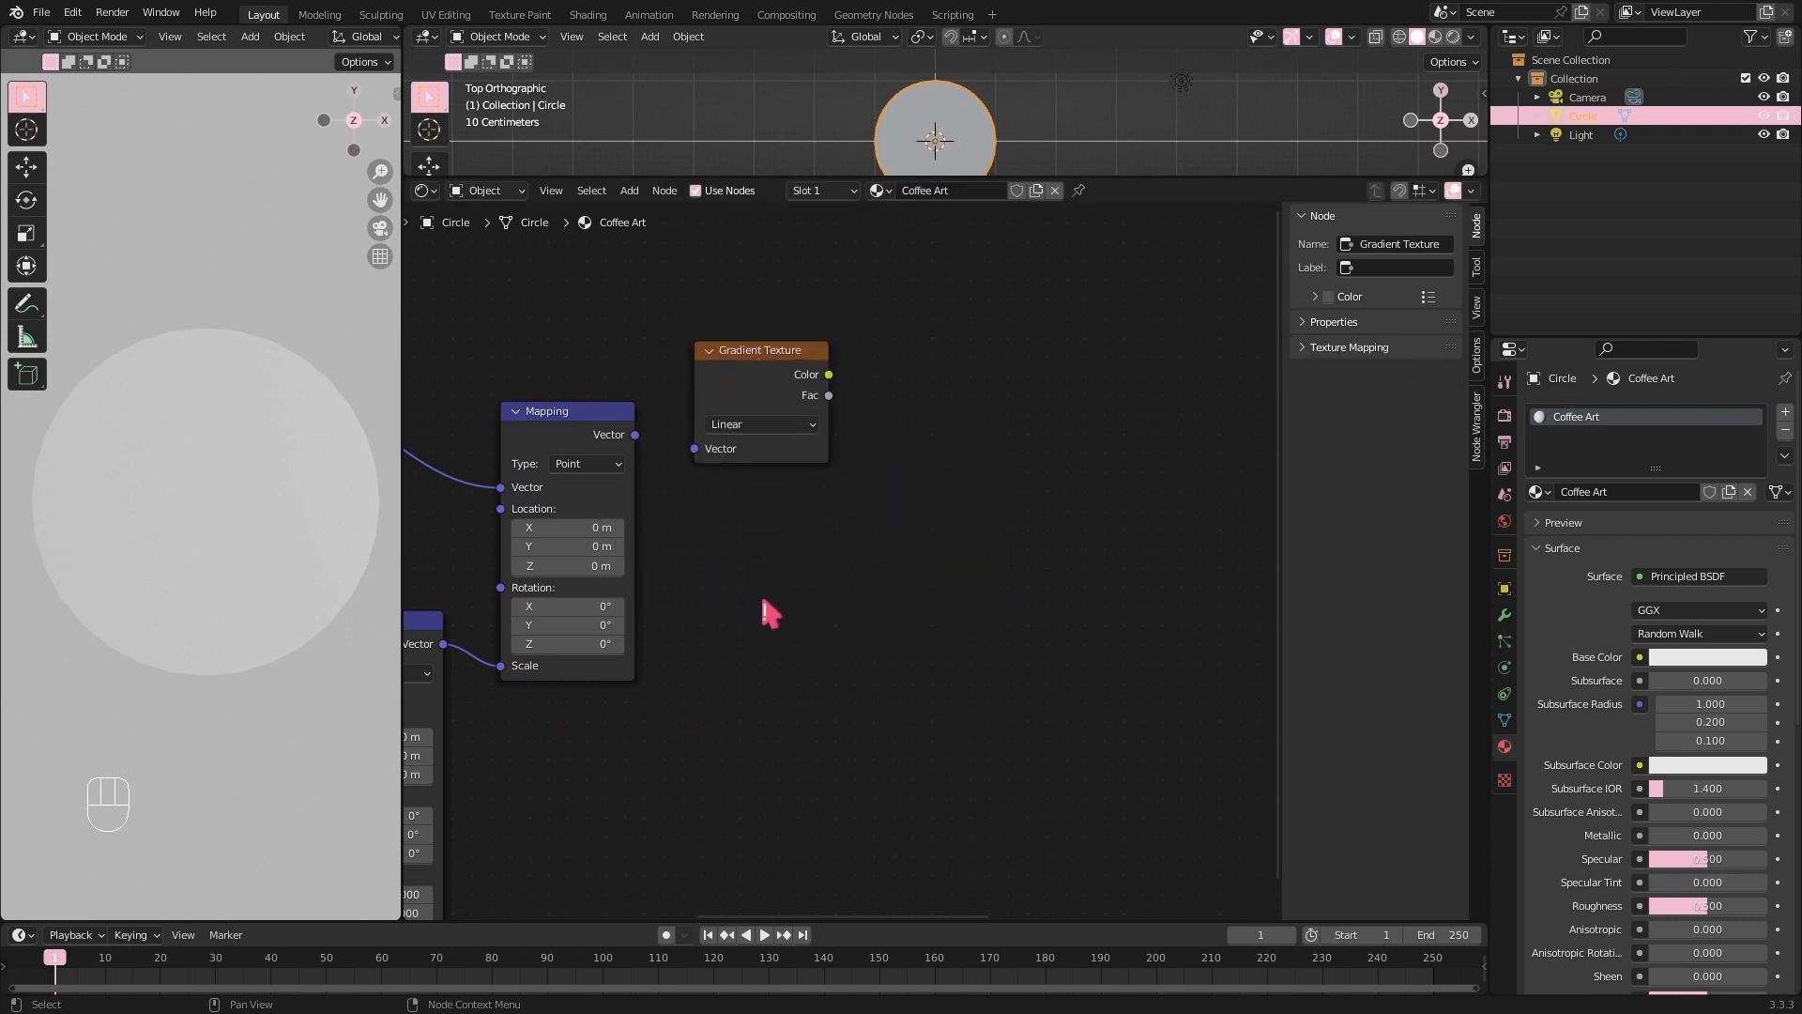
# Add a second Gradient Texture node directly below the first one.
pyautogui.hotkey('shift', 'a')
pyautogui.write('gra')
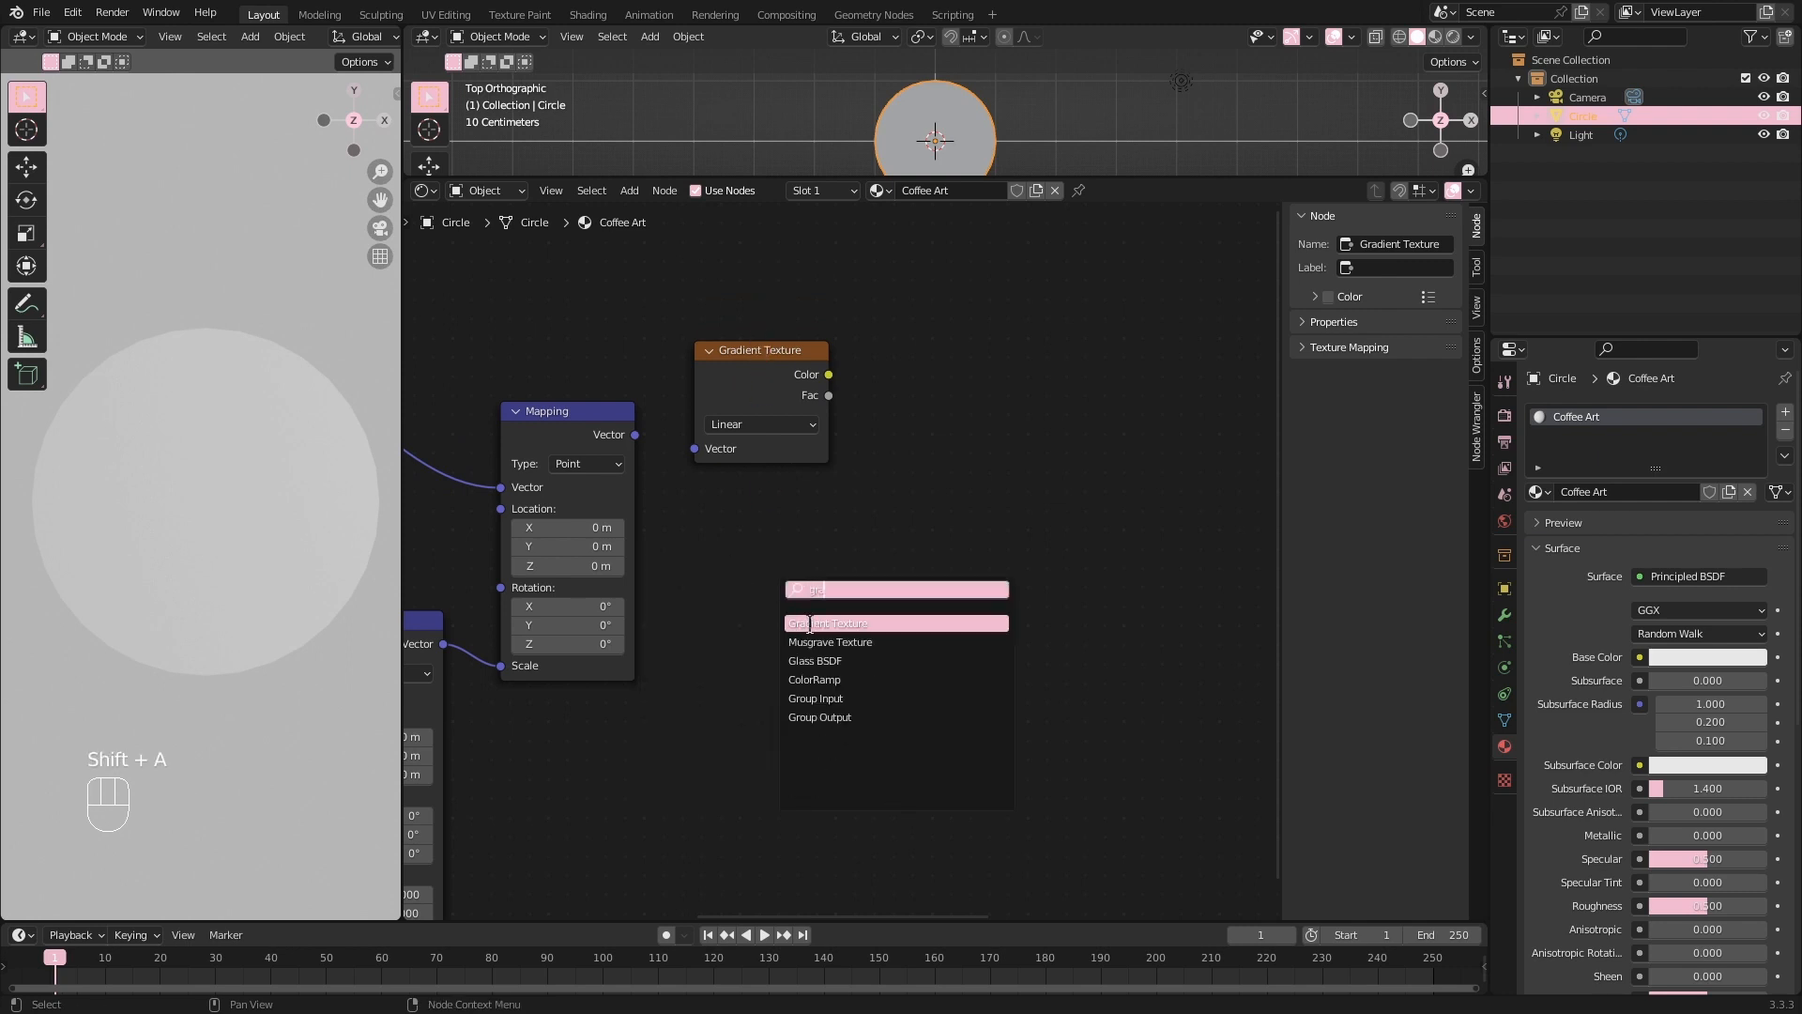
pyautogui.click(809, 623)
pyautogui.click(736, 595)
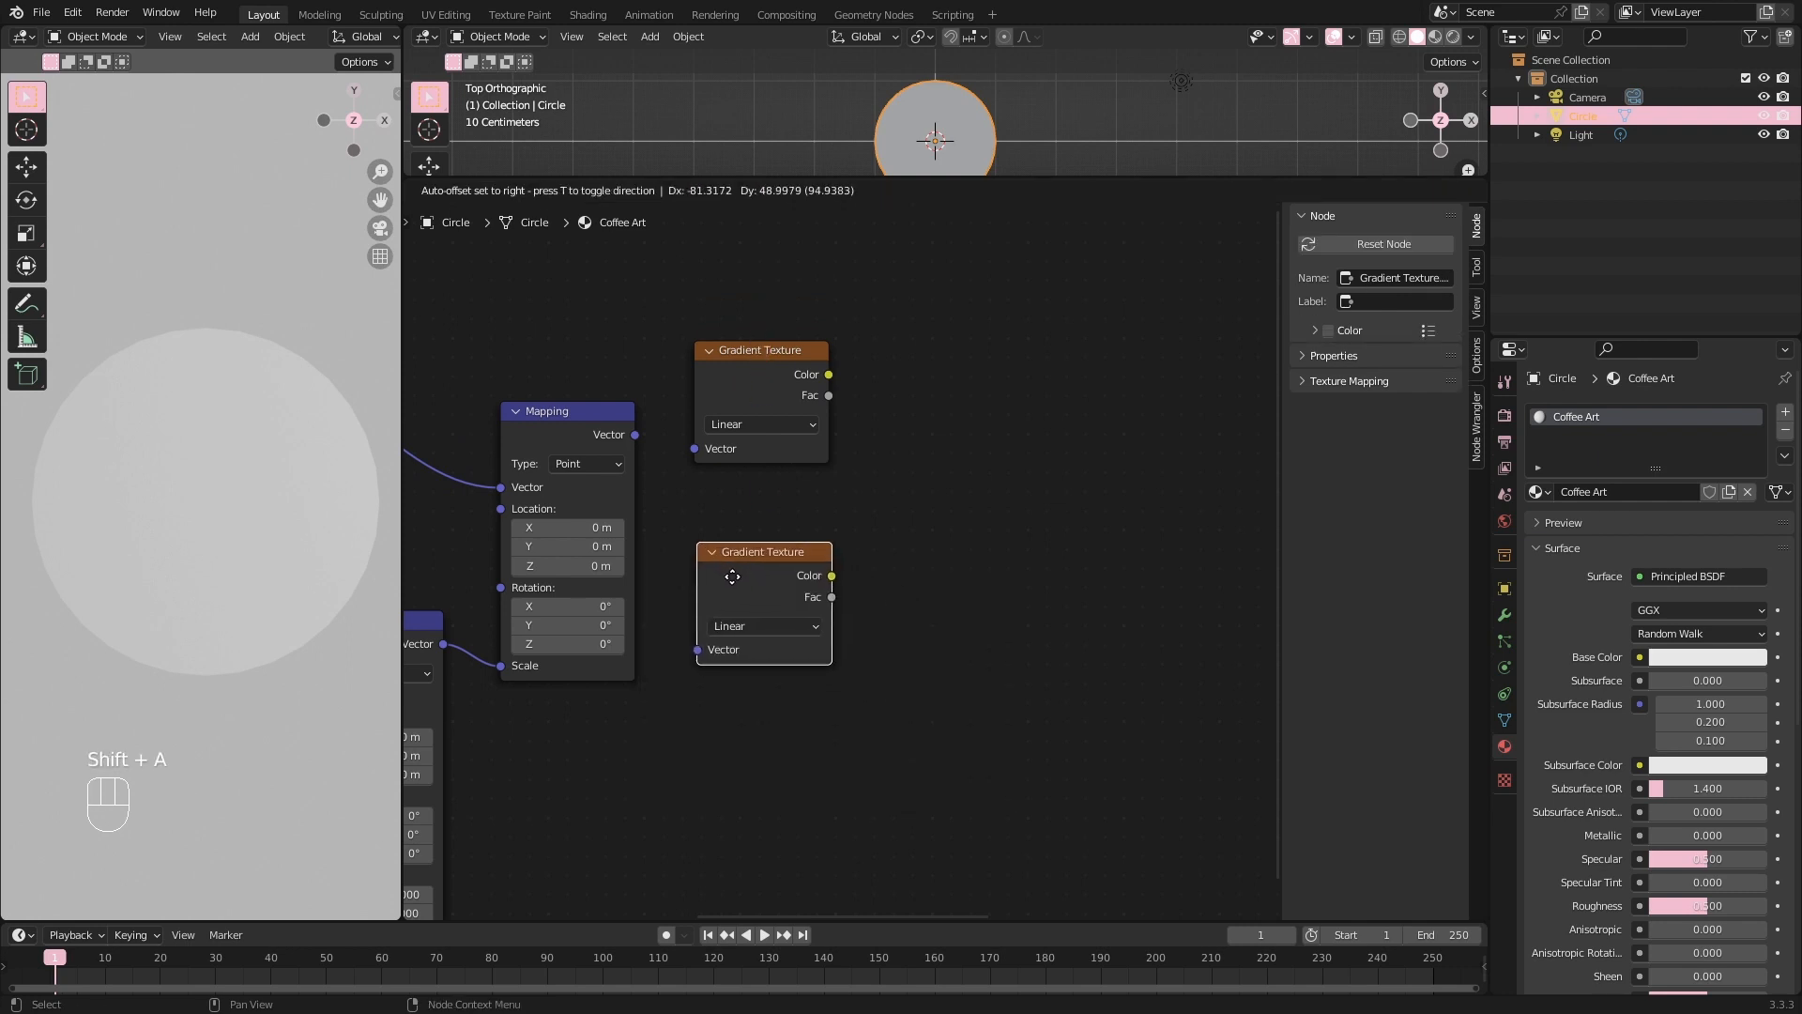
# Add a Wave Texture node to the right of the upper Gradient Texture node.
pyautogui.moveTo(1023, 491); pyautogui.dragTo(942, 567, button='middle')
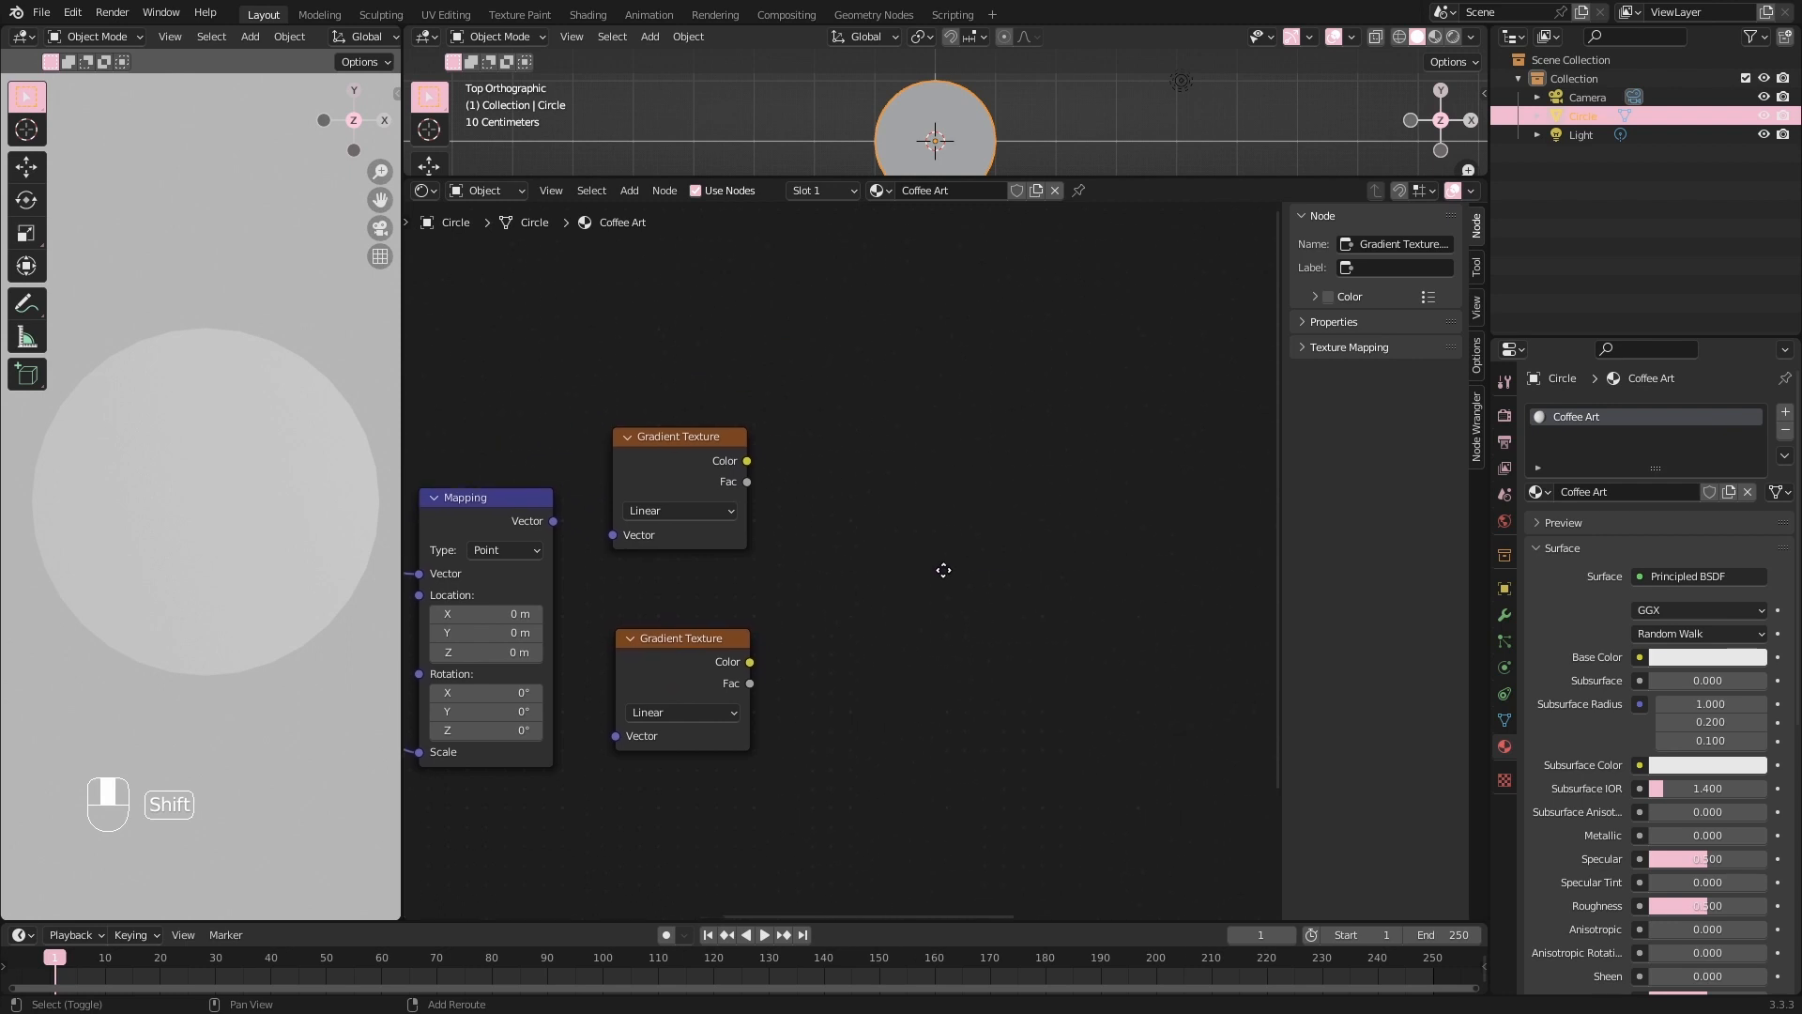
pyautogui.hotkey('shift', 'a')
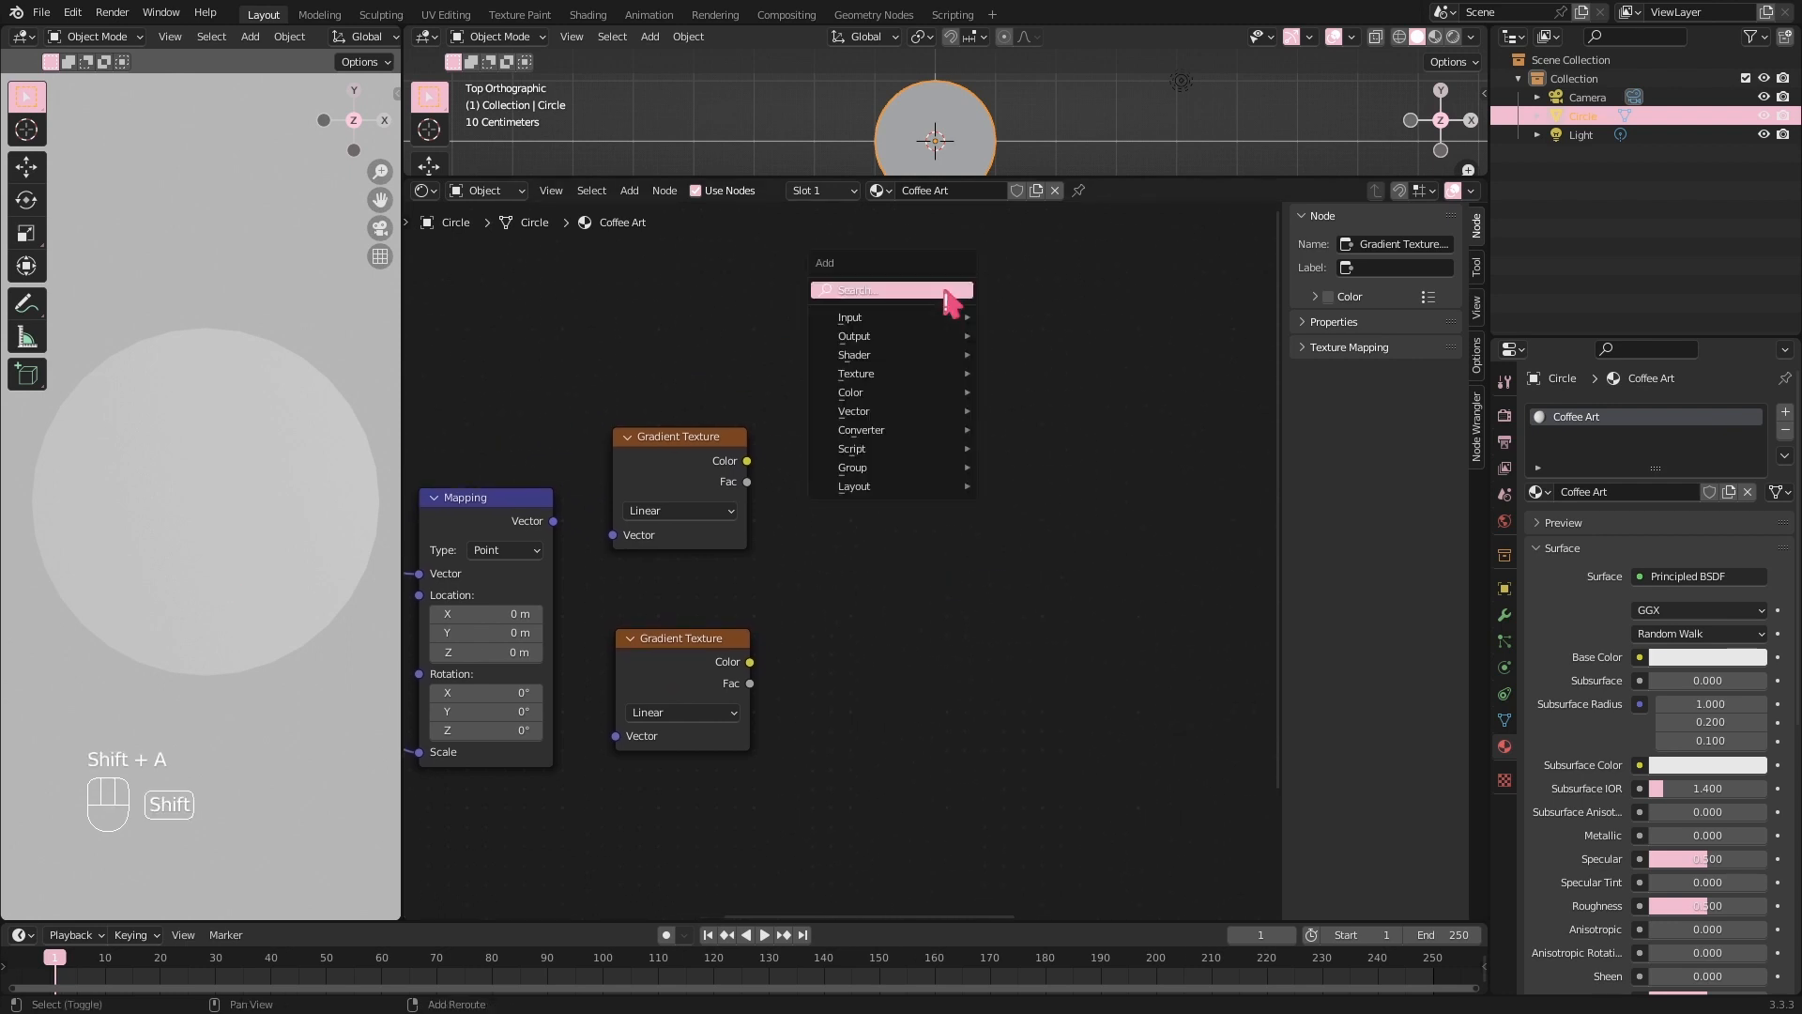
pyautogui.write('wave')
pyautogui.click(980, 343)
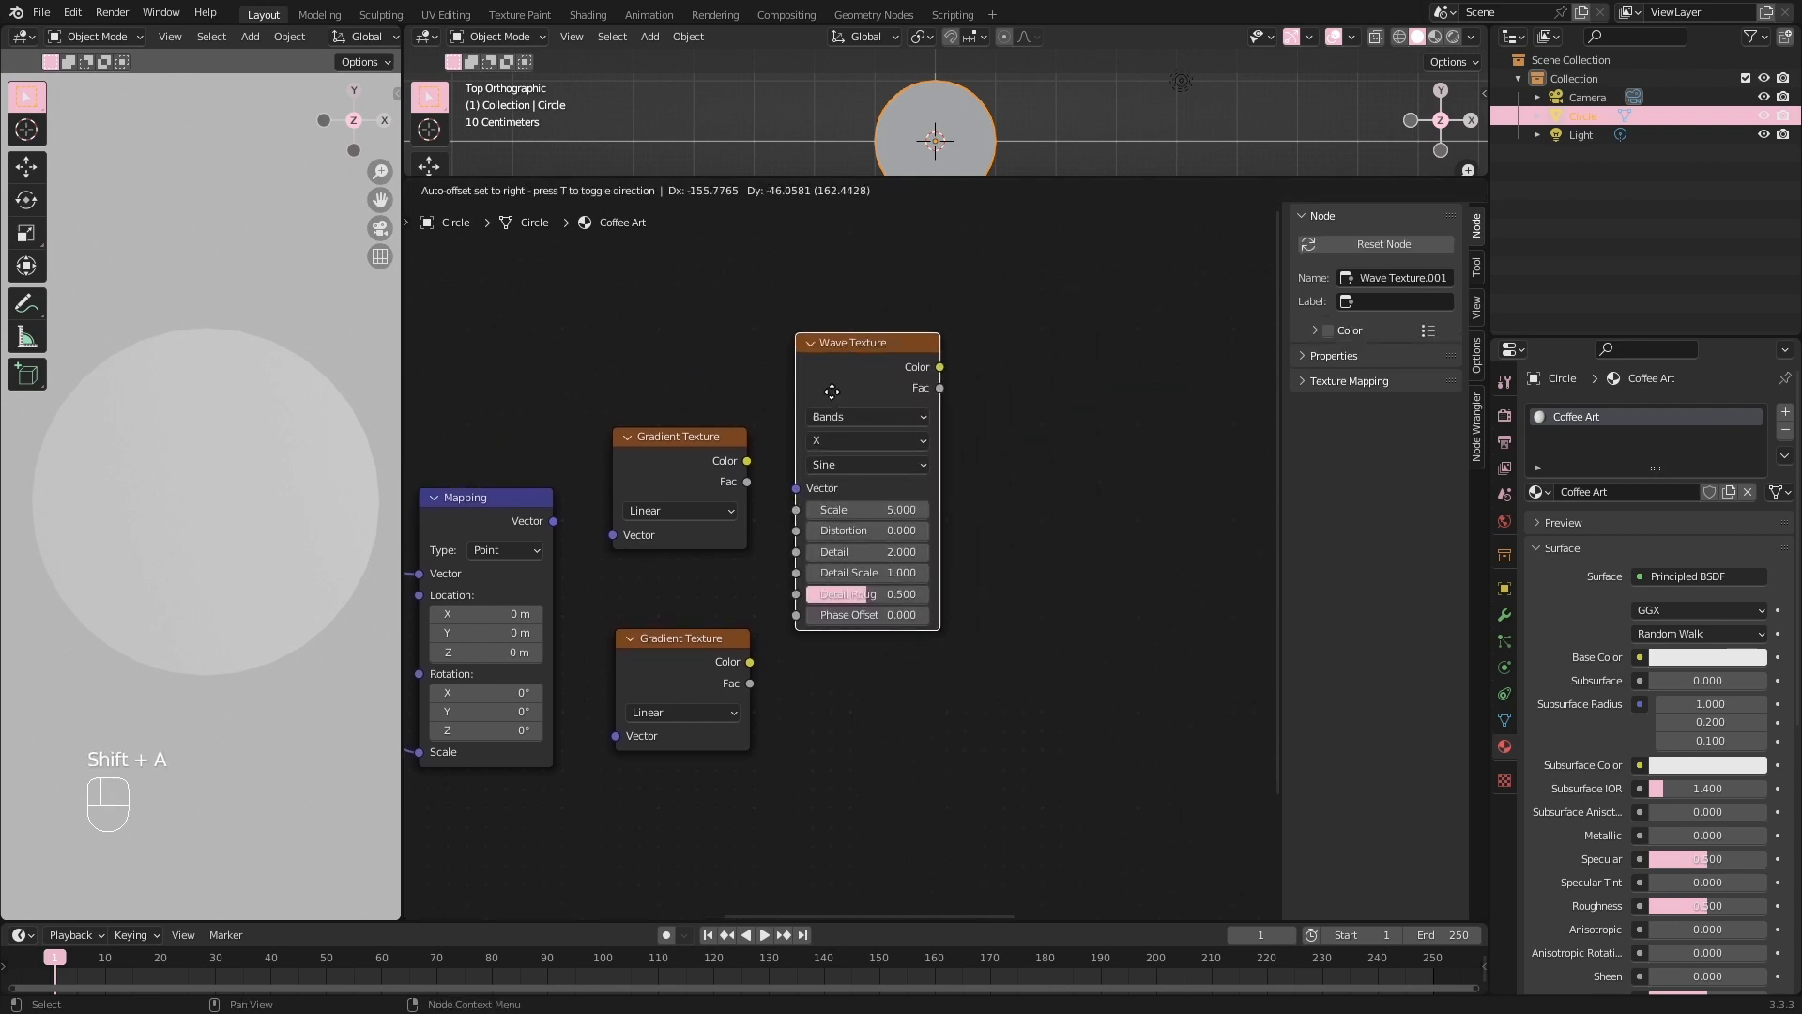
pyautogui.click(845, 364)
# Add another Wave Texture node below the new one, to the right of the lower Gradient Texture node.
pyautogui.hotkey('shift', 'a')
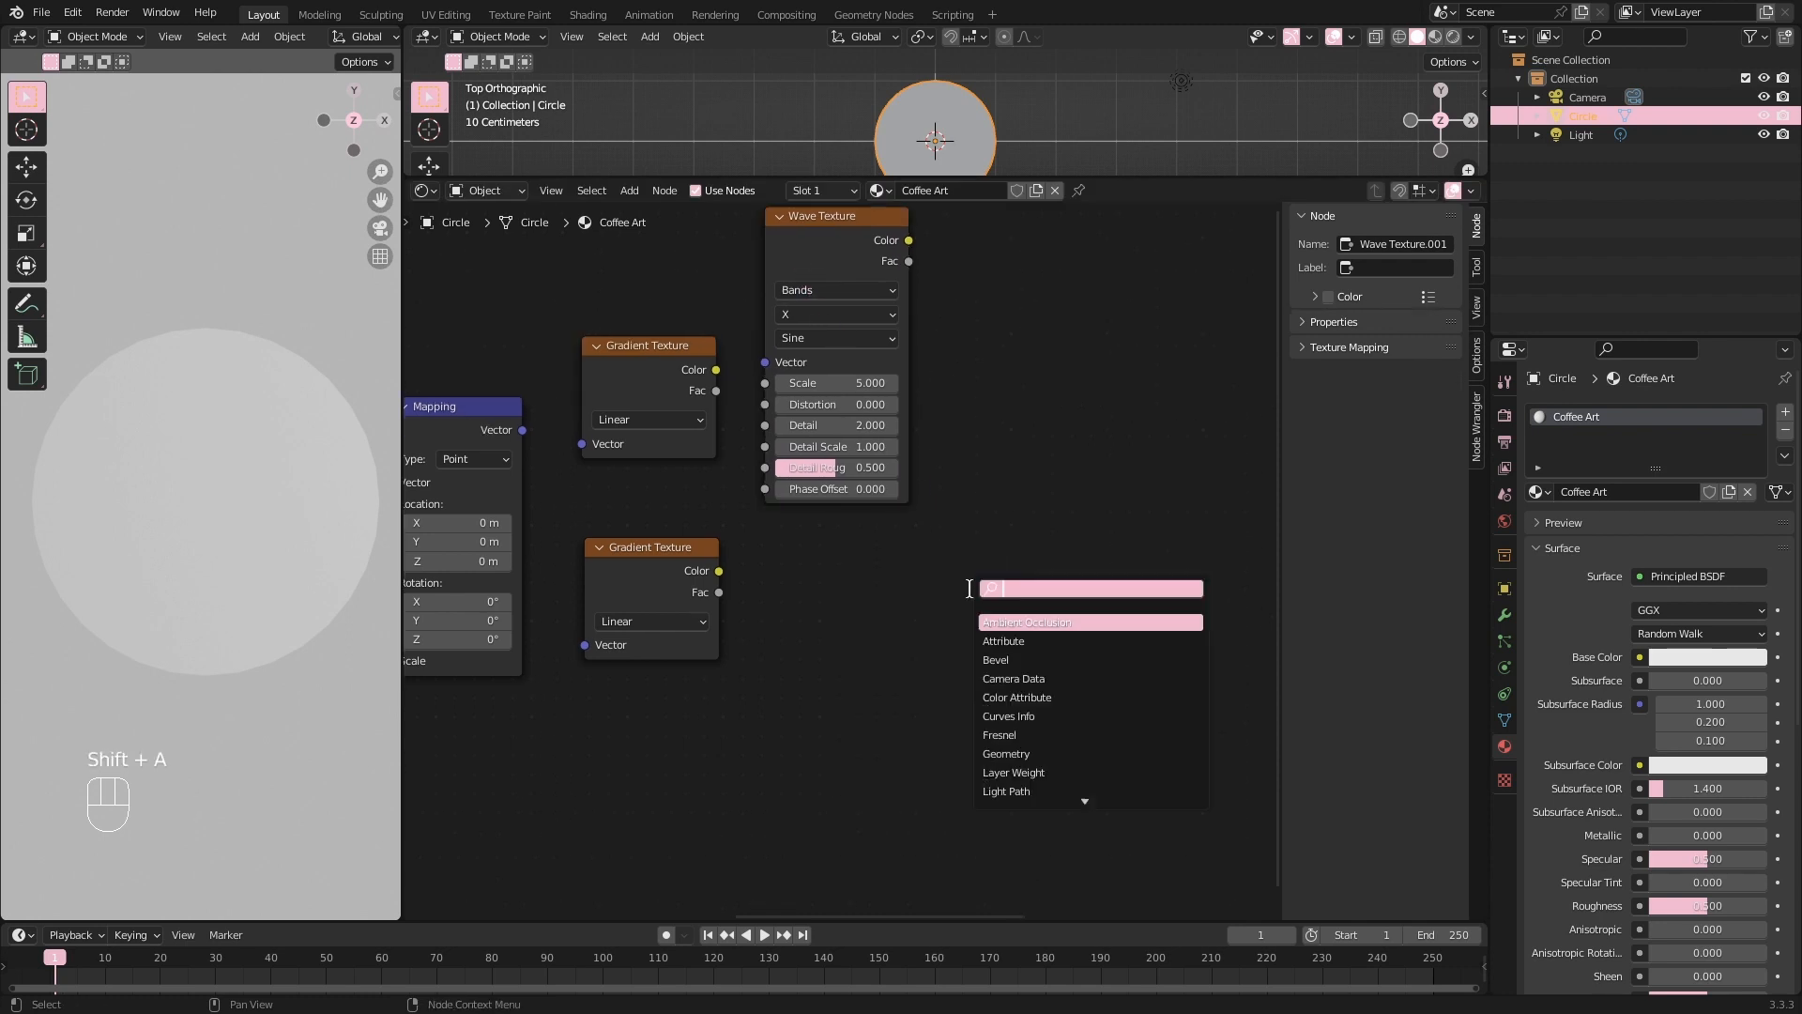
pyautogui.write('wave')
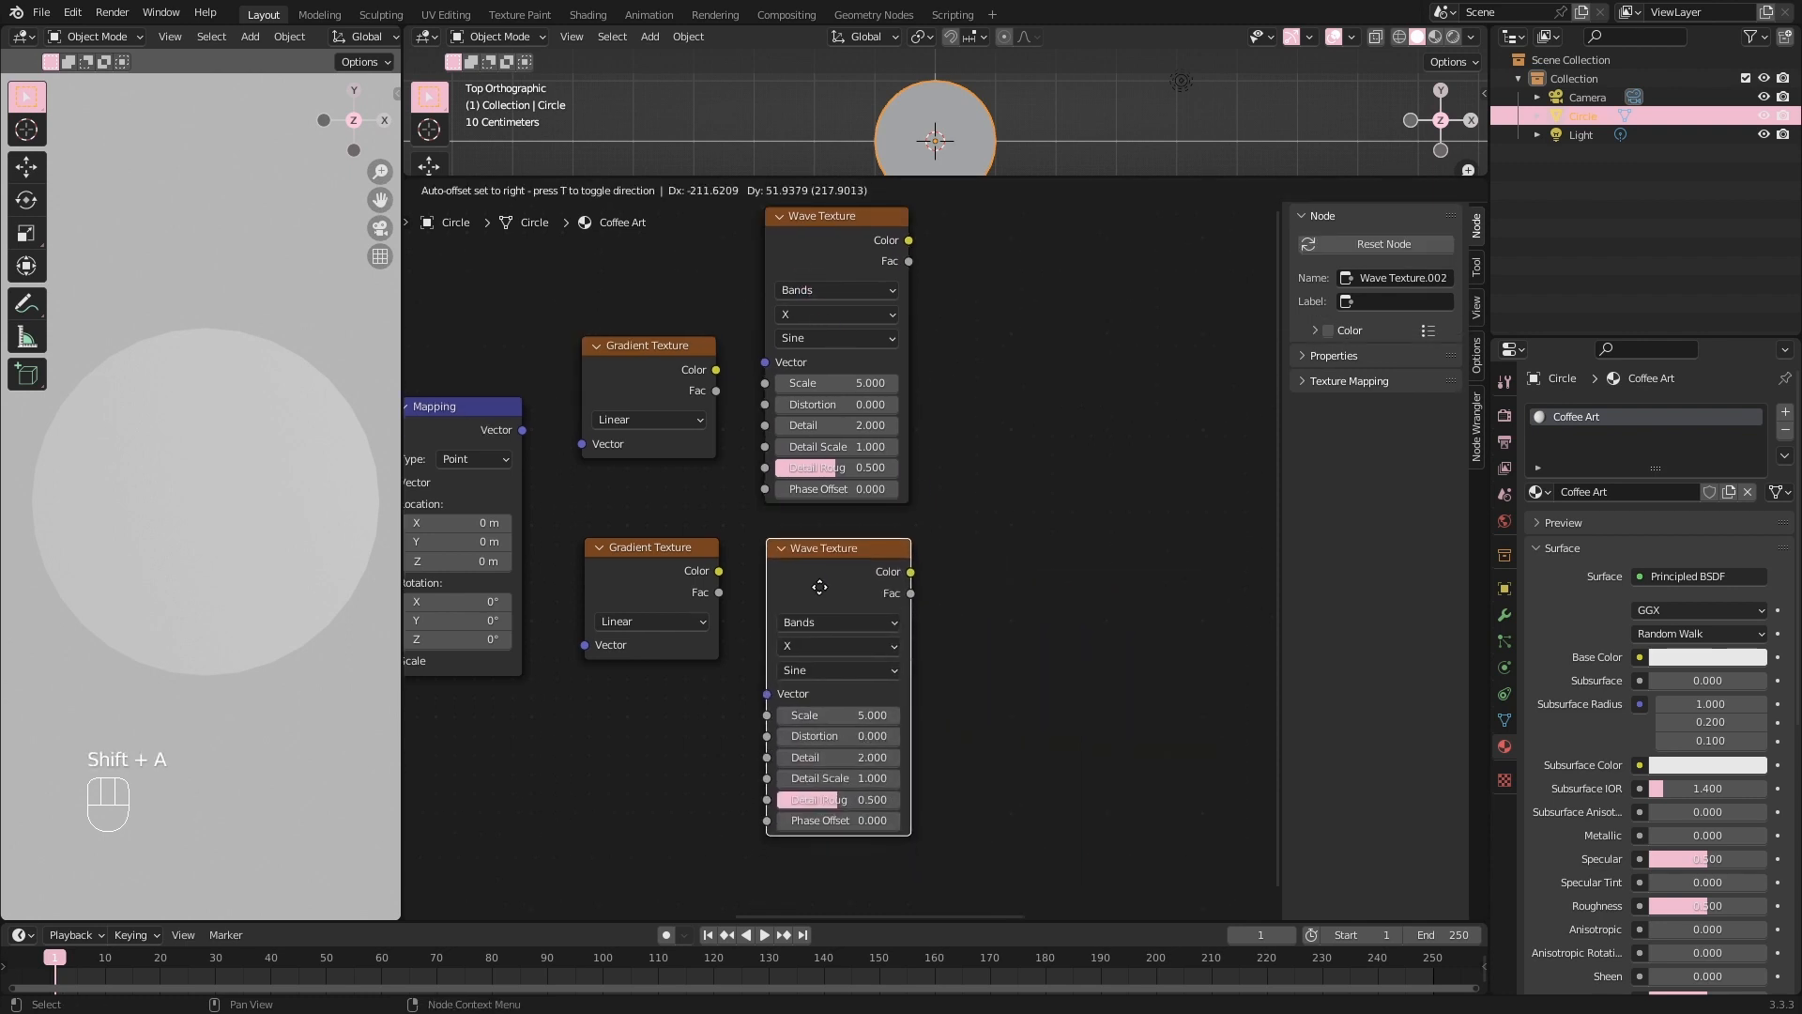
pyautogui.click(820, 586)
pyautogui.click(989, 576)
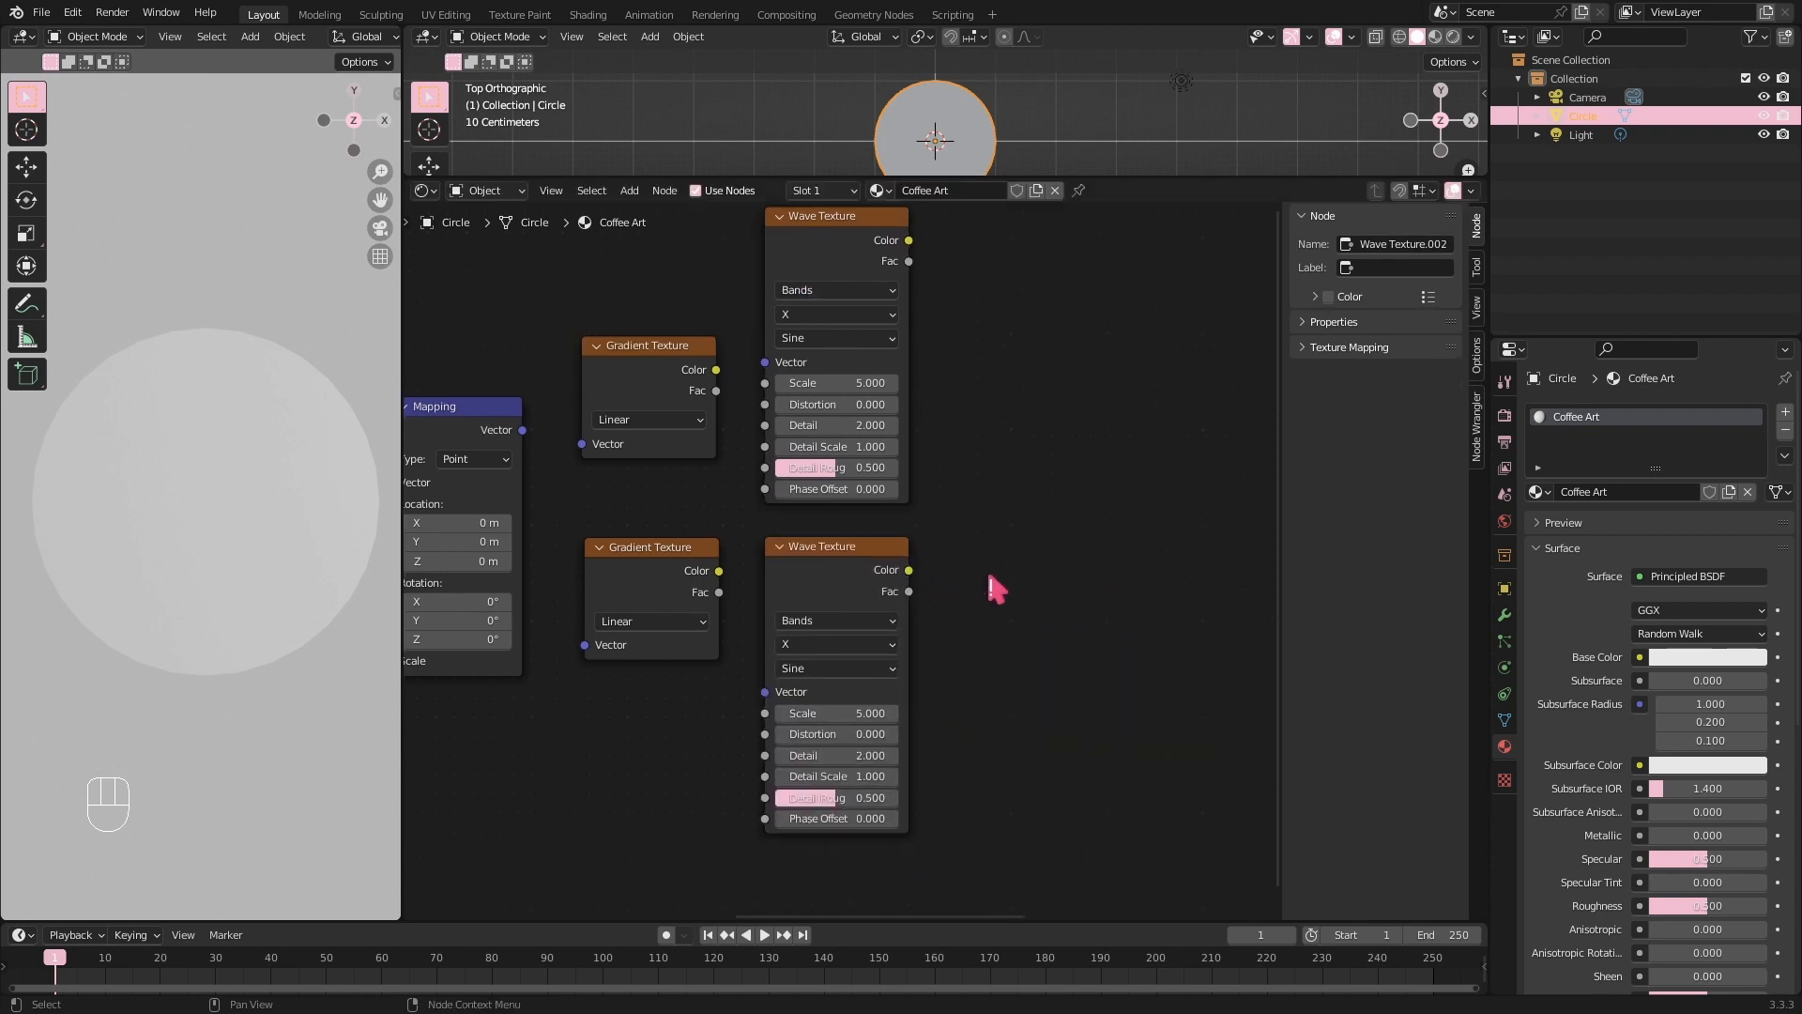
# Link the fourth Mapping node's Vector output to the Vector inputs of both Gradient Texture nodes.
pyautogui.moveTo(1019, 457); pyautogui.dragTo(919, 469, button='middle')
pyautogui.hotkey('shift', 'a')
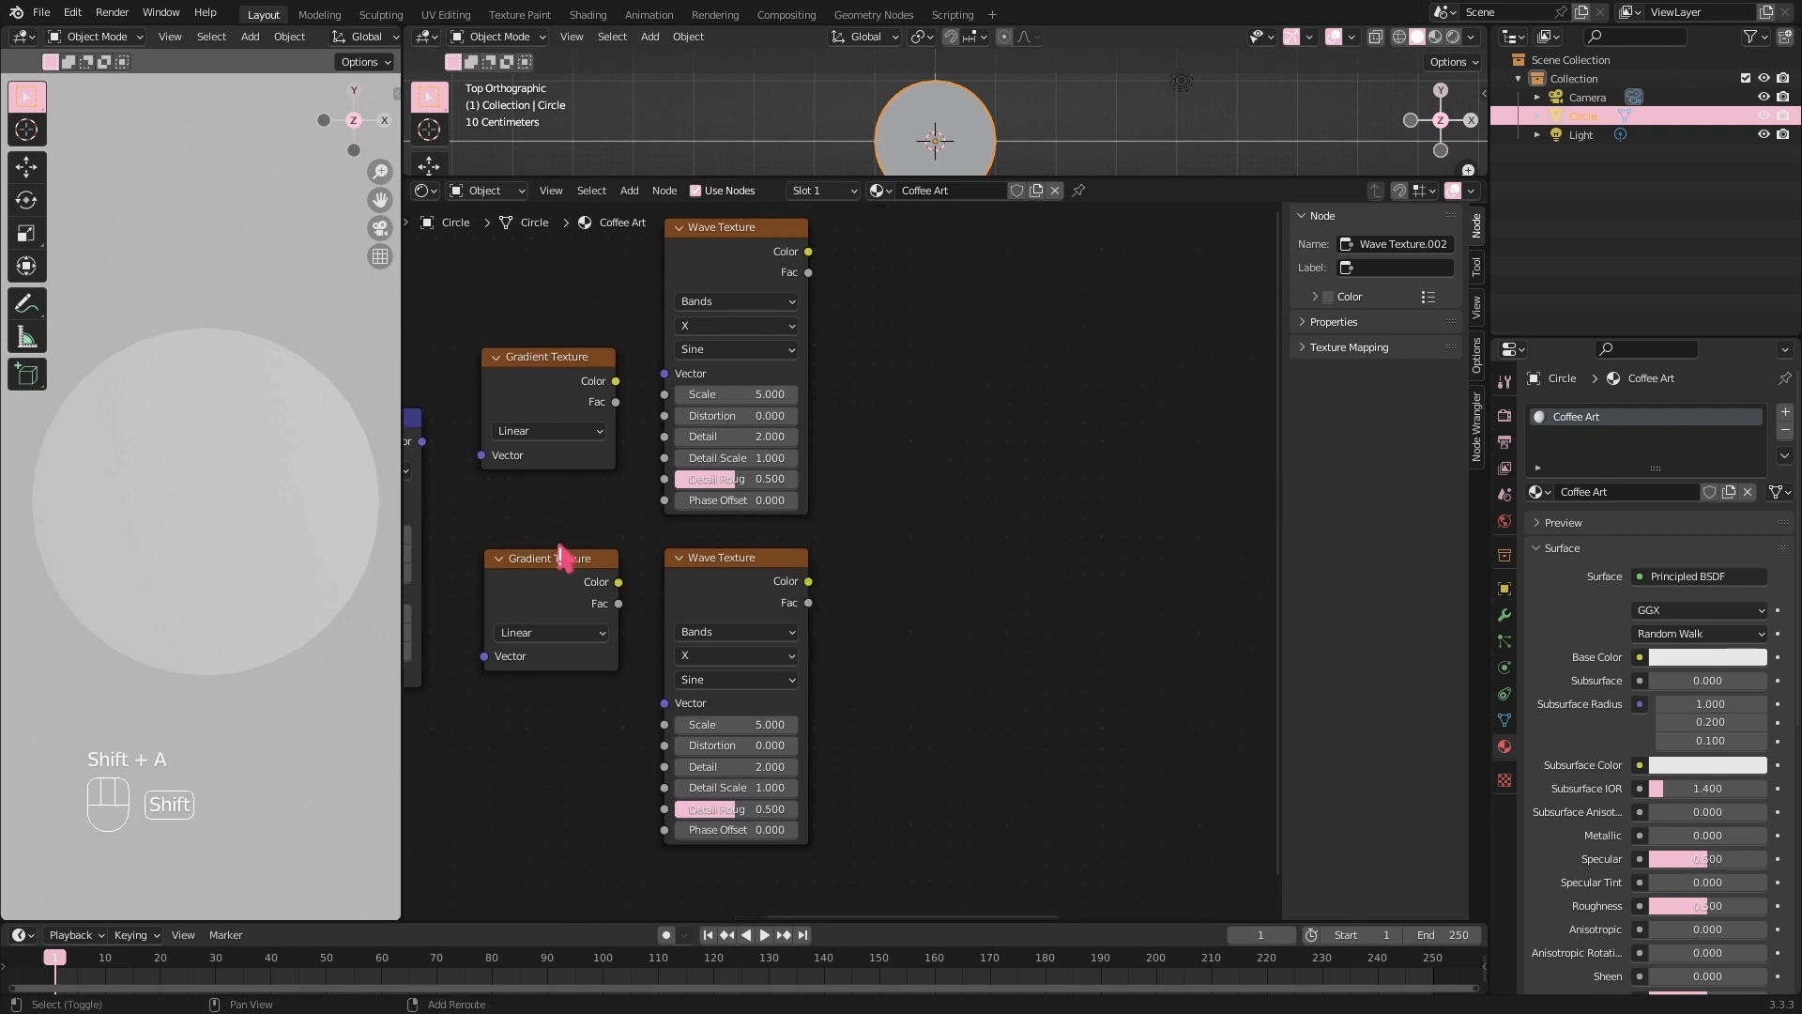
pyautogui.moveTo(417, 442); pyautogui.dragTo(525, 493, button='middle')
pyautogui.moveTo(530, 493); pyautogui.dragTo(596, 714)
# Link each Gradient Texture's Color output to the Vector input of the Wave Texture beside it.
pyautogui.moveTo(714, 445); pyautogui.dragTo(667, 475, button='middle')
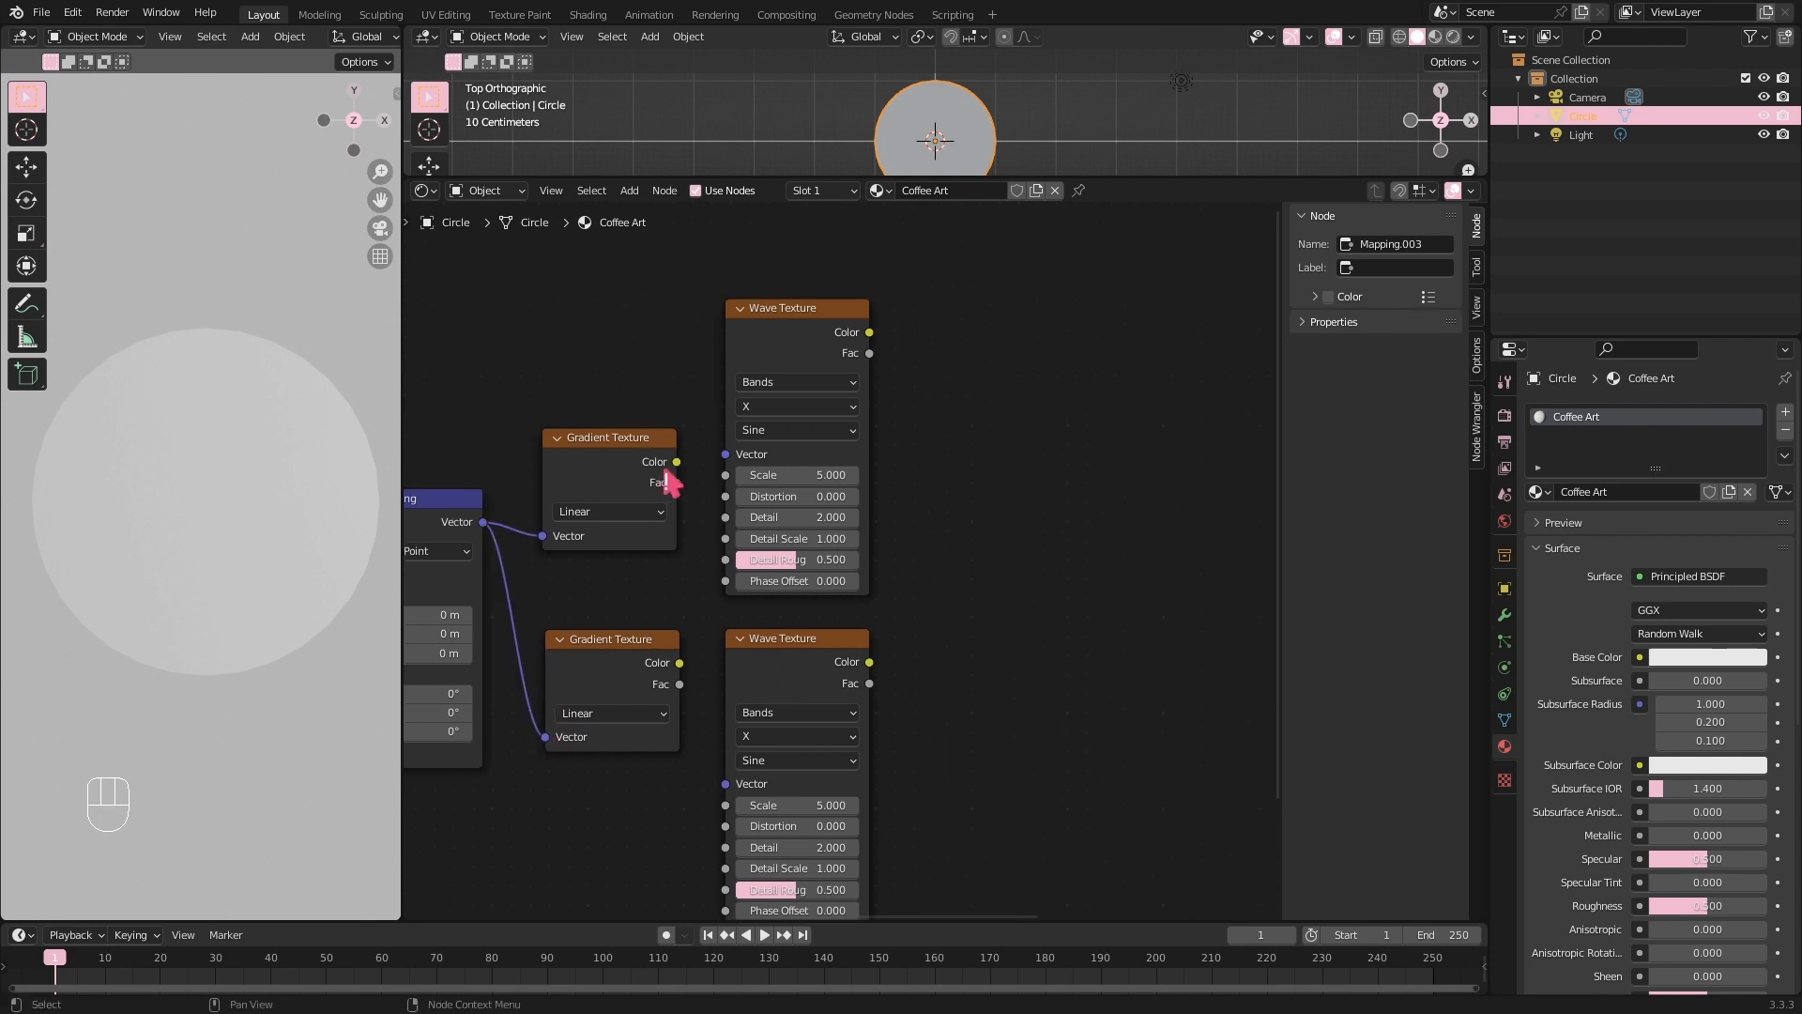
pyautogui.moveTo(676, 462); pyautogui.dragTo(726, 456)
pyautogui.moveTo(680, 663); pyautogui.dragTo(735, 794)
# Add a Mix color node to the right of the two new Wave Texture nodes.
pyautogui.moveTo(917, 734); pyautogui.dragTo(785, 657, button='middle')
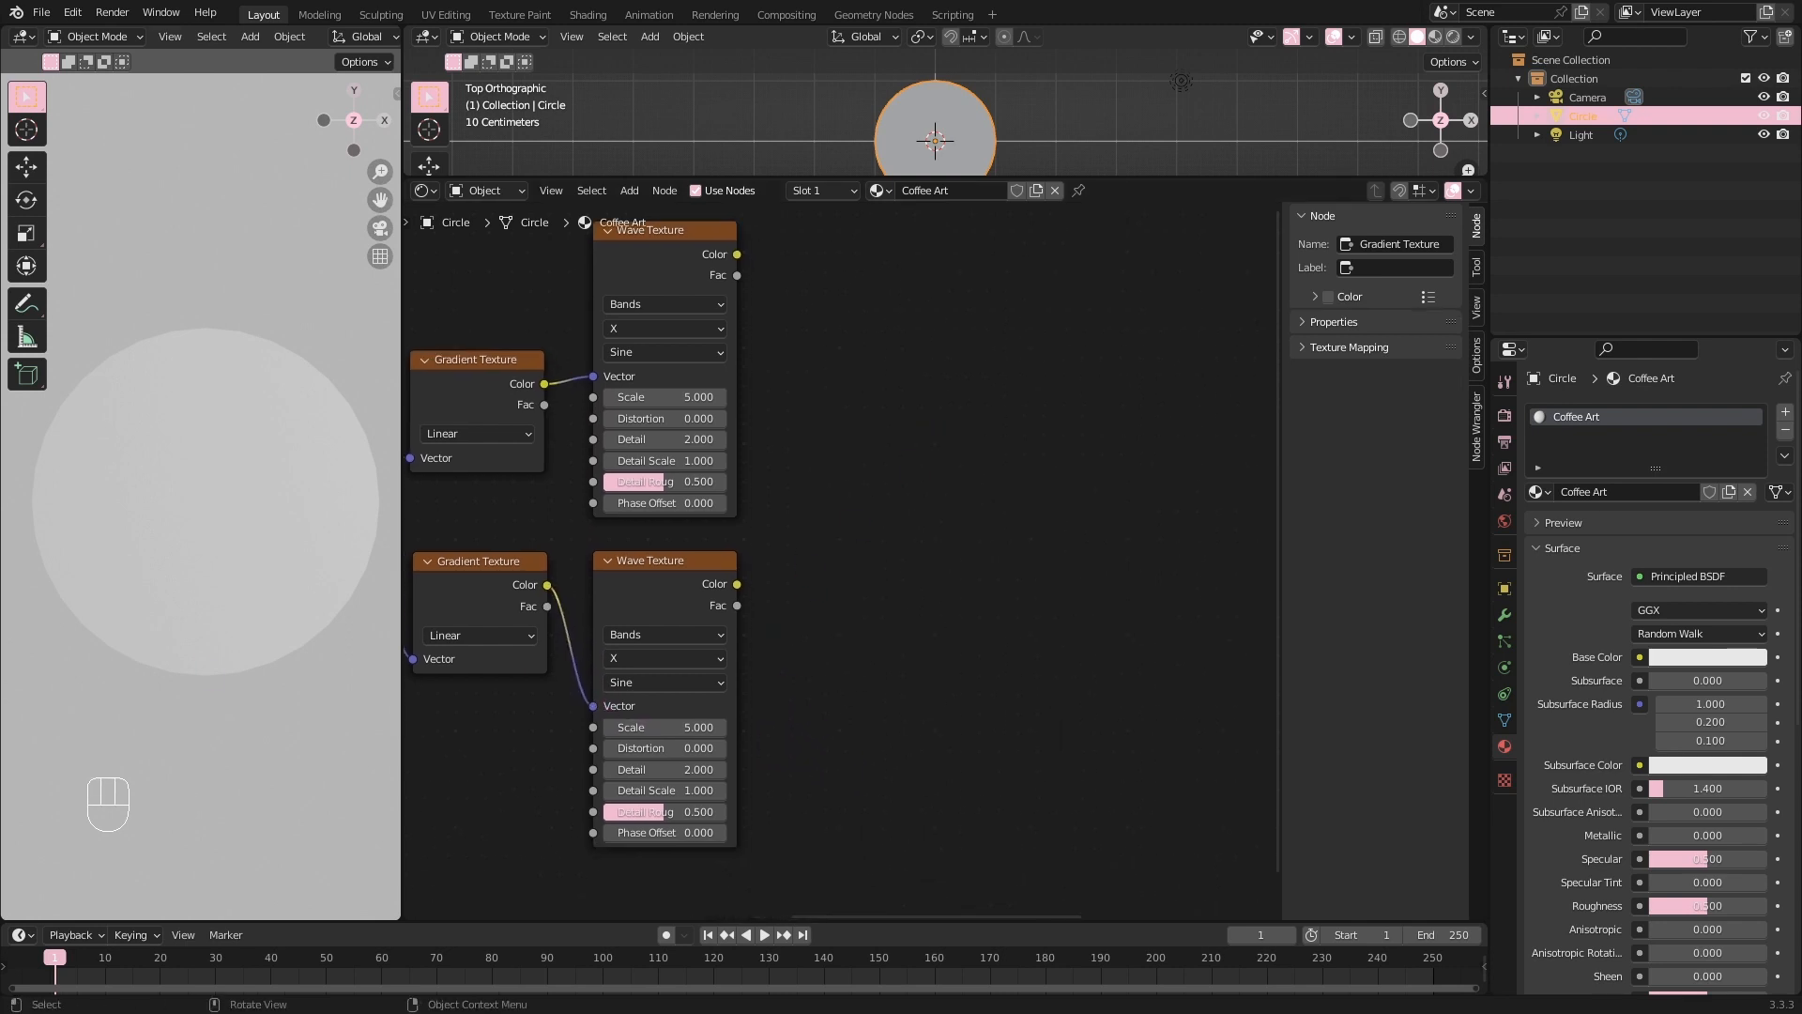
pyautogui.hotkey('shift', 'a')
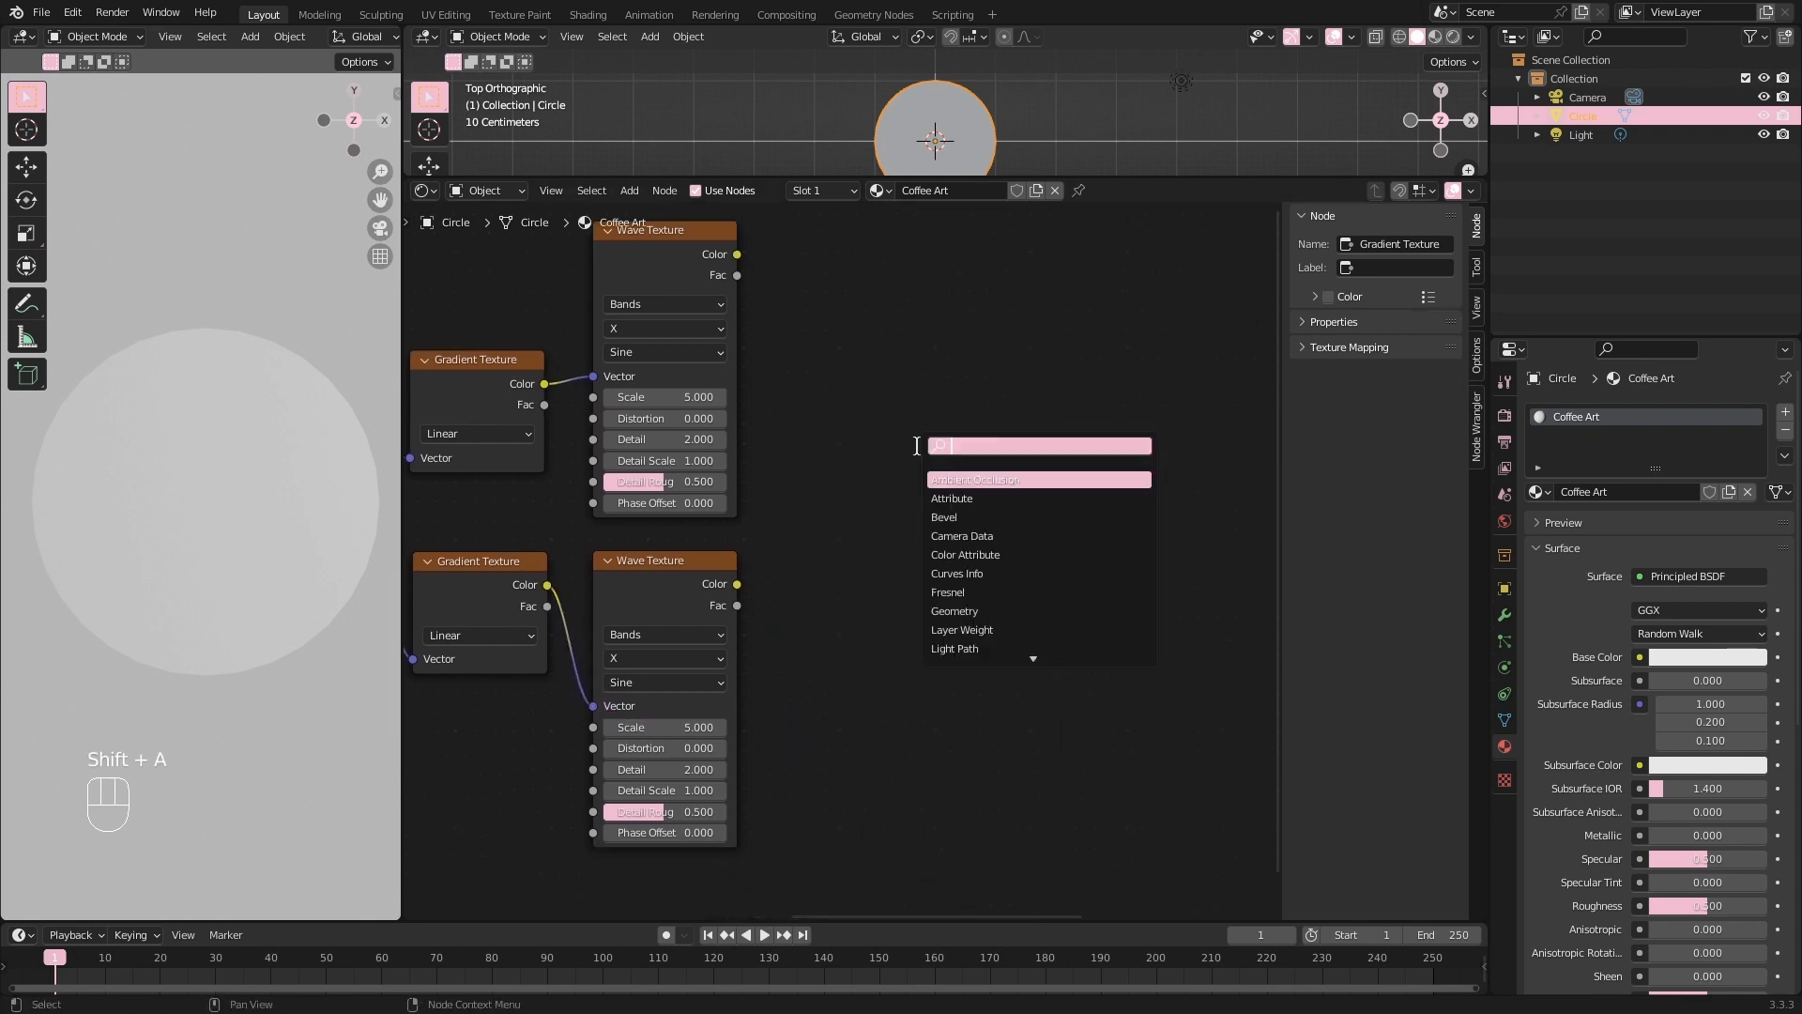
pyautogui.write('mix')
pyautogui.press('Return')
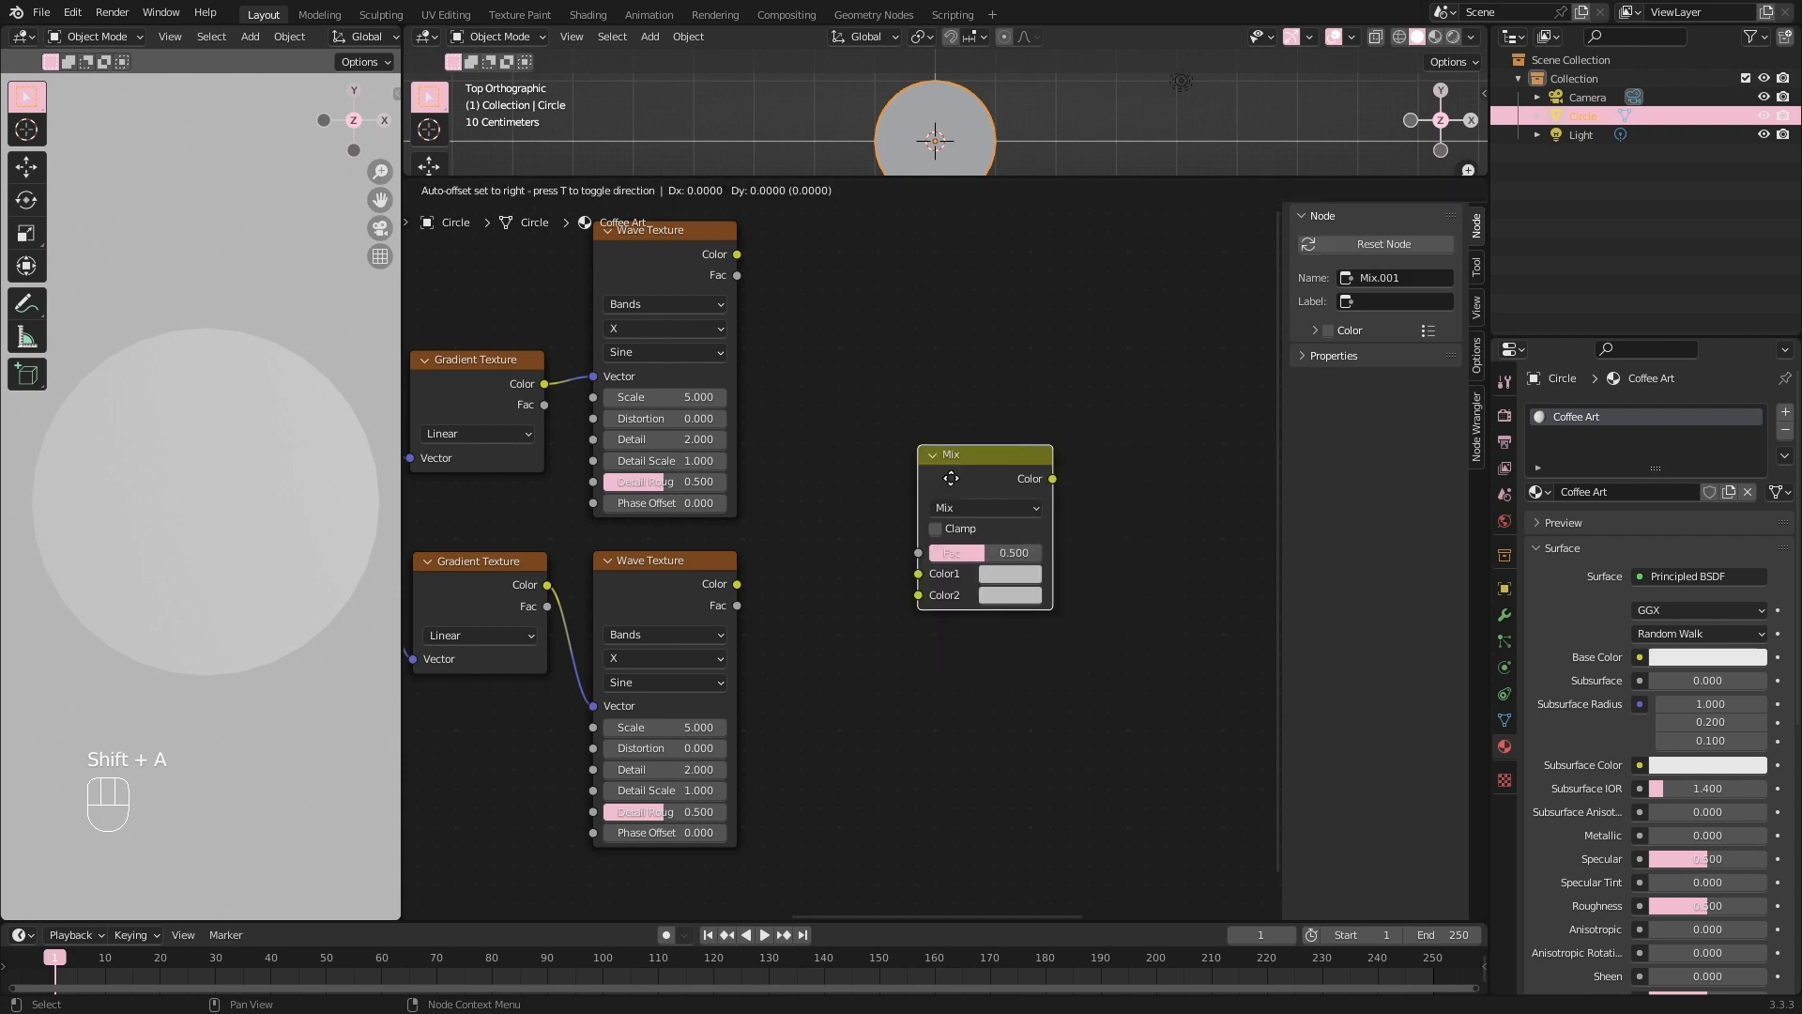
pyautogui.click(835, 474)
# Duplicate the new Mix node twice and line up the copies in a row to its right.
pyautogui.hotkey('shift', 'd')
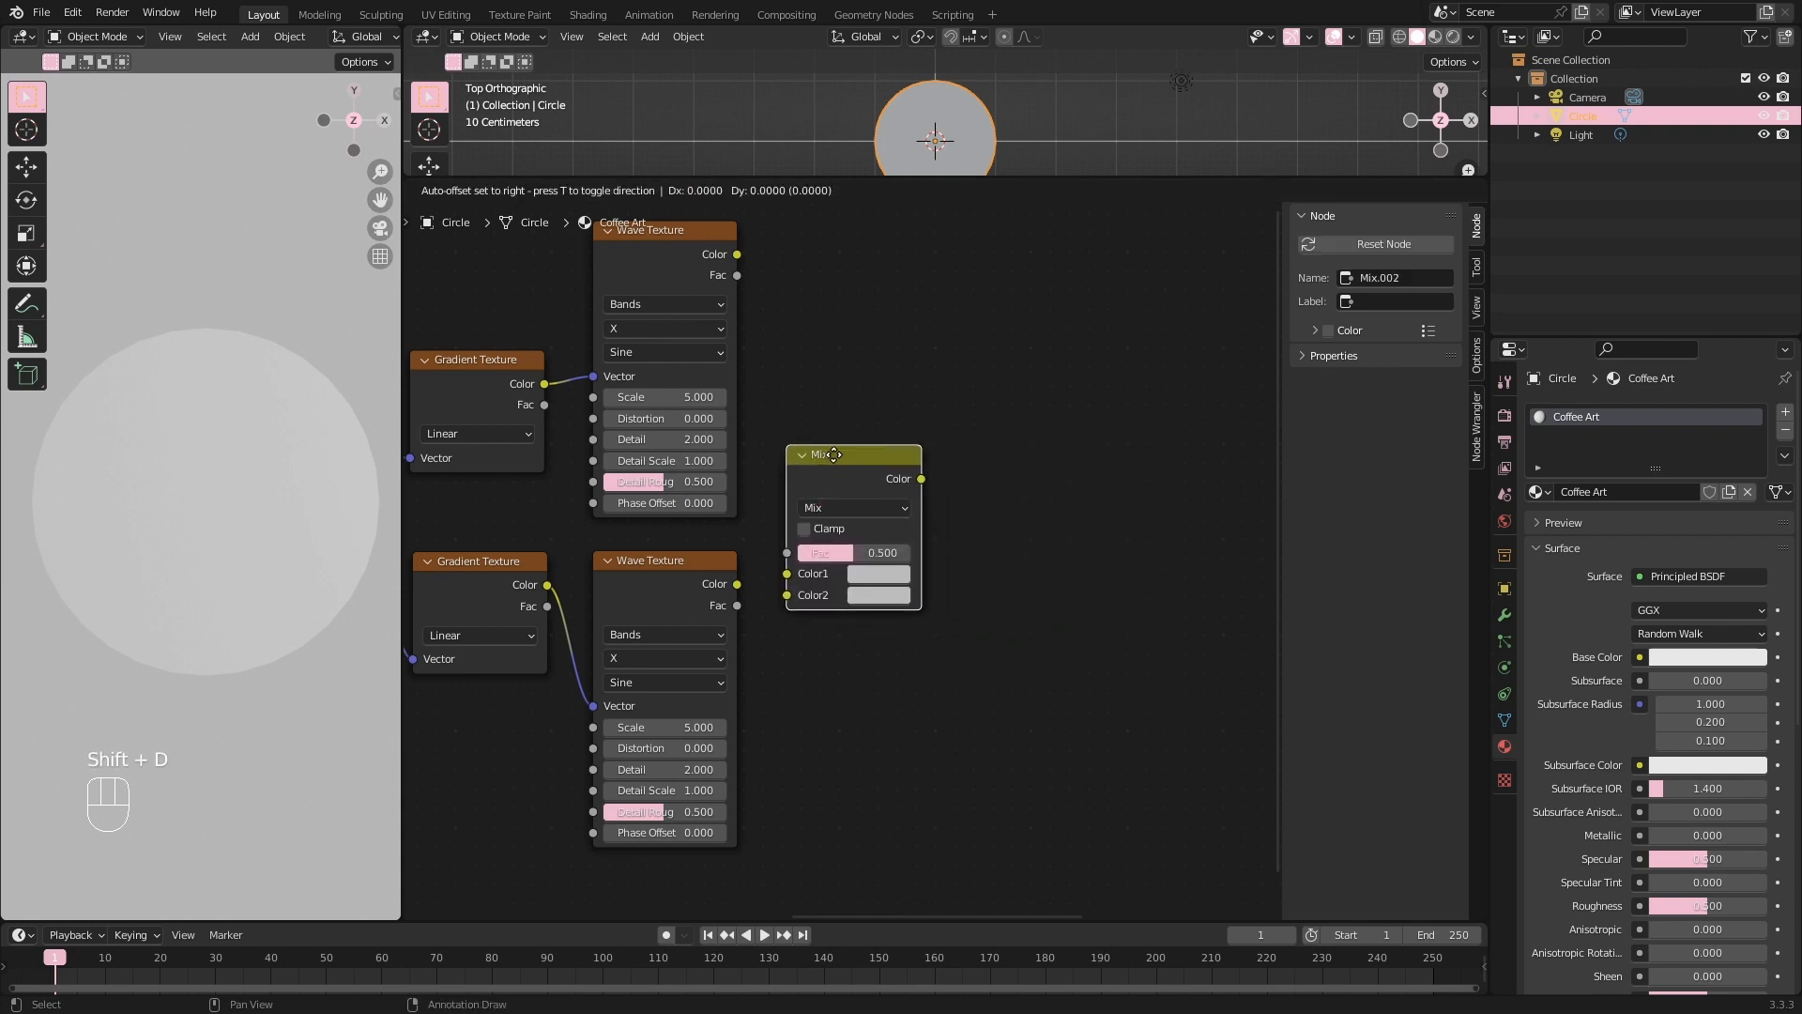
pyautogui.click(988, 457)
pyautogui.hotkey('shift', 'd')
pyautogui.moveTo(988, 470); pyautogui.dragTo(1122, 465)
pyautogui.click(1146, 469)
# Link the upper Wave Texture's Color output to the first new Mix node's Color1 and the lower Wave Texture's Color to its Color2.
pyautogui.moveTo(1020, 666); pyautogui.dragTo(963, 689, button='middle')
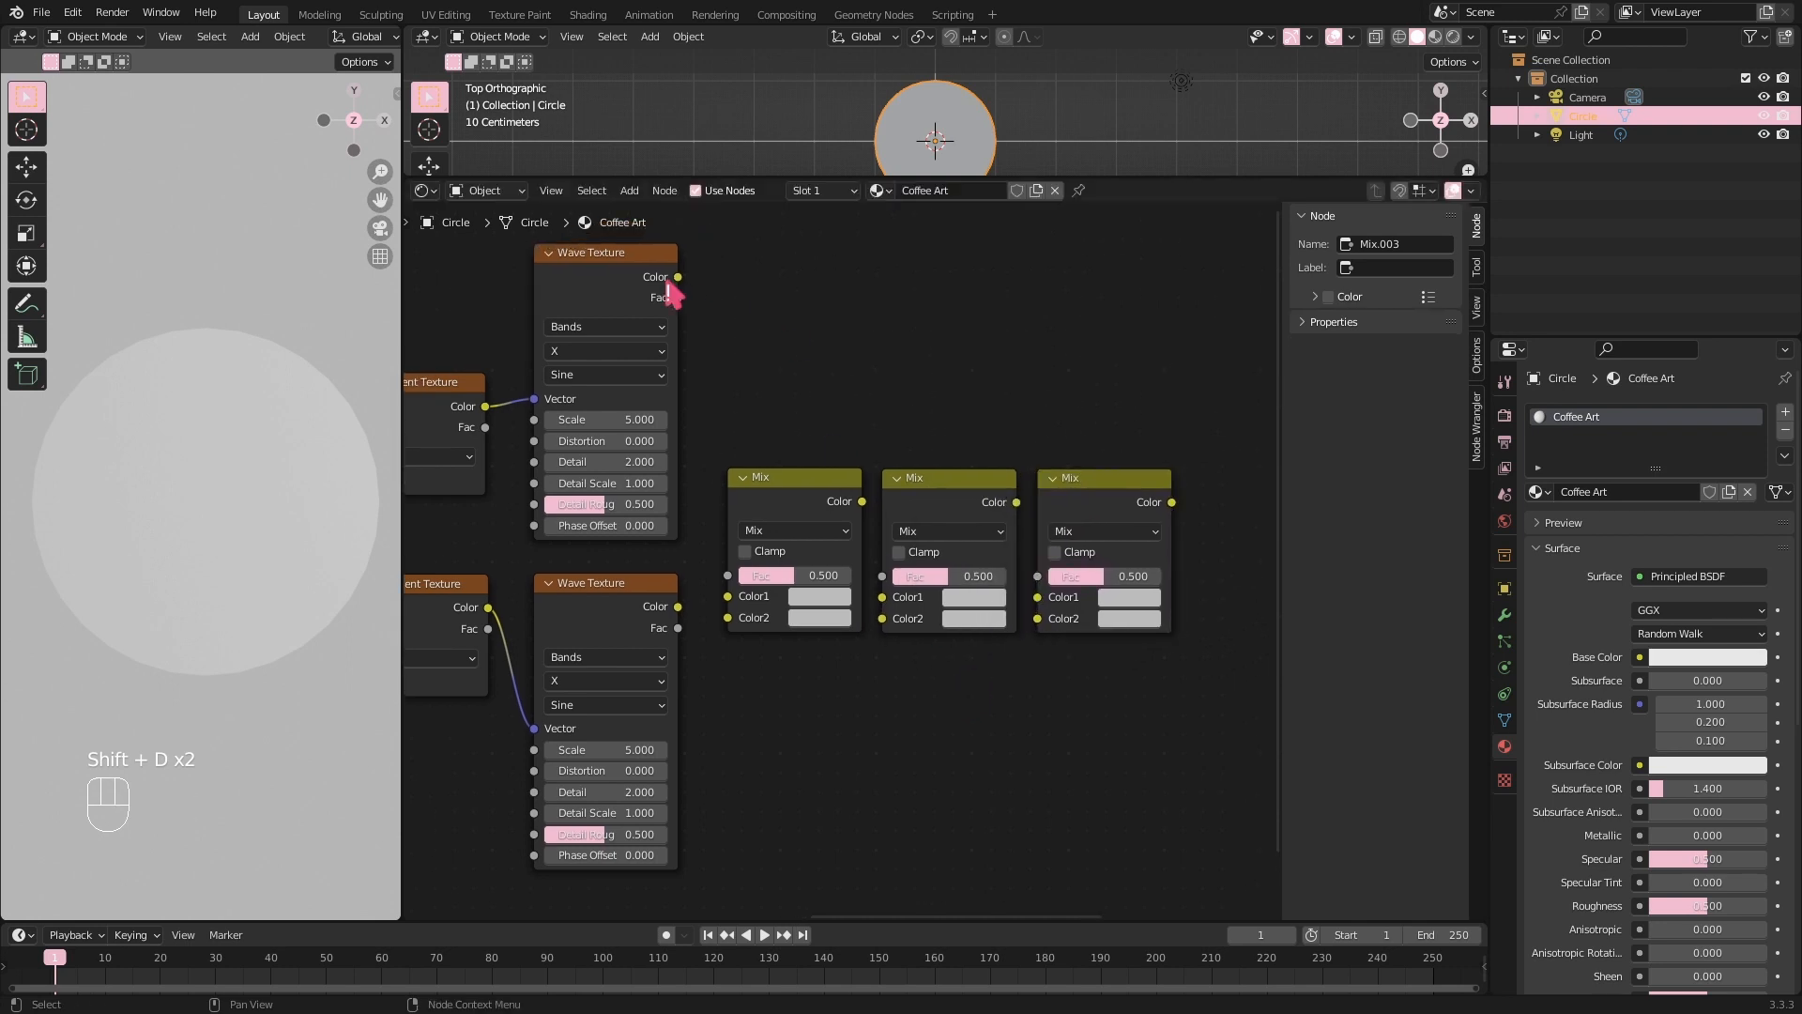
pyautogui.moveTo(678, 277); pyautogui.dragTo(728, 617)
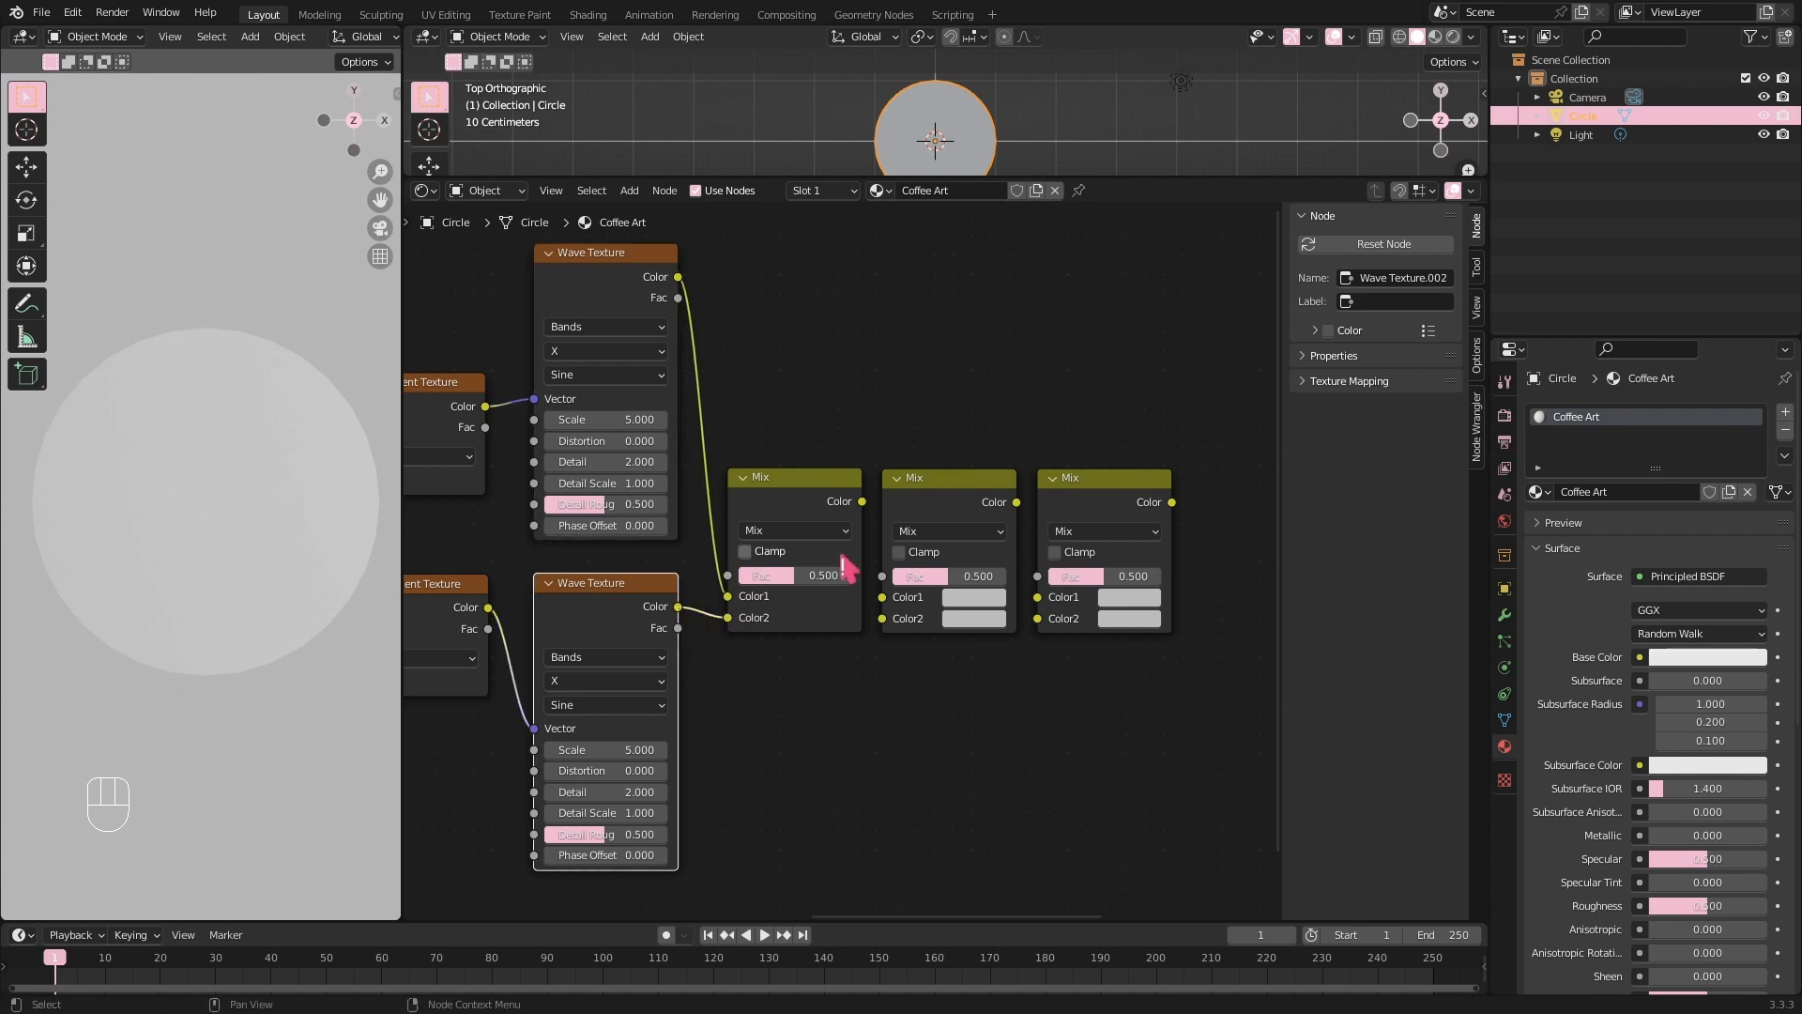
# Chain the three Mix nodes from Color output to Color1 input and link the last one to the Principled BSDF's Base Color.
pyautogui.moveTo(864, 507); pyautogui.dragTo(883, 597)
pyautogui.moveTo(1018, 503); pyautogui.dragTo(1039, 598)
pyautogui.moveTo(1082, 732); pyautogui.dragTo(823, 795, button='middle')
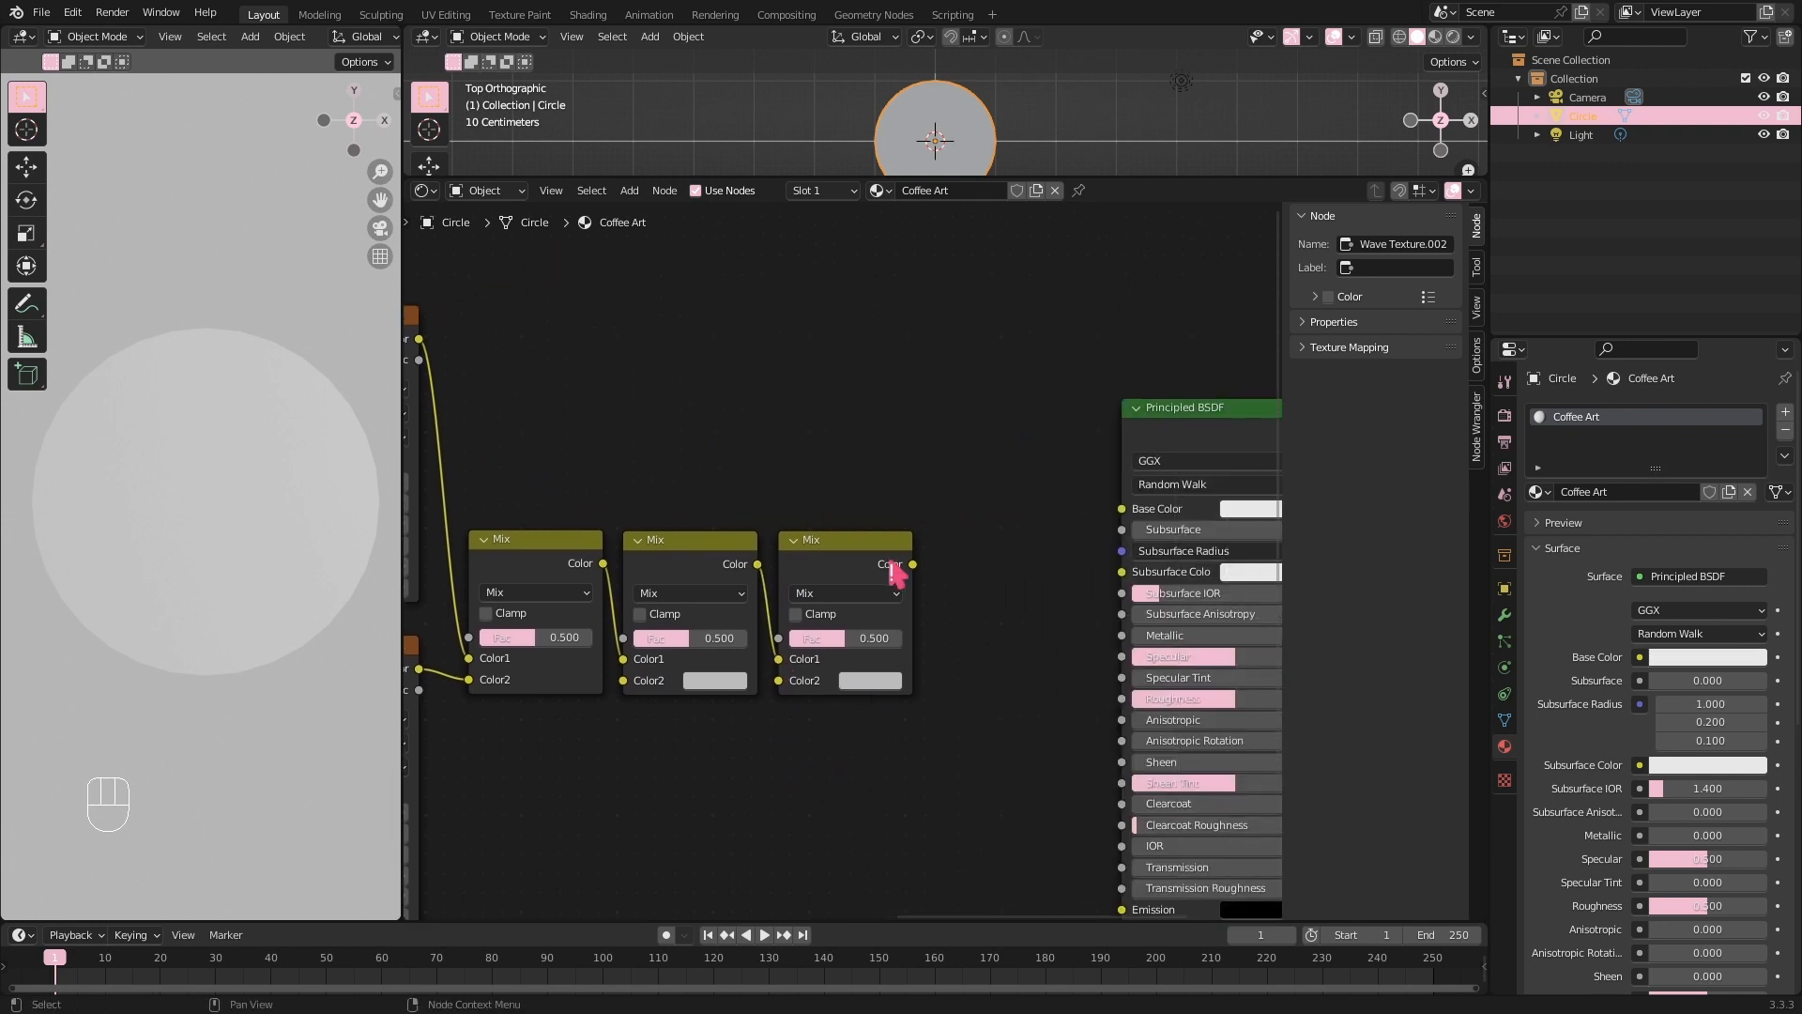
pyautogui.moveTo(912, 563); pyautogui.dragTo(1118, 511)
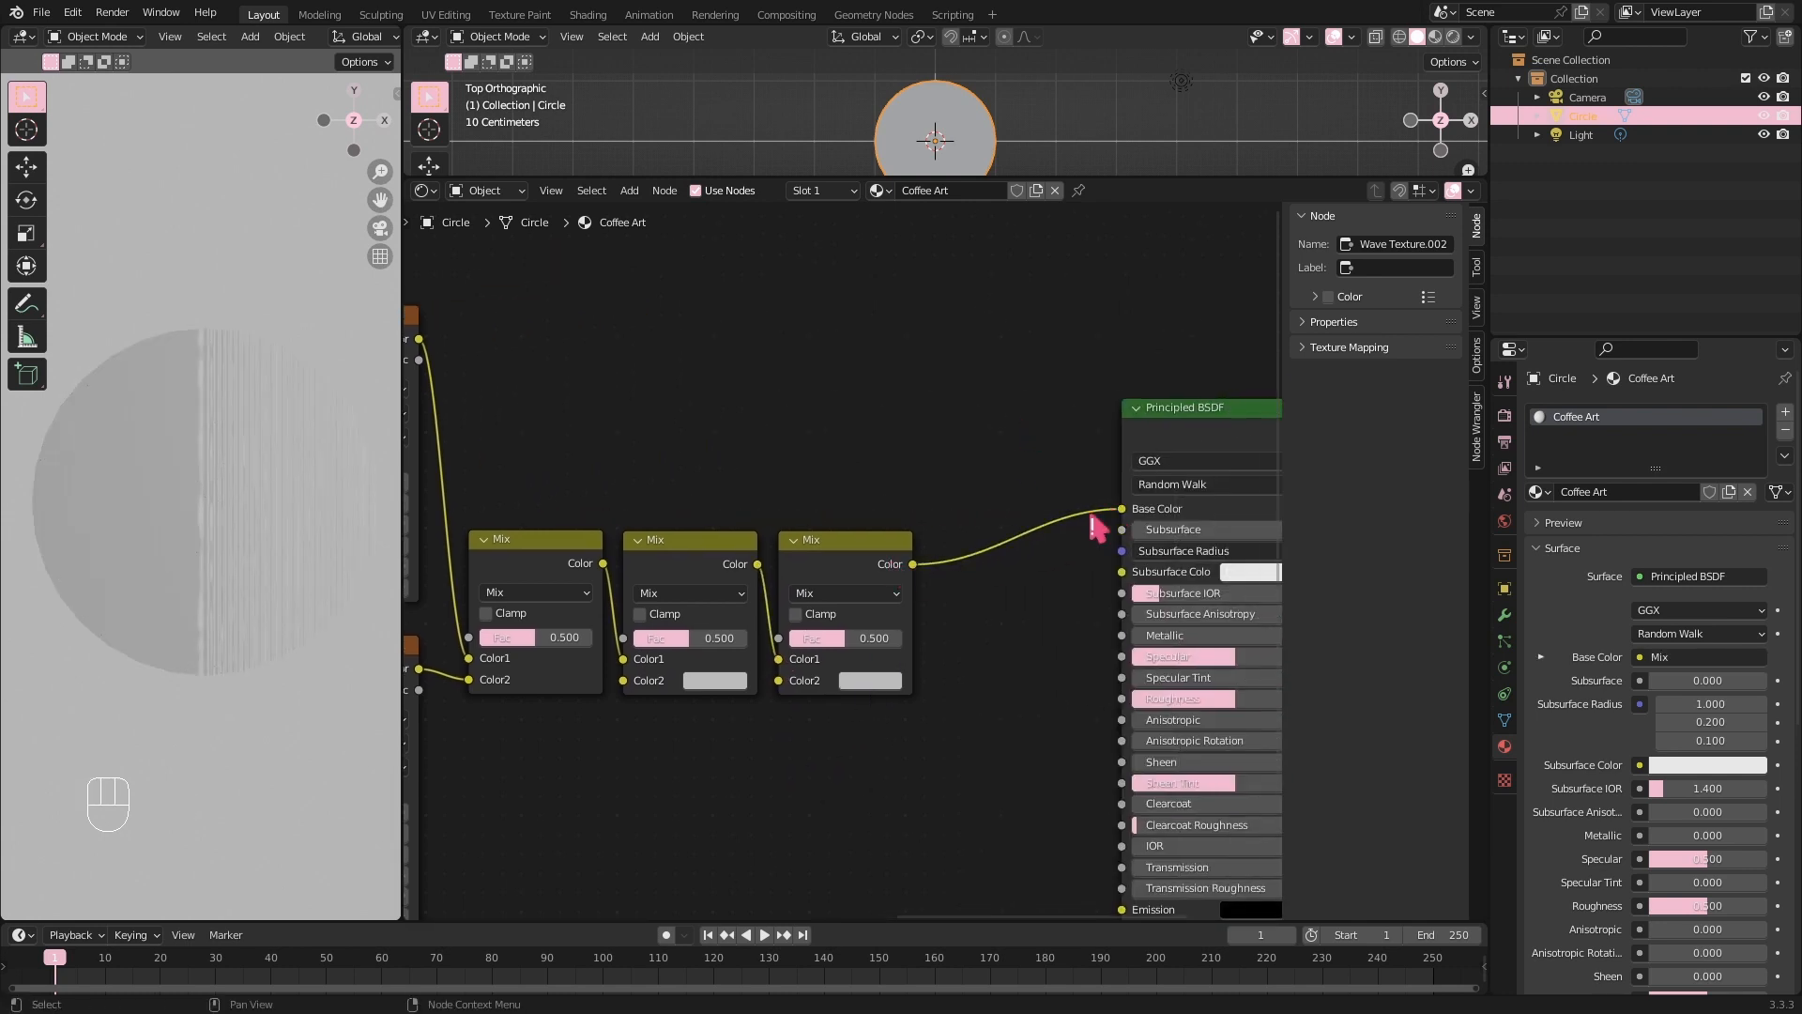
# Set Location X to 0.6 m and Rotation Z to 90° on the Mapping node next to Texture Coordinate.
pyautogui.scroll(-5, 811, 783)
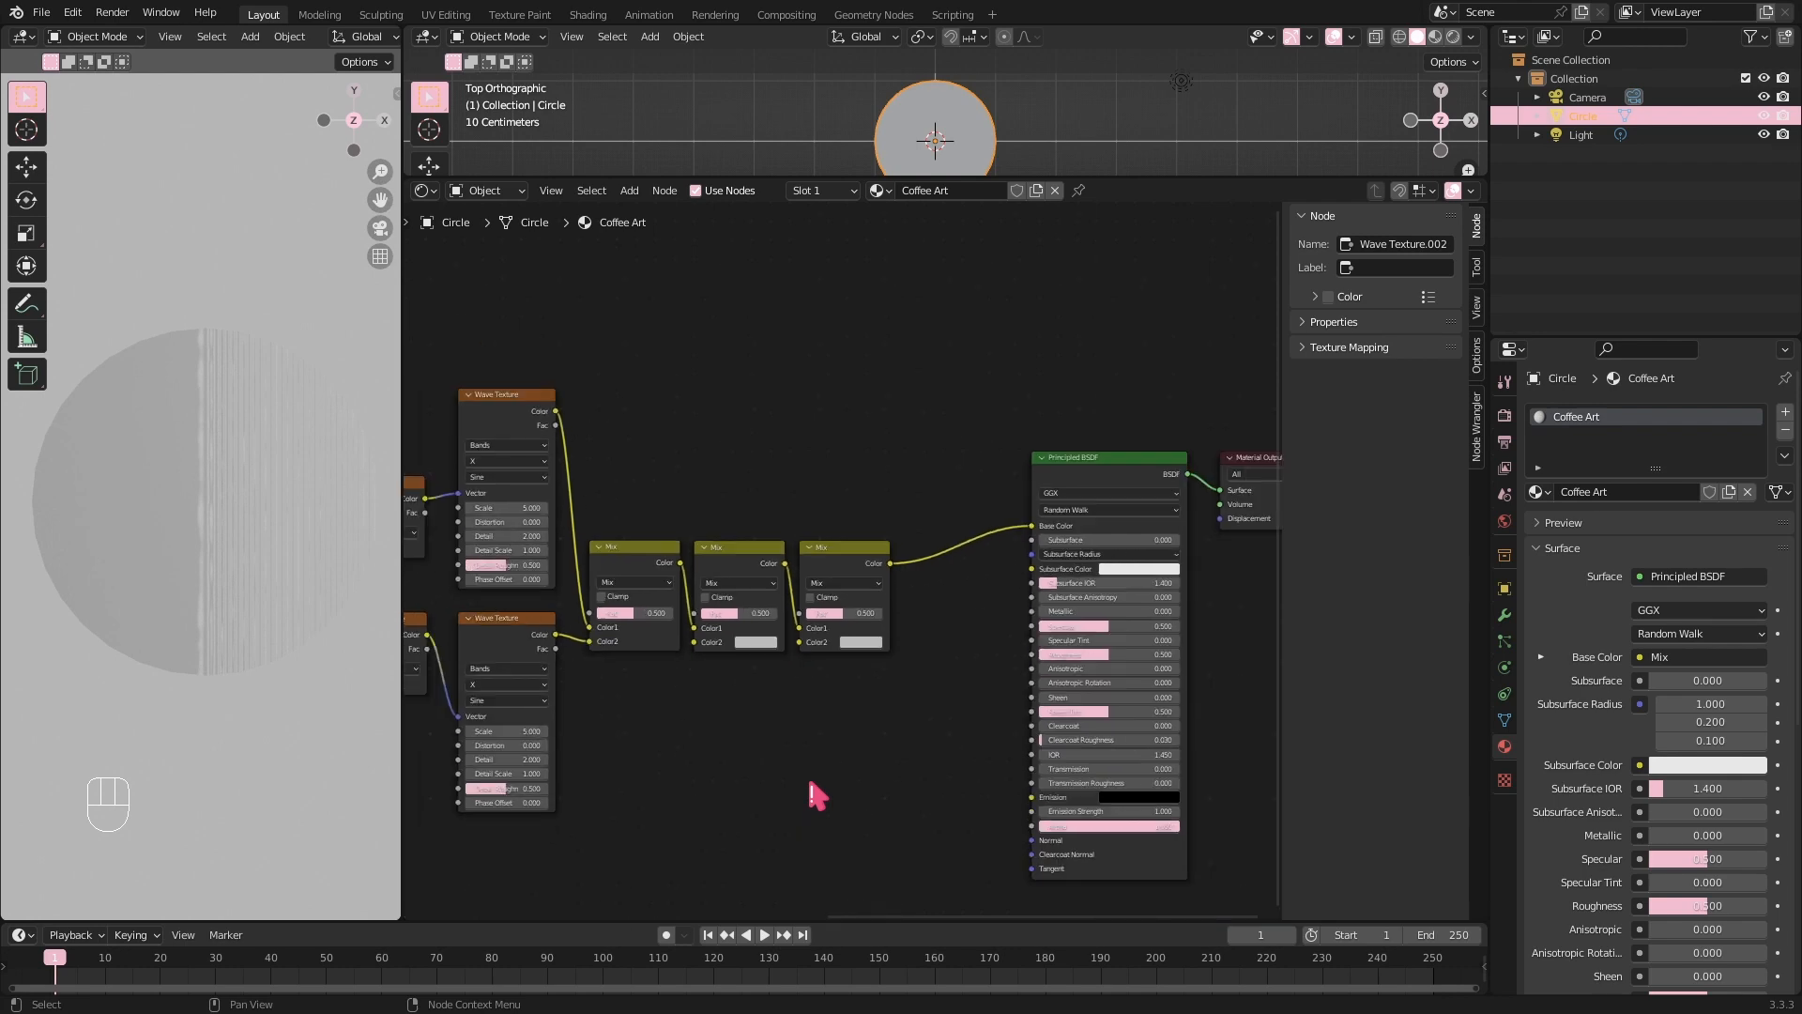
pyautogui.keyDown('shift'); pyautogui.moveTo(671, 720); pyautogui.dragTo(1096, 700, button='middle'); pyautogui.keyUp('shift')
pyautogui.scroll(4, 859, 800)
pyautogui.scroll(5, 862, 805)
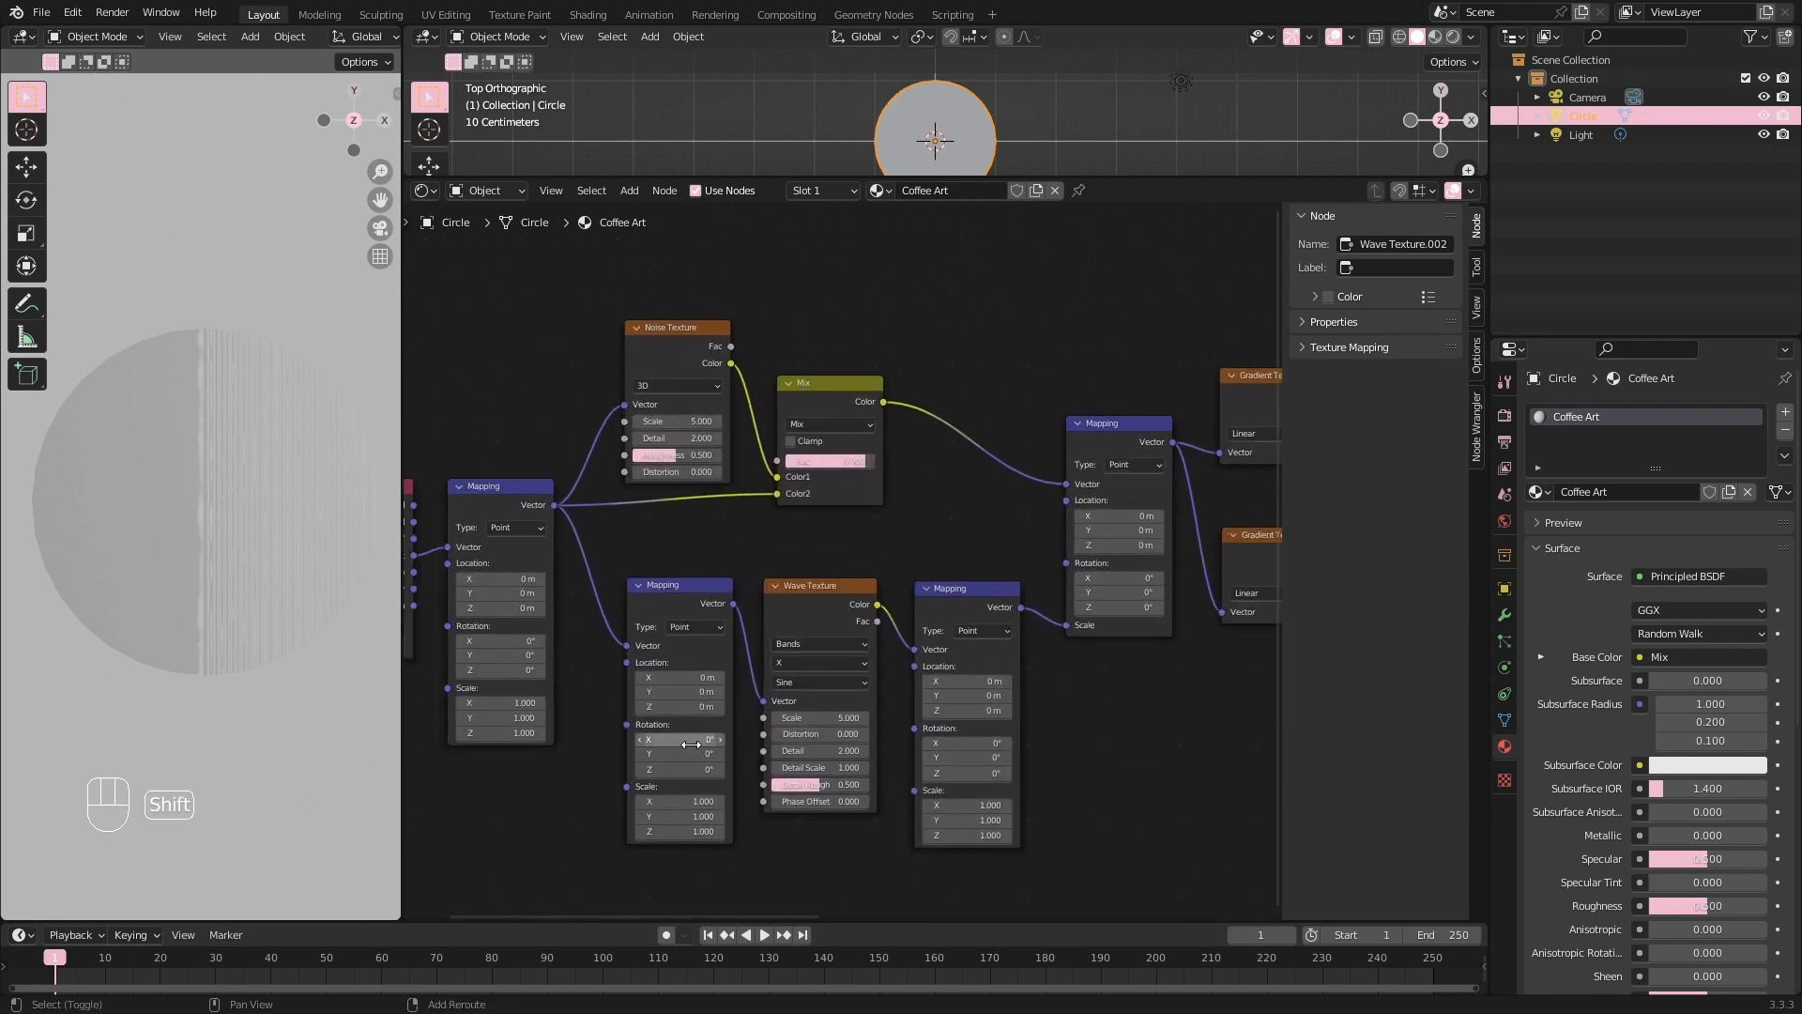
pyautogui.keyDown('shift'); pyautogui.moveTo(872, 748); pyautogui.dragTo(892, 723, button='middle'); pyautogui.keyUp('shift')
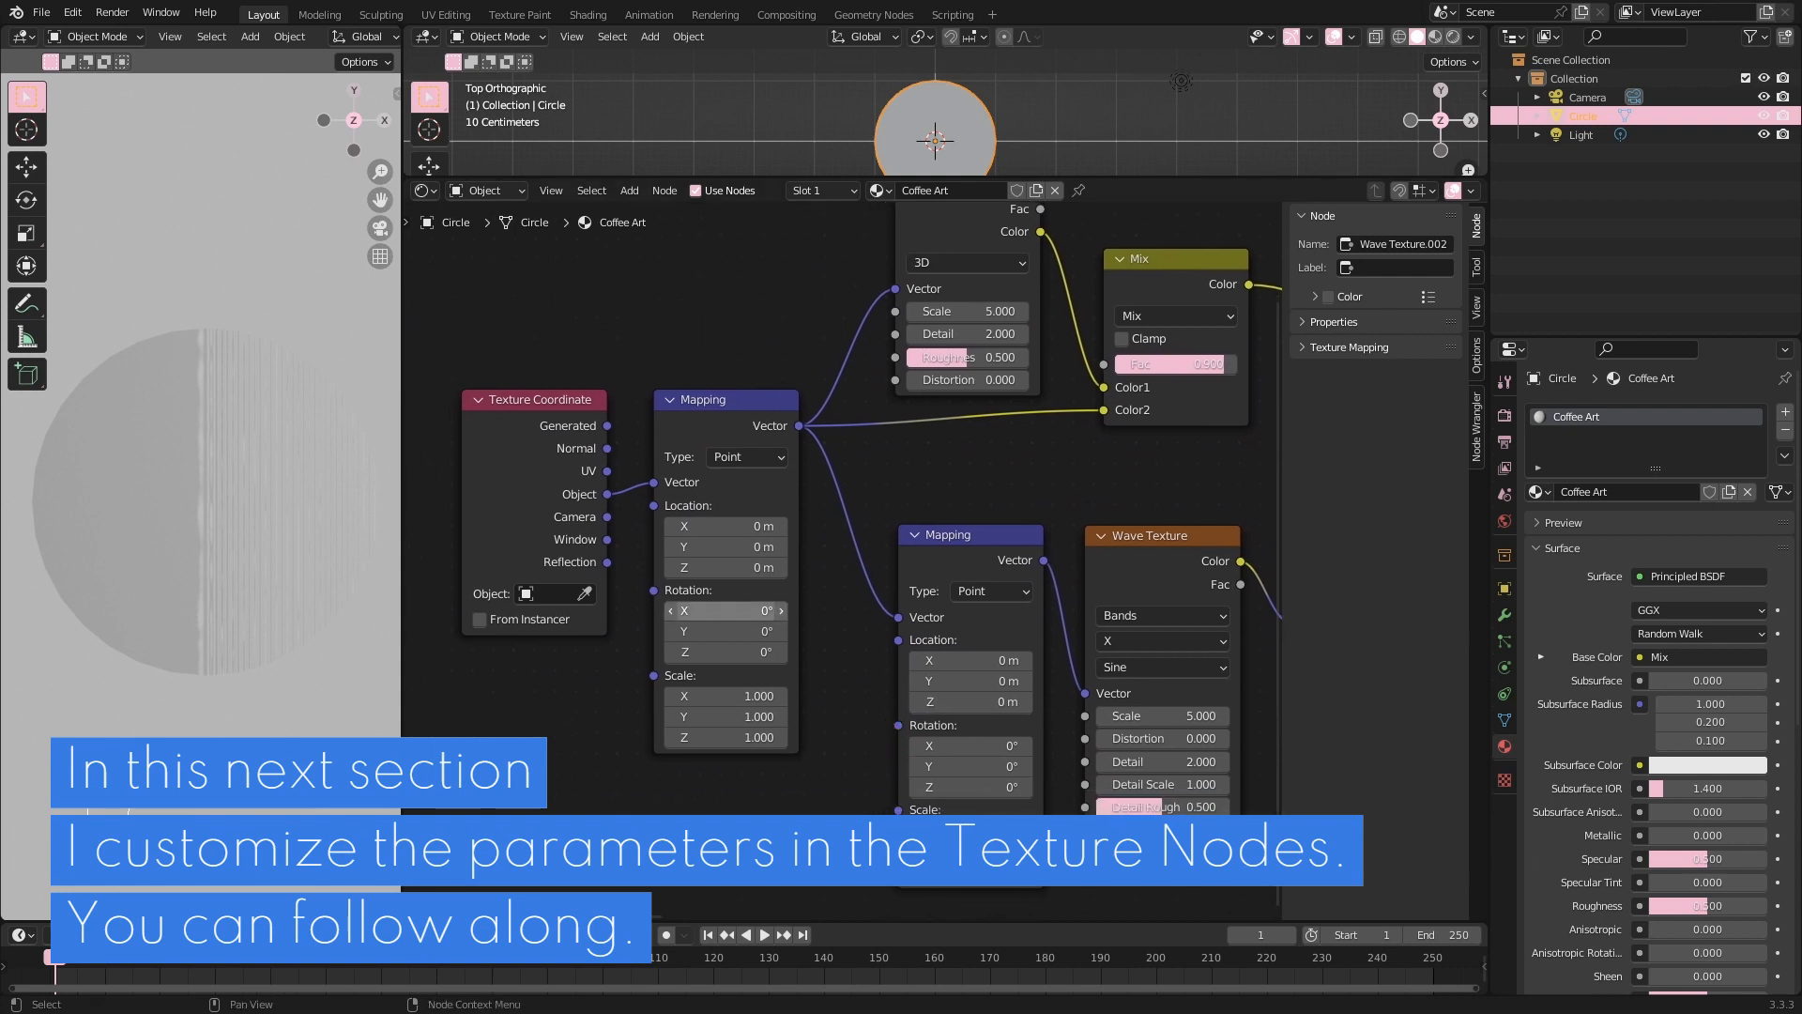
pyautogui.scroll(2, 798, 601)
pyautogui.moveTo(807, 722); pyautogui.dragTo(871, 695, button='middle')
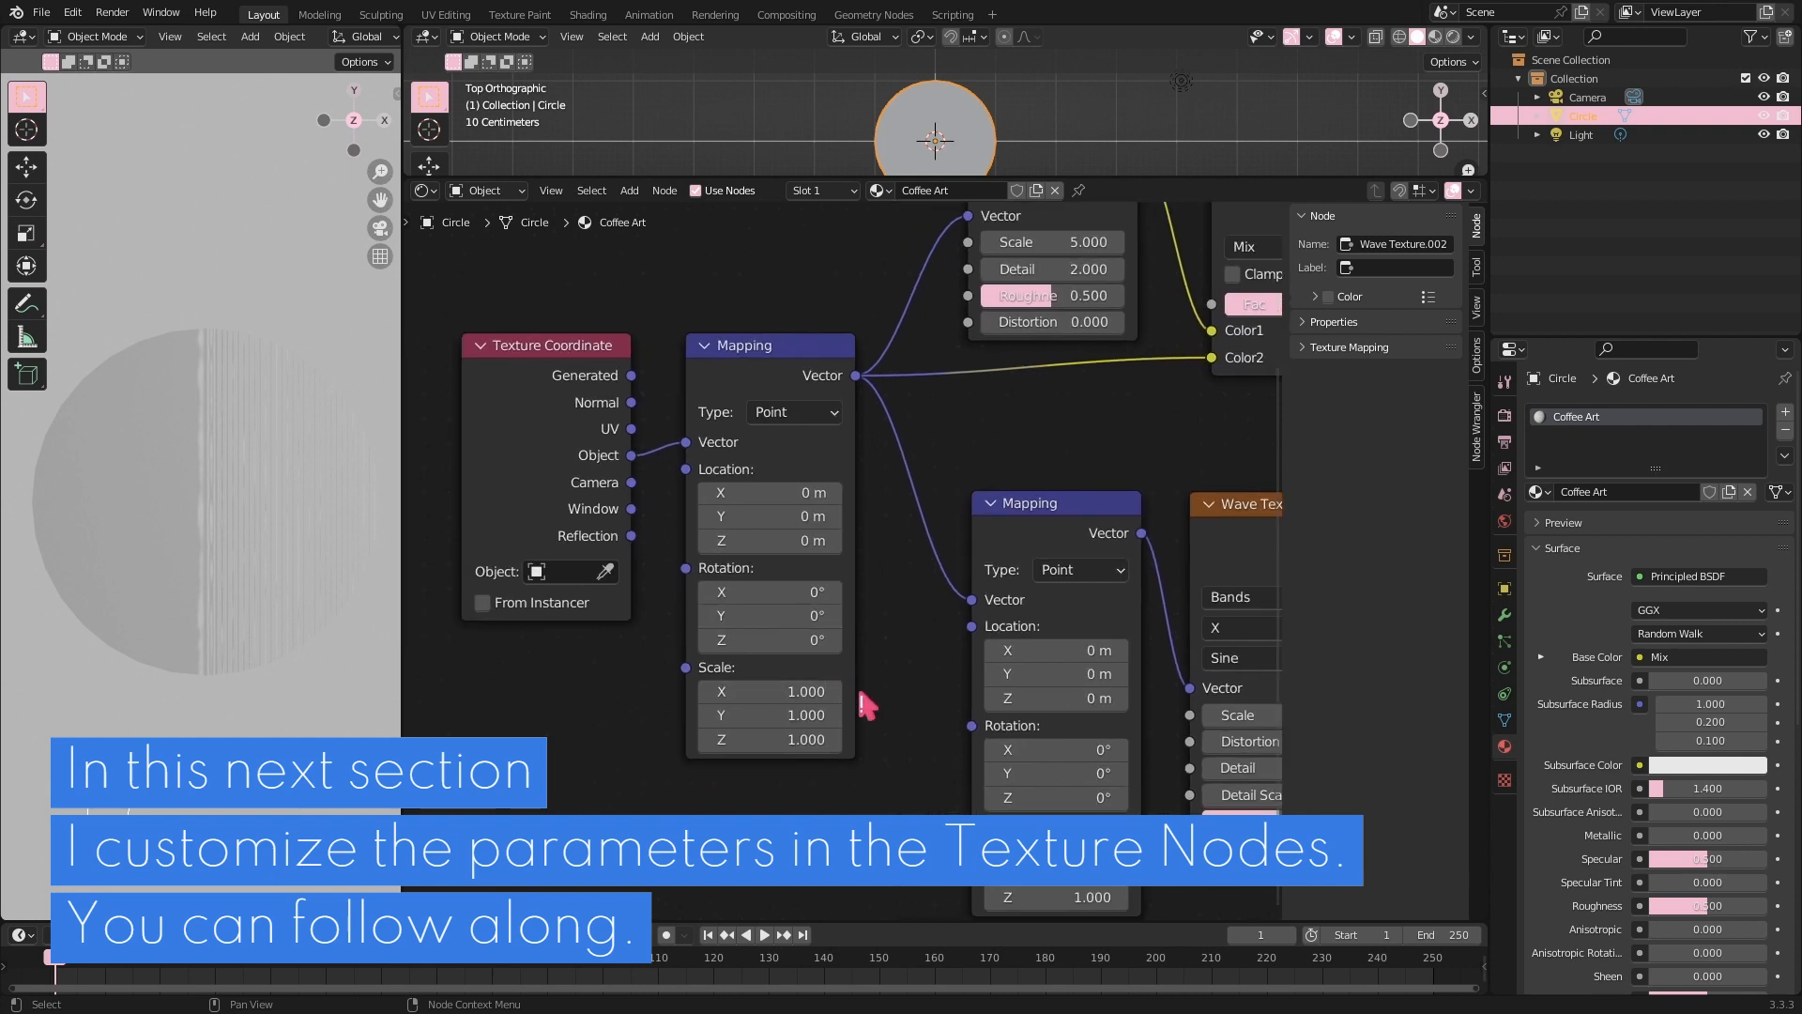
pyautogui.scroll(1, 851, 566)
pyautogui.click(765, 487)
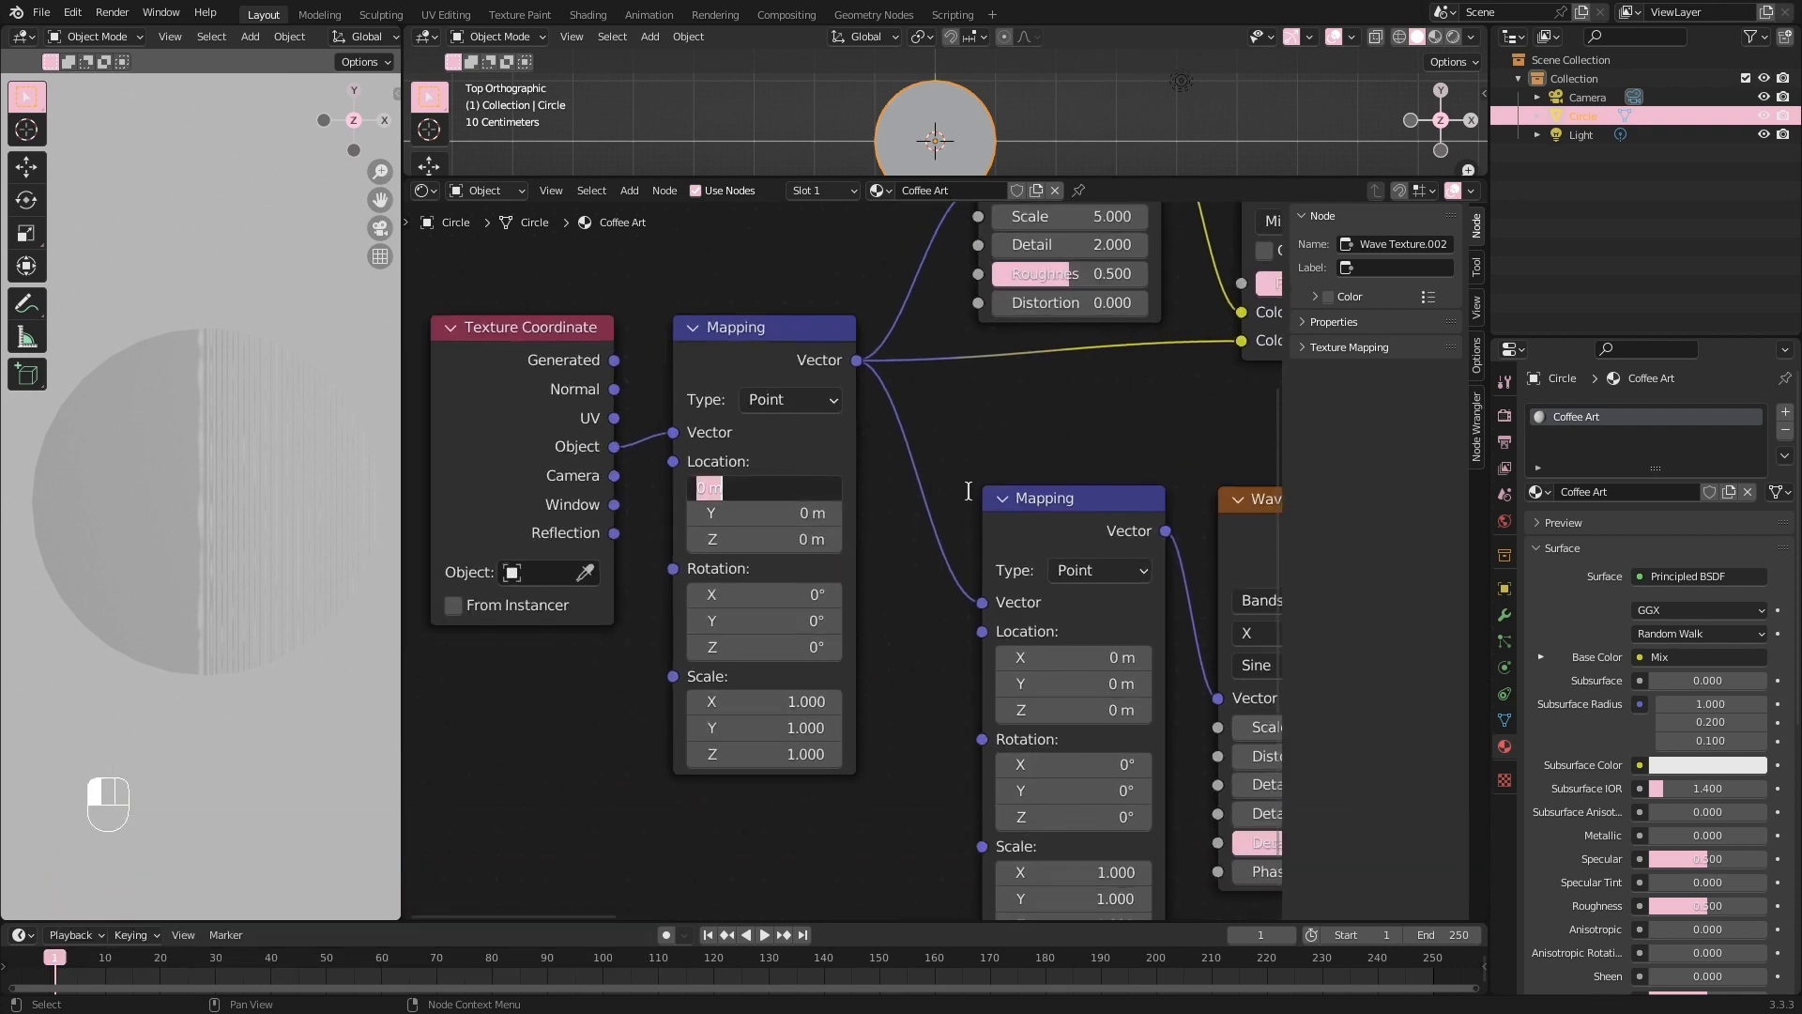
pyautogui.write('0.6')
pyautogui.press('Return')
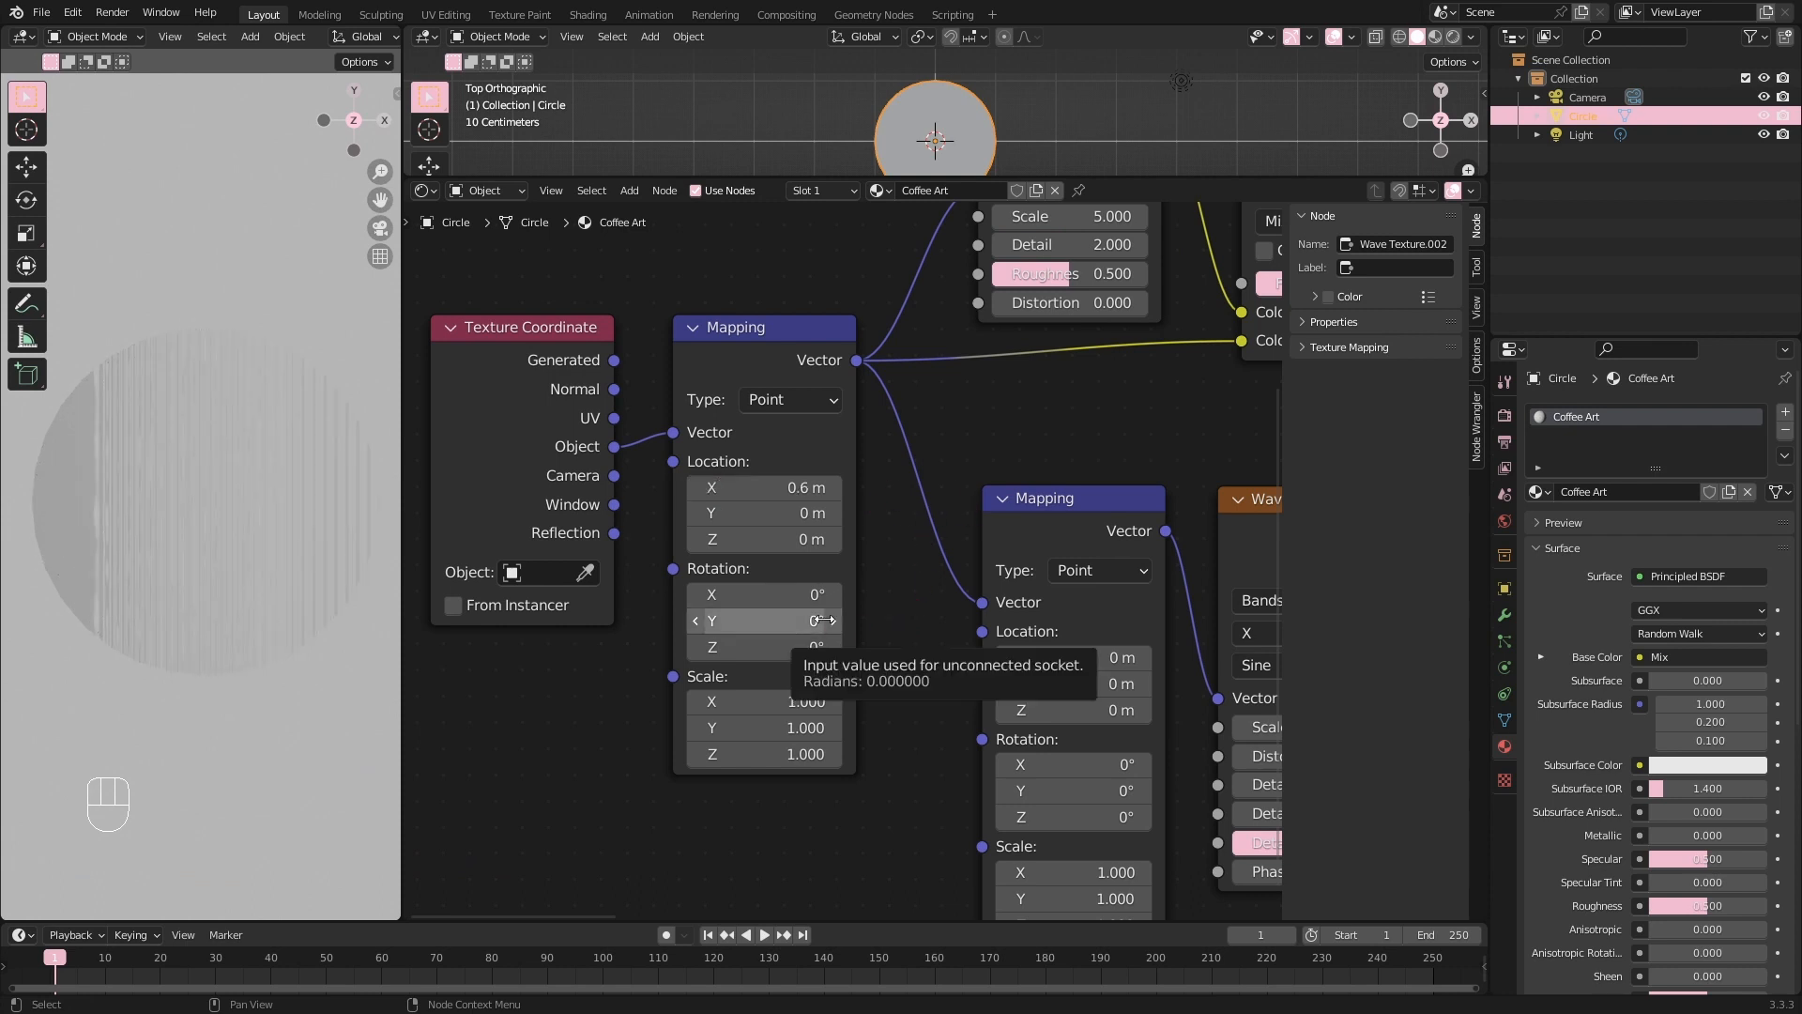
pyautogui.click(813, 647)
pyautogui.write('90')
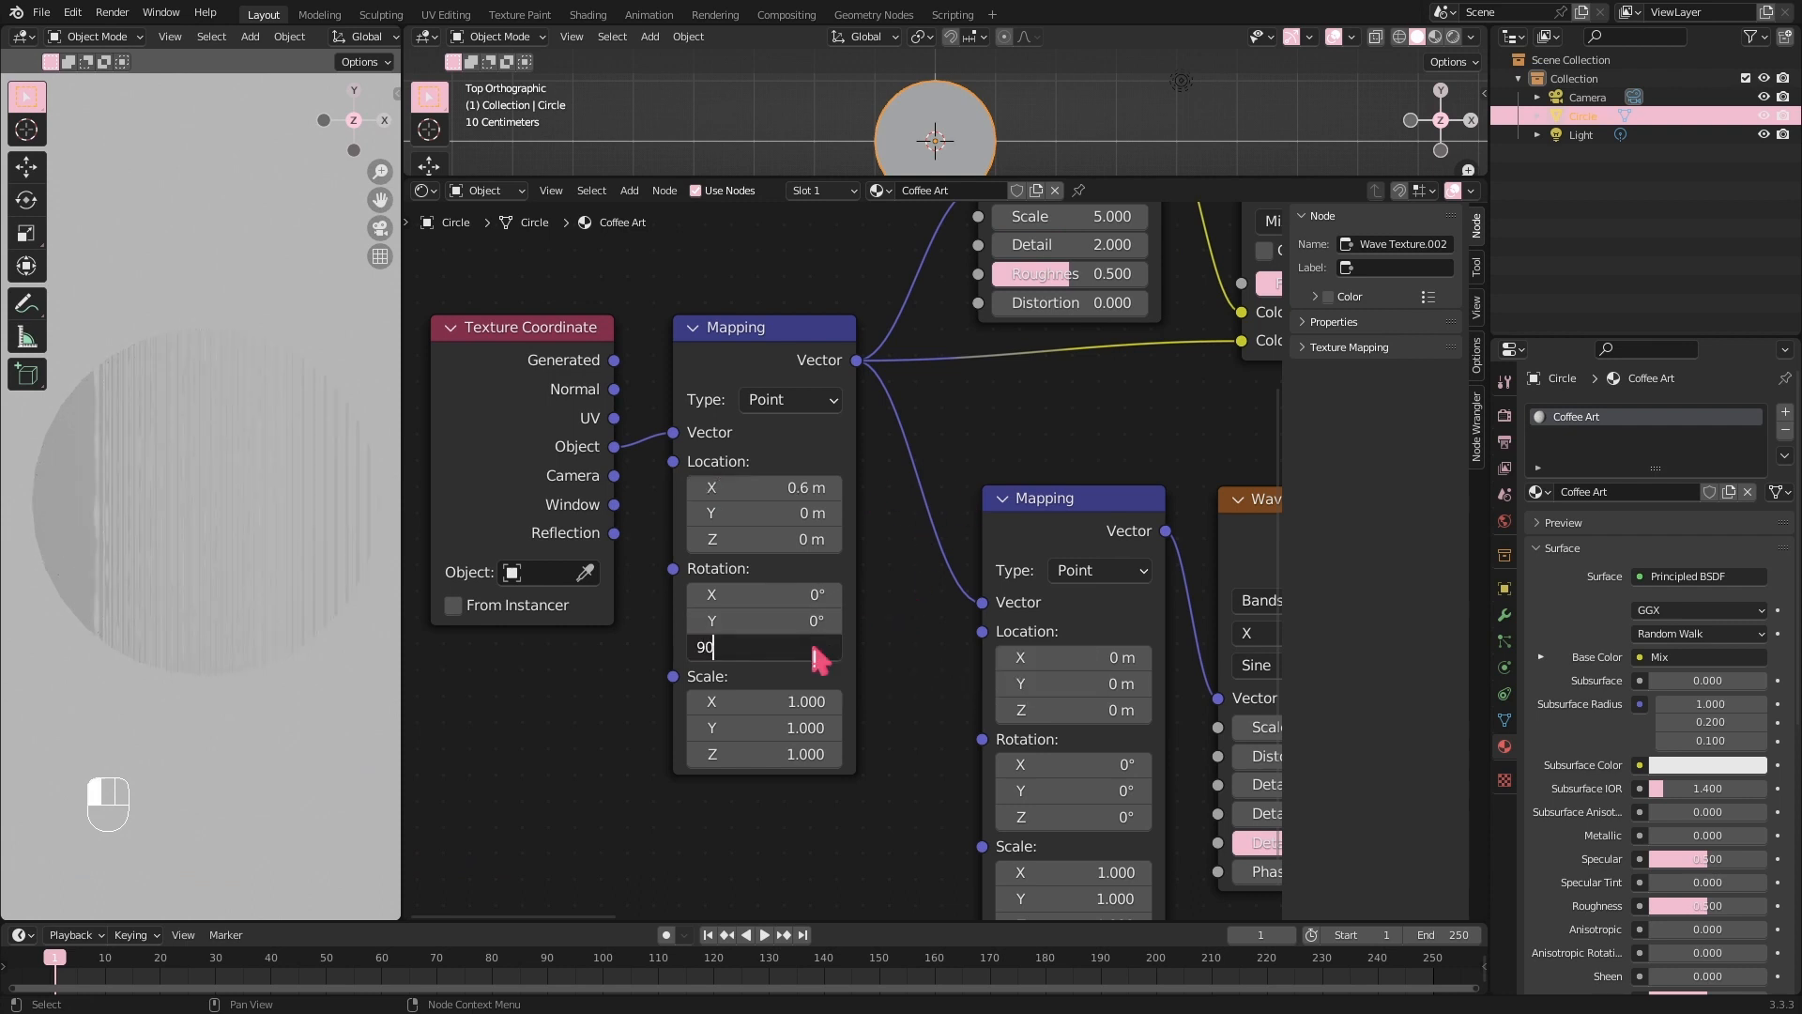
pyautogui.press('Return')
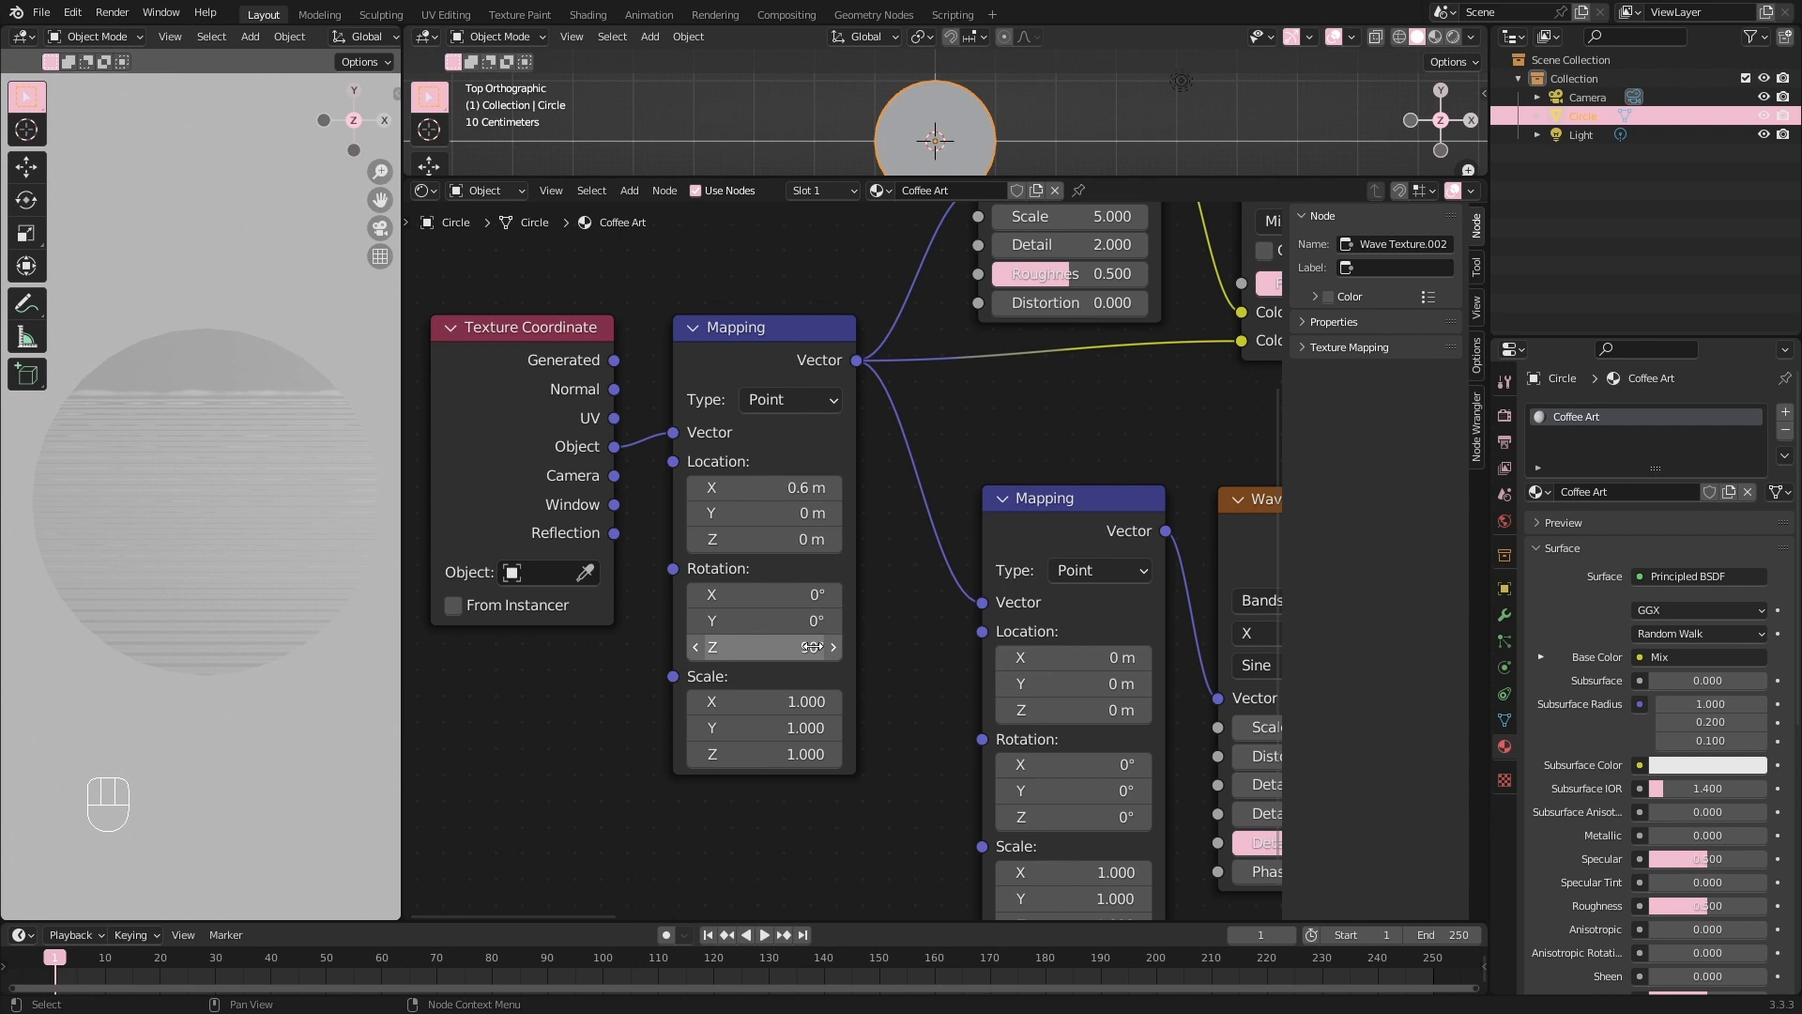
# Set Rotation Z to 90° on the Mapping node feeding the first Wave Texture.
pyautogui.keyDown('shift'); pyautogui.moveTo(1118, 603); pyautogui.dragTo(640, 392, button='middle'); pyautogui.keyUp('shift')
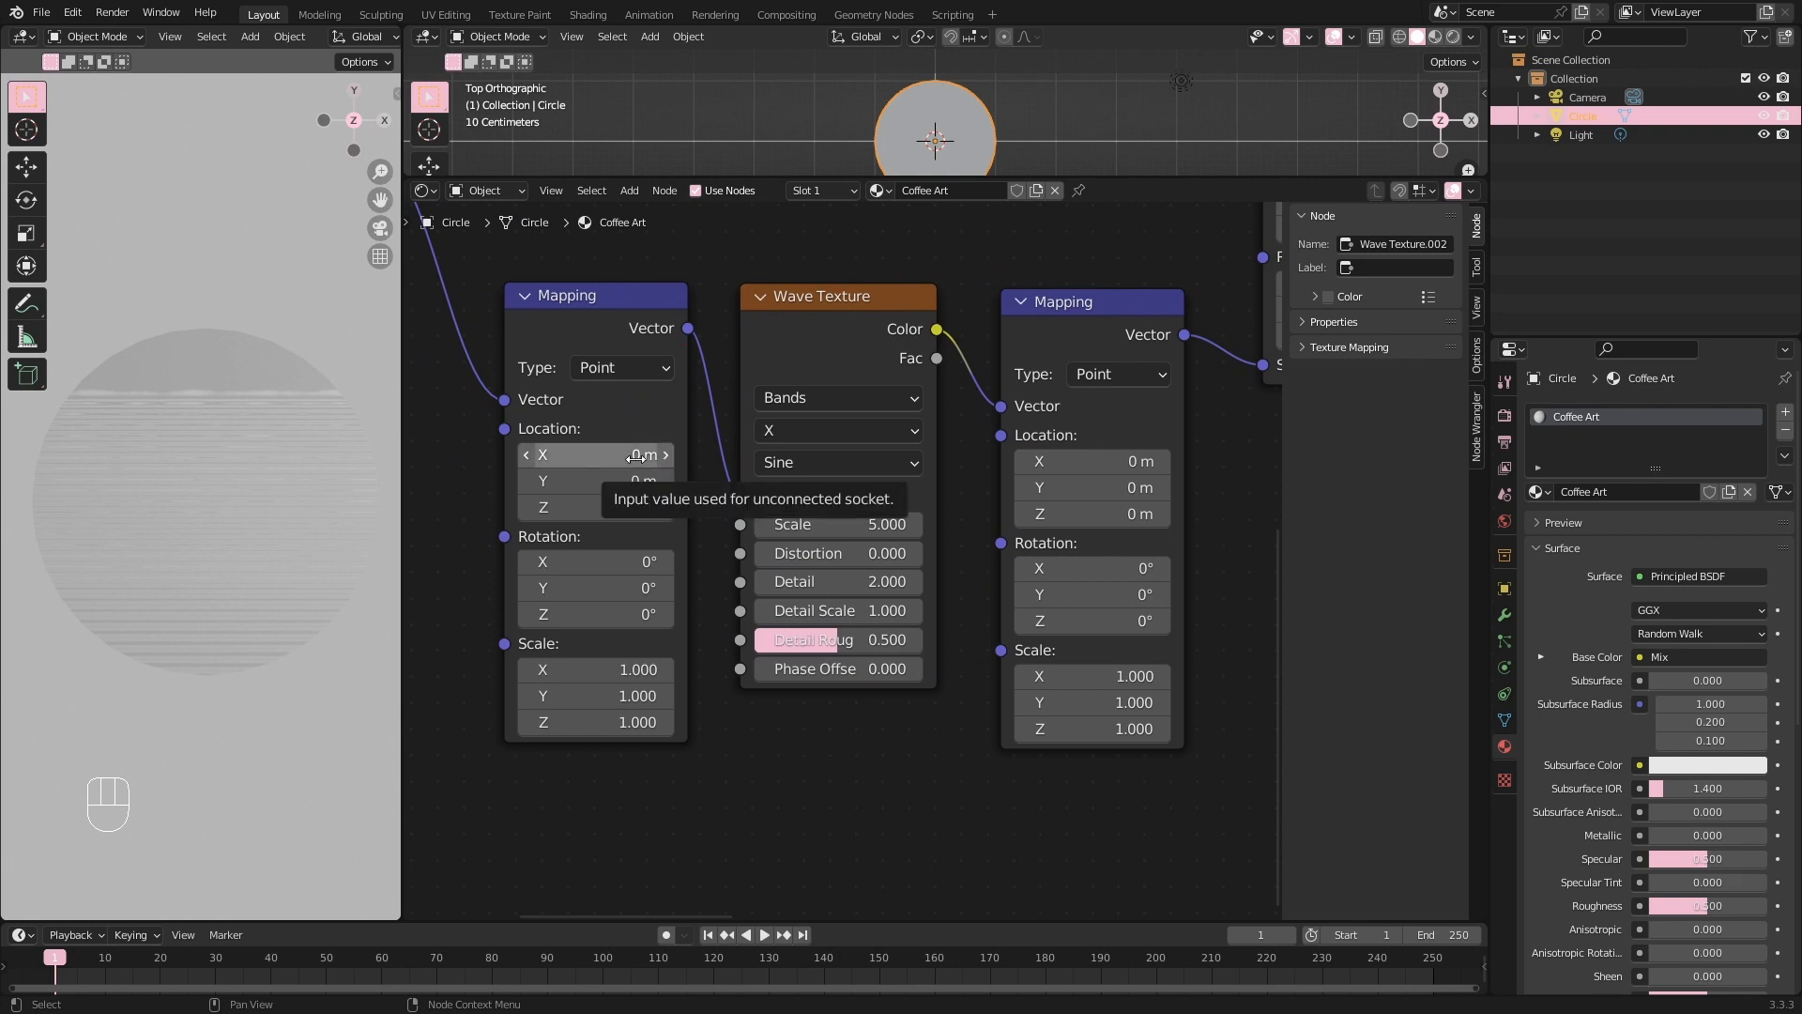
pyautogui.click(653, 614)
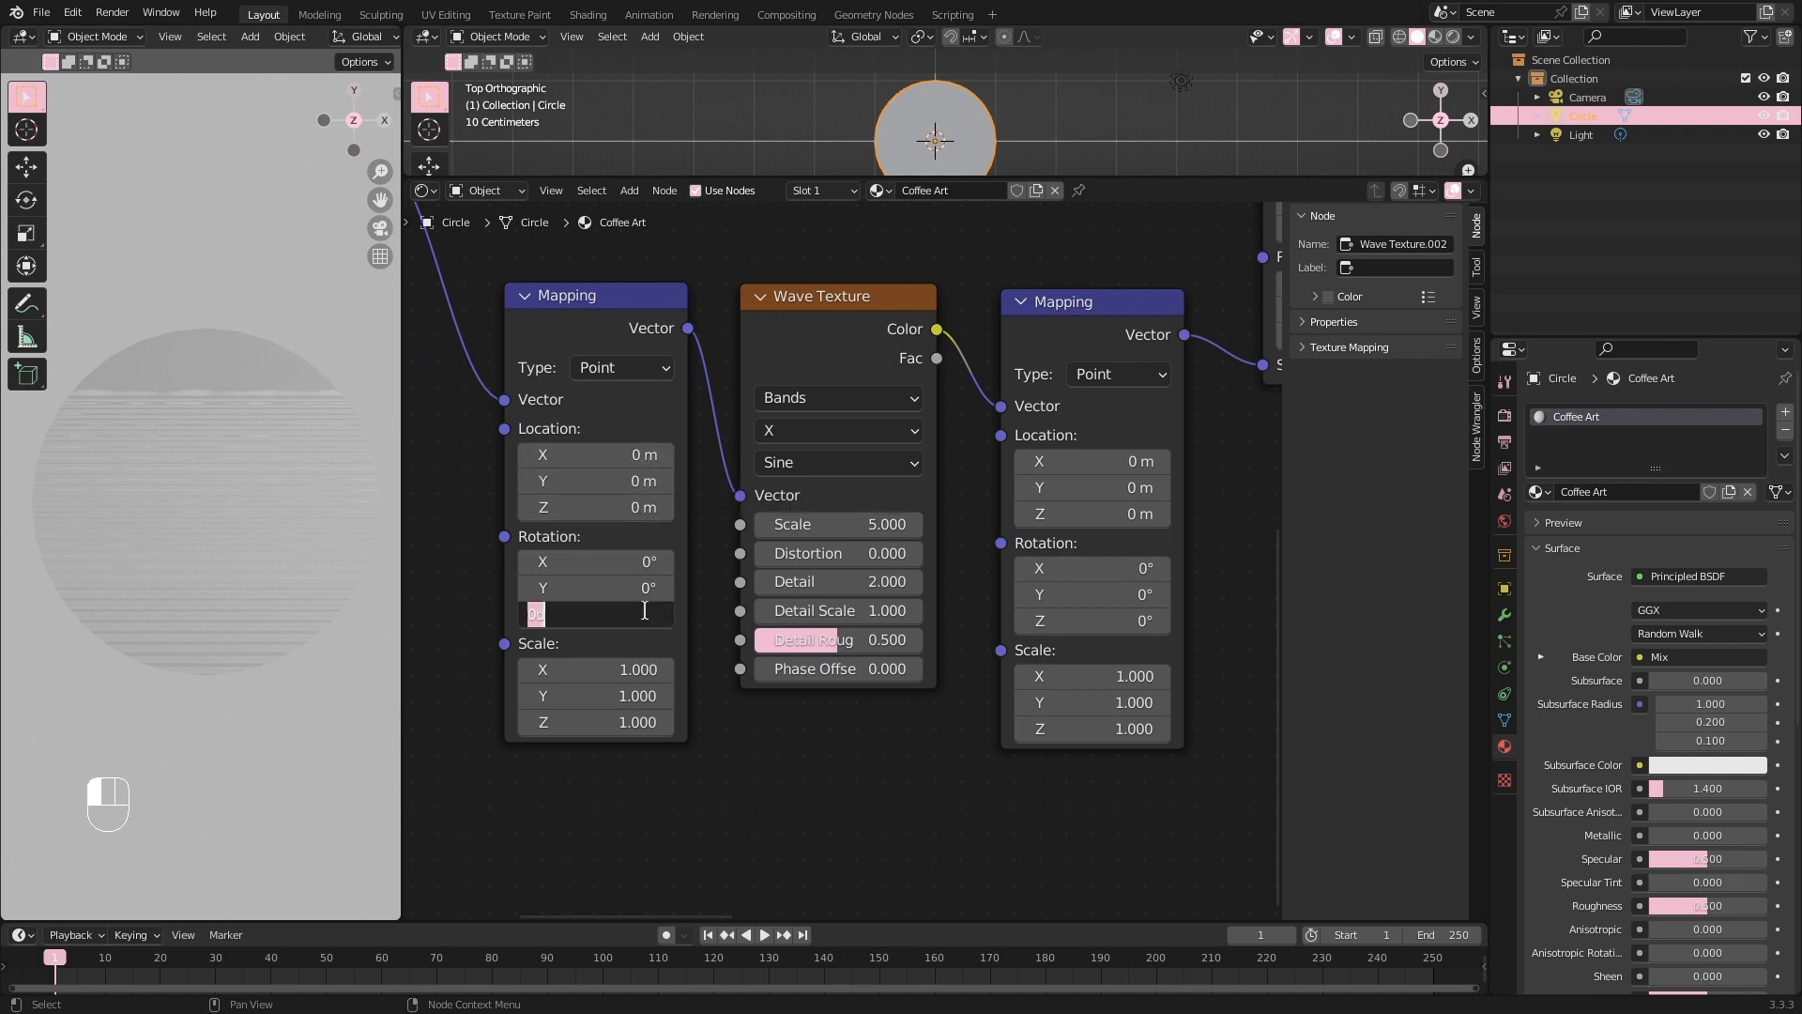
pyautogui.write('90')
pyautogui.press('Return')
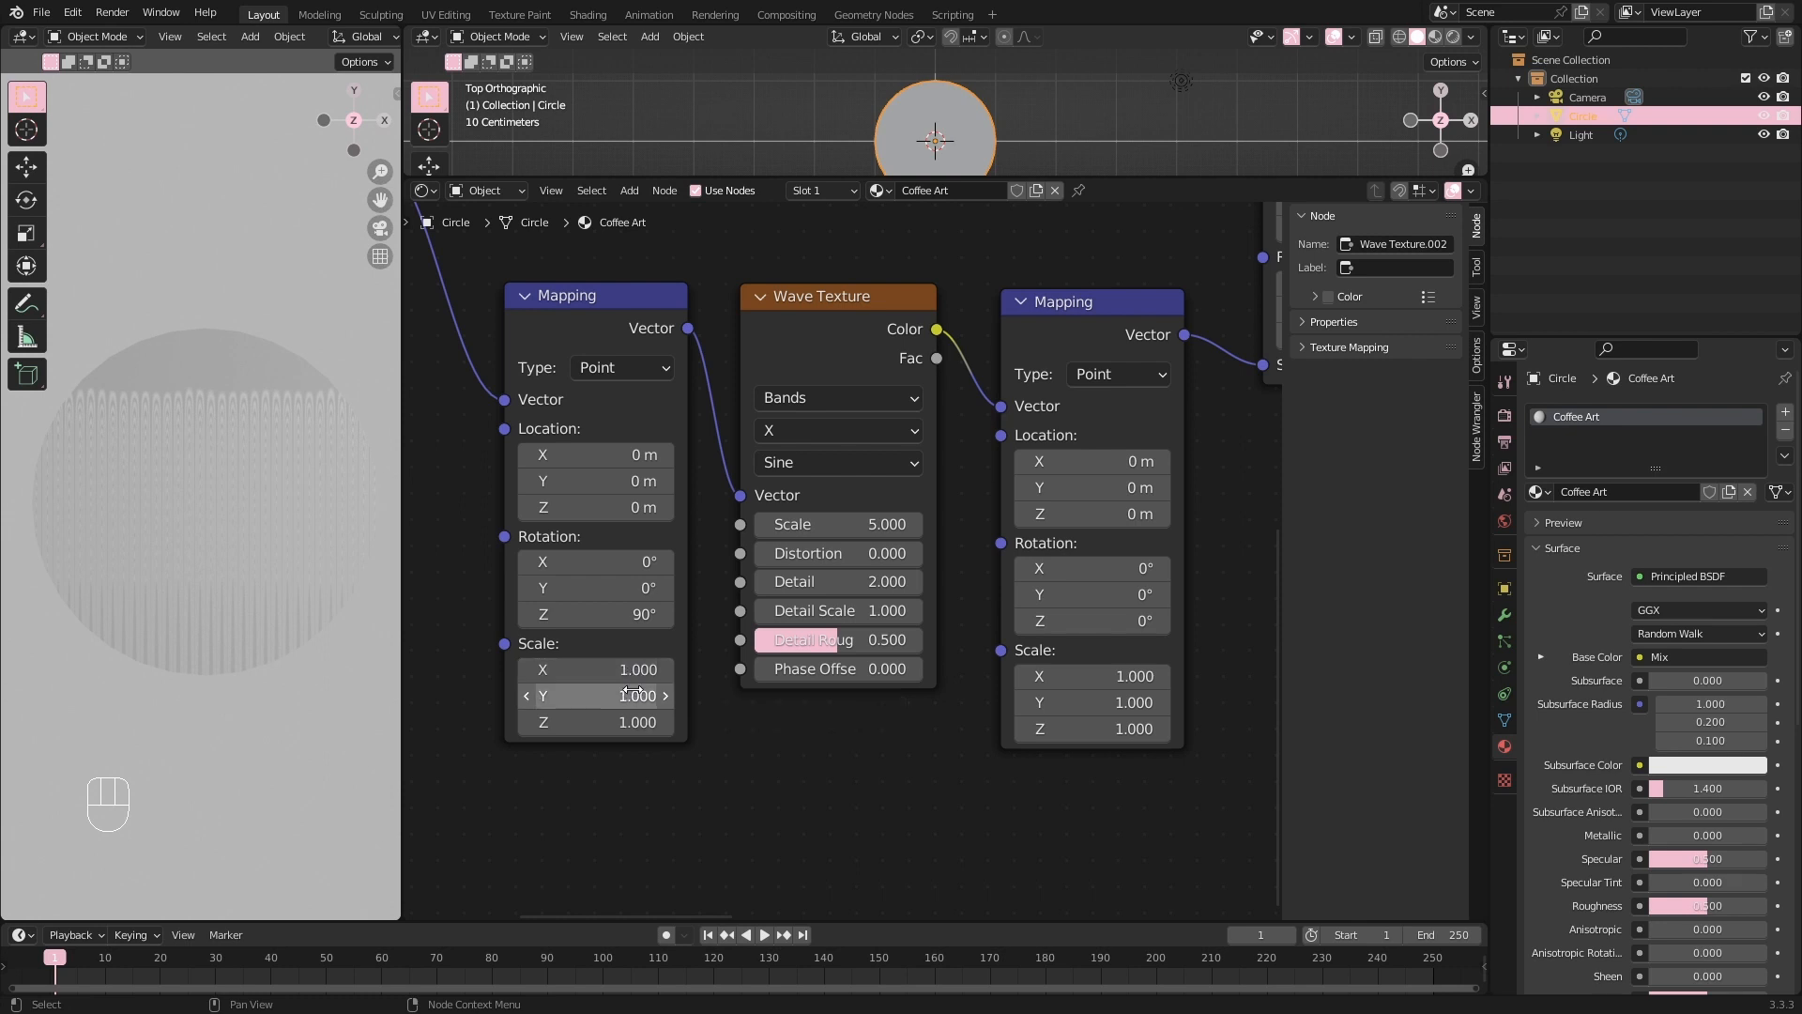
# Set the Scale of the Mapping node feeding the first Wave Texture to X 0, Y -0.4 and Z 0.
pyautogui.click(630, 695)
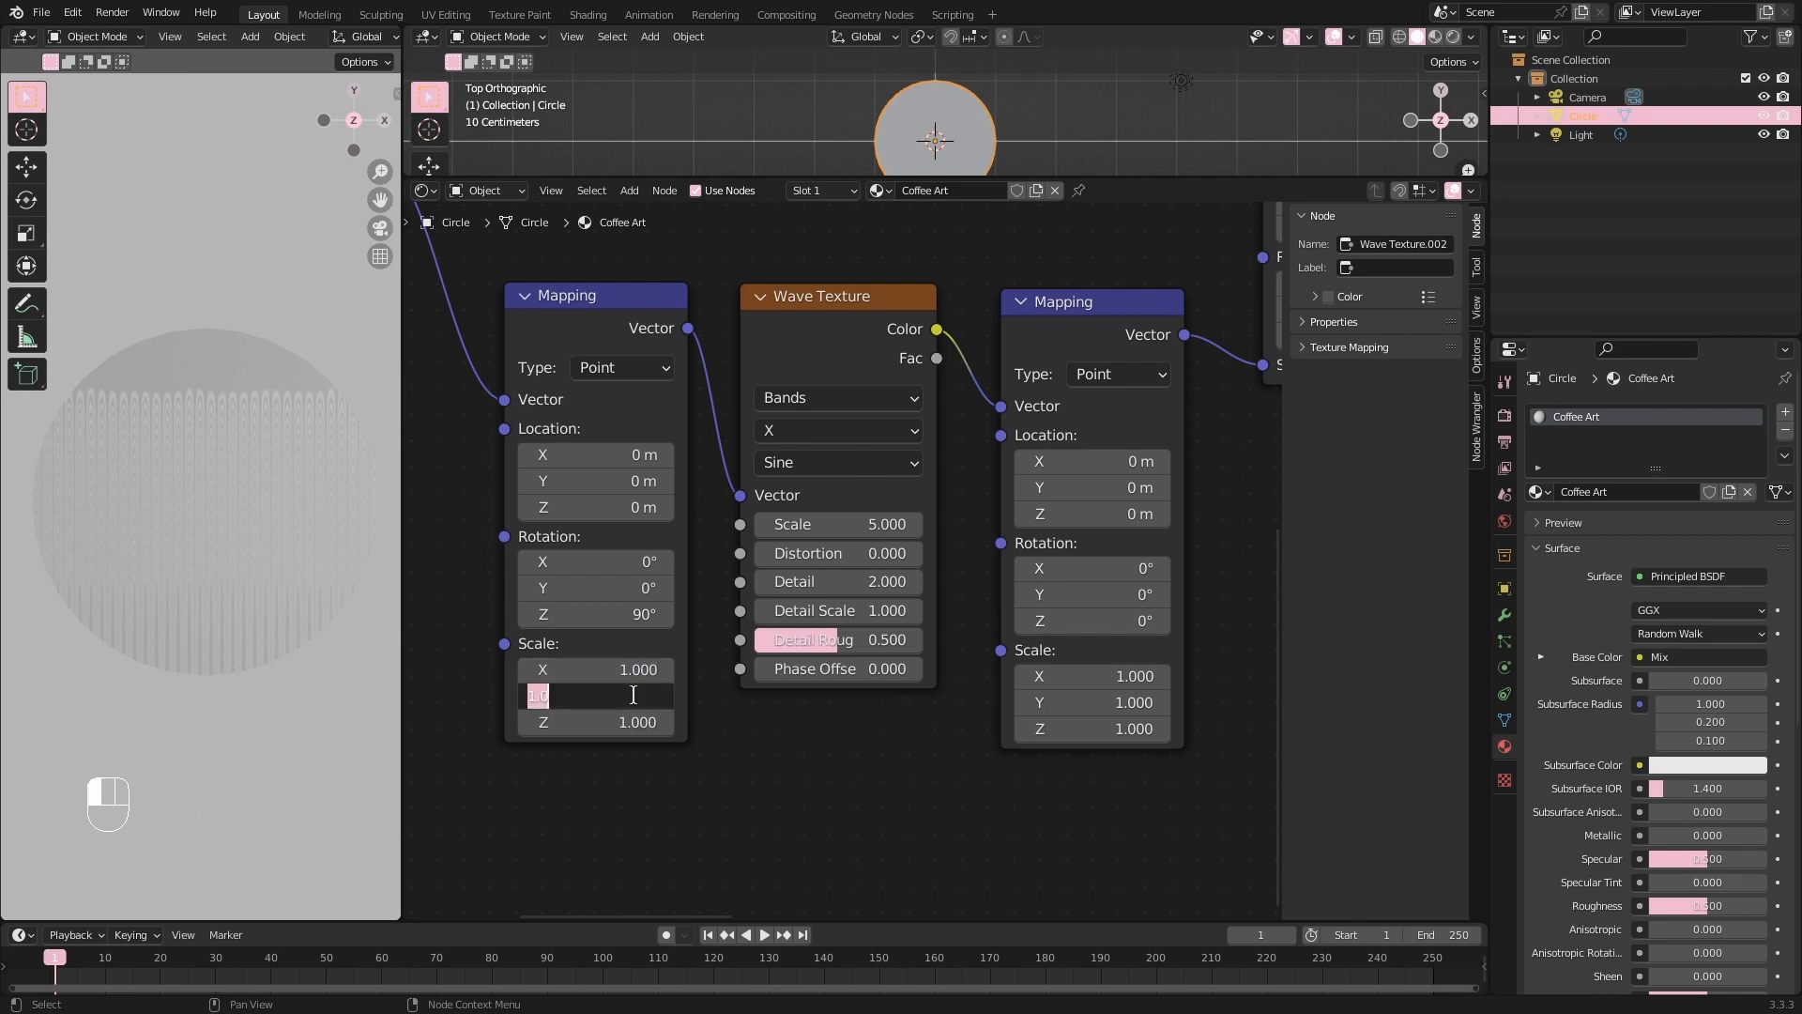
pyautogui.write('-0.4')
pyautogui.press('Return')
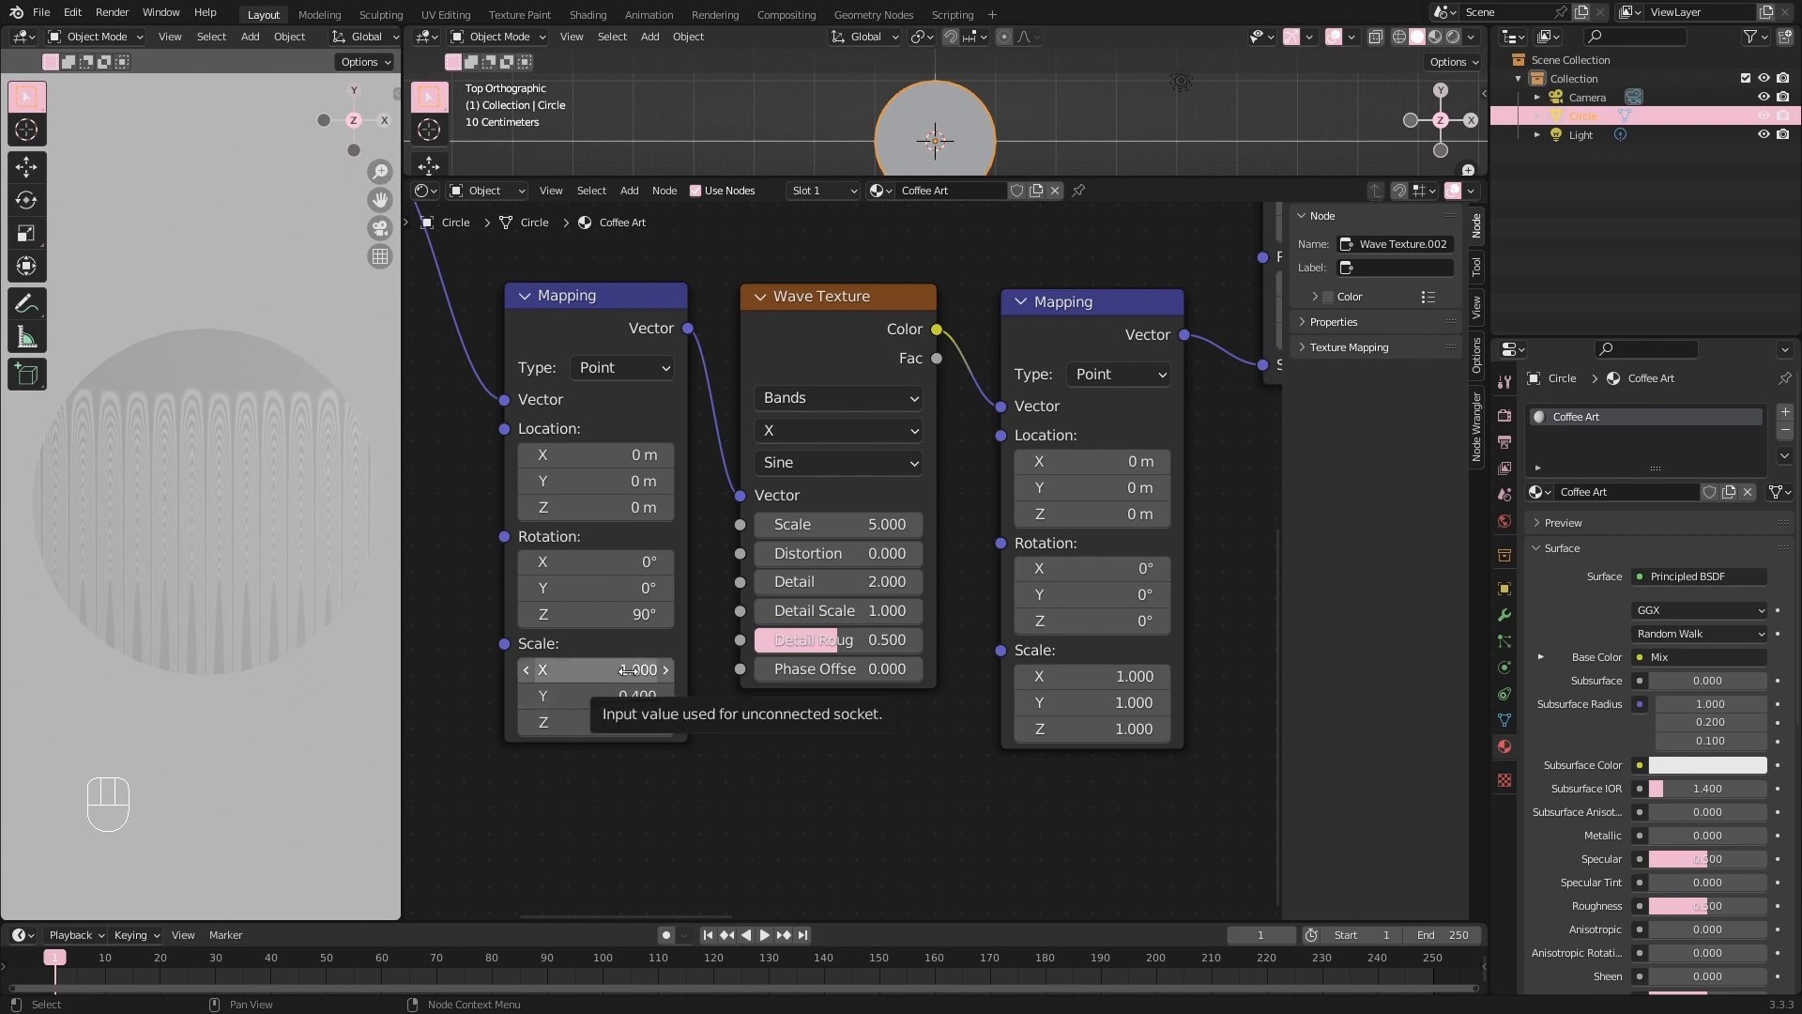
pyautogui.click(623, 672)
pyautogui.write('0')
pyautogui.press('Return')
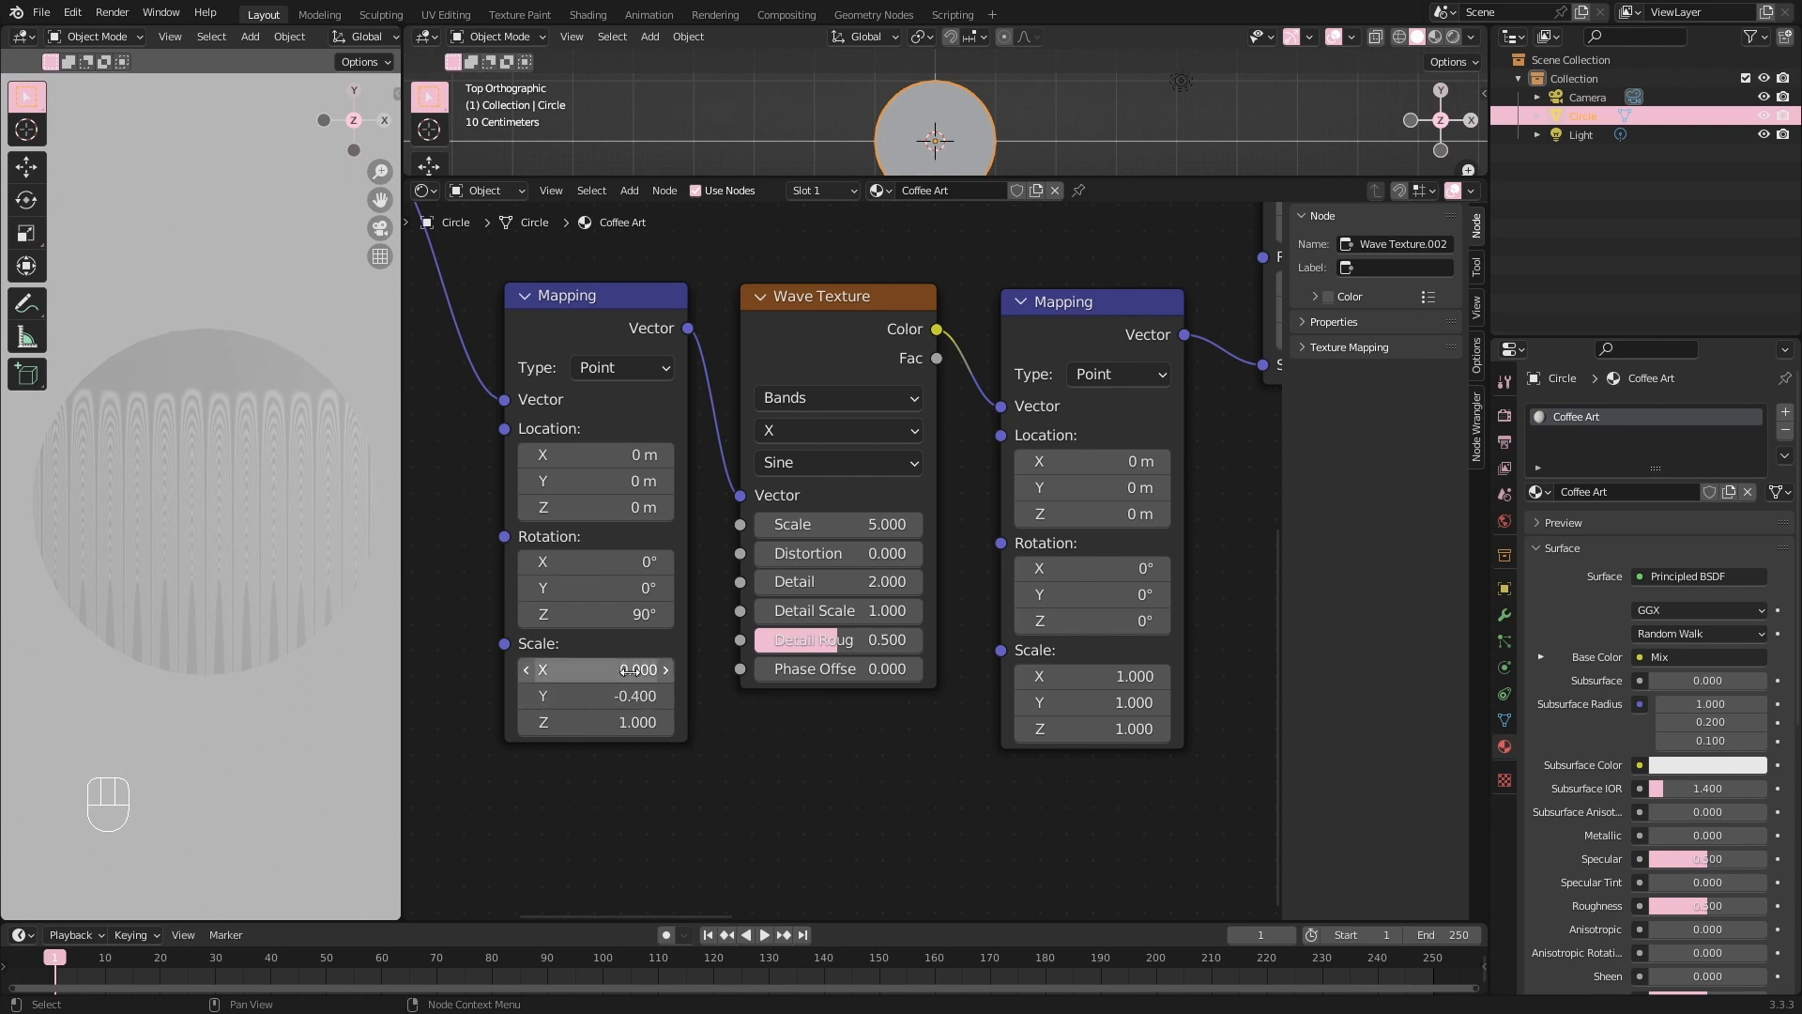
pyautogui.click(624, 723)
pyautogui.write('0')
pyautogui.press('Return')
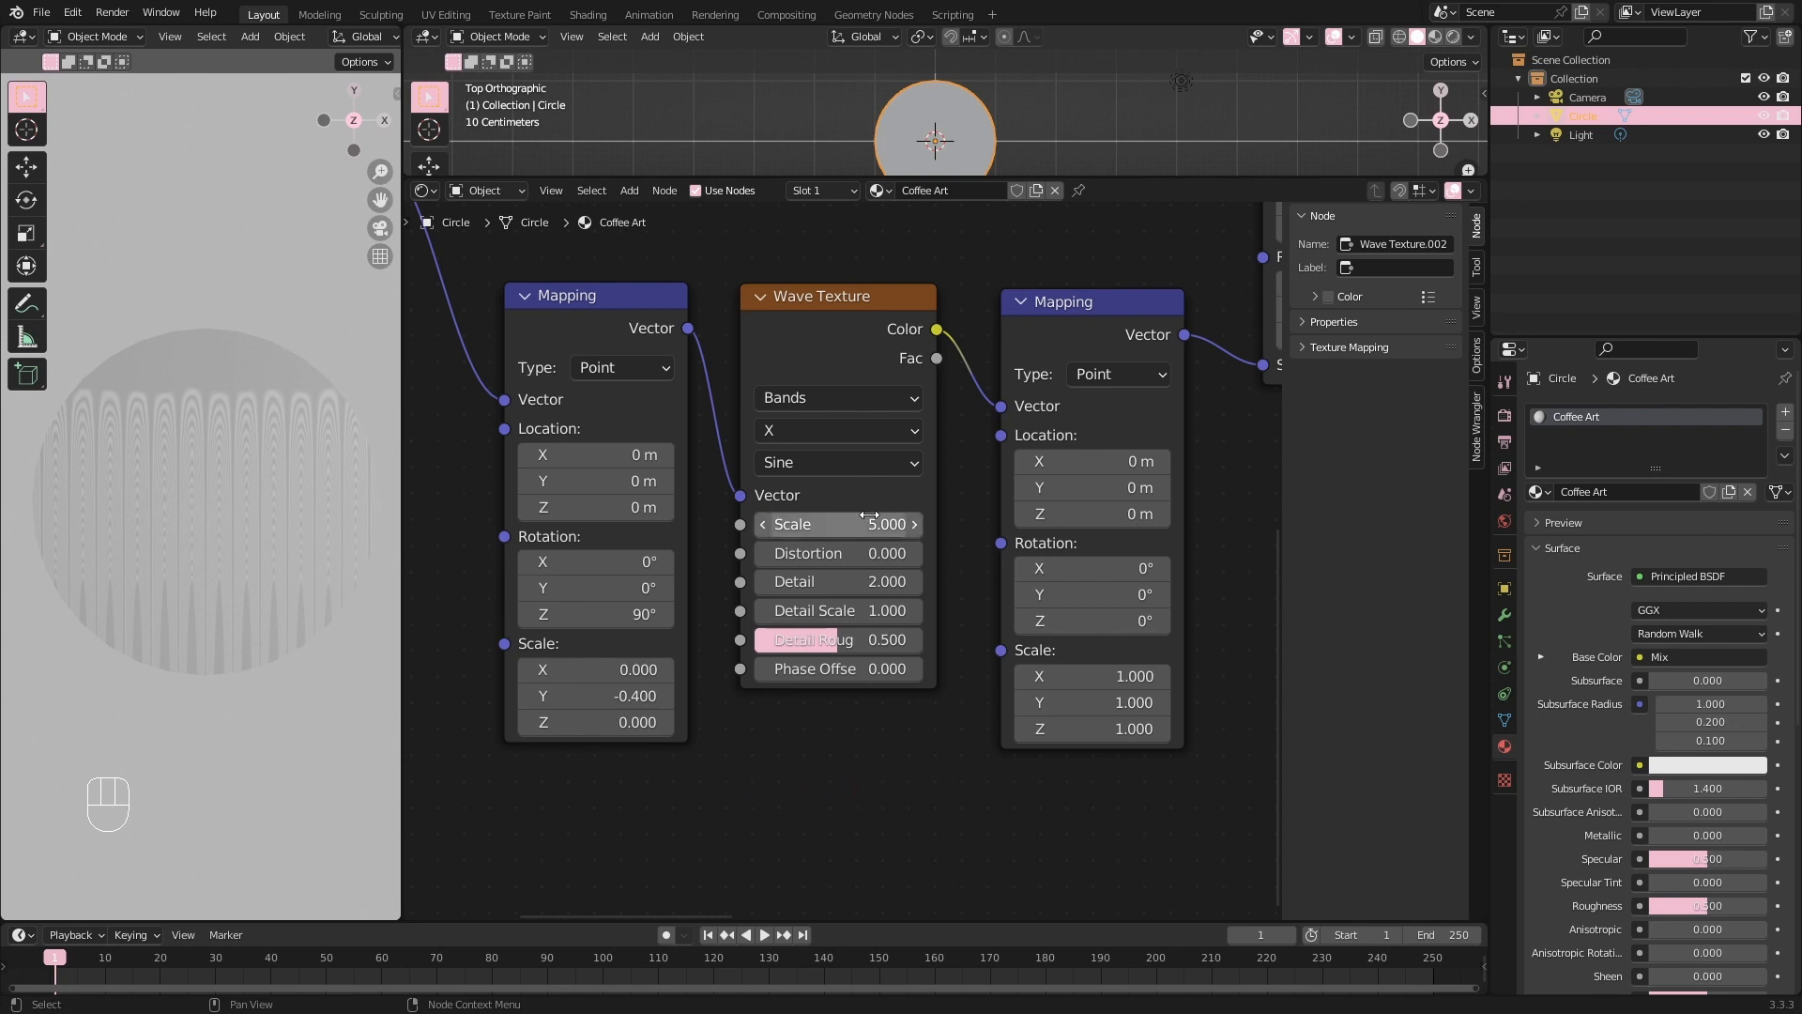
# Change the wave profile of the Wave Texture between the second and third Mapping nodes to Triangle.
pyautogui.click(809, 463)
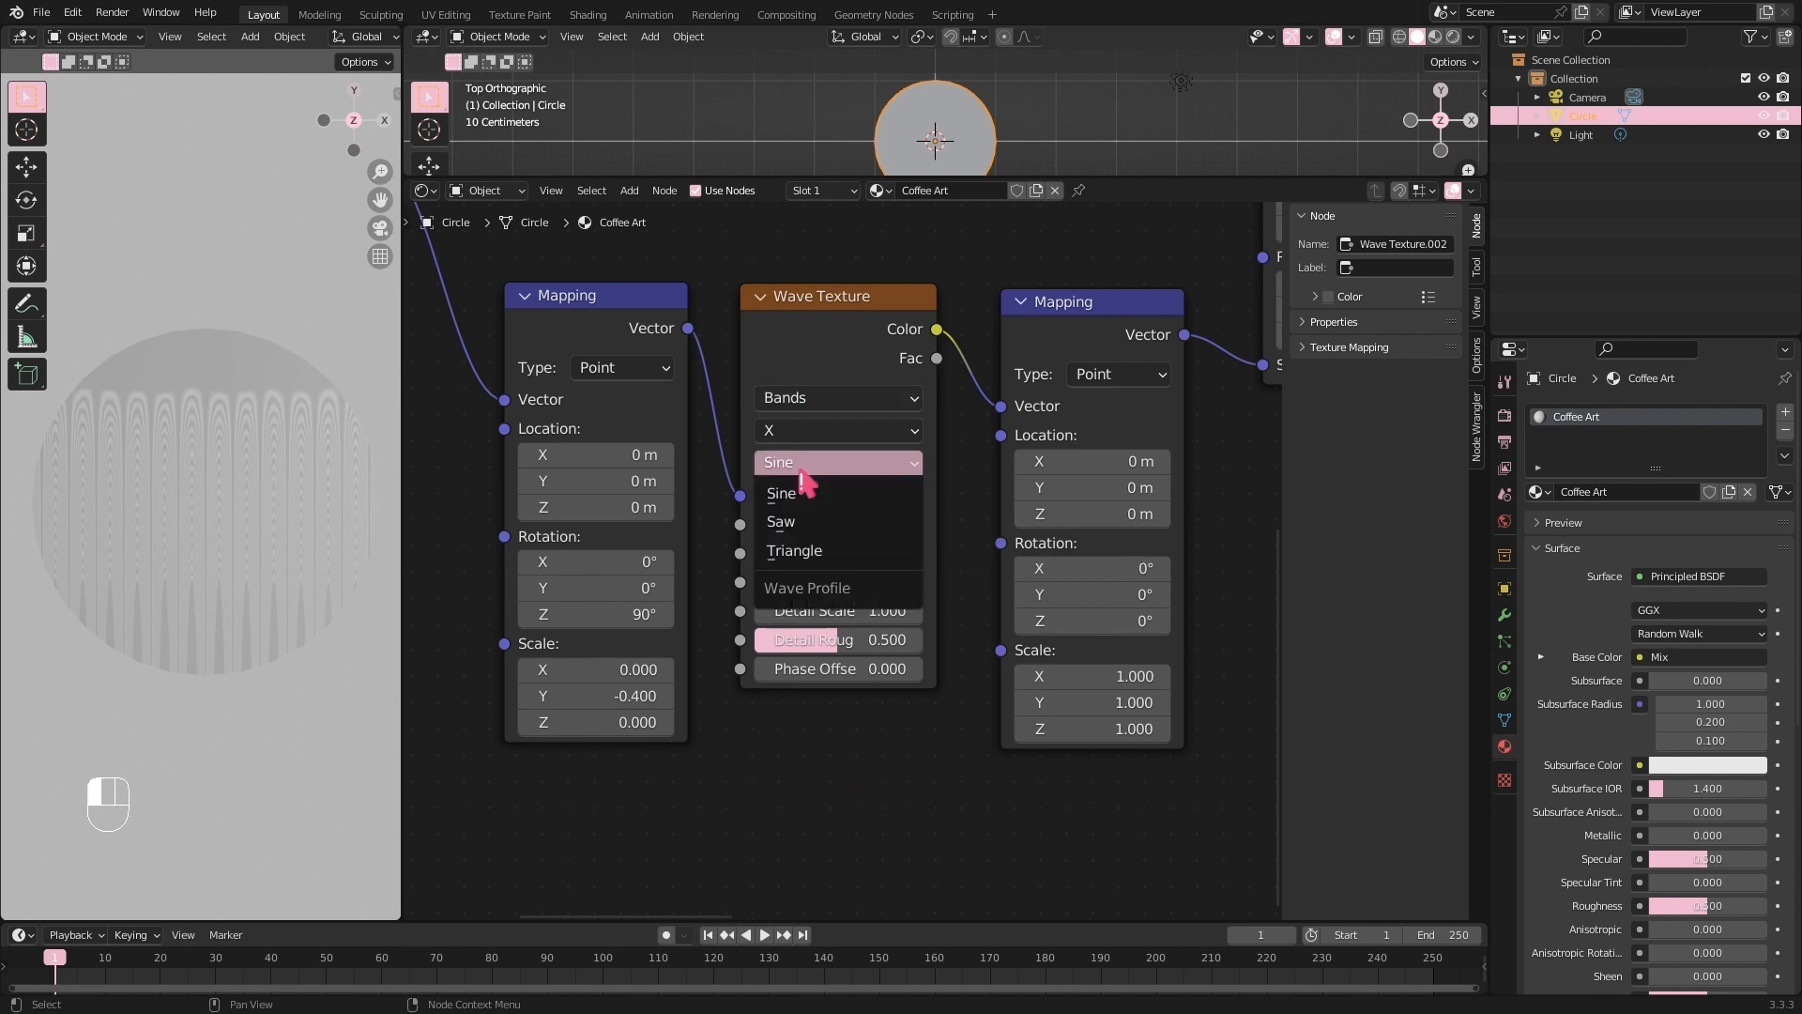
pyautogui.click(798, 552)
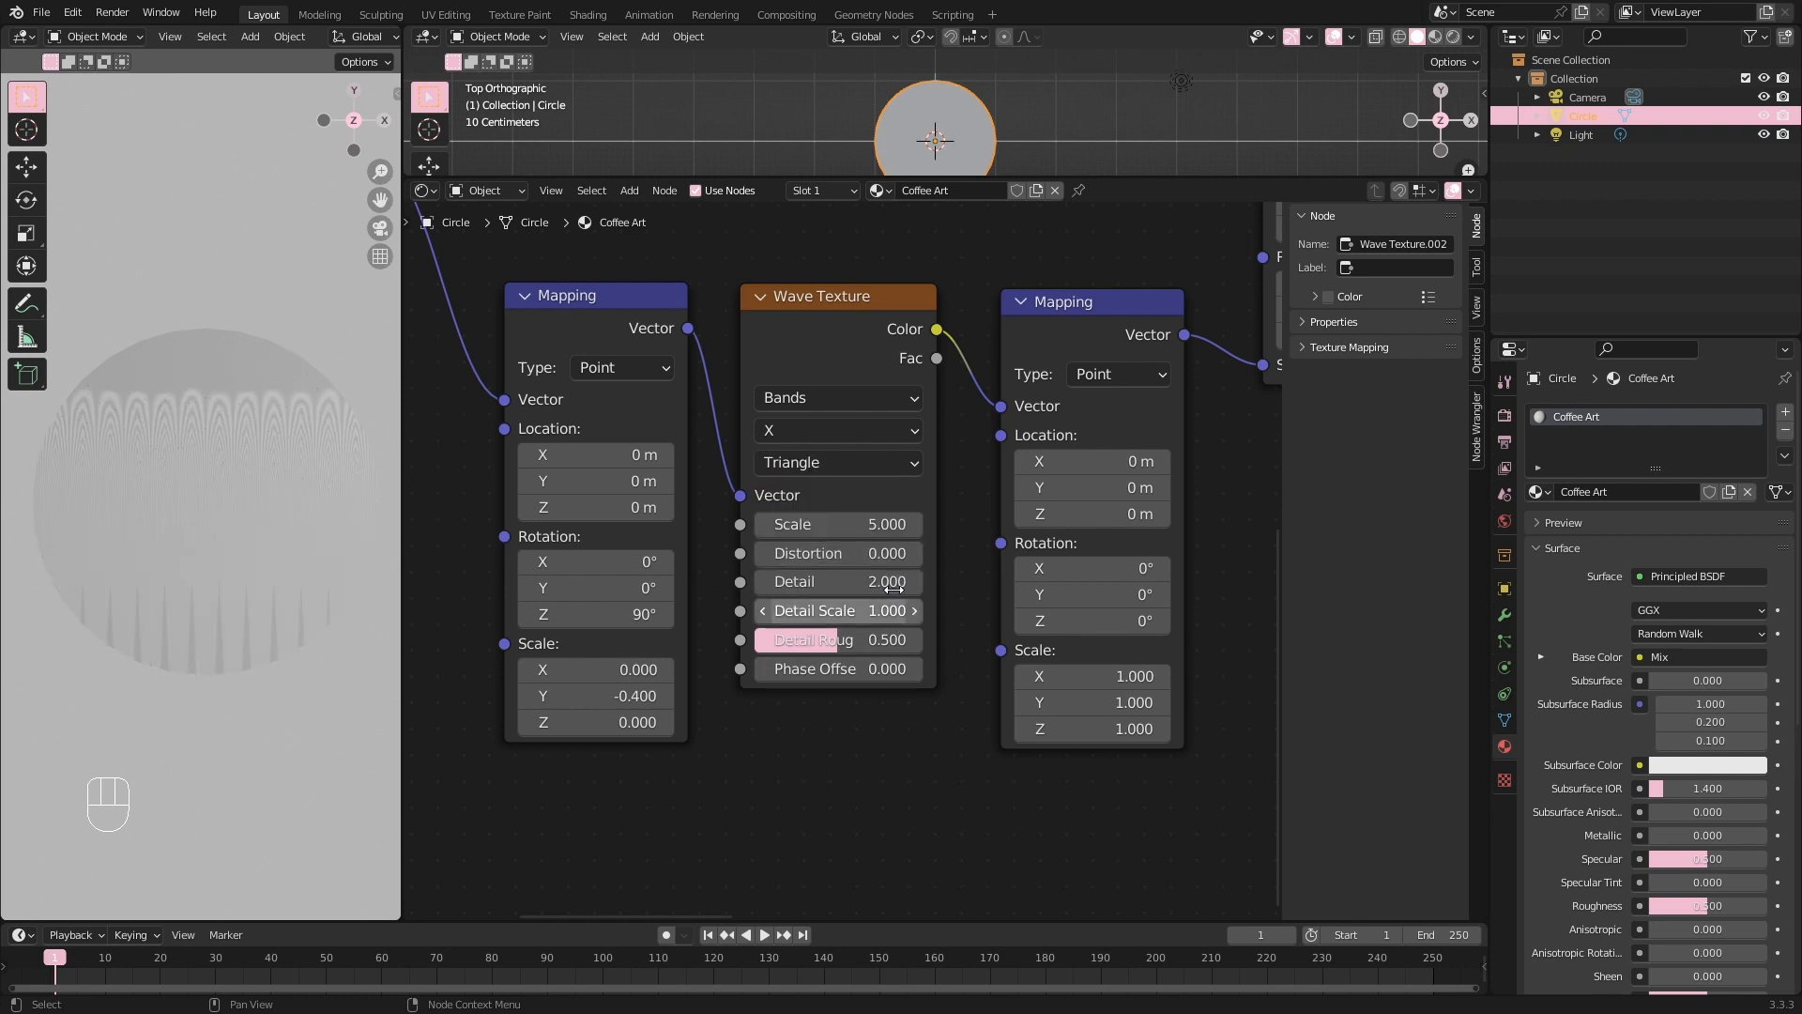
# Set Scale to 0.02 and Detail to 14.8 on the Triangle-profile Wave Texture between the two Mapping nodes.
pyautogui.click(881, 526)
pyautogui.write('0.02')
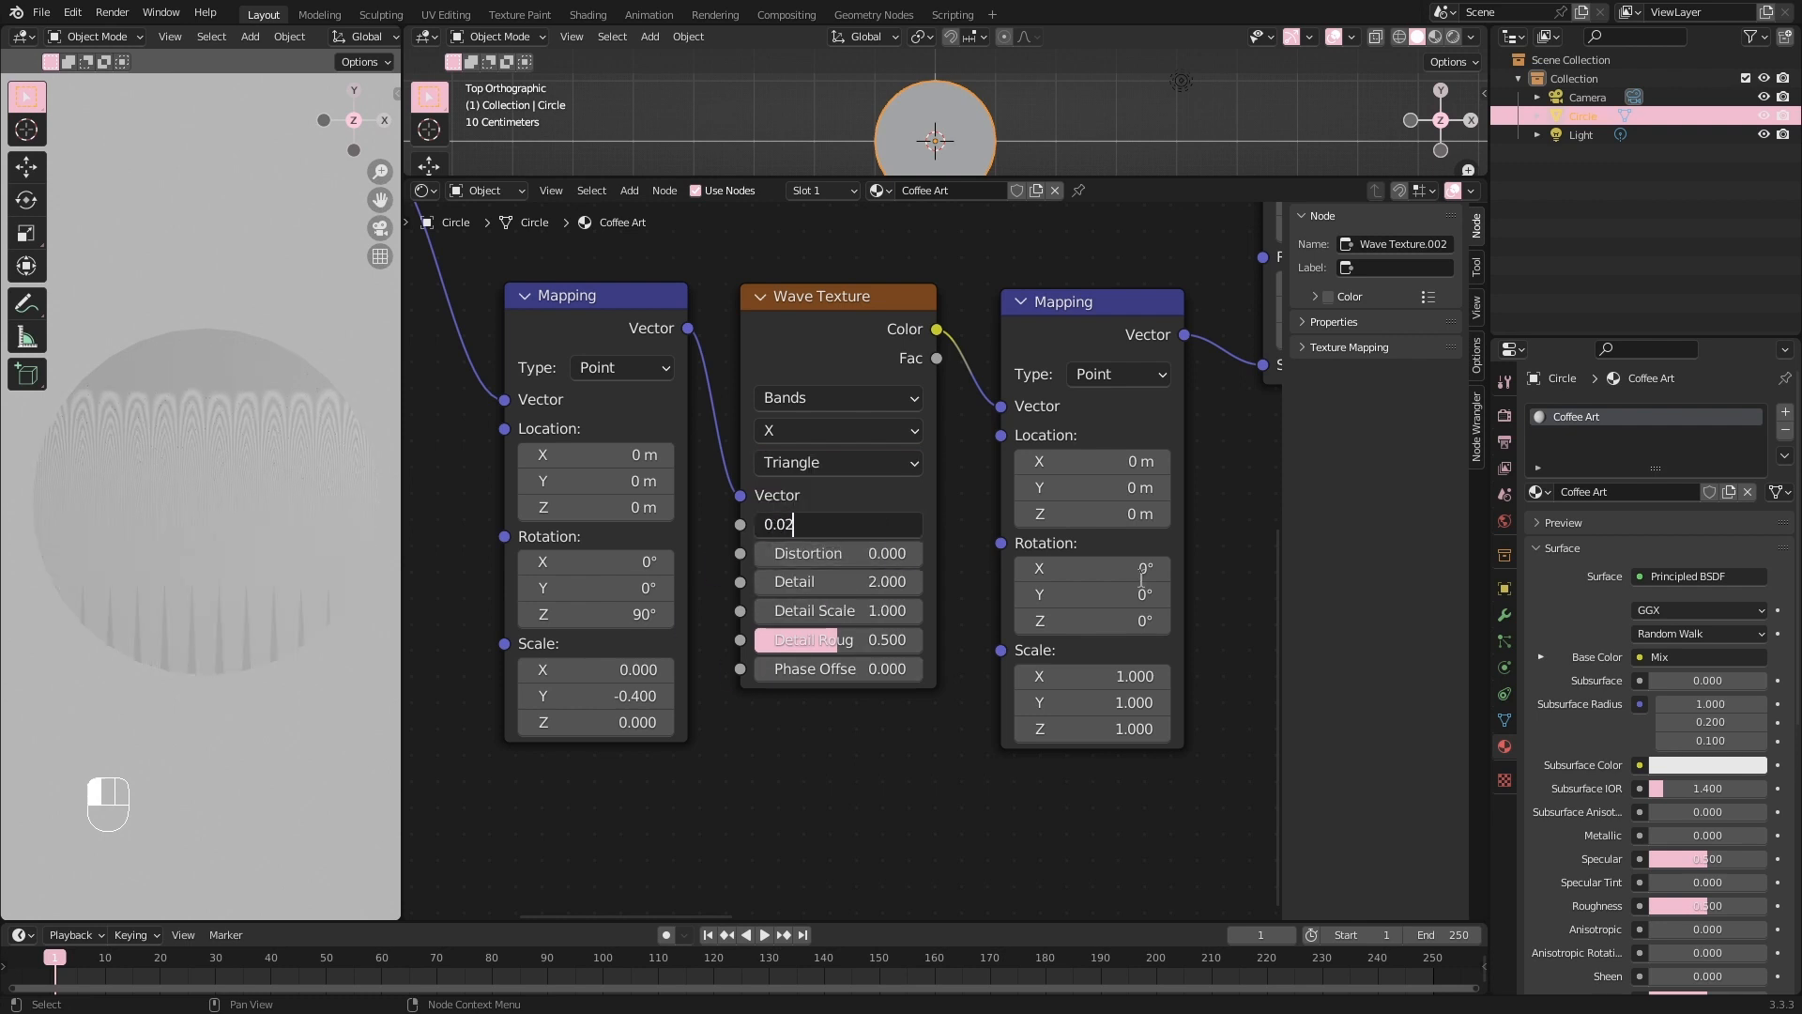
pyautogui.press('Return')
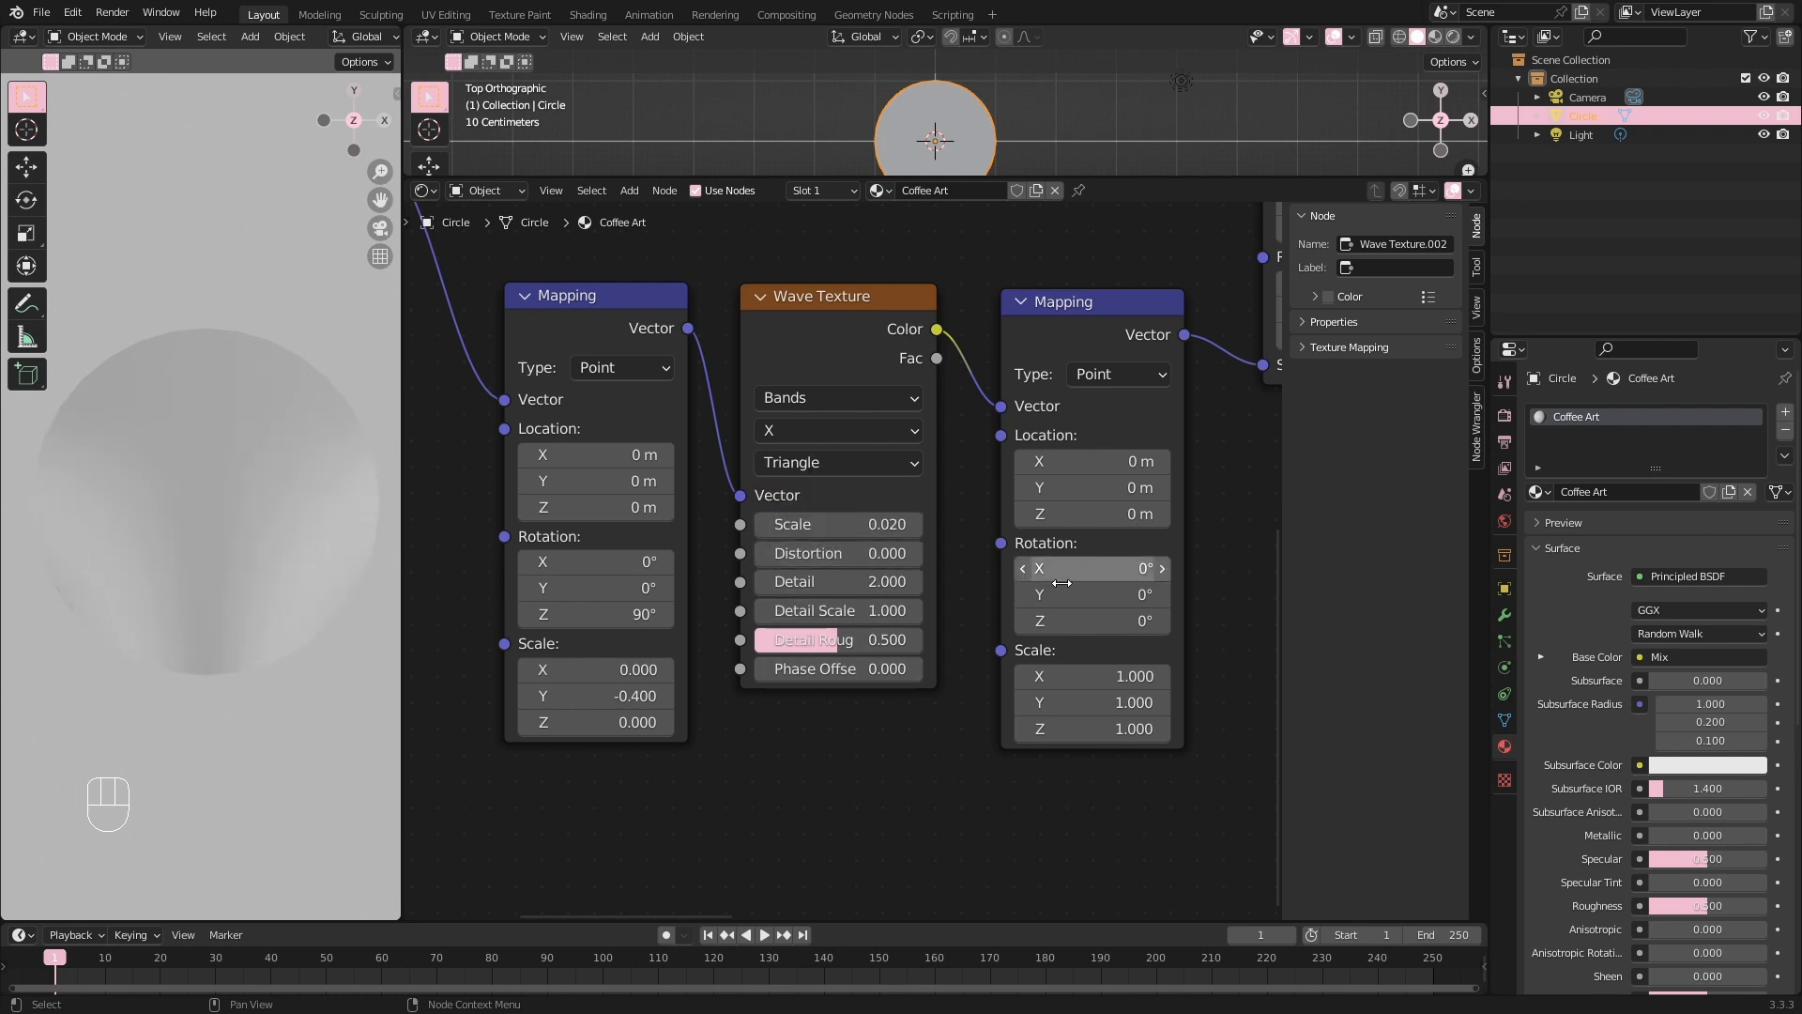
pyautogui.click(877, 582)
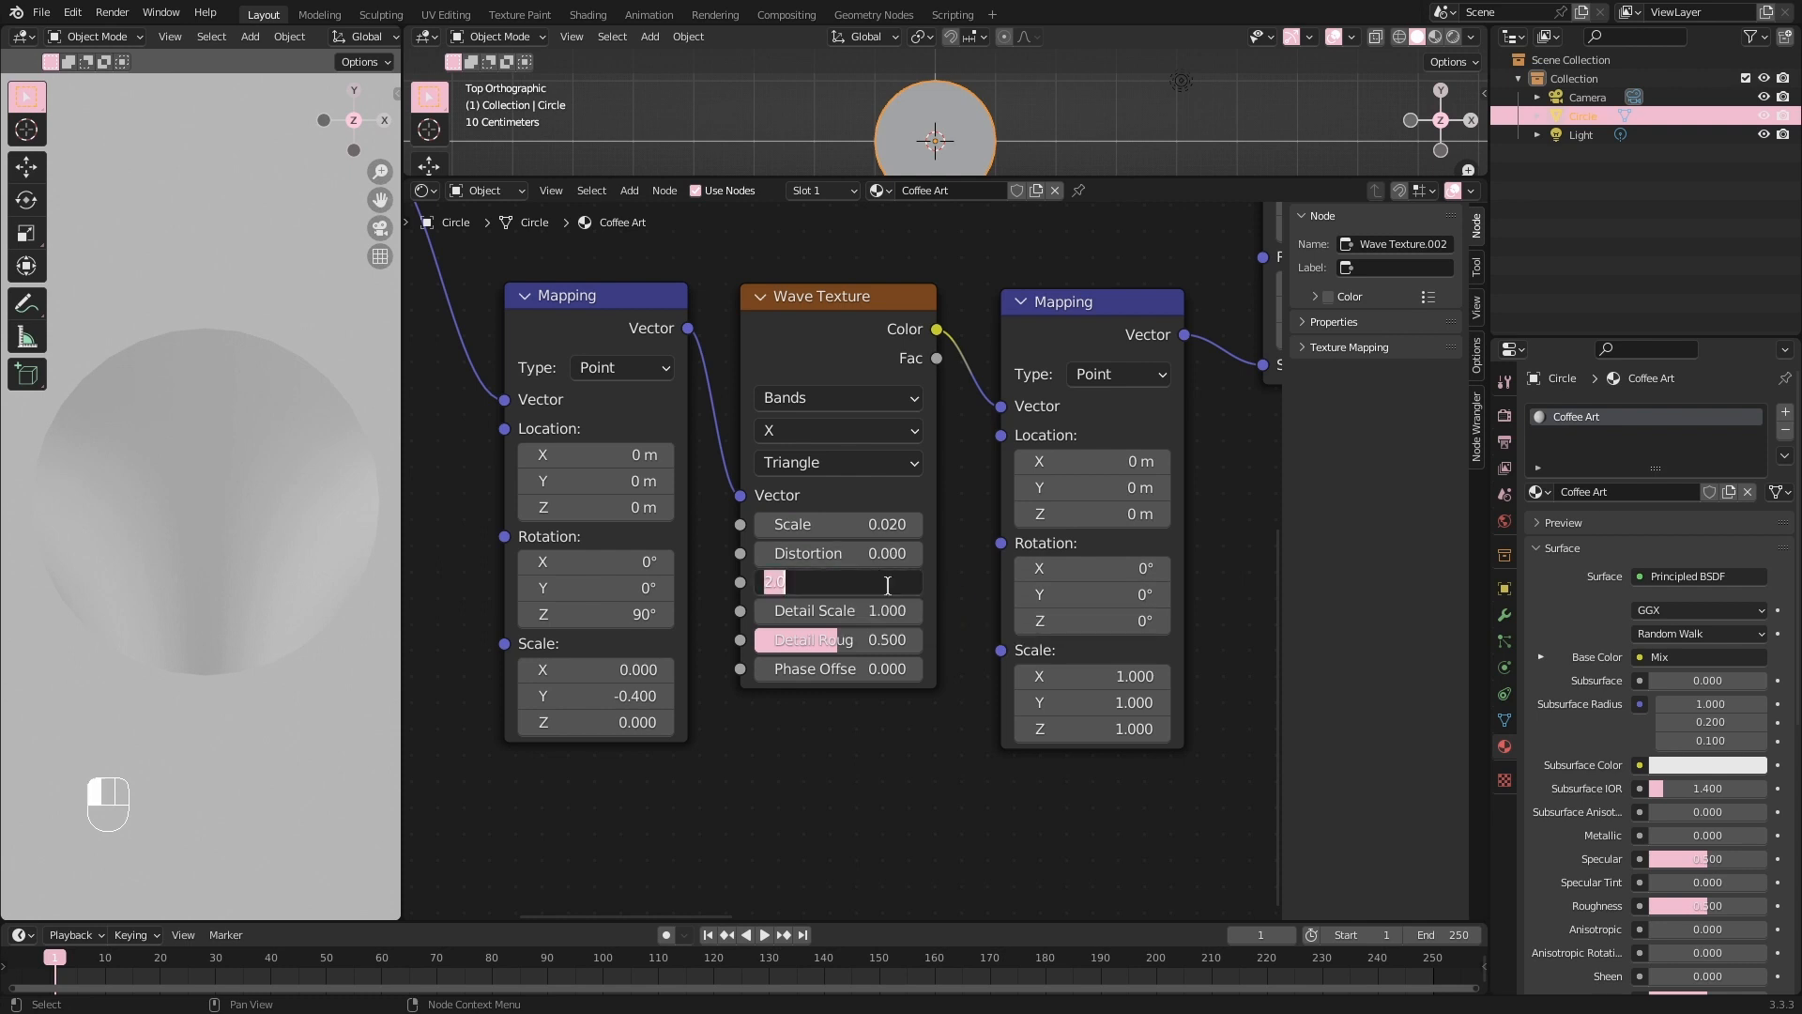
pyautogui.write('14.8')
pyautogui.press('Return')
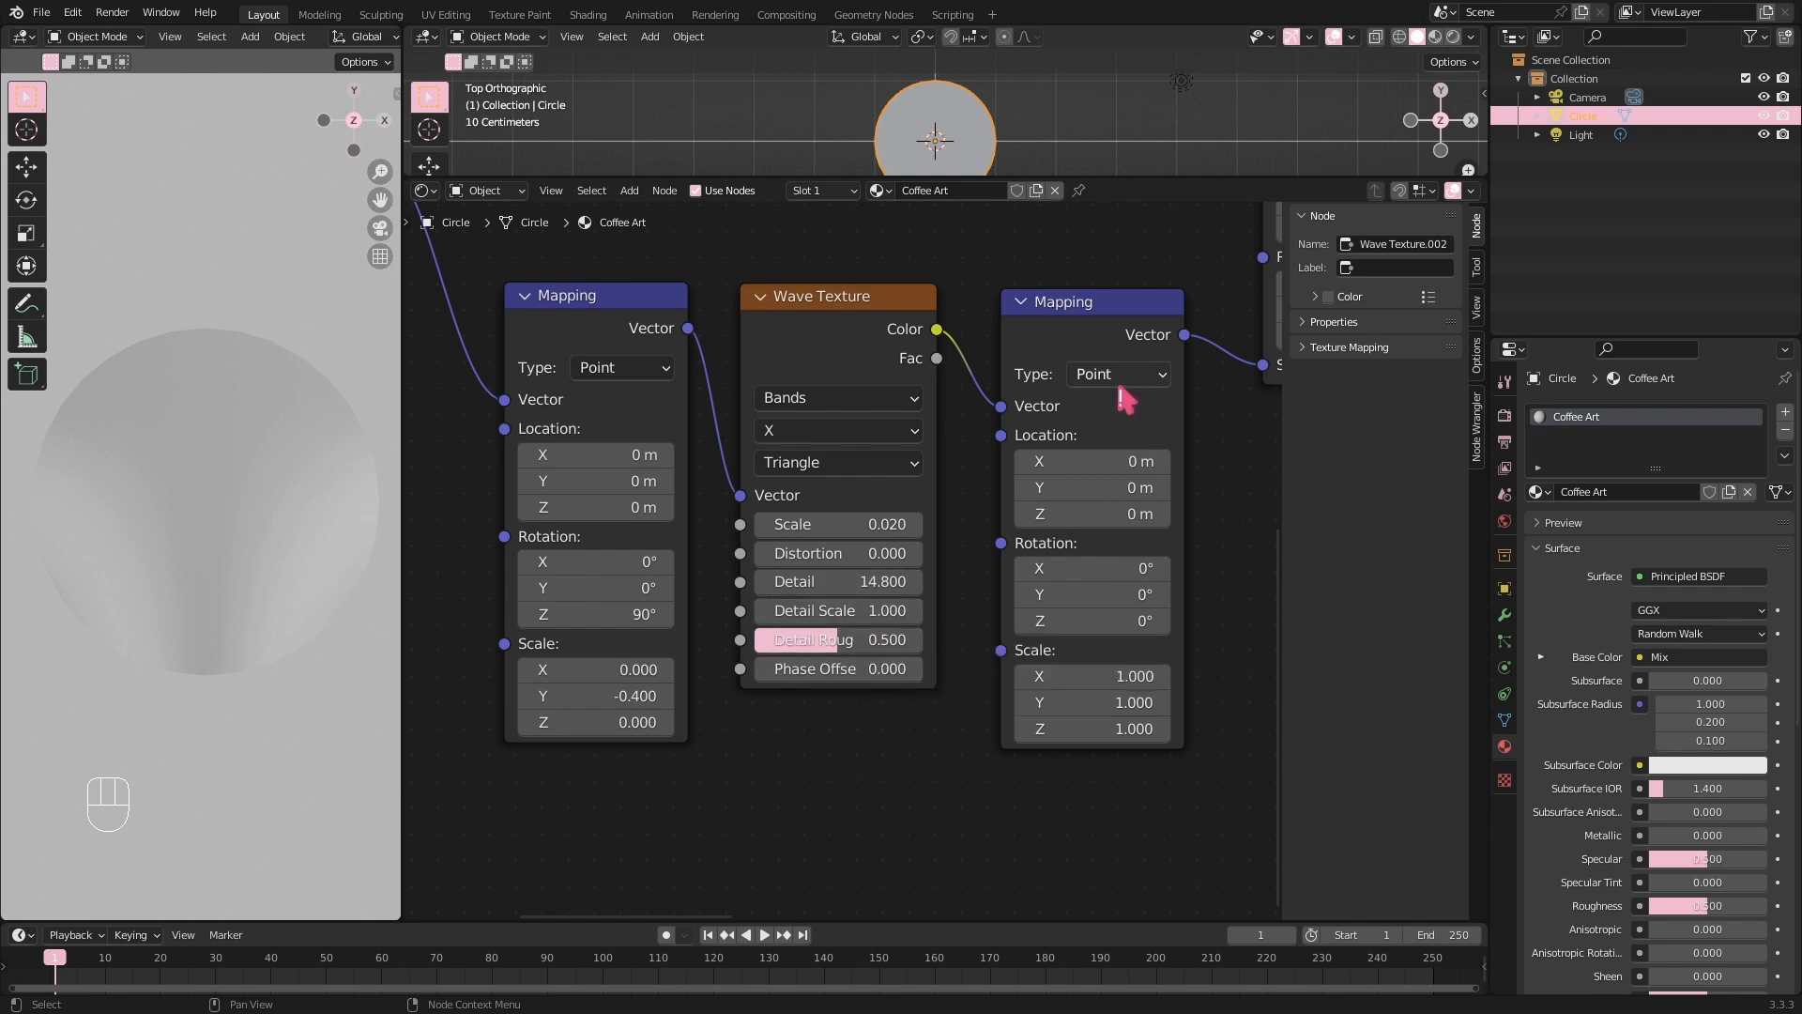
# Set Location X to 0.35 m and Y to 0.3 m on the Mapping node fed by the Triangle-profile Wave Texture.
pyautogui.click(1138, 462)
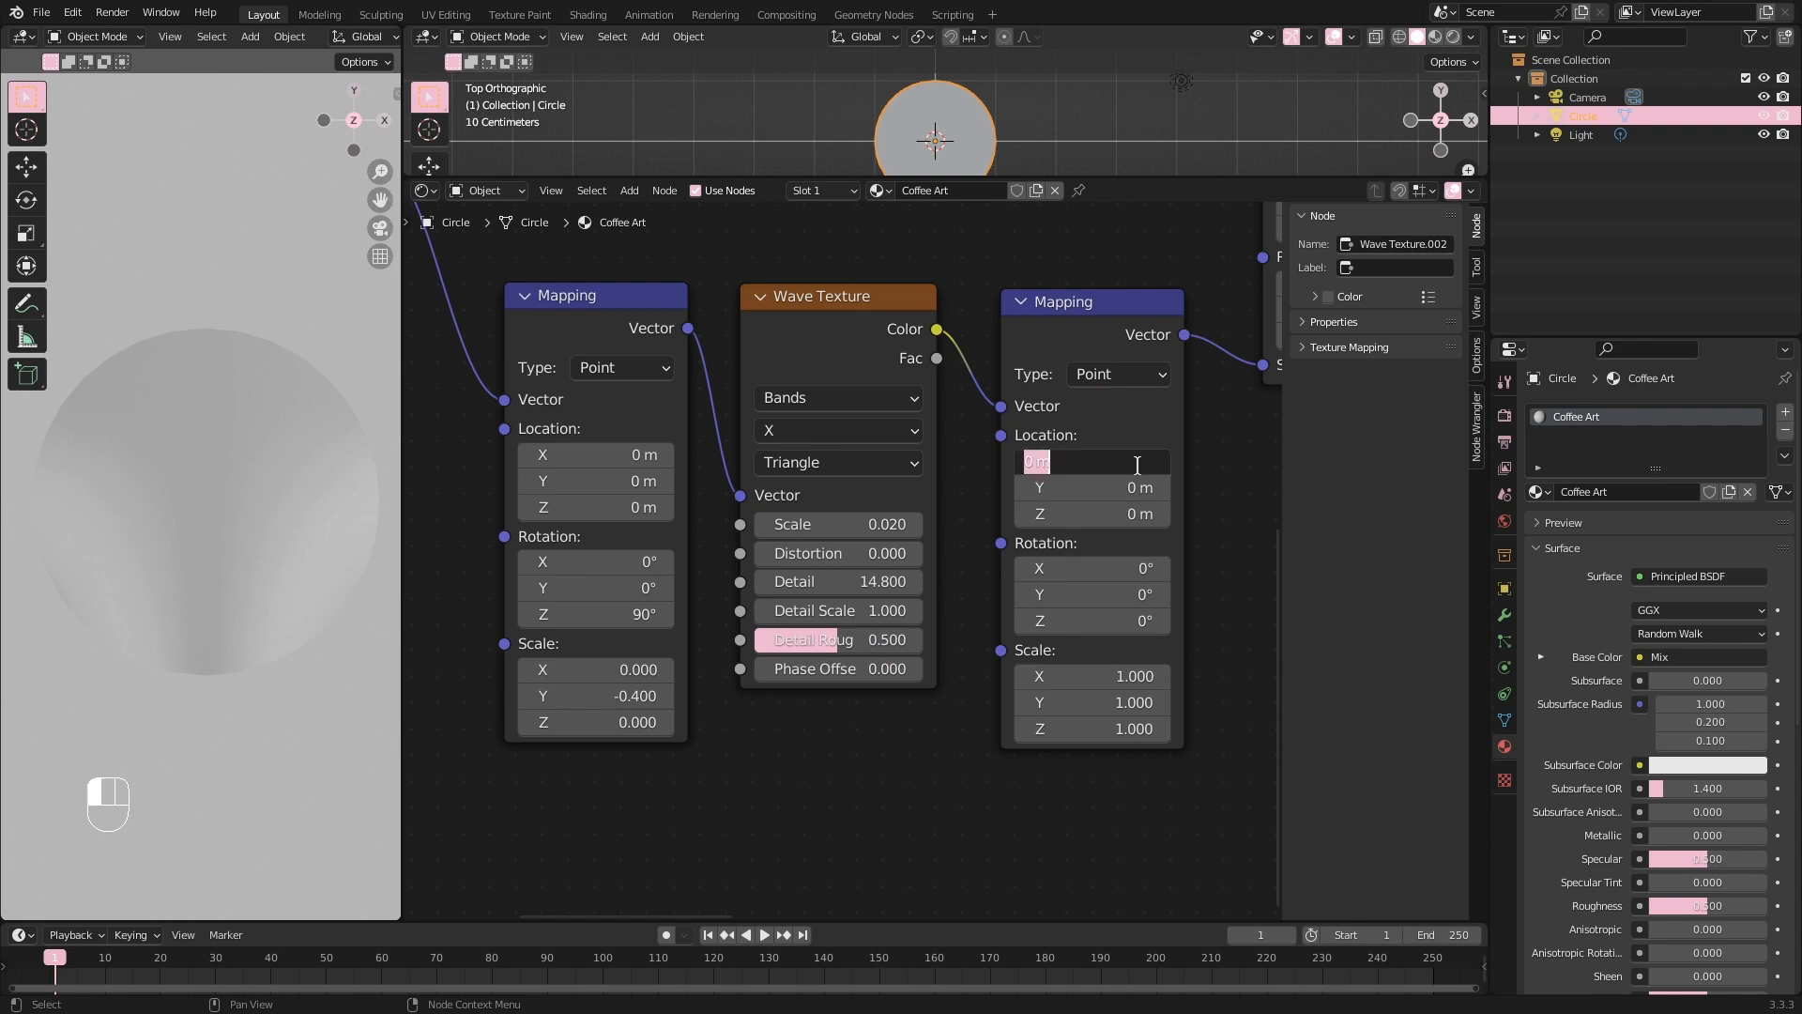
pyautogui.write('0.35')
pyautogui.press('Return')
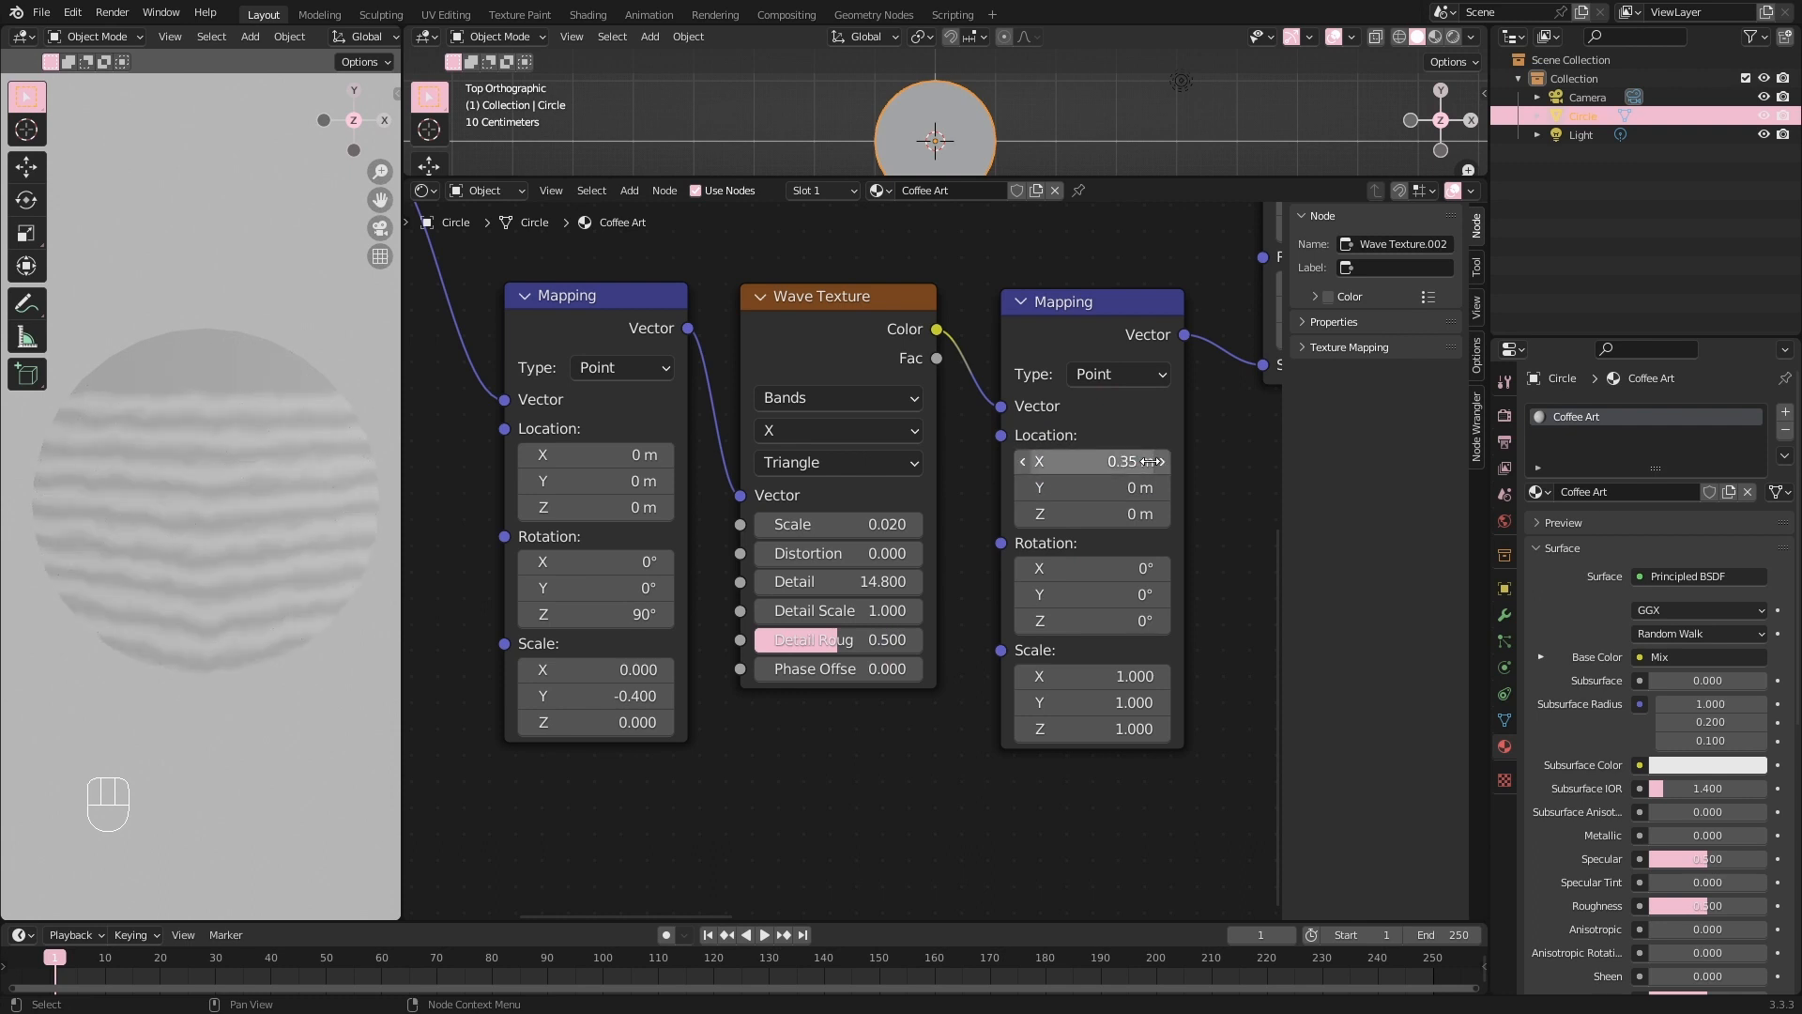
pyautogui.click(1126, 487)
pyautogui.write('0')
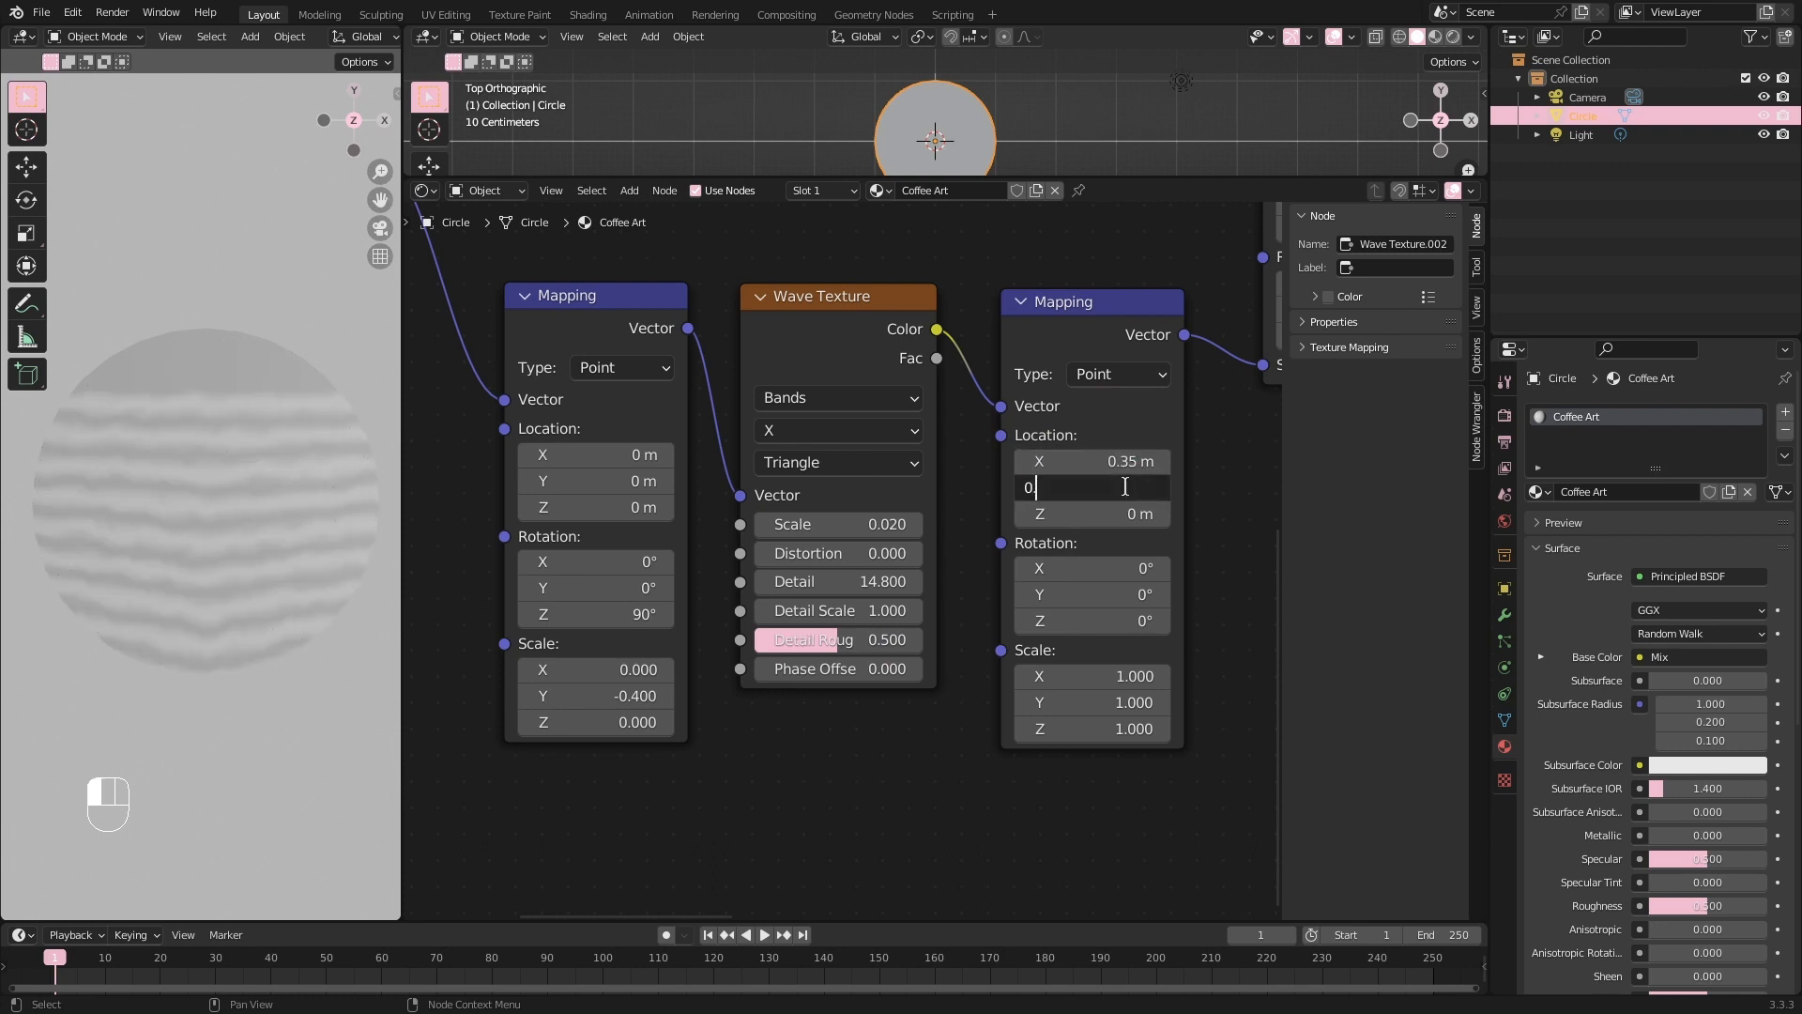
pyautogui.write('.3')
pyautogui.press('Return')
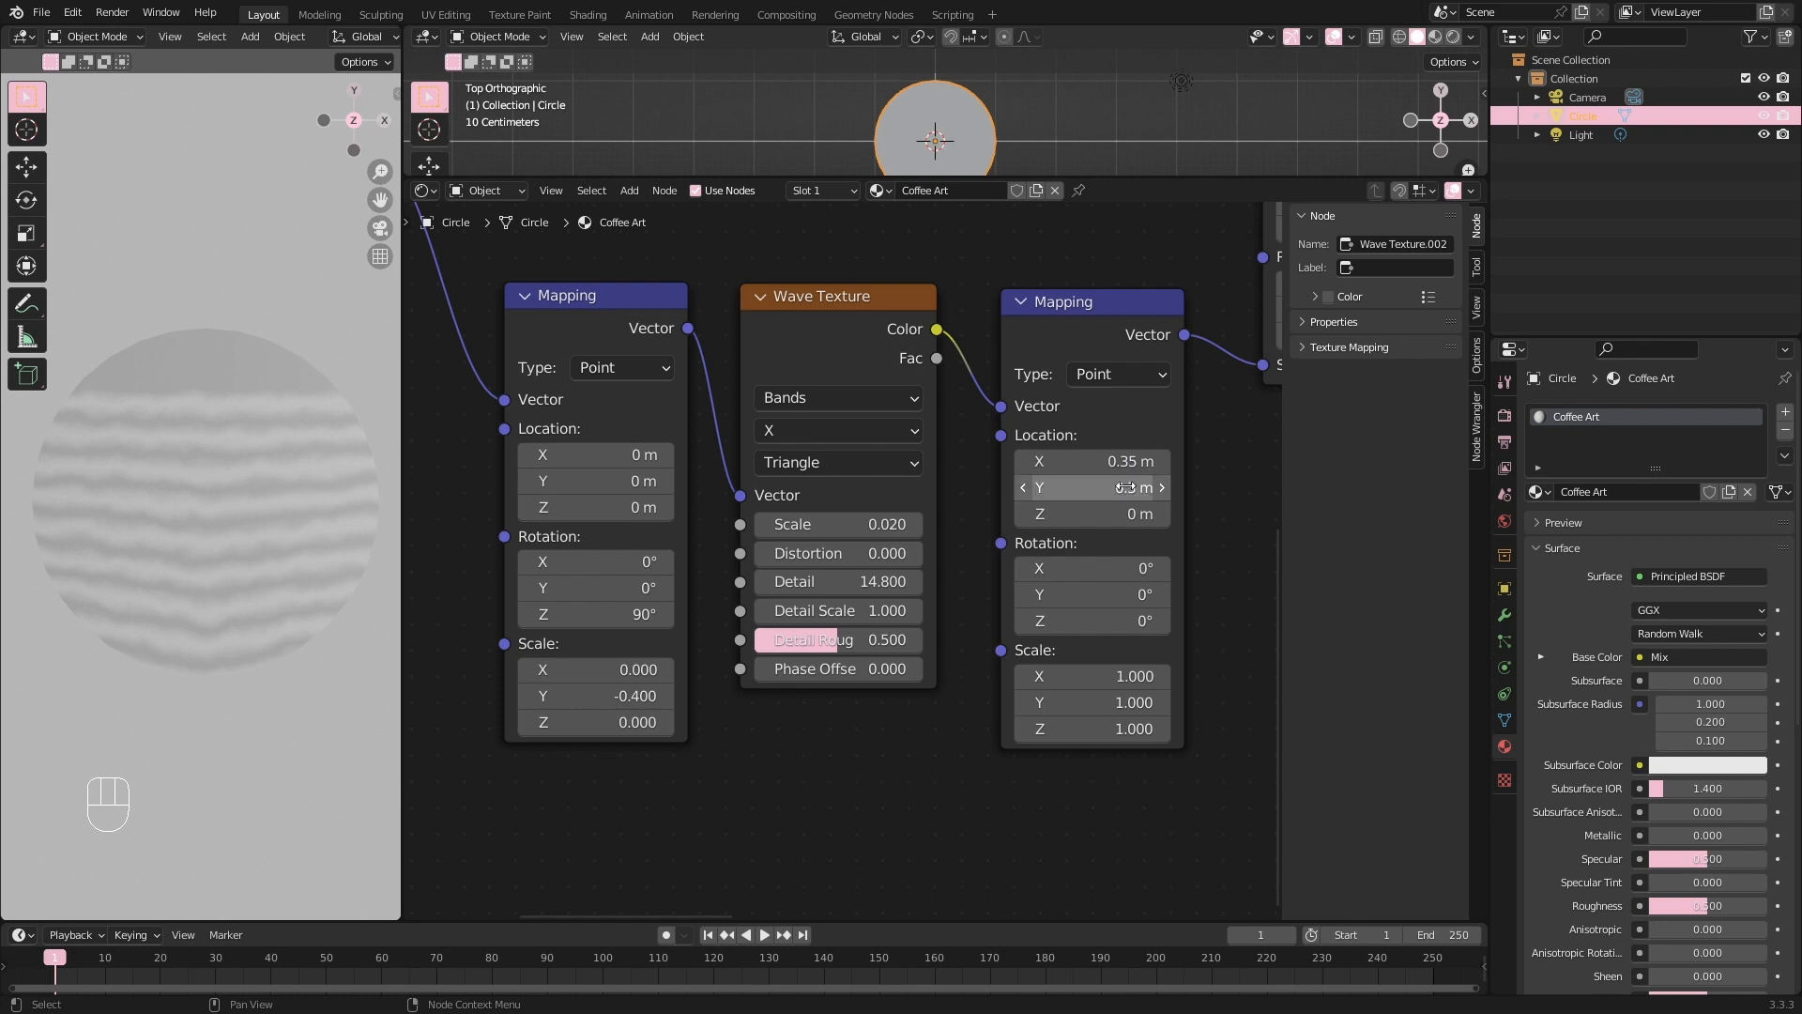
# Set Rotation X to -45° and Y to -30° on the Mapping node fed by the Triangle-profile Wave Texture.
pyautogui.click(1126, 567)
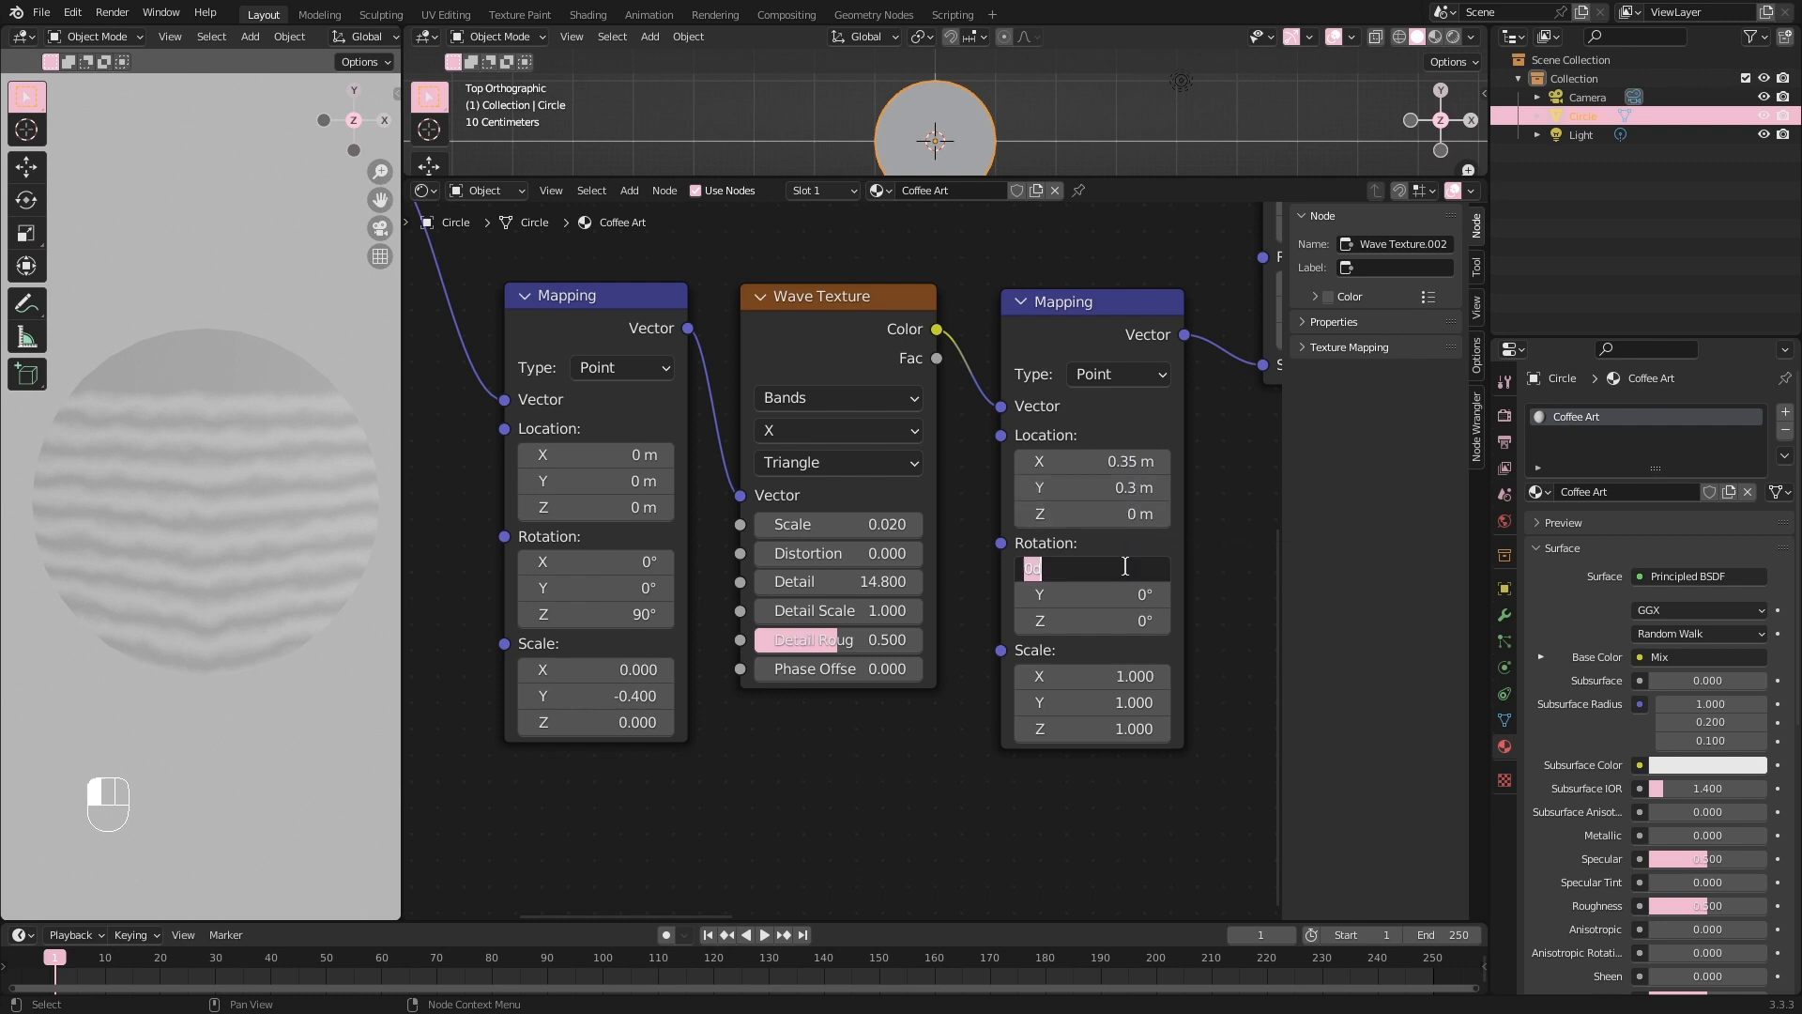
pyautogui.write('-45')
pyautogui.press('Return')
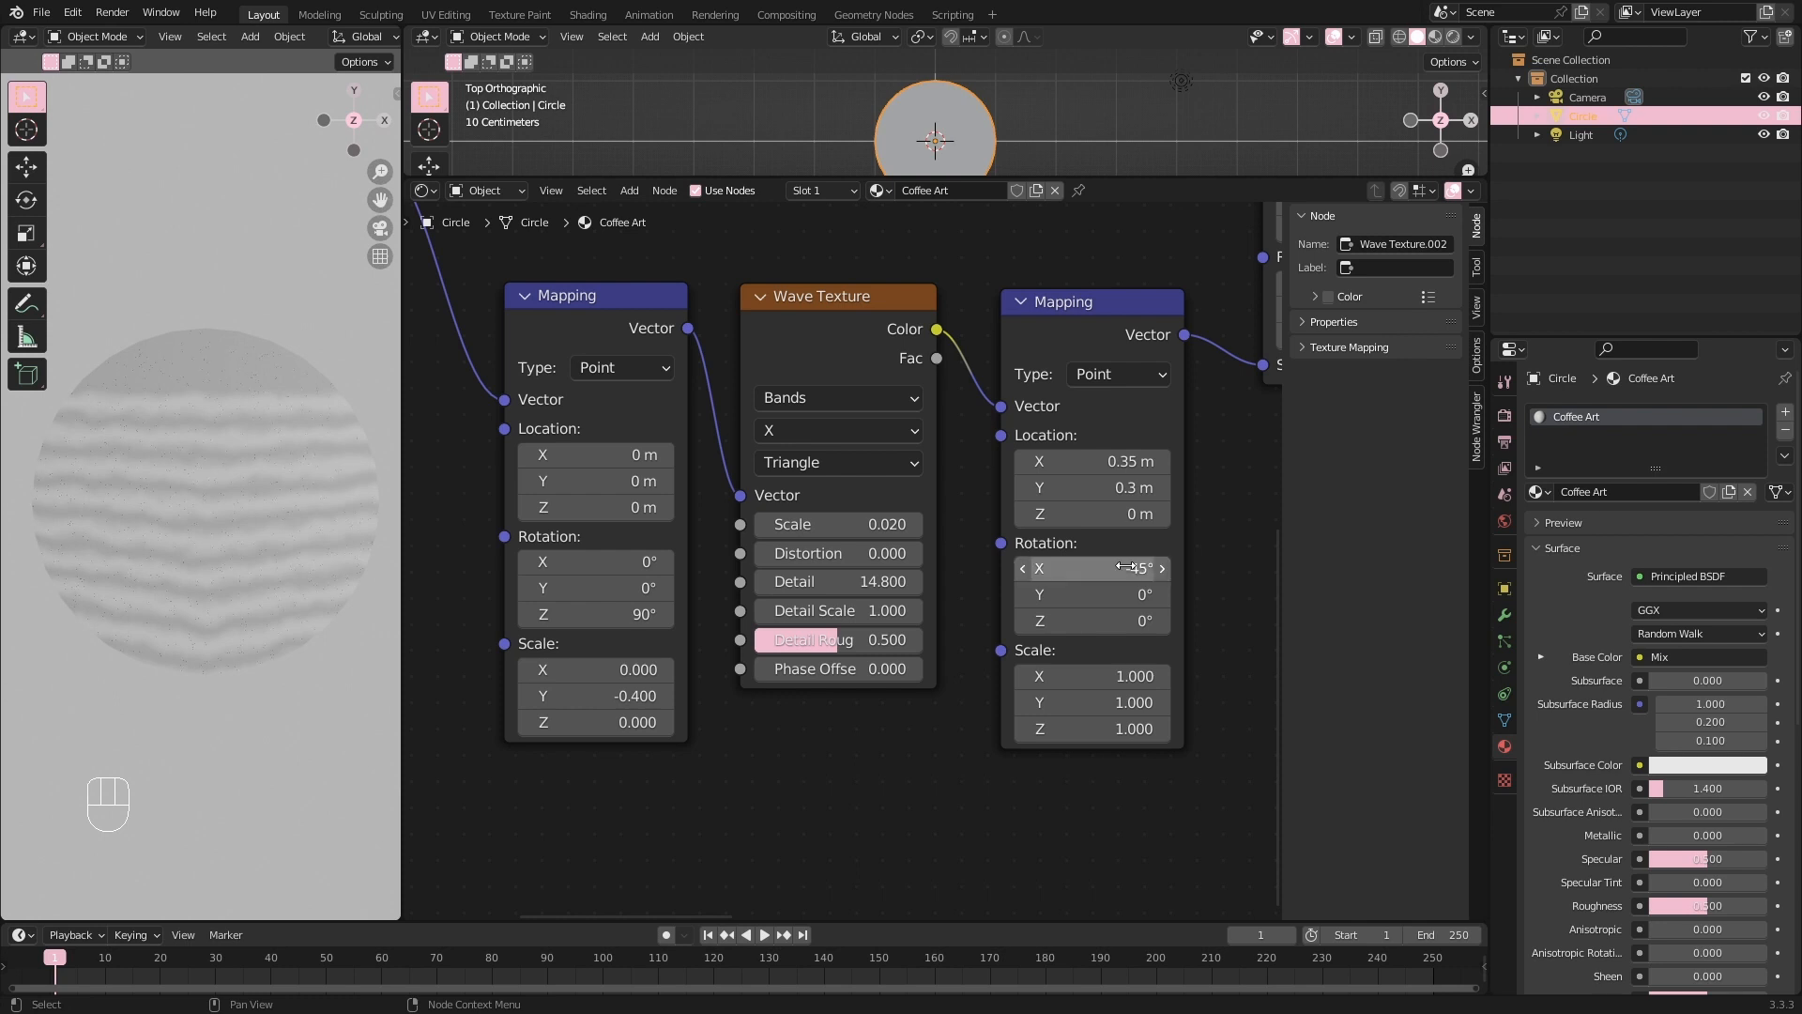
pyautogui.click(1131, 591)
pyautogui.write('-3')
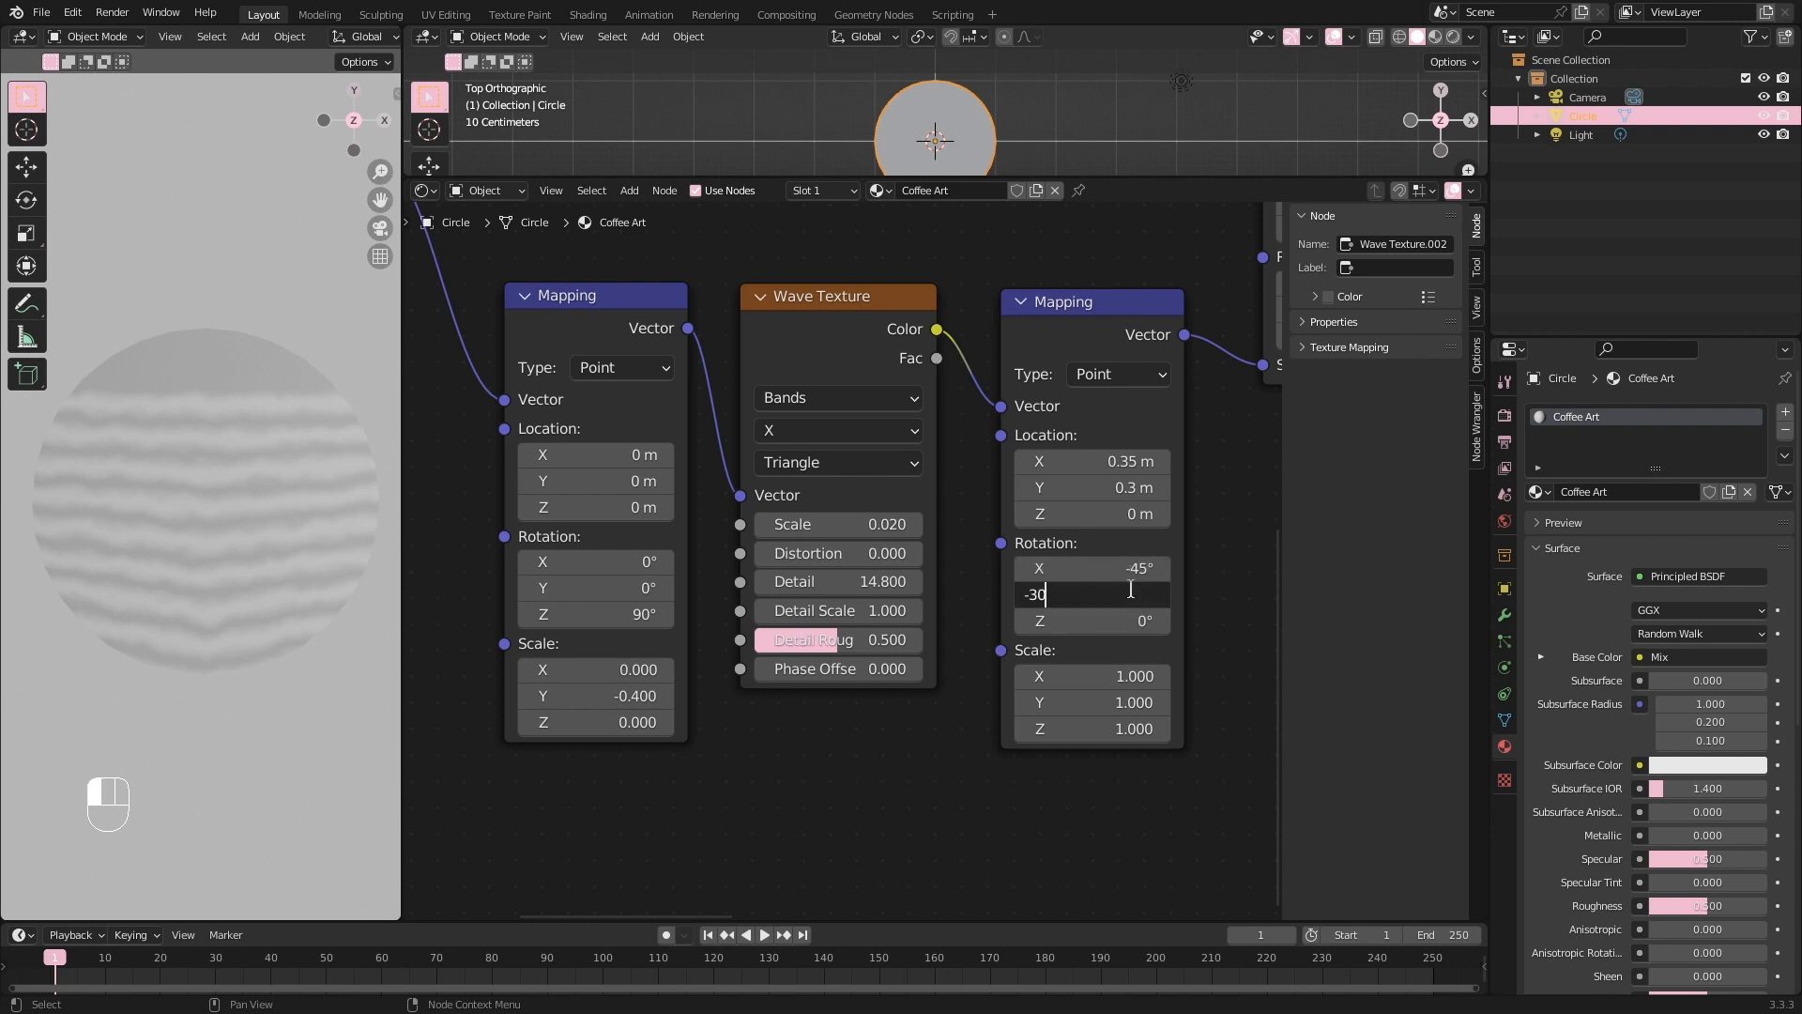
pyautogui.press('Return')
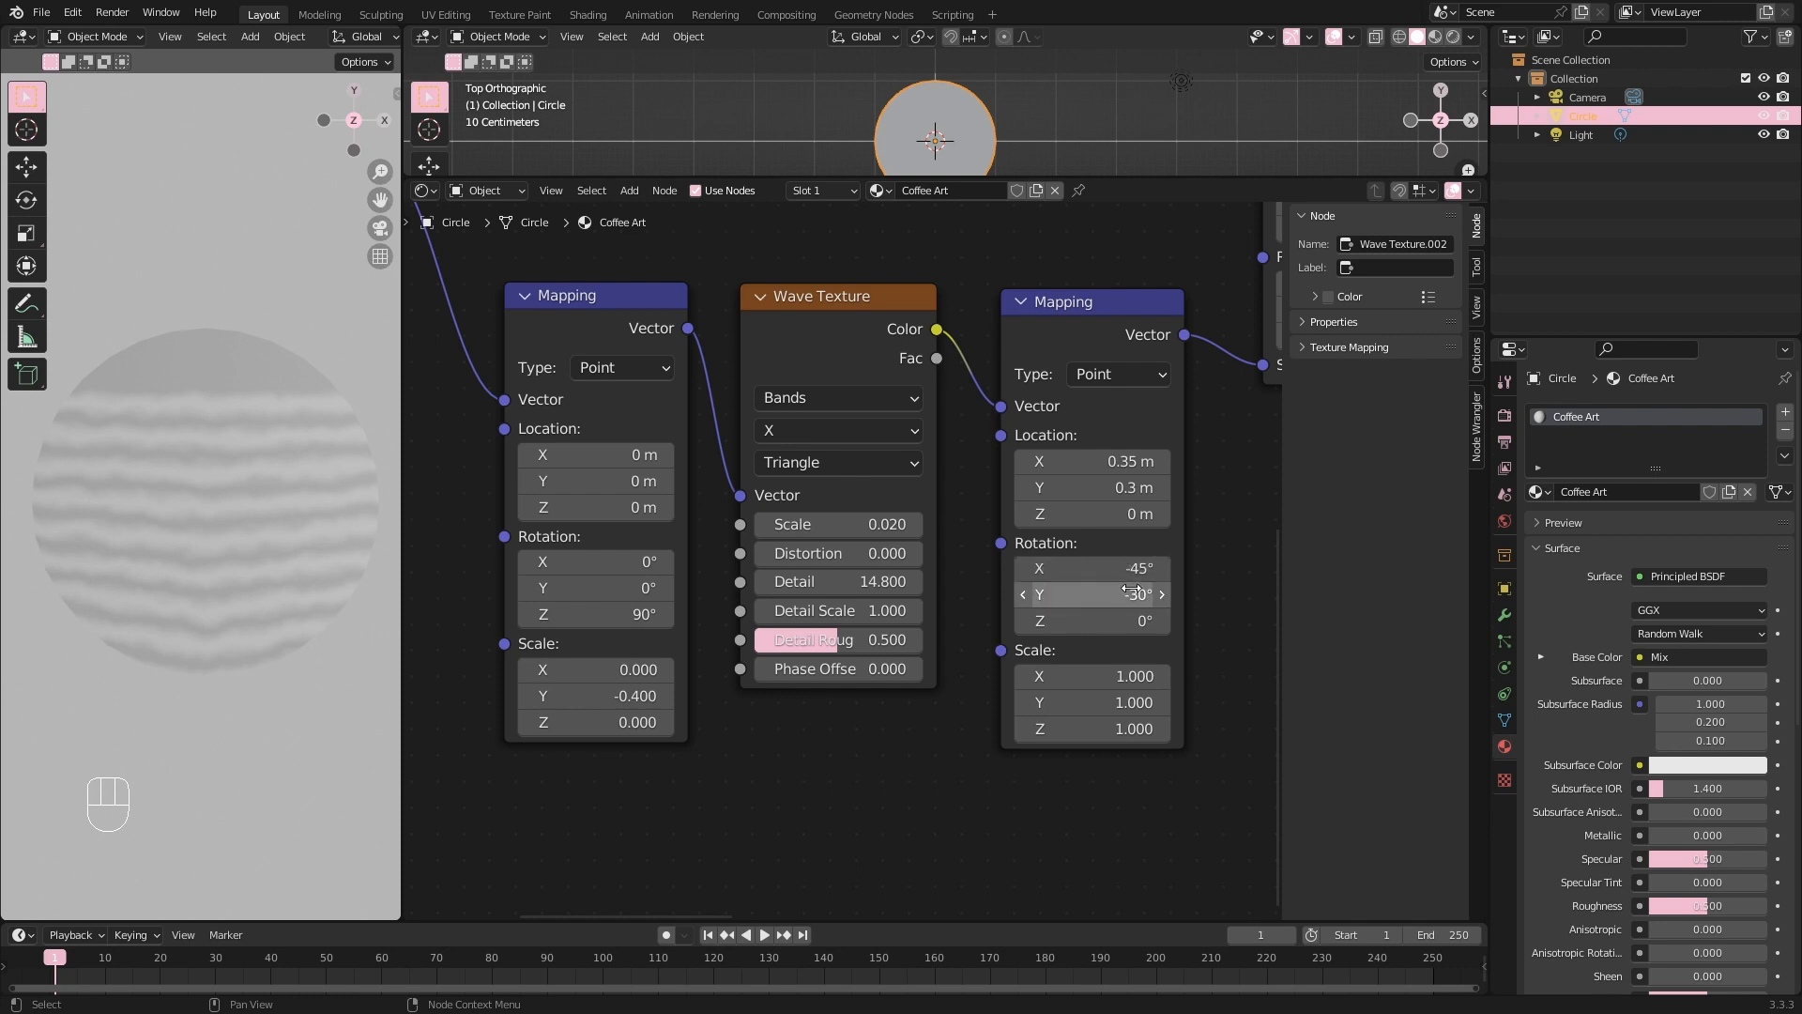
# Set Scale X and Y to 1.5 on the Mapping node fed by the Triangle-profile Wave Texture.
pyautogui.click(1123, 678)
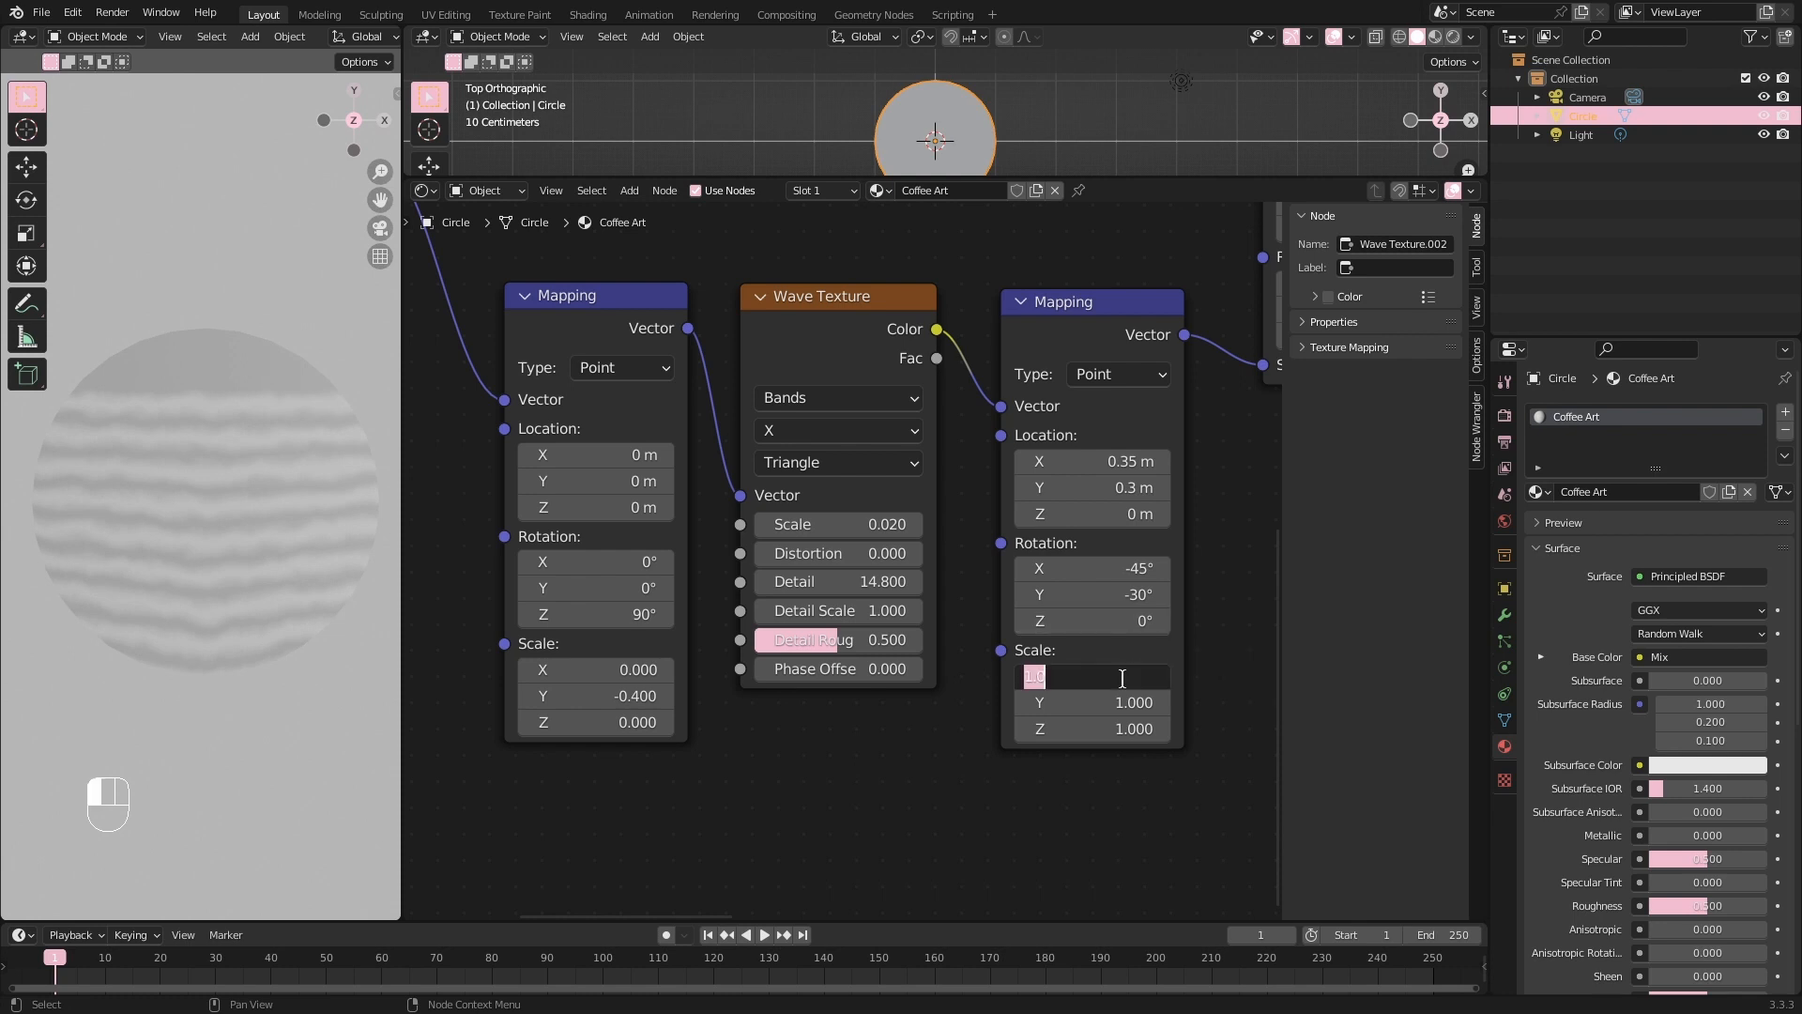
pyautogui.write('1.5')
pyautogui.press('Return')
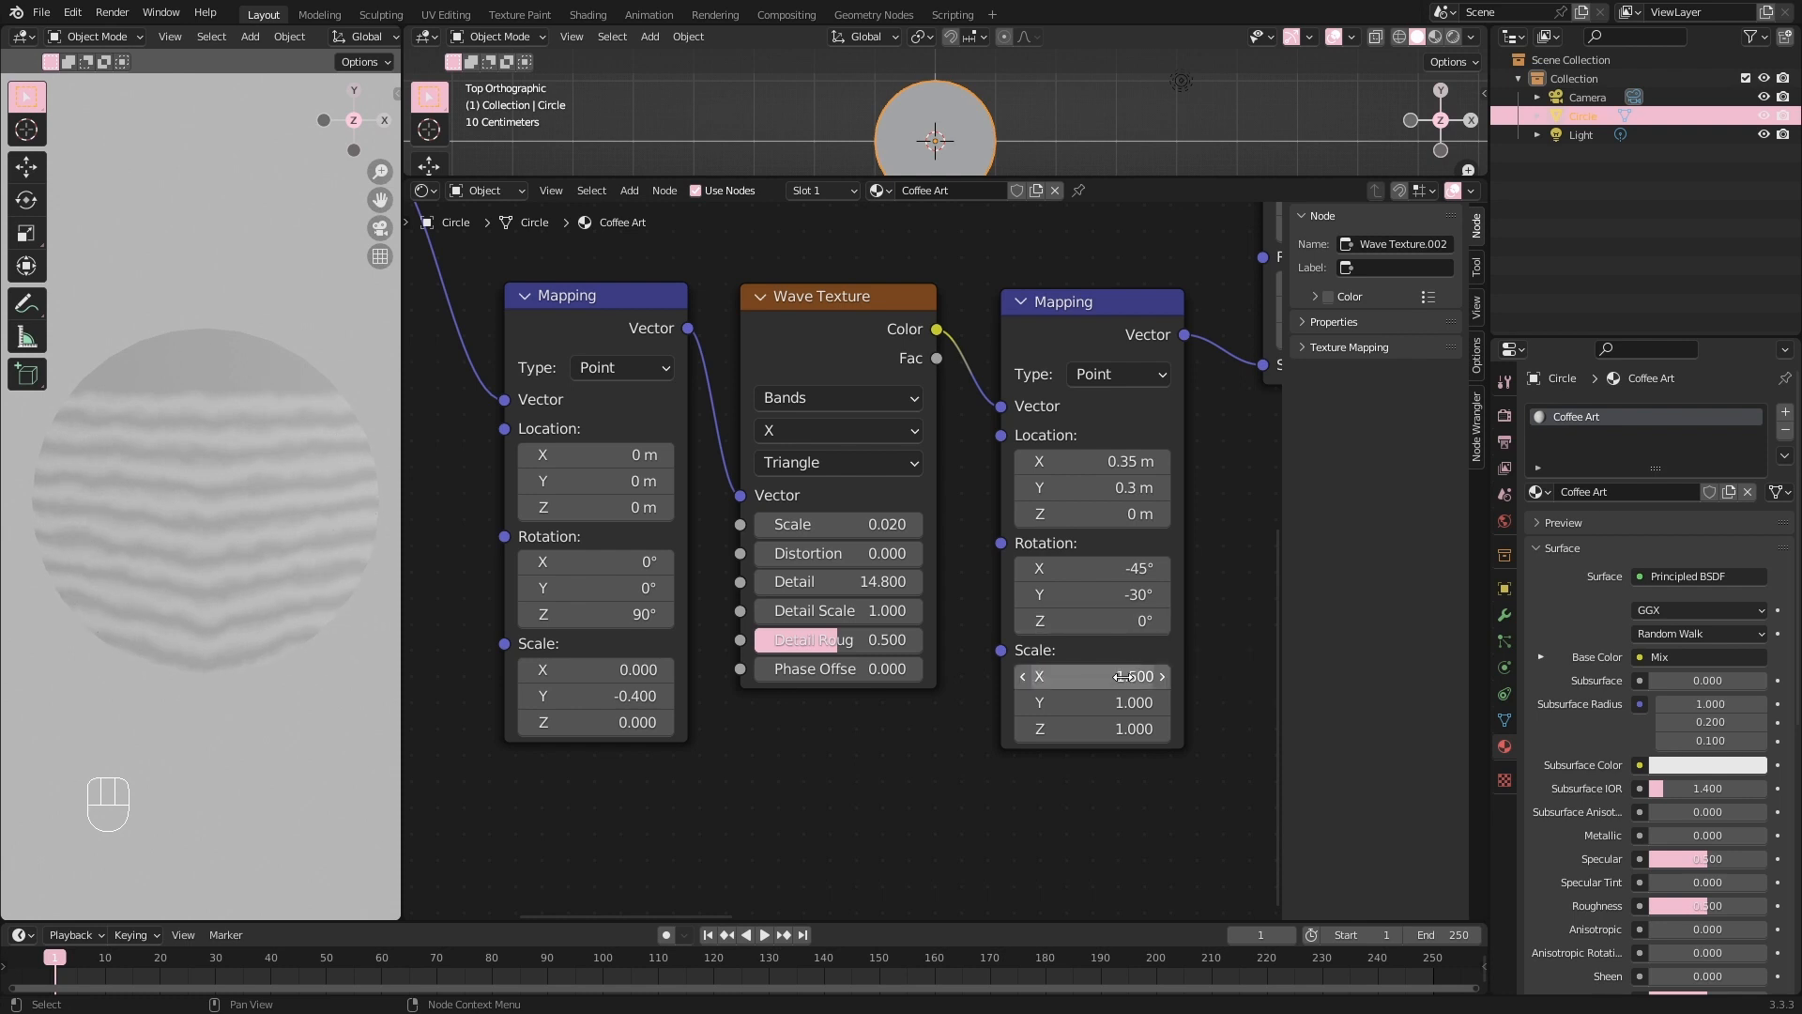
pyautogui.click(1124, 702)
pyautogui.write('1.5')
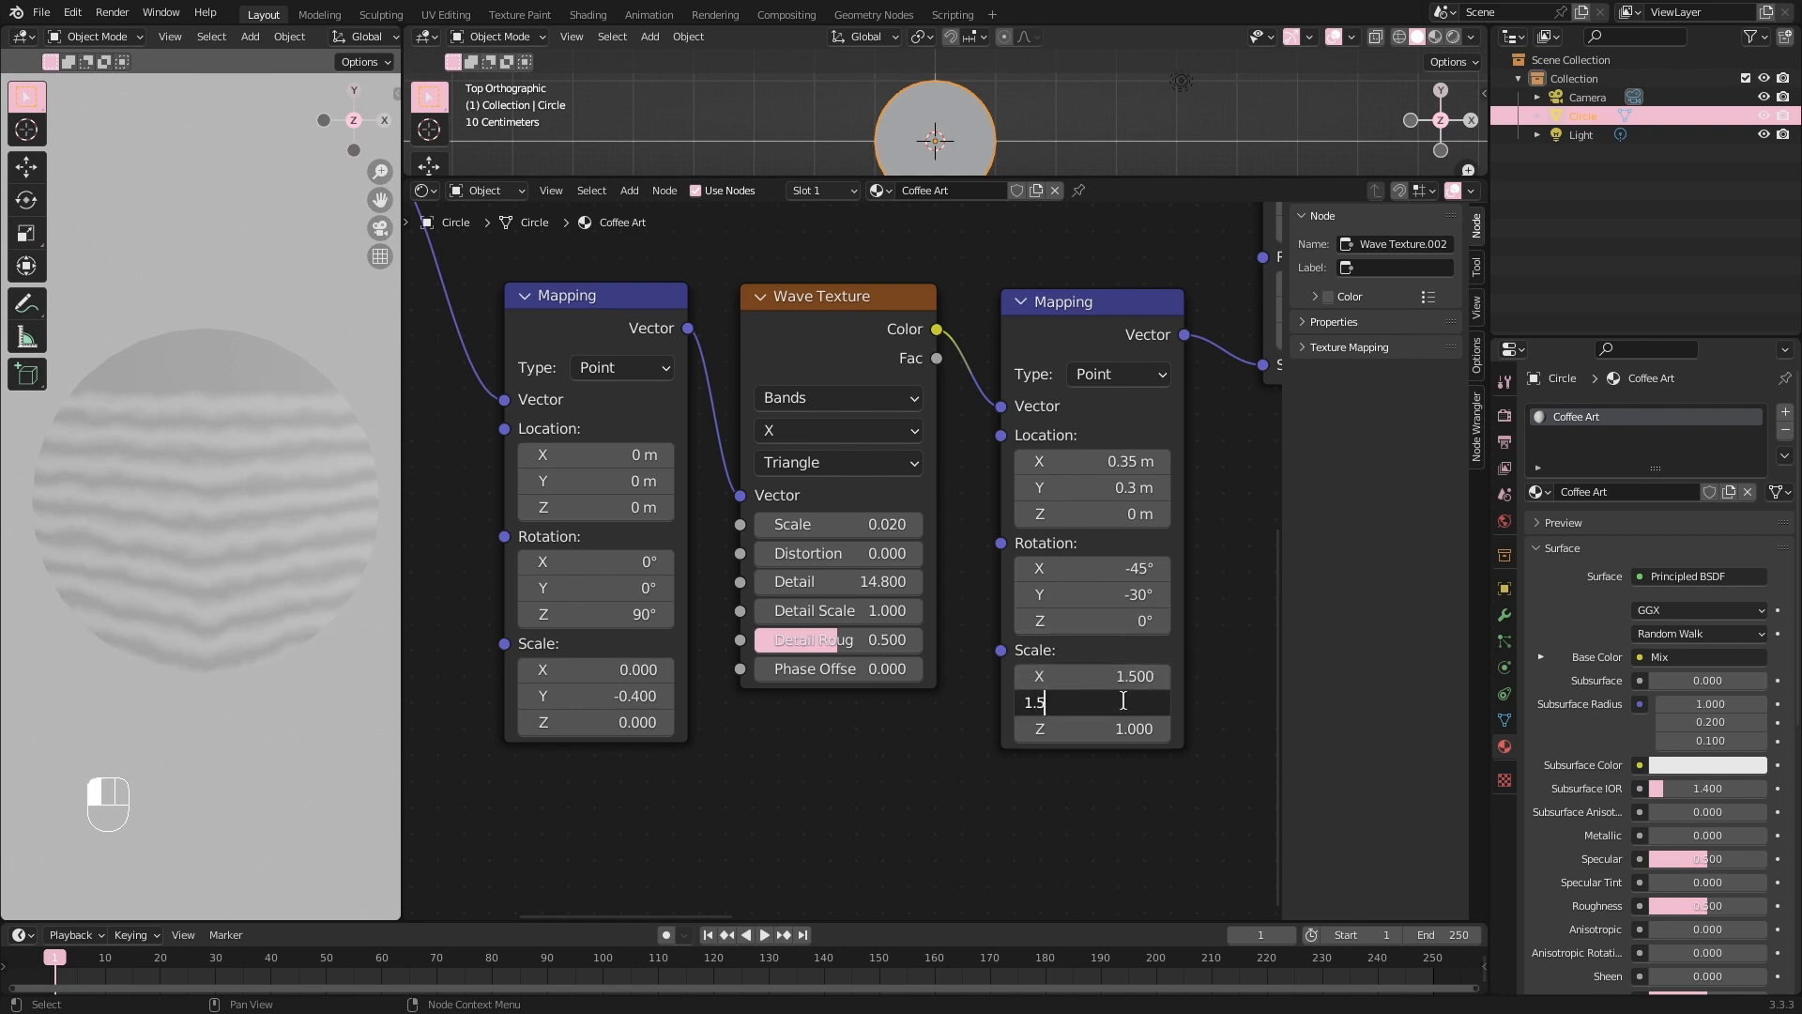
pyautogui.press('Return')
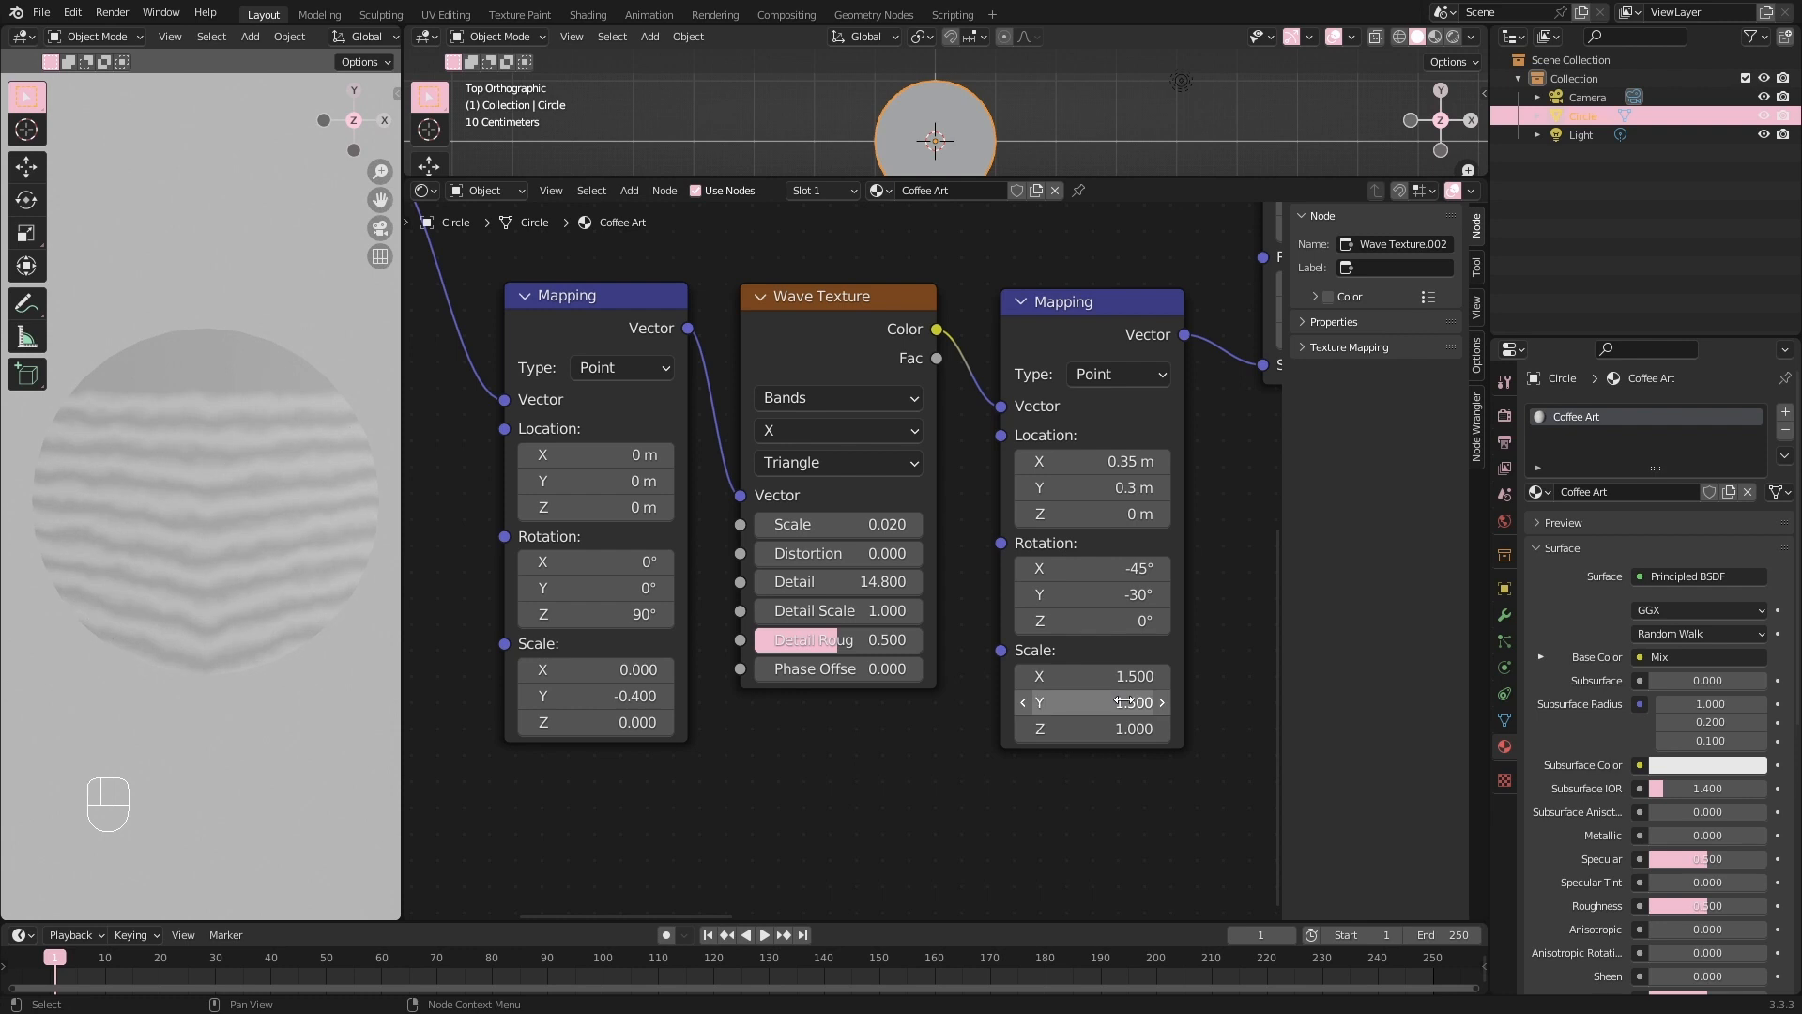
# Set both Scale and Detail of the Noise Texture feeding the Mix node to 10.
pyautogui.keyDown('shift'); pyautogui.moveTo(805, 301); pyautogui.dragTo(817, 710, button='middle'); pyautogui.keyUp('shift')
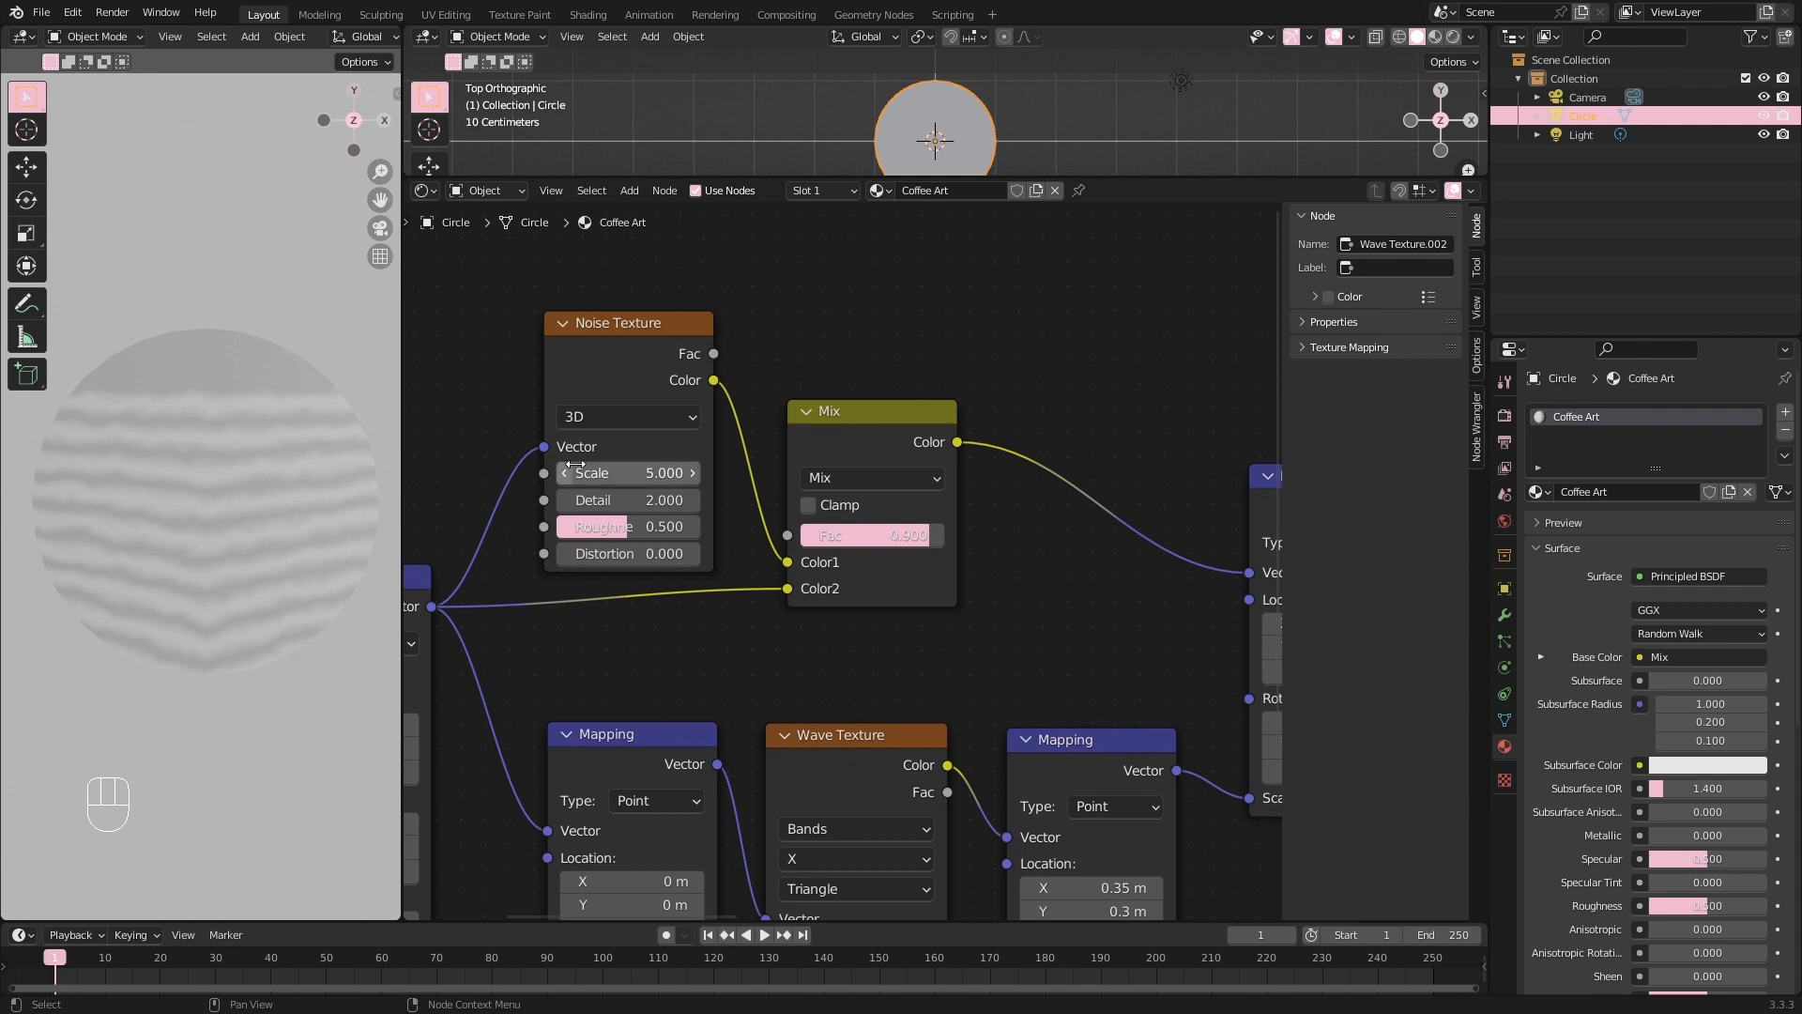
pyautogui.click(636, 480)
pyautogui.write('10')
pyautogui.press('Return')
pyautogui.click(638, 501)
pyautogui.write('10')
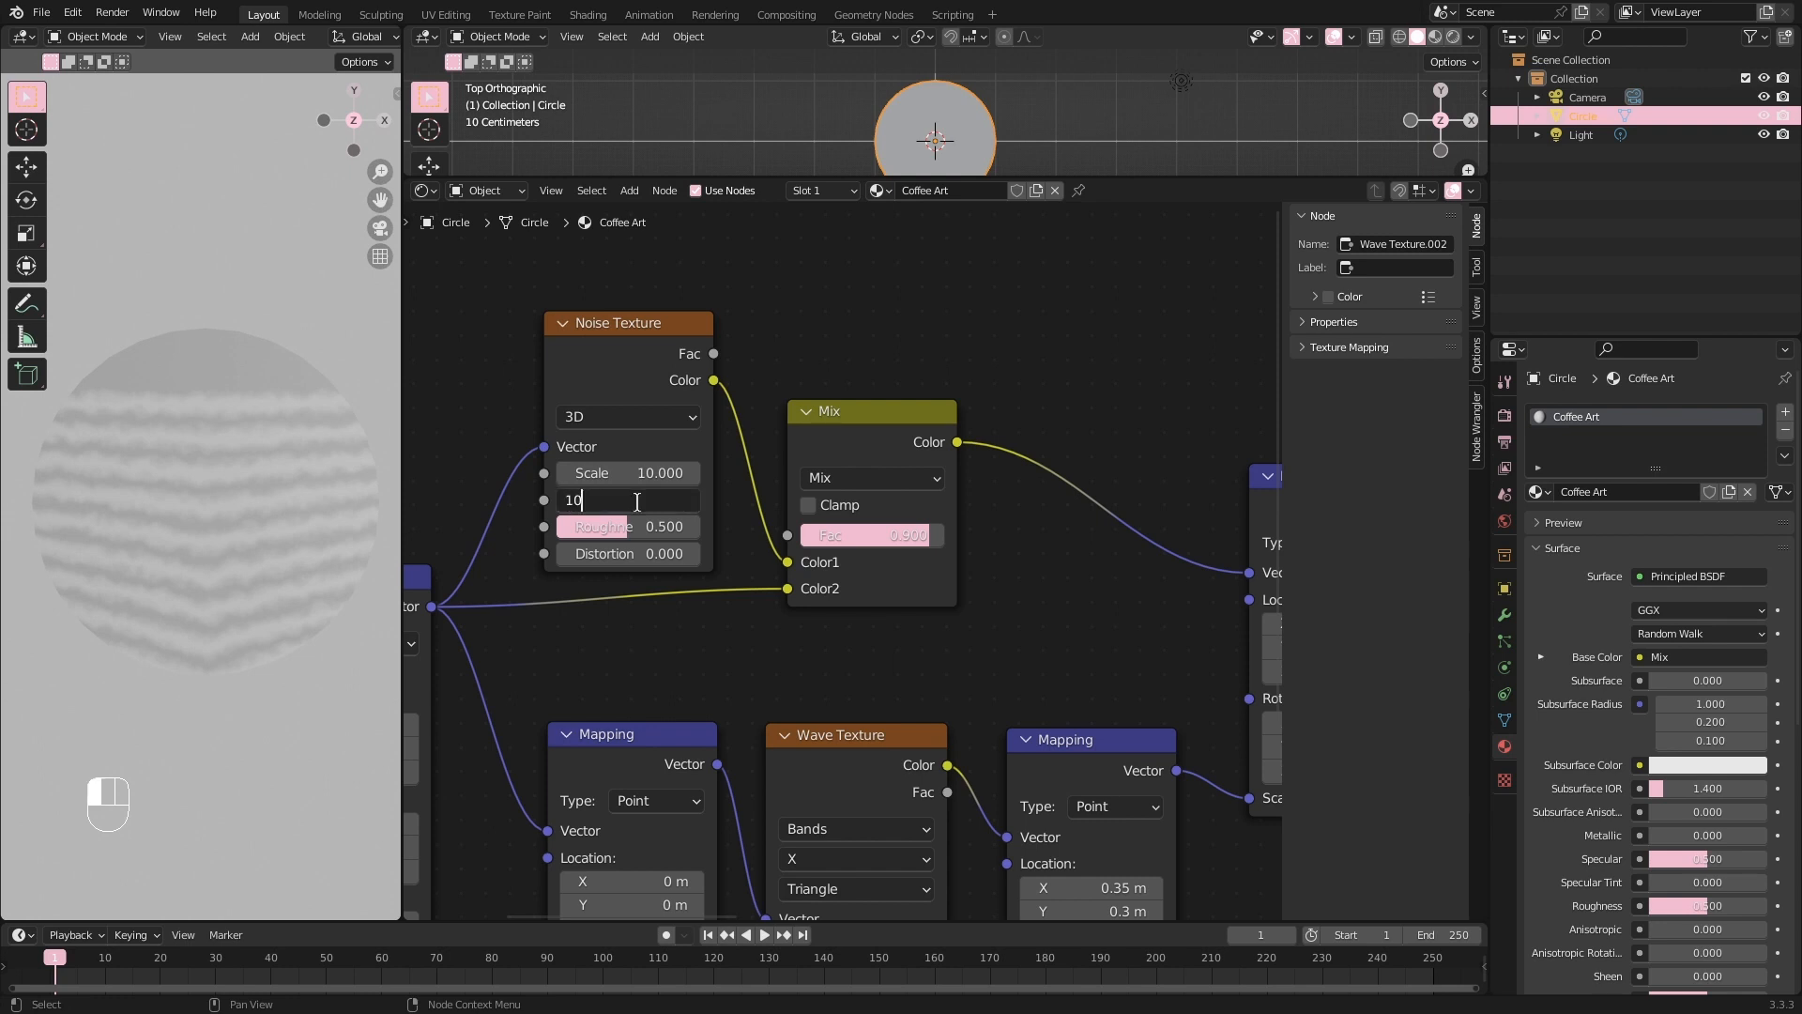
pyautogui.press('Return')
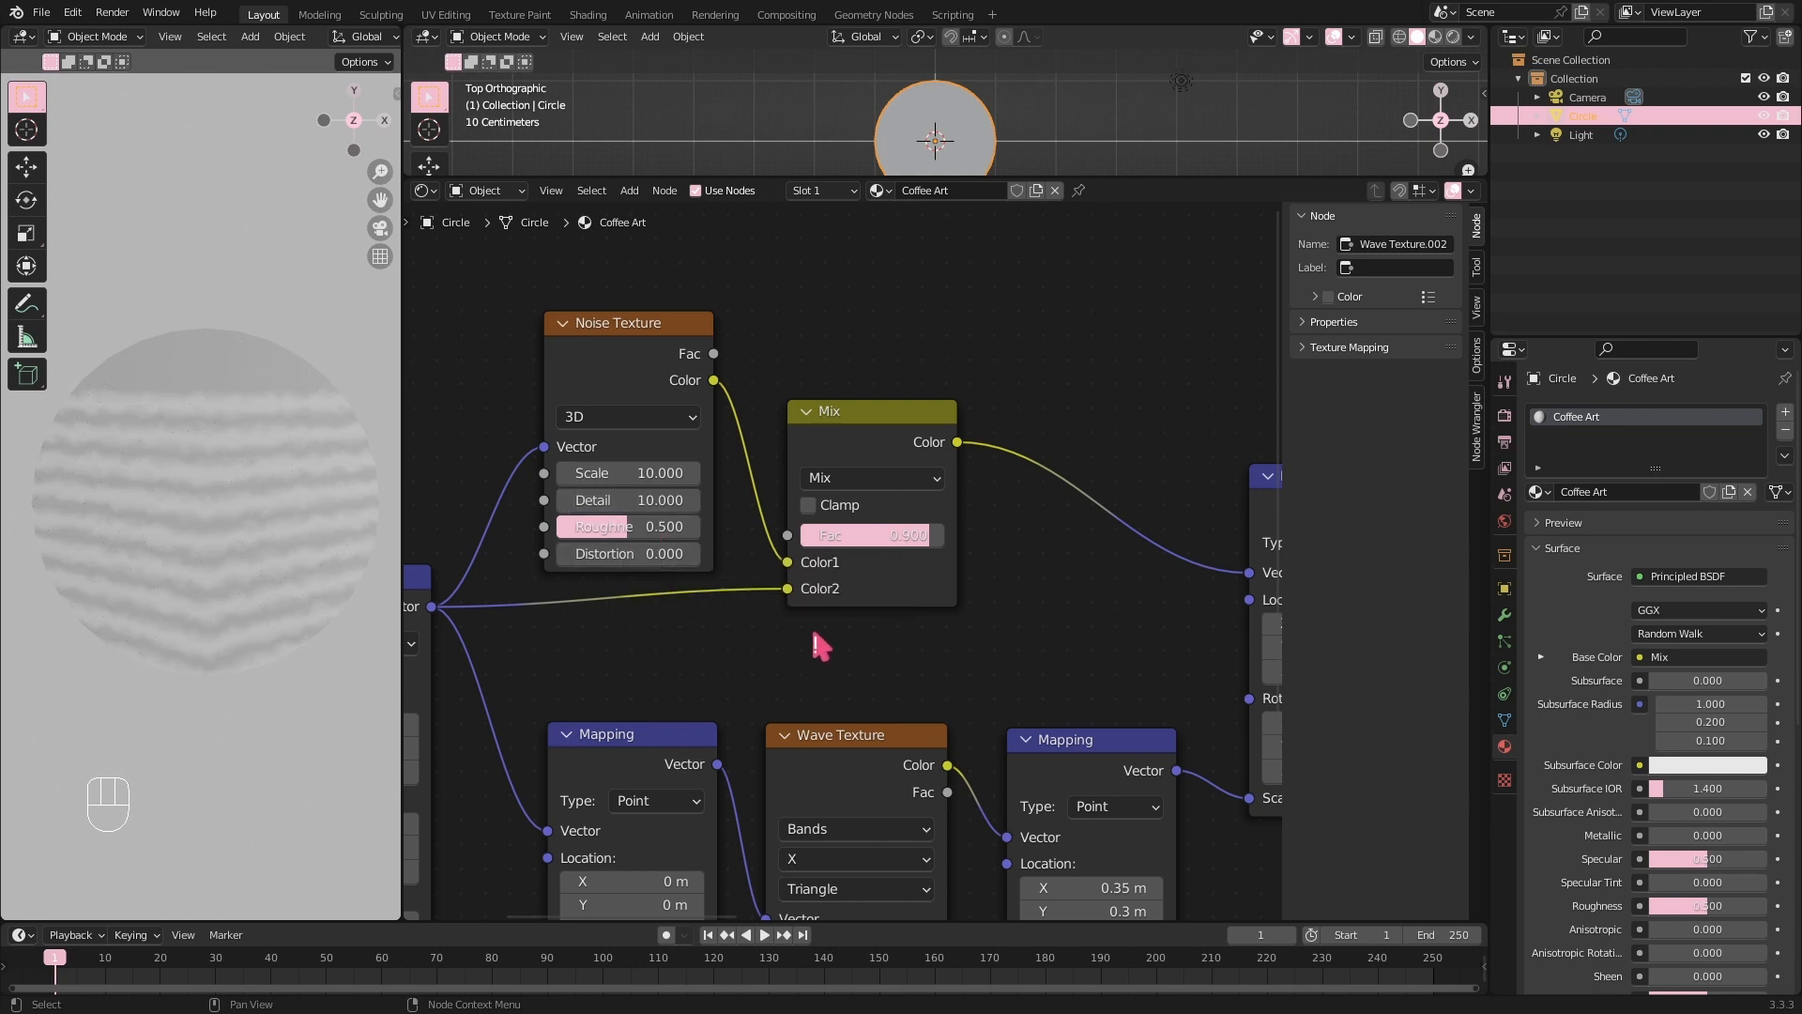
# Set the factor of the Mix node fed by the Noise Texture to 0.9.
pyautogui.click(862, 534)
pyautogui.write('0')
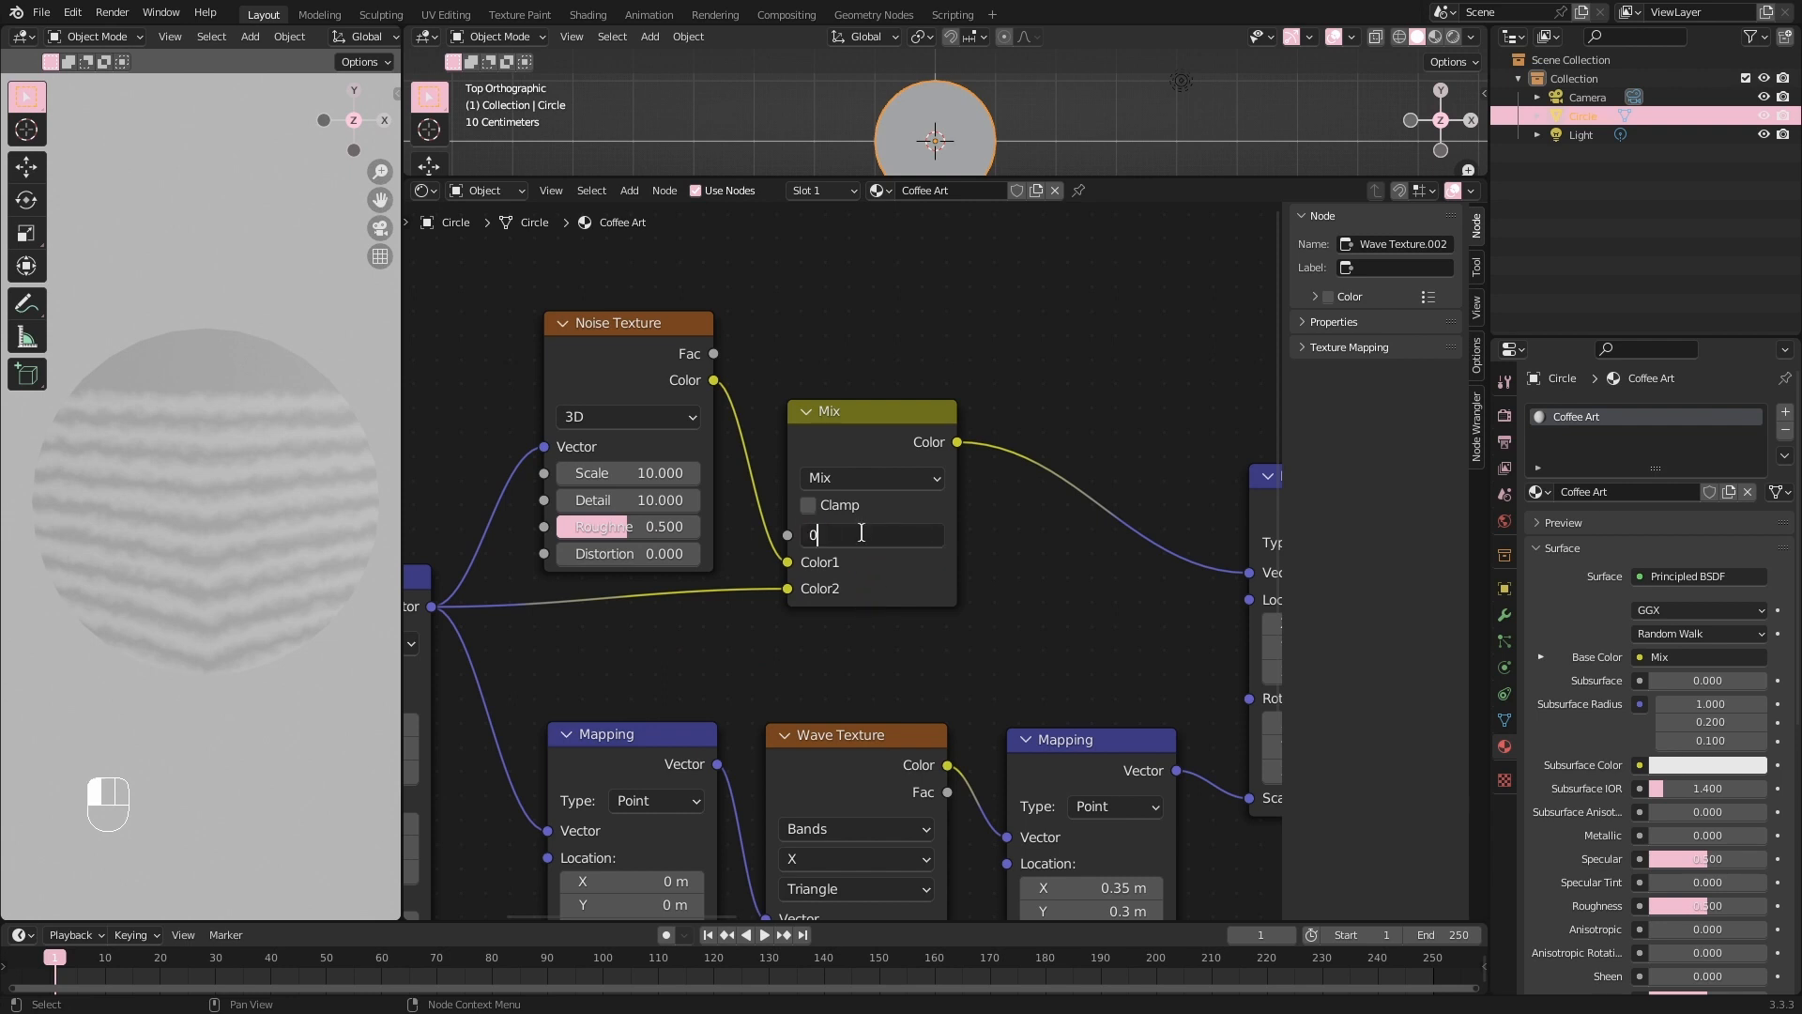
pyautogui.press('Return')
pyautogui.click(1038, 601)
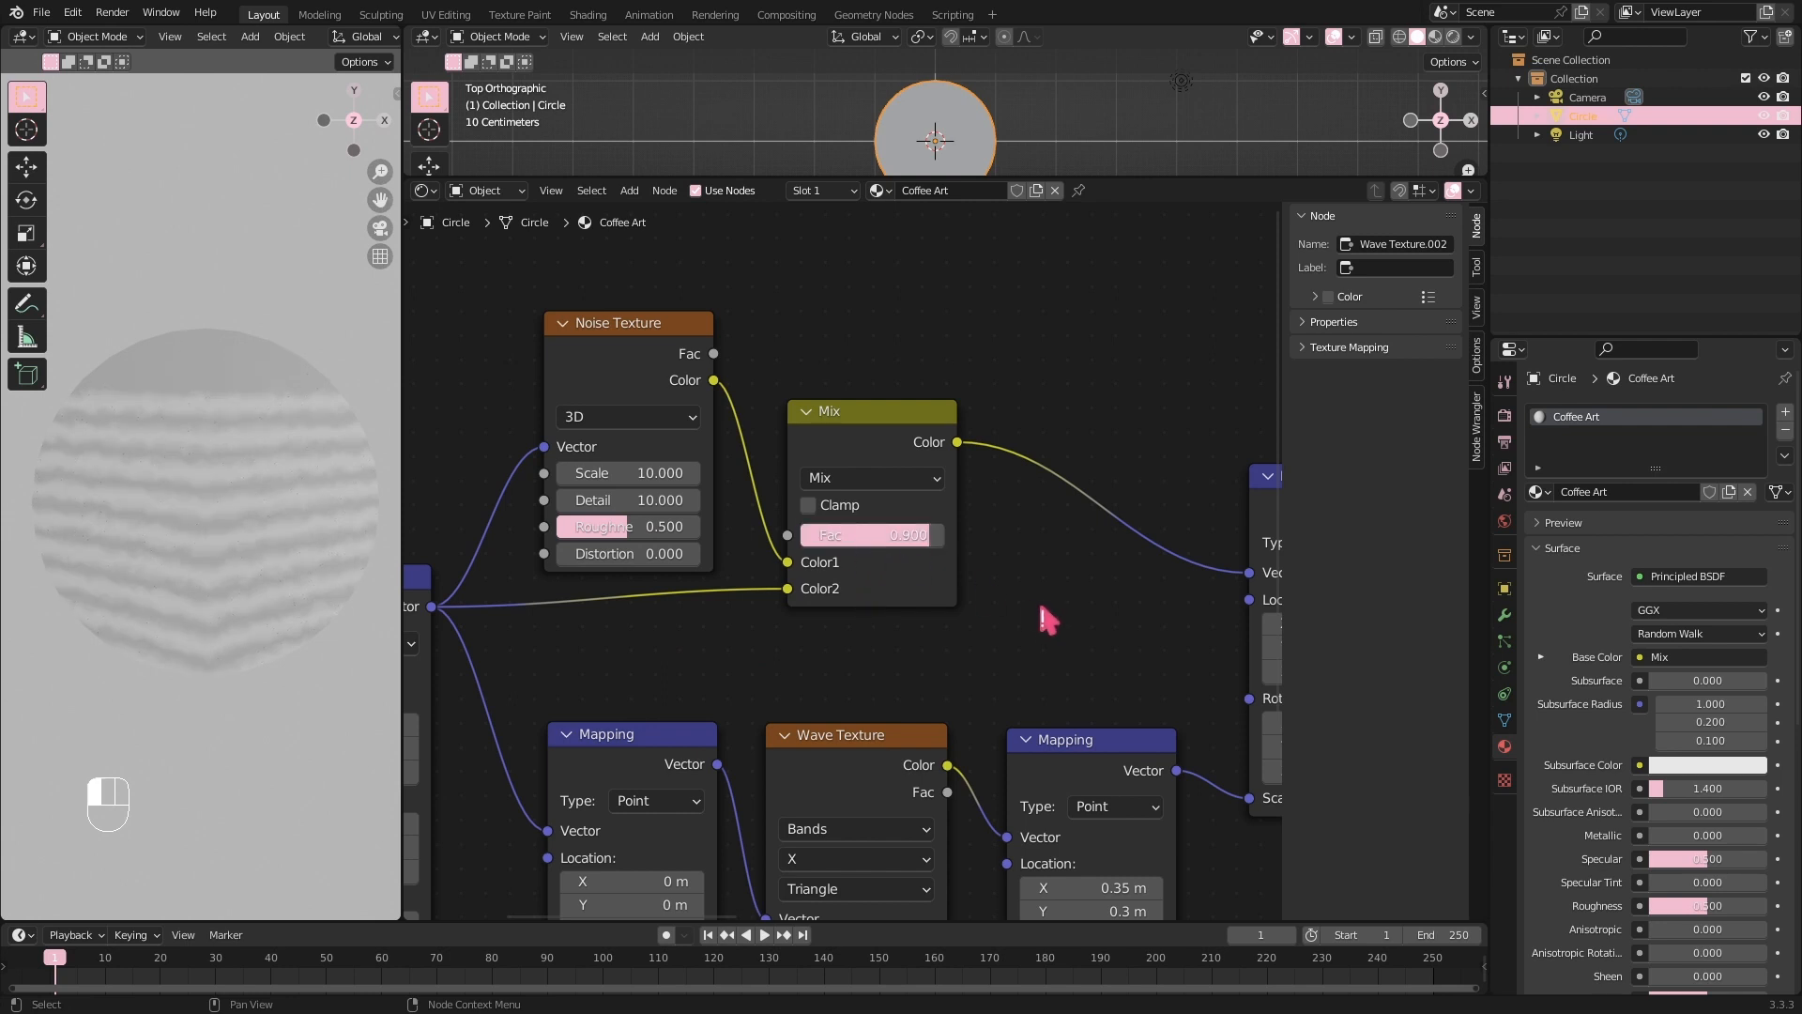
# Change the upper Gradient Texture to Radial and the lower Gradient Texture to Spherical.
pyautogui.keyDown('shift'); pyautogui.moveTo(1077, 629); pyautogui.dragTo(706, 492, button='middle'); pyautogui.keyUp('shift')
pyautogui.keyDown('shift'); pyautogui.moveTo(1117, 713); pyautogui.dragTo(707, 811, button='middle'); pyautogui.keyUp('shift')
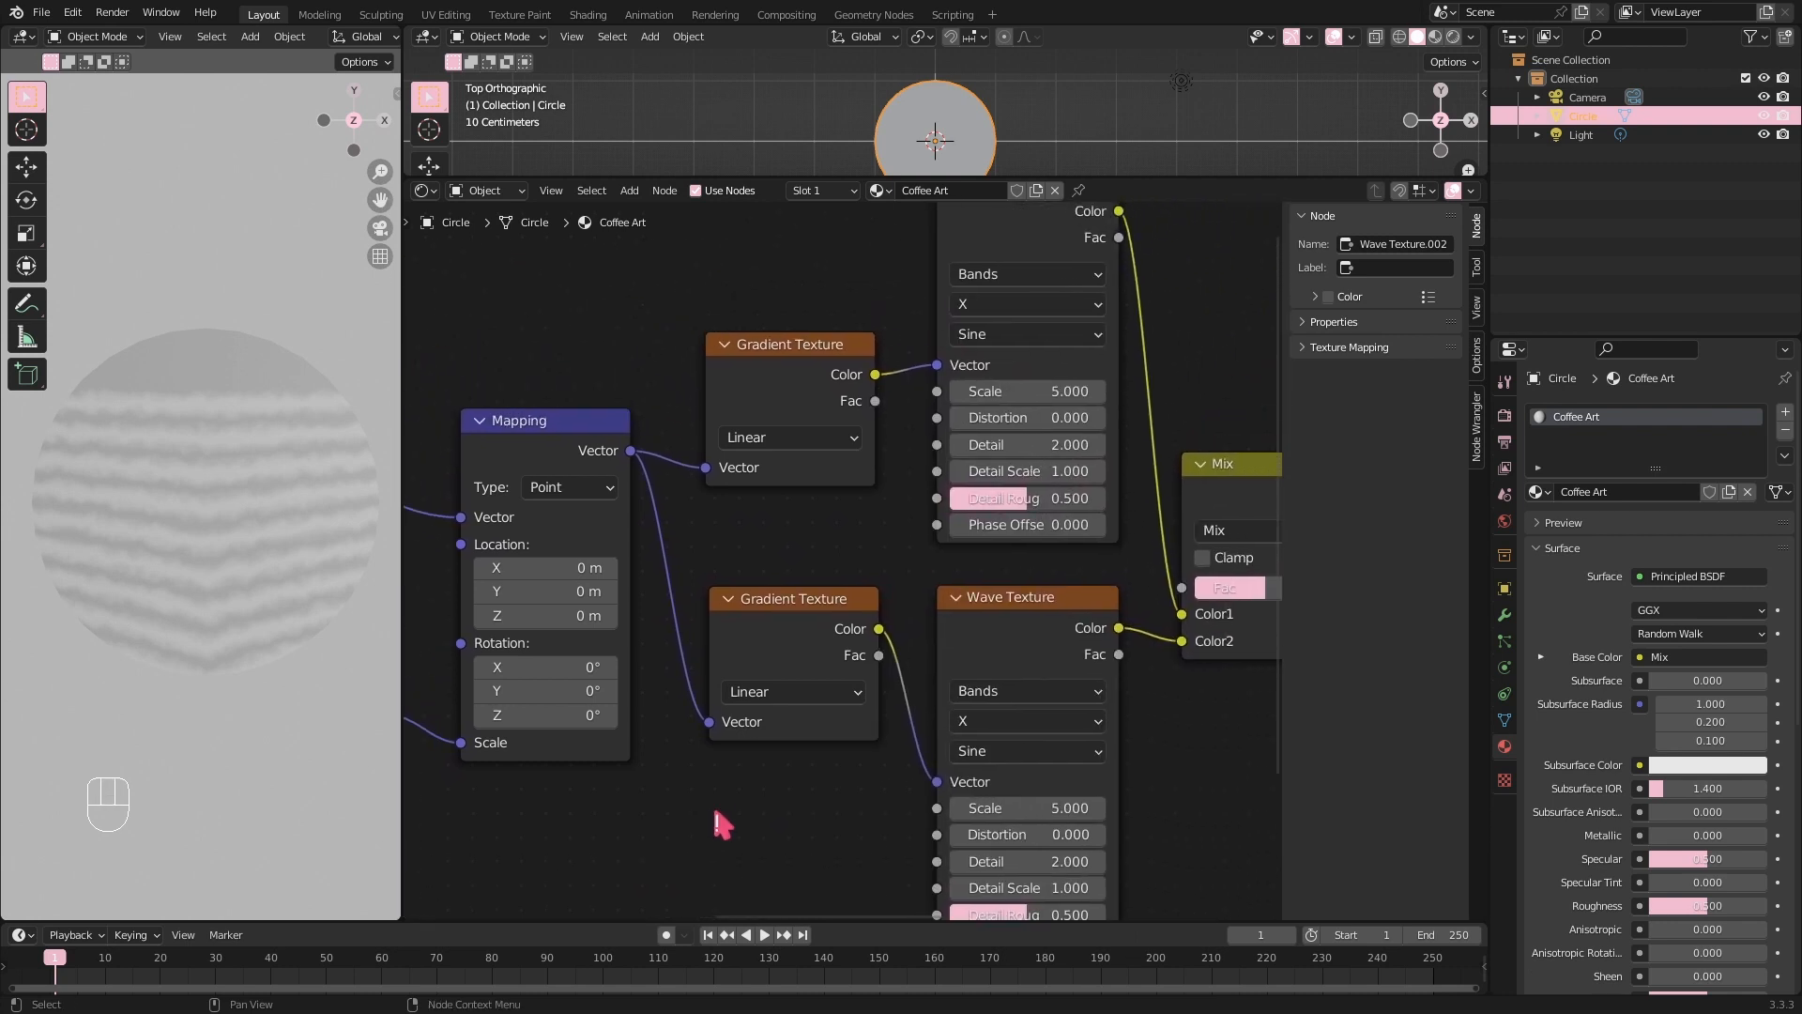
pyautogui.scroll(-1, 723, 805)
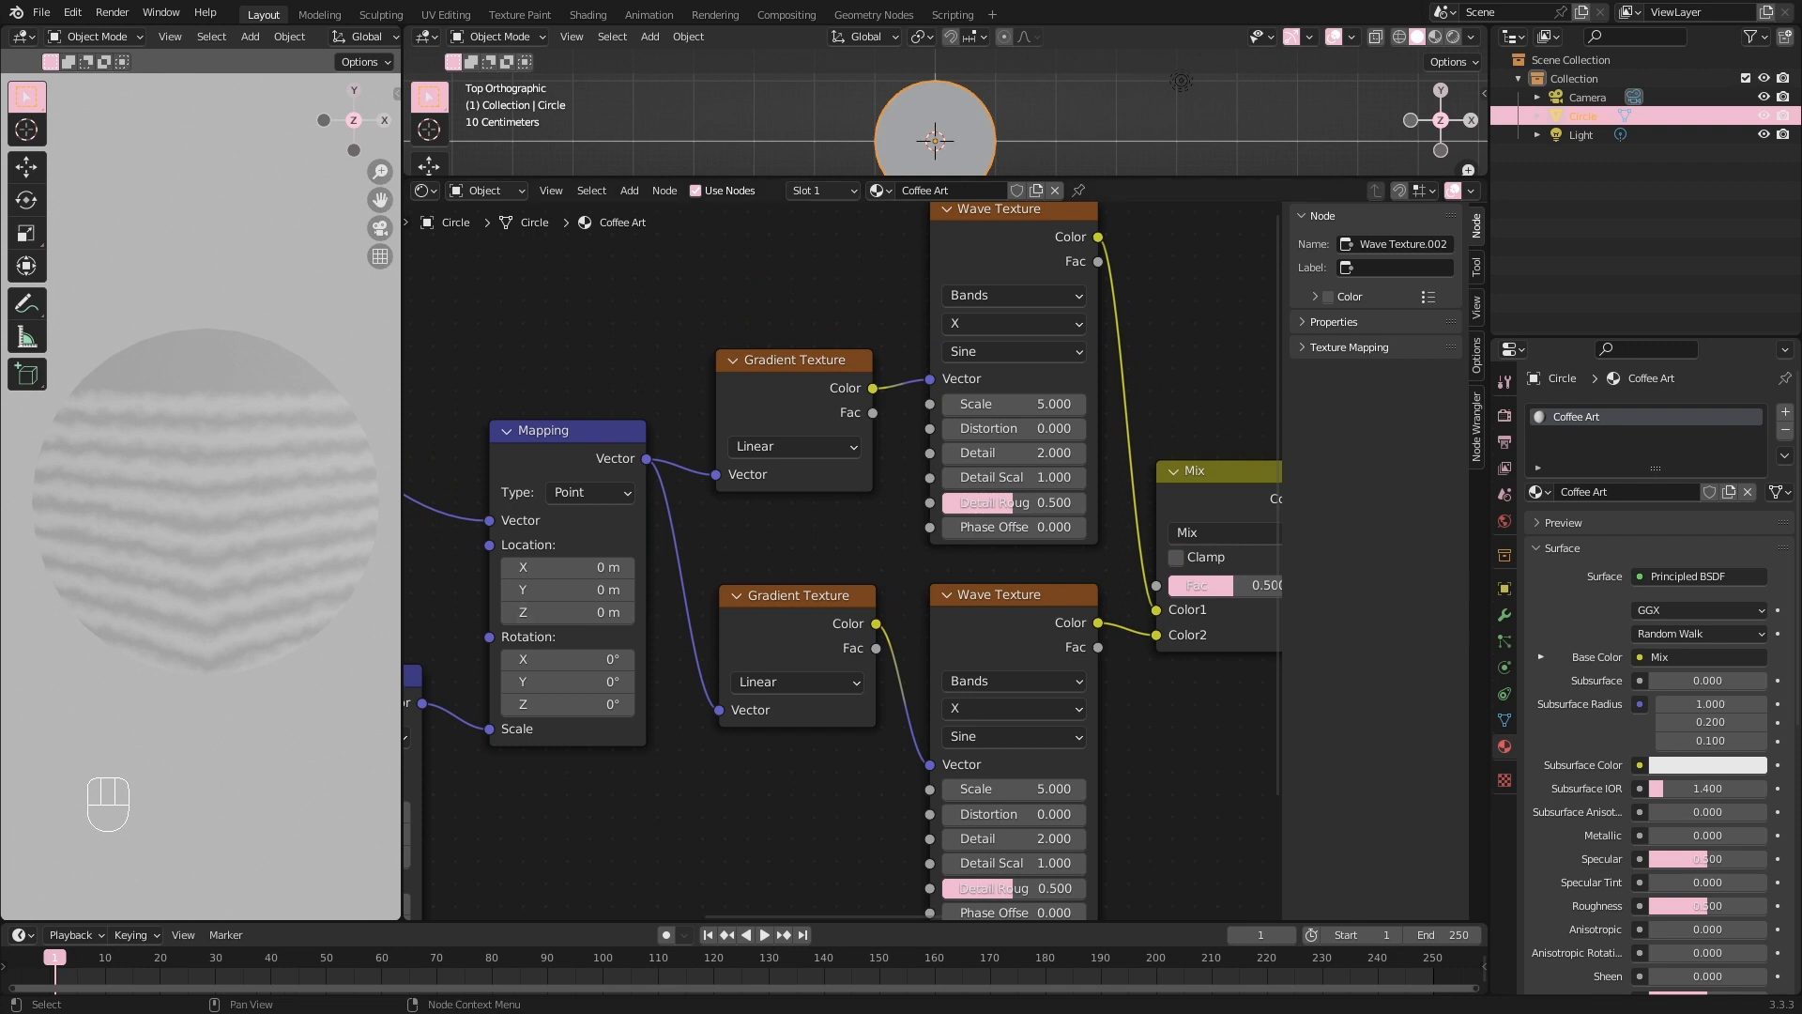
pyautogui.click(797, 447)
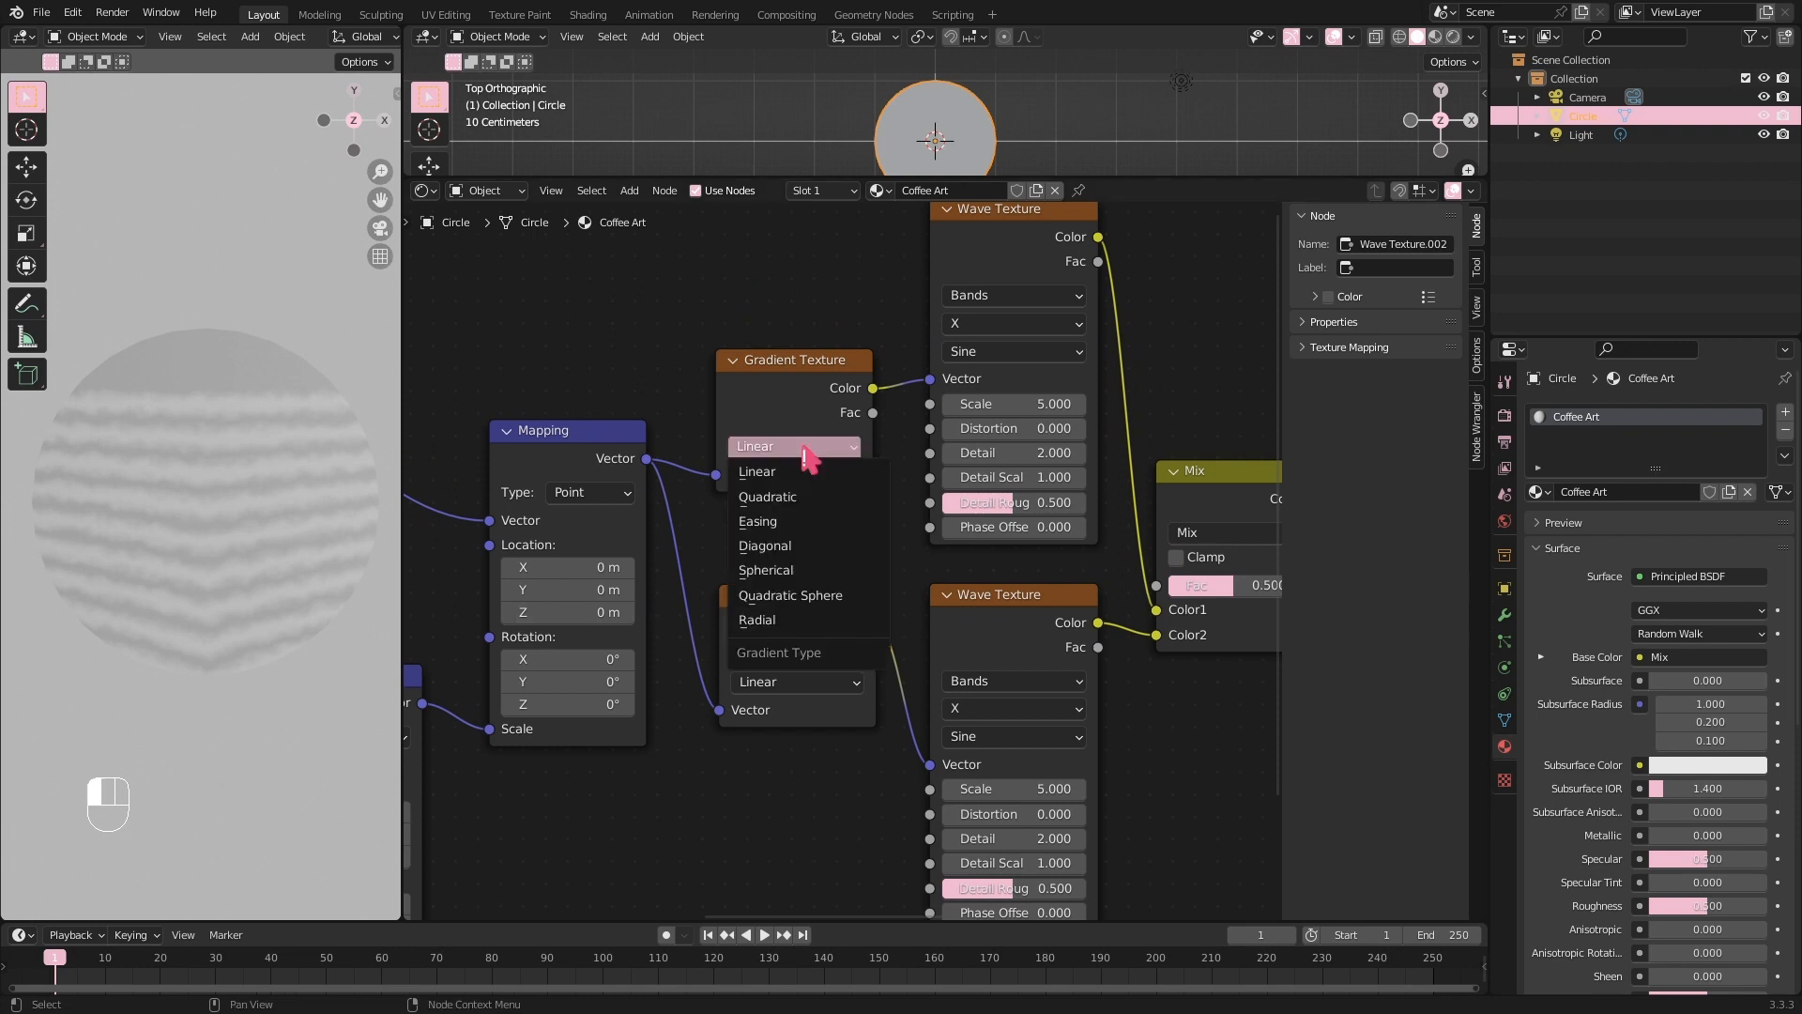
pyautogui.click(789, 621)
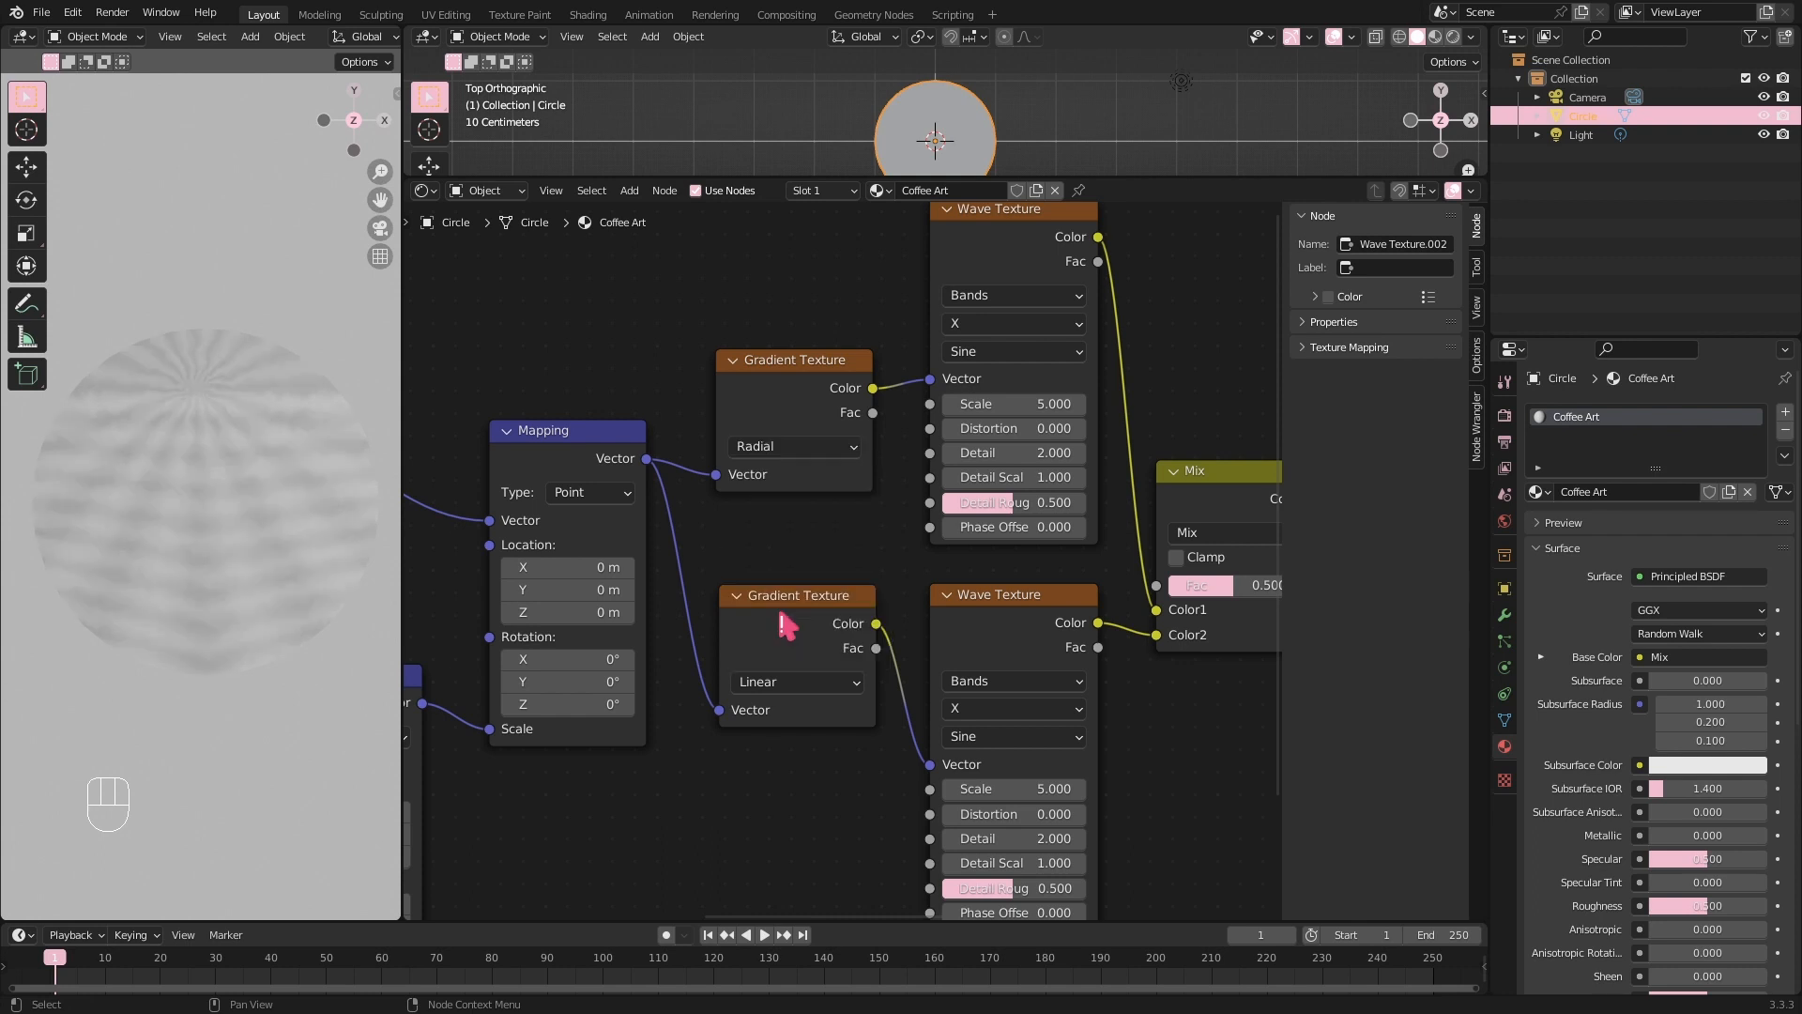
pyautogui.click(788, 685)
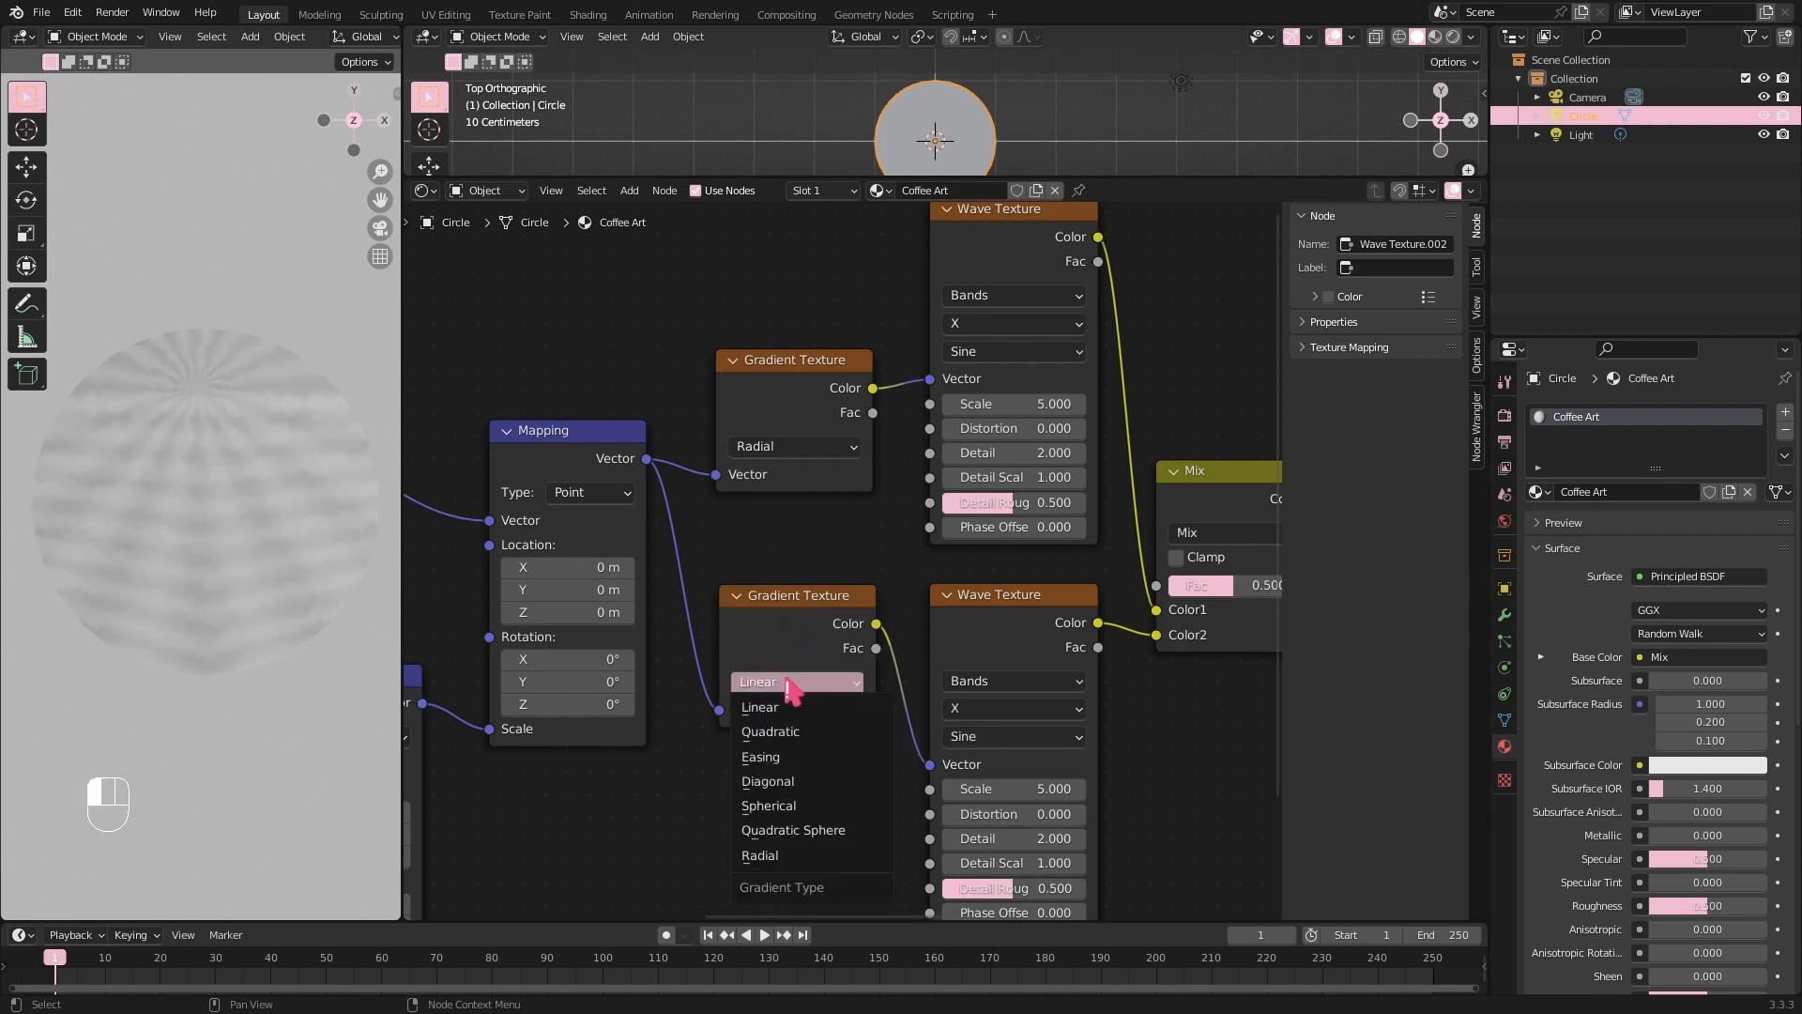
pyautogui.click(790, 807)
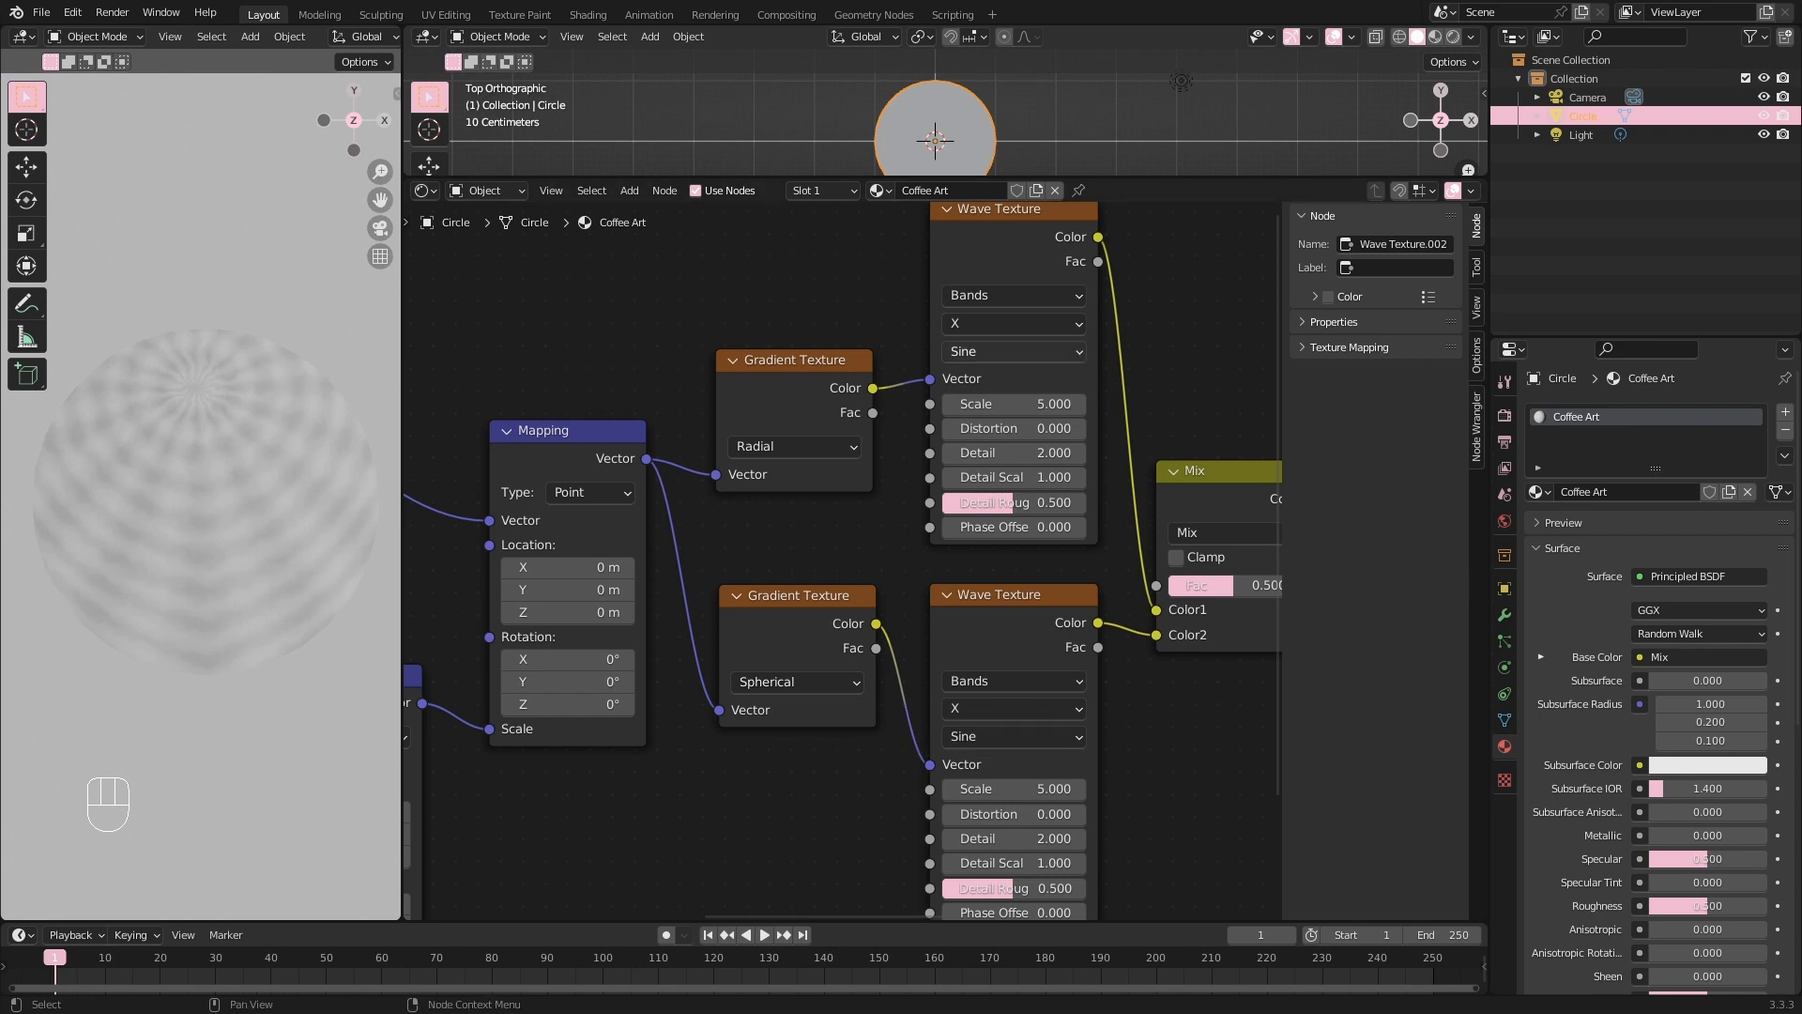
# Set Scale to 0.31 and Distortion to 1 on the Wave Texture fed by the Radial Gradient Texture.
pyautogui.click(1027, 401)
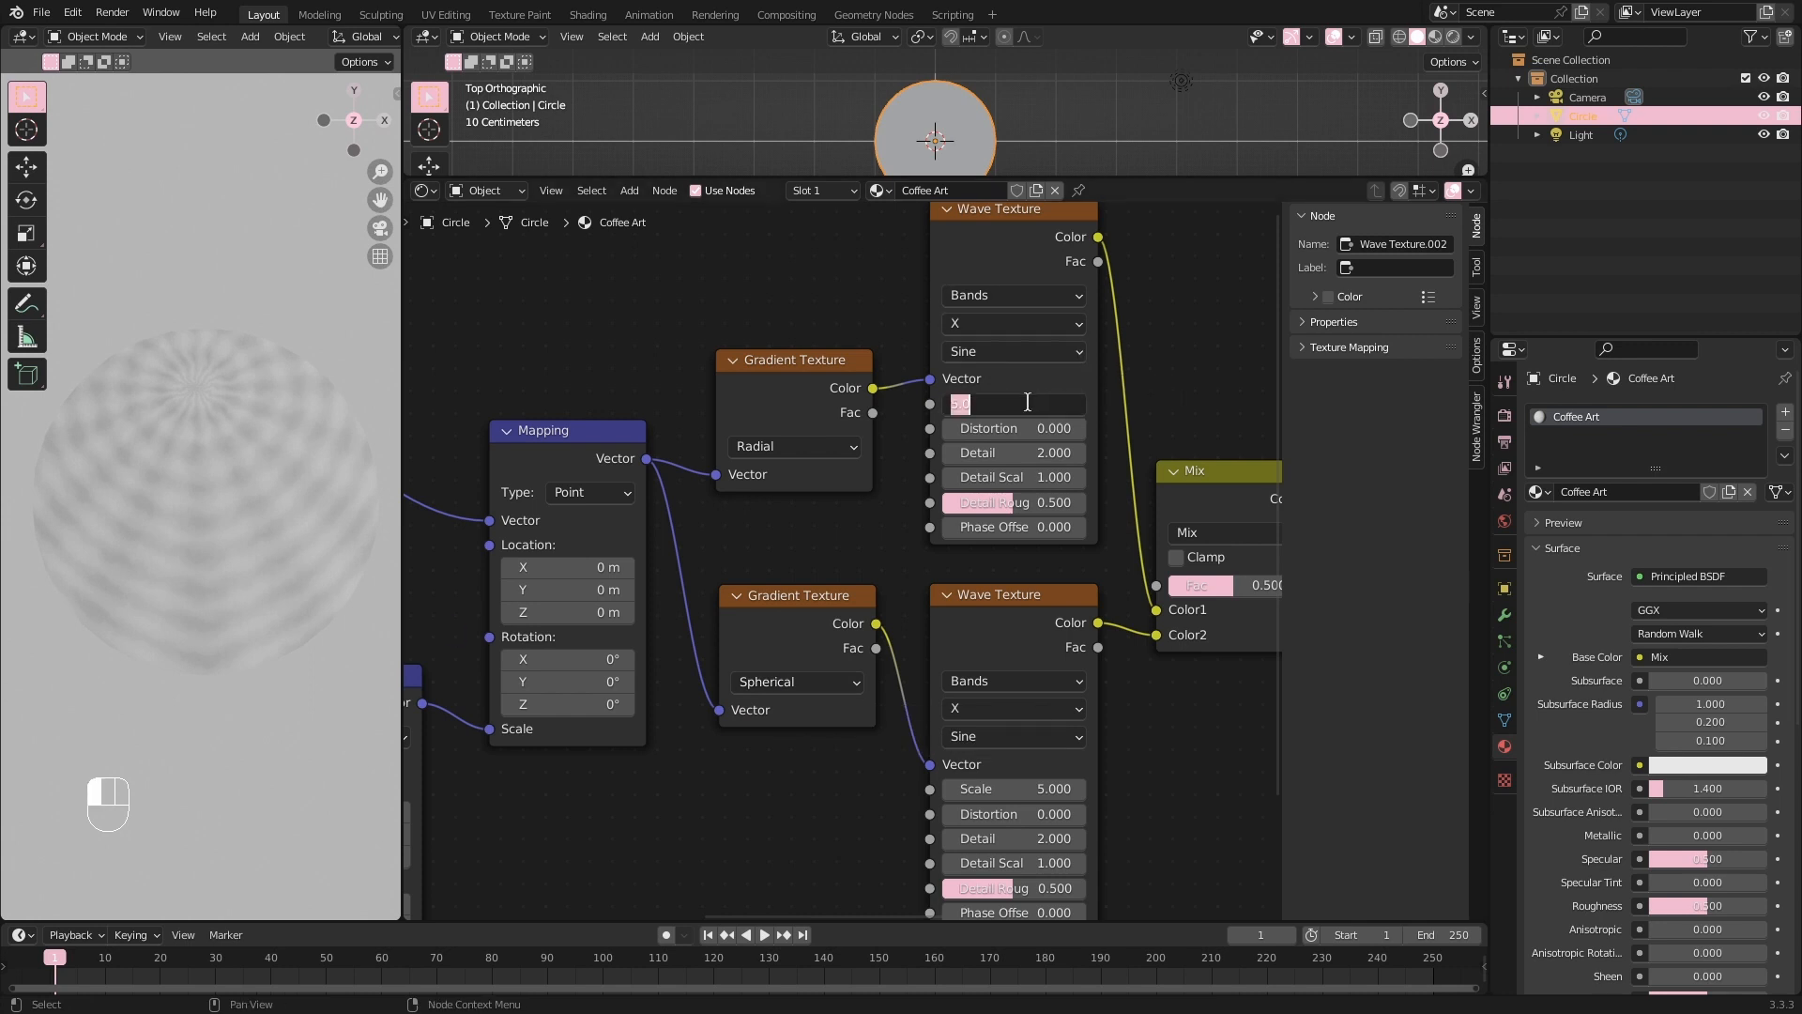
pyautogui.write('0.31')
pyautogui.press('Return')
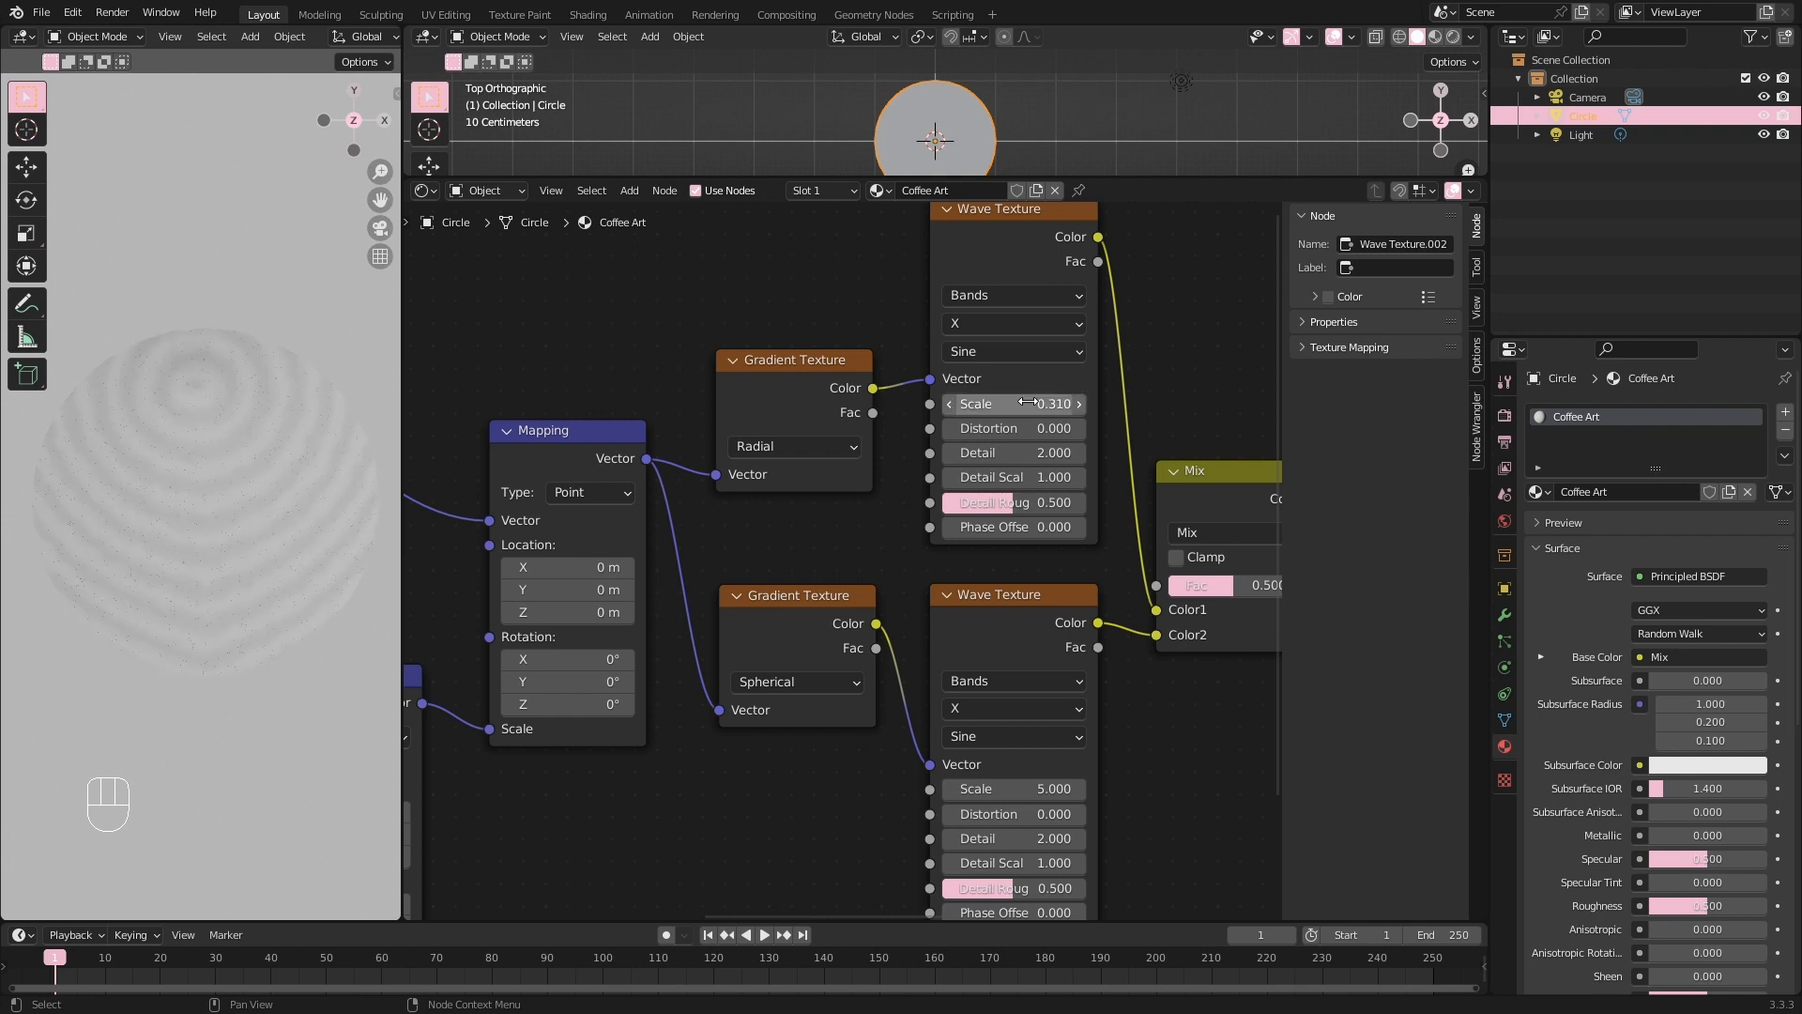
pyautogui.click(1029, 428)
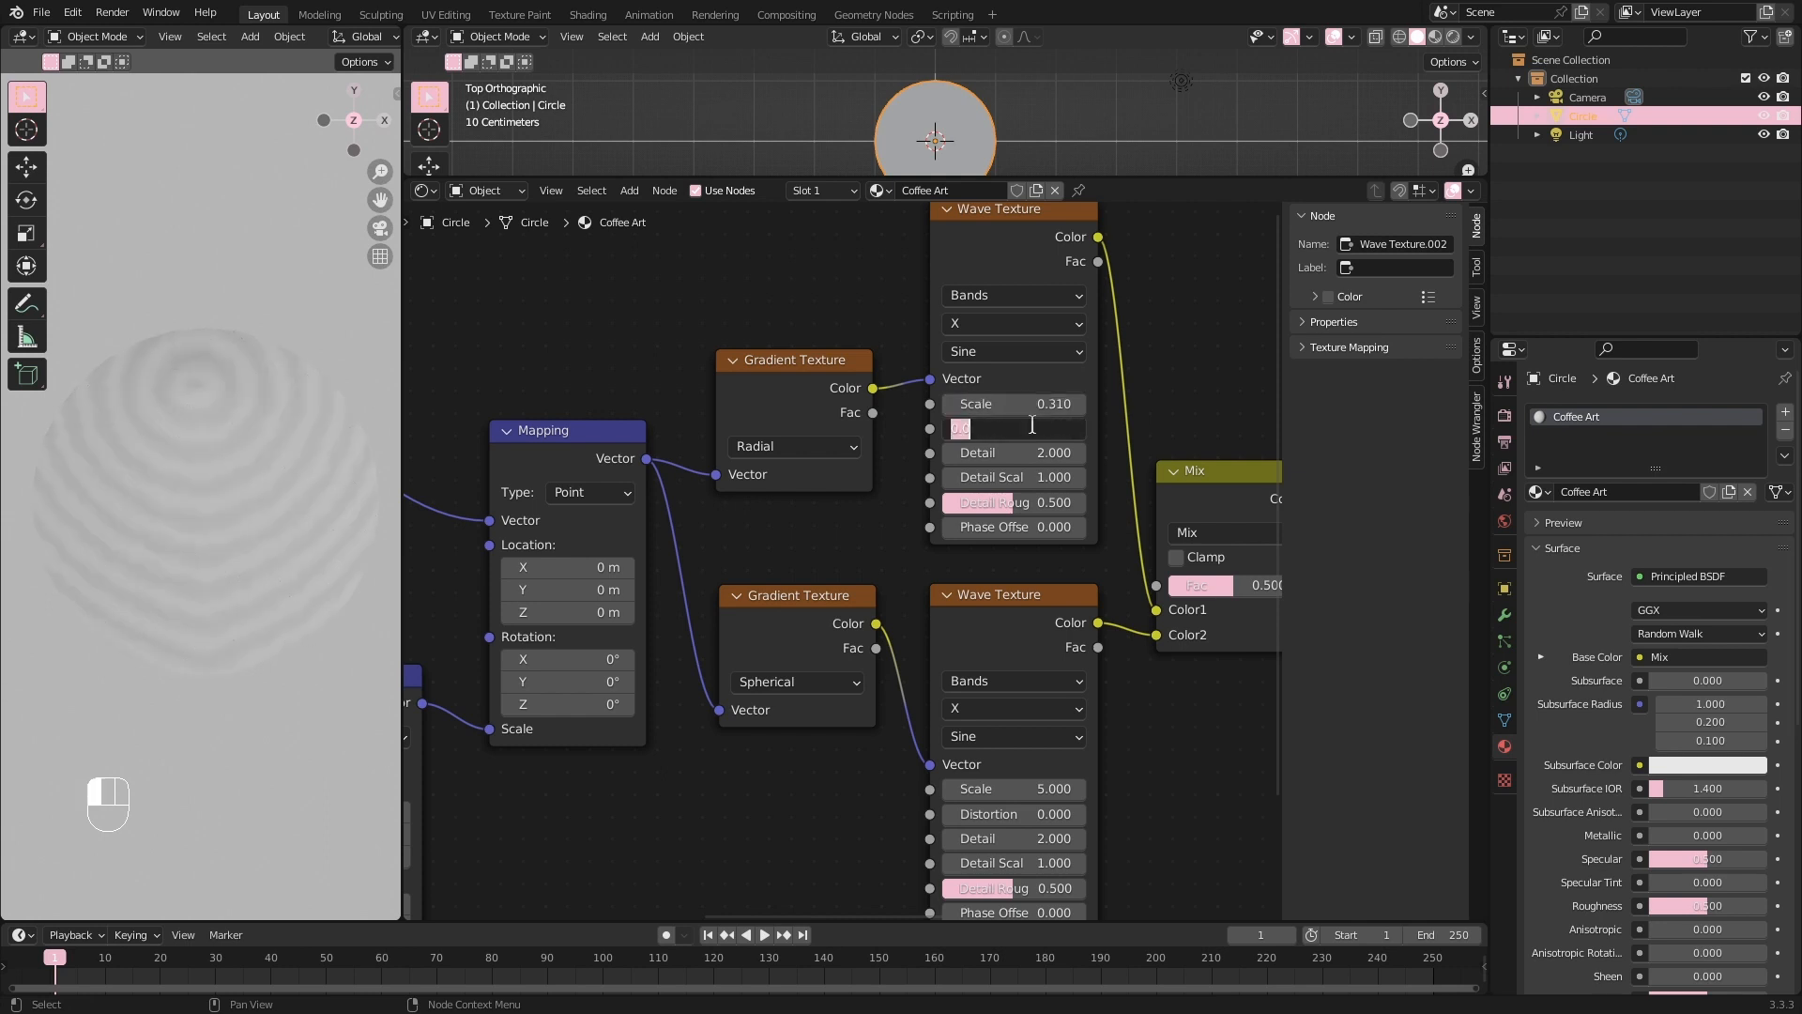
pyautogui.write('1')
pyautogui.press('Return')
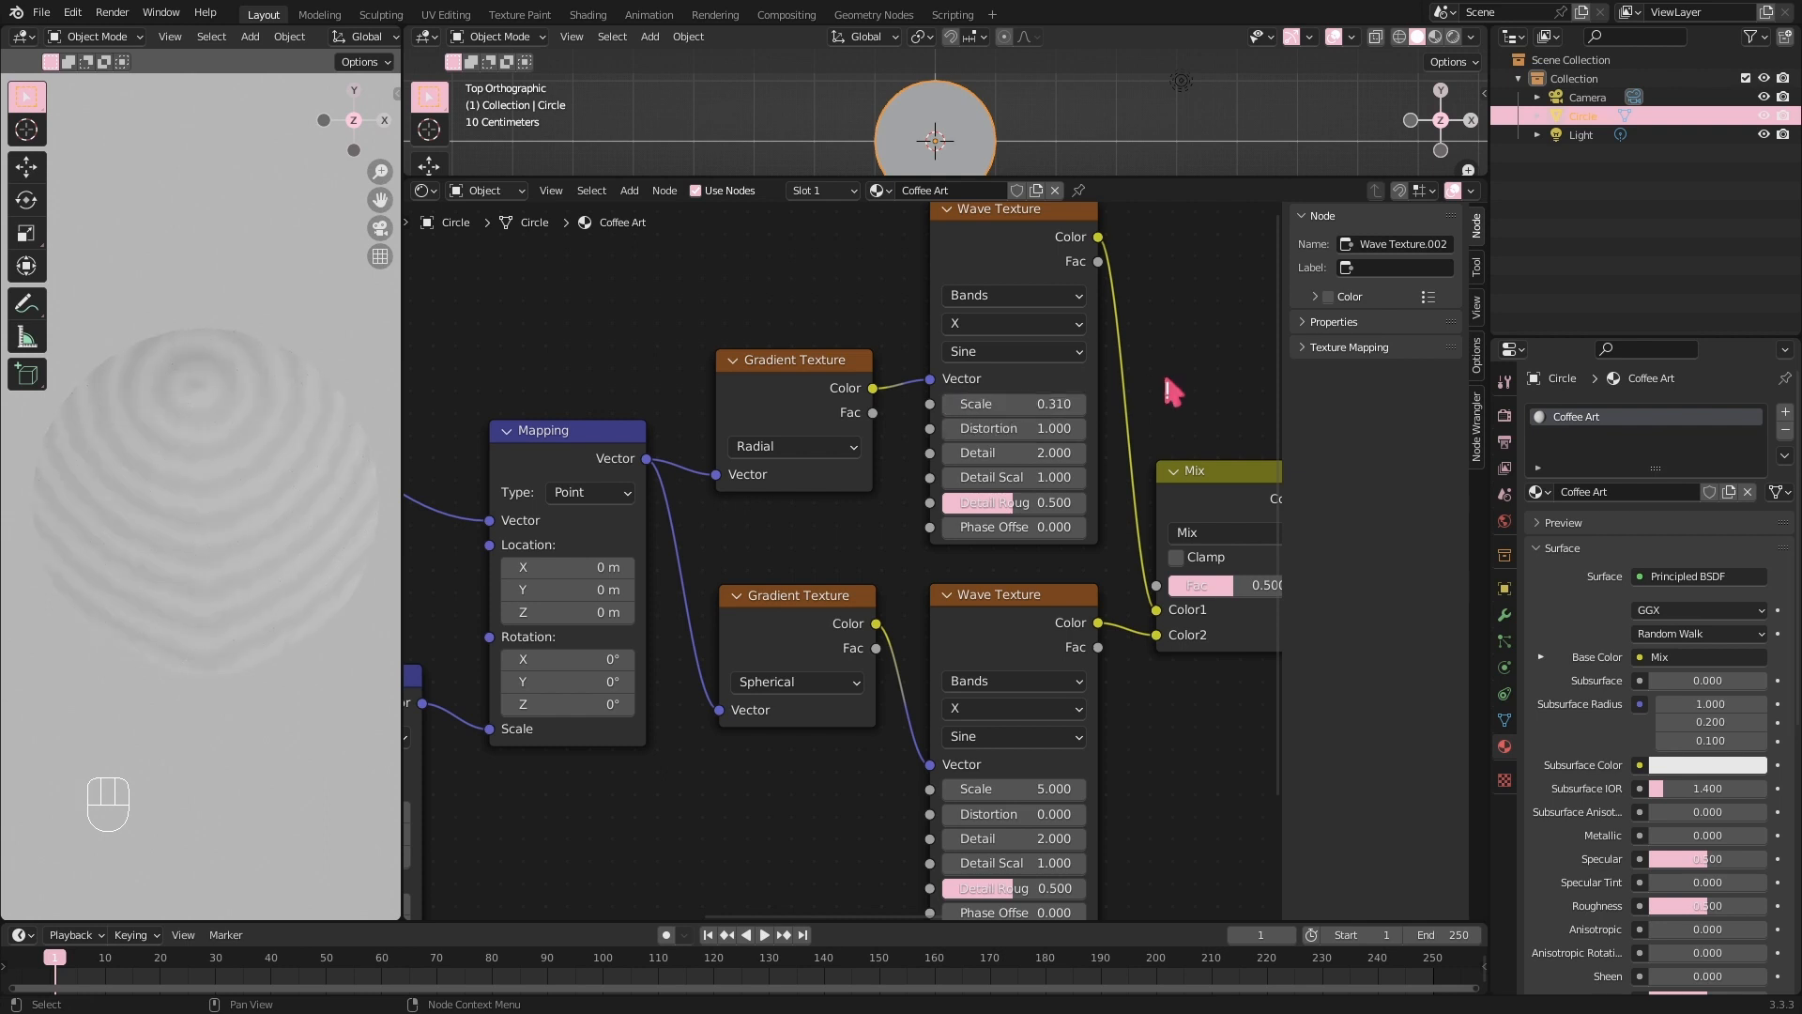
# Set Detail to 0, Detail Scale to -5.5 and Detail Roughness to 0 on the Wave Texture fed by the Radial Gradient Texture.
pyautogui.click(1042, 452)
pyautogui.write('0')
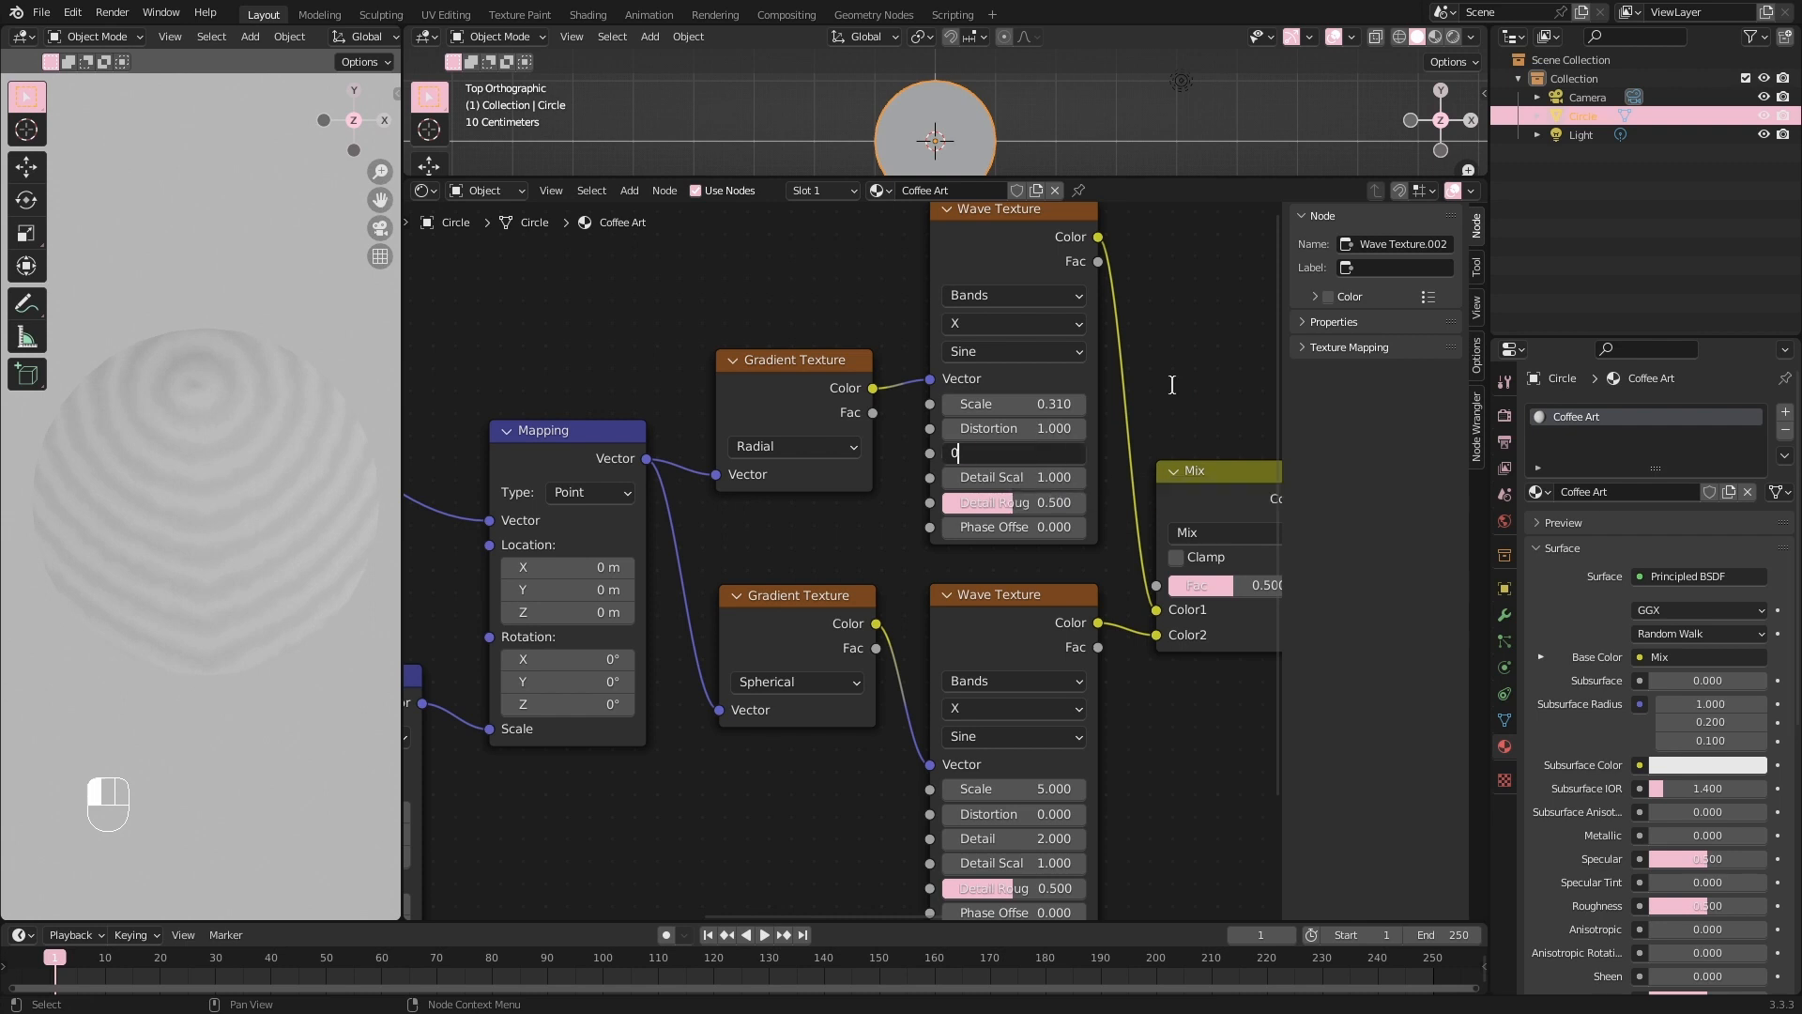
pyautogui.press('Return')
pyautogui.click(1042, 477)
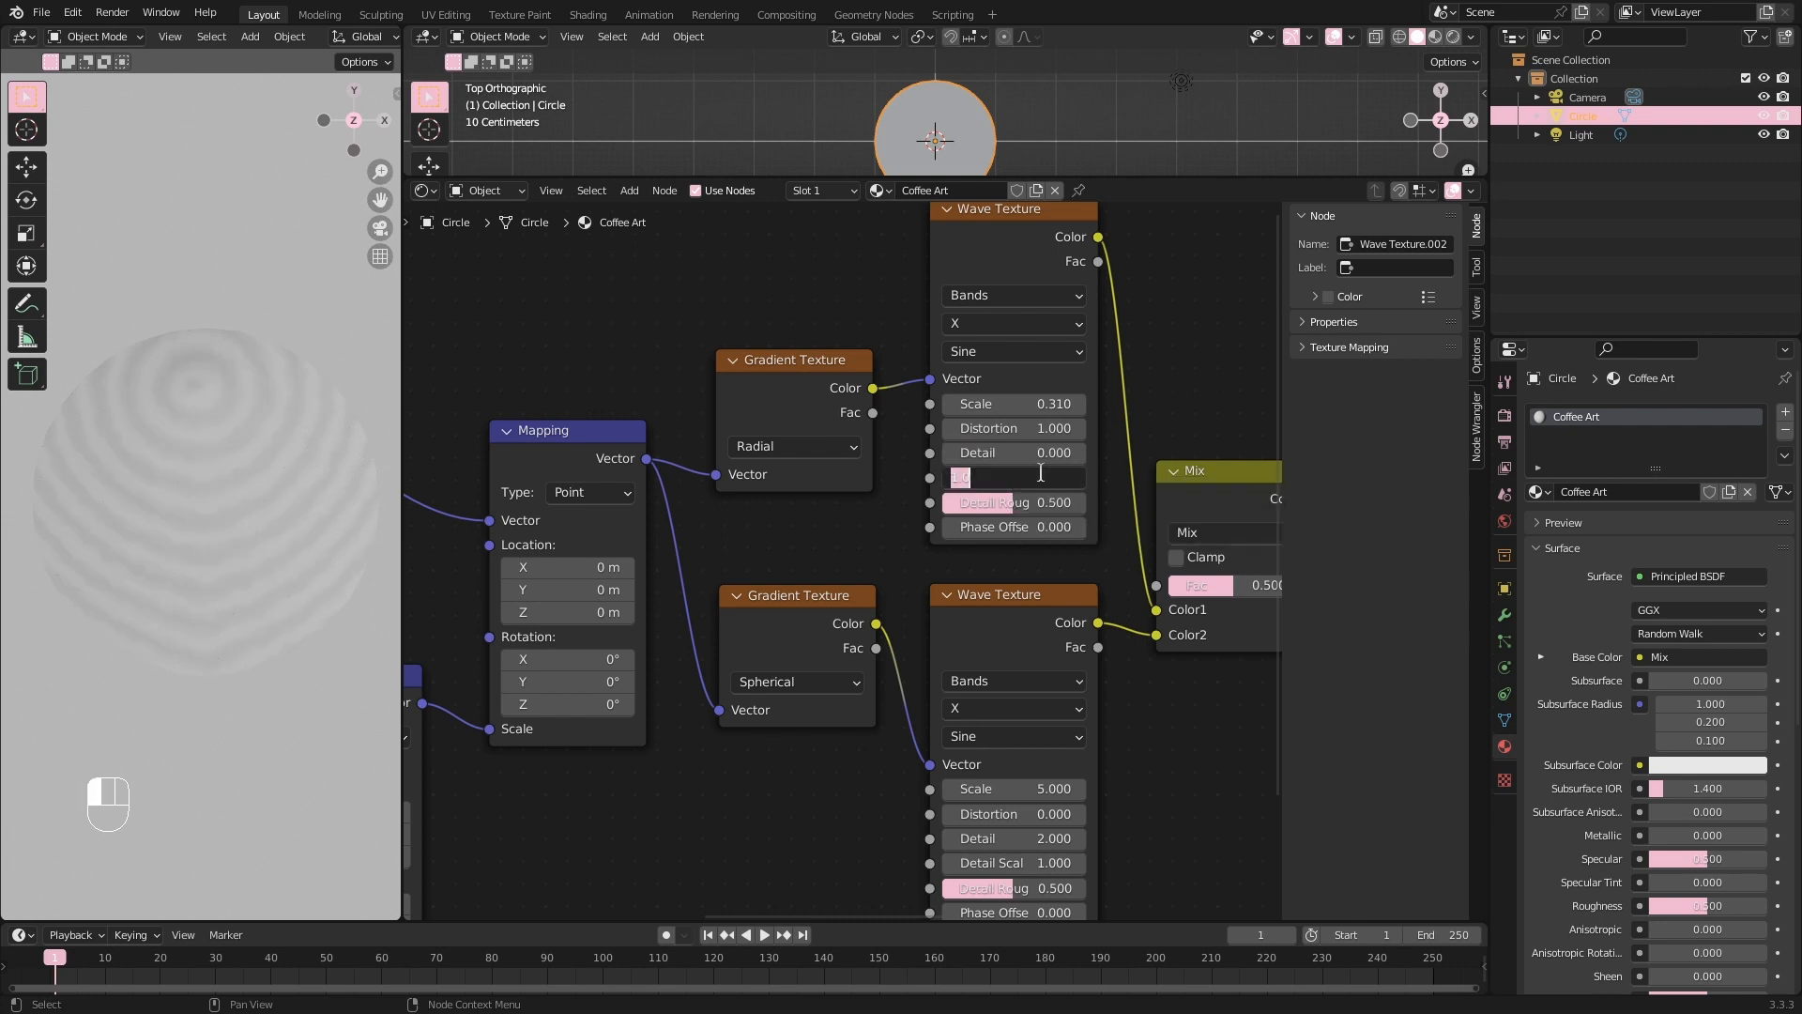
pyautogui.write('-5.5')
pyautogui.press('Return')
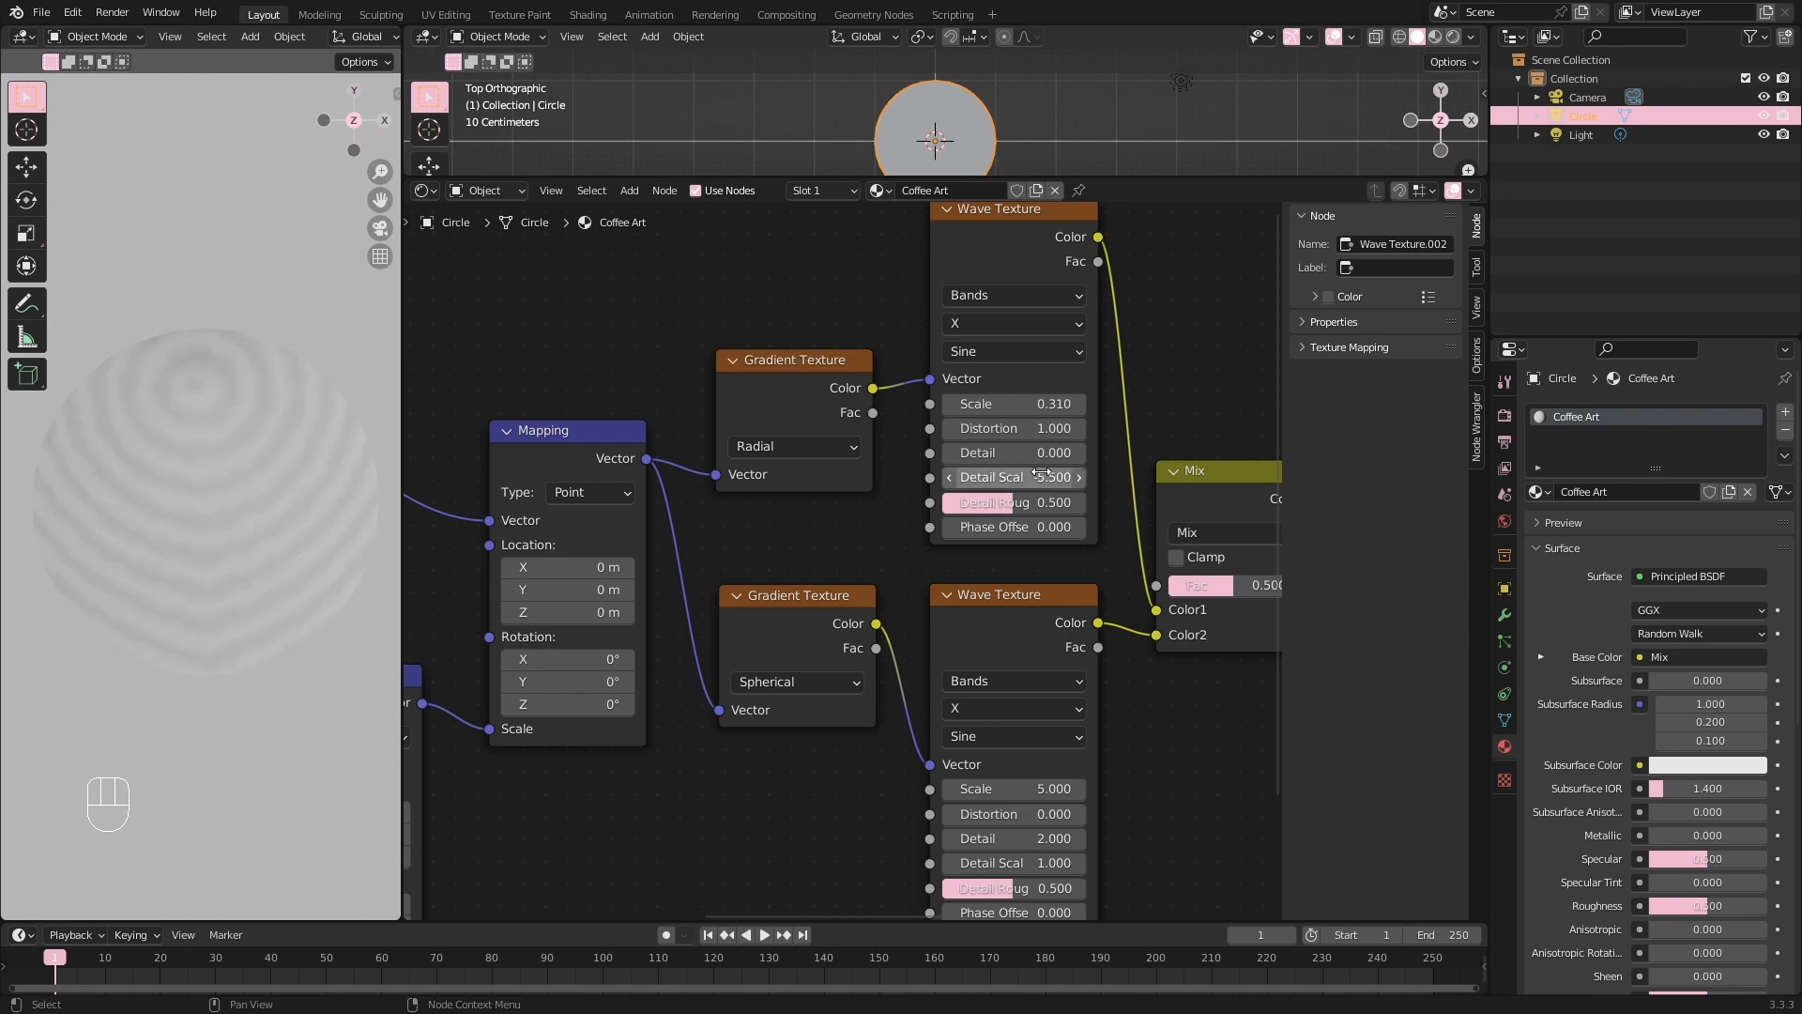
pyautogui.click(1038, 503)
pyautogui.write('0')
pyautogui.press('Return')
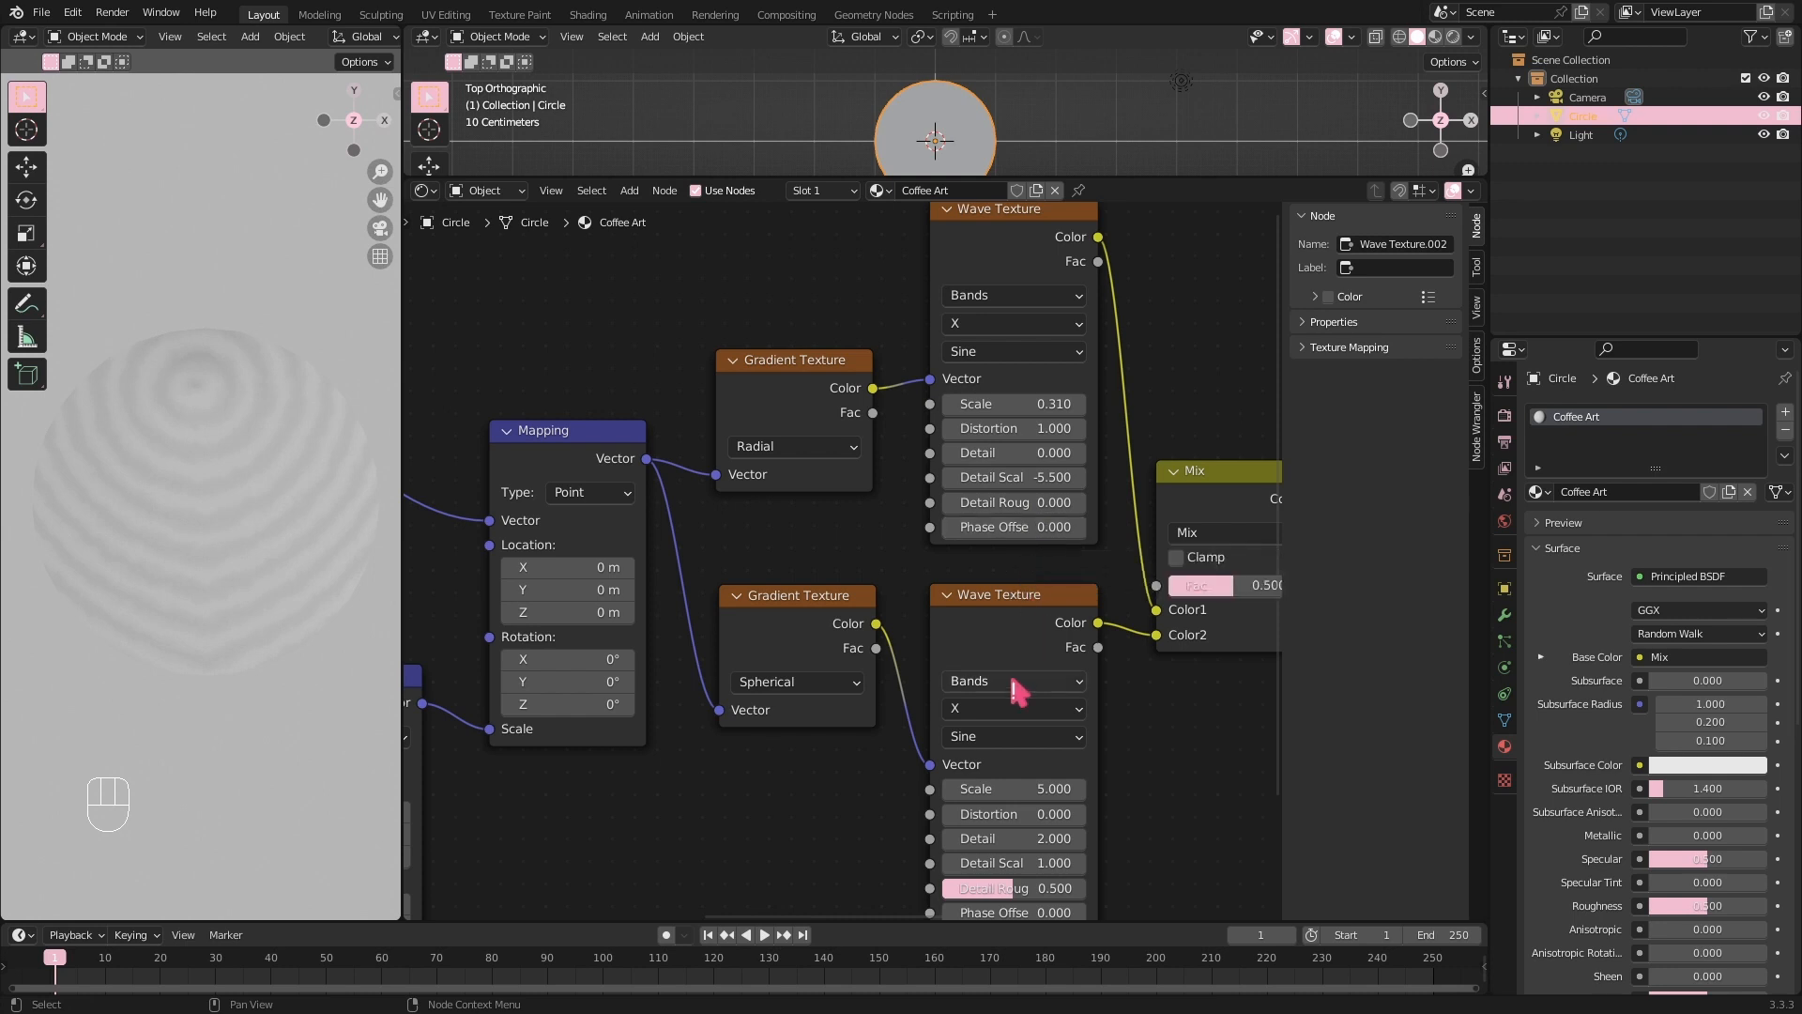
# Set Scale to 1.05 and Distortion to 30 on the Wave Texture fed by the Spherical Gradient Texture.
pyautogui.click(1007, 789)
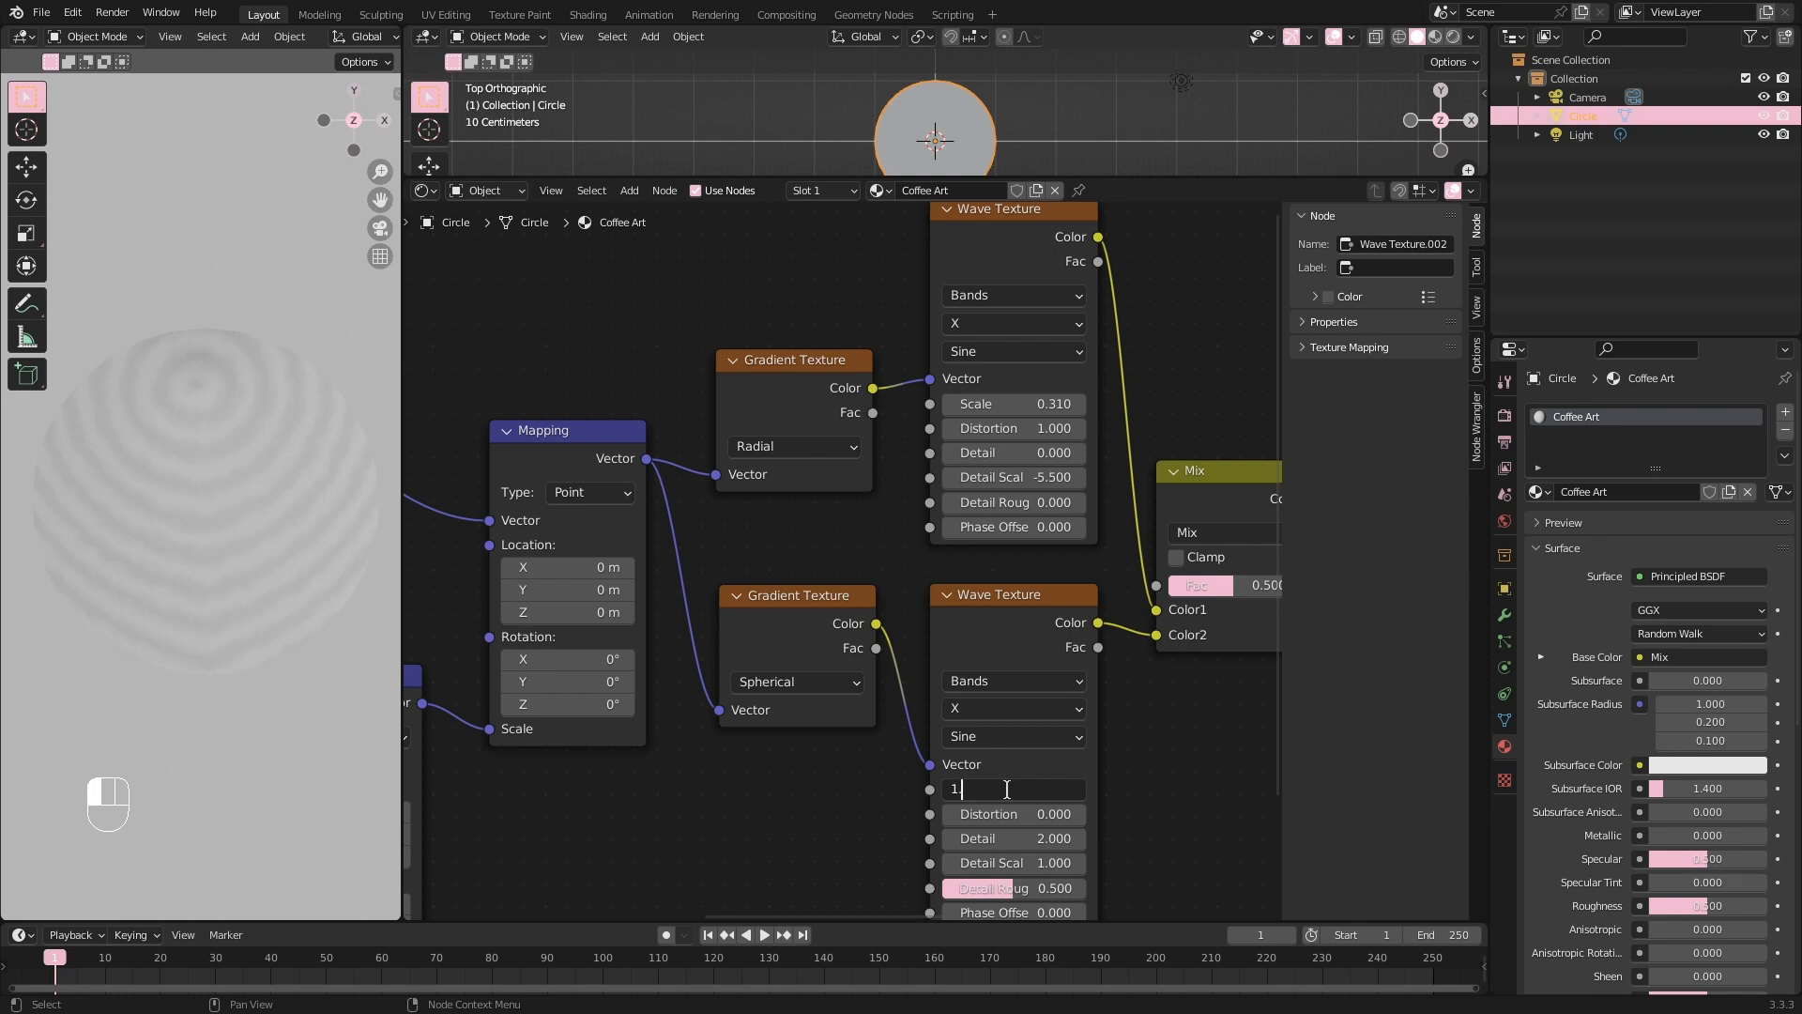
pyautogui.write('5')
pyautogui.press('Return')
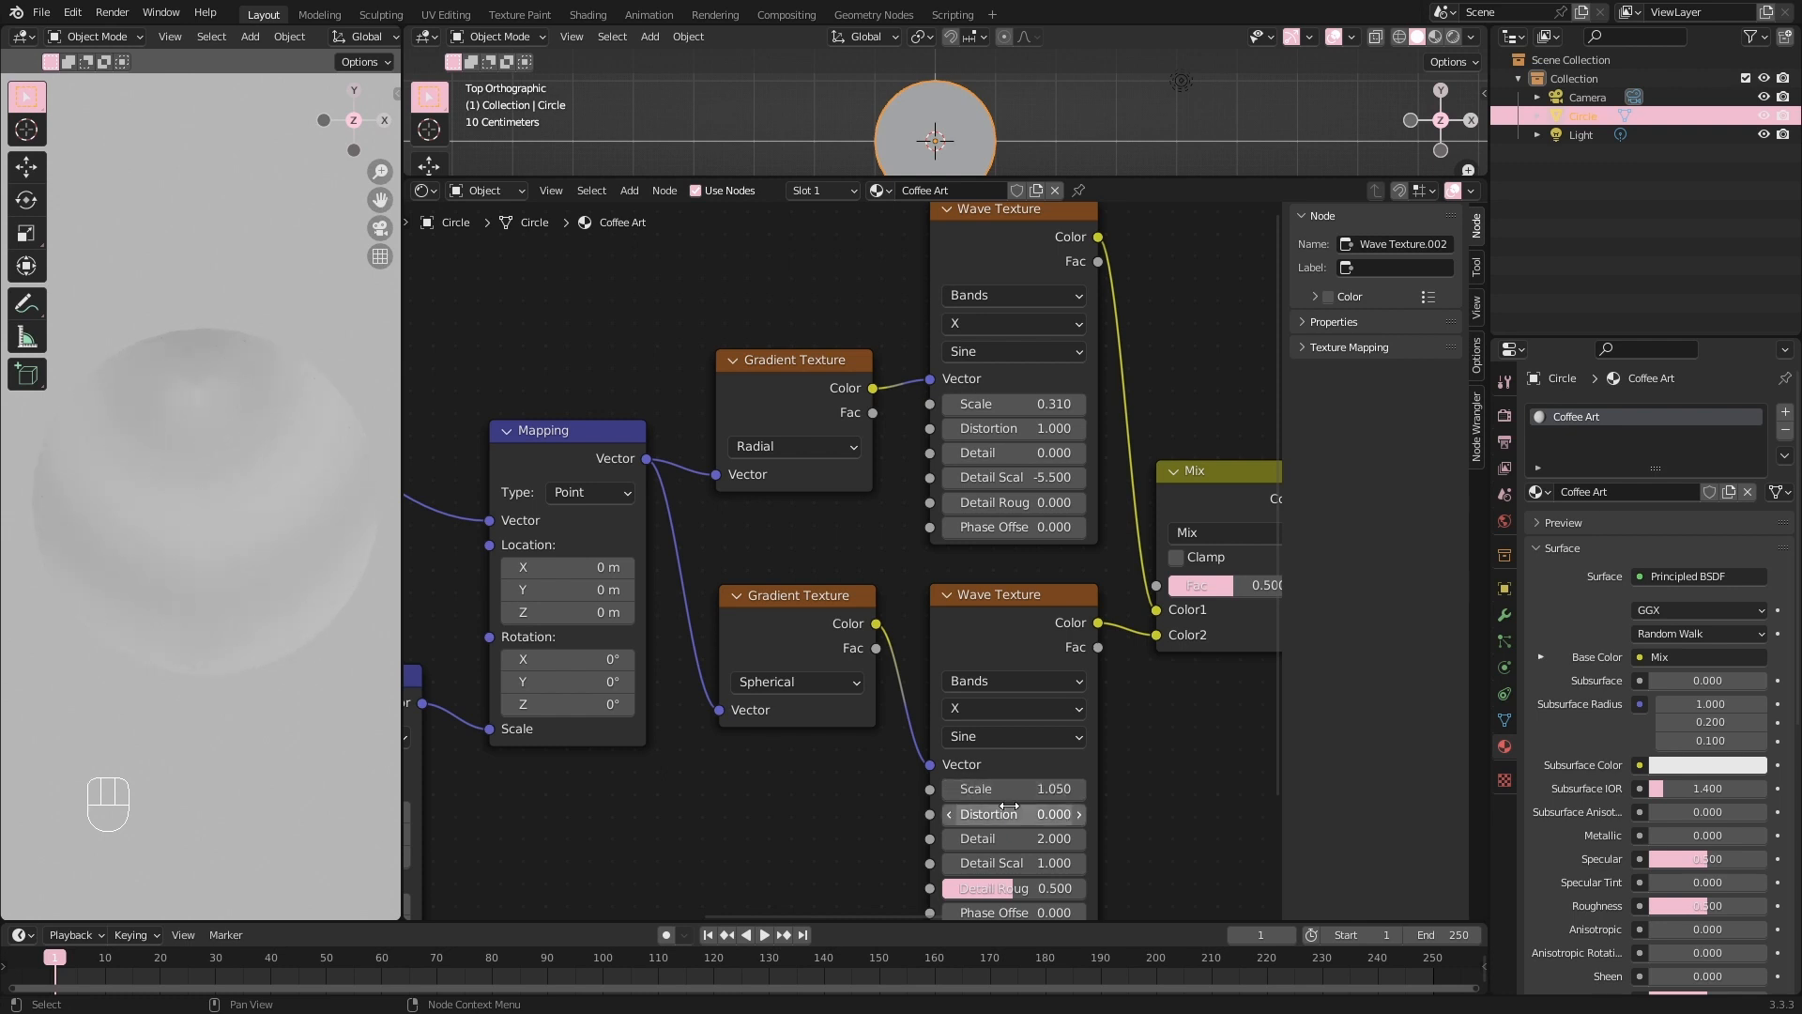
pyautogui.click(1015, 813)
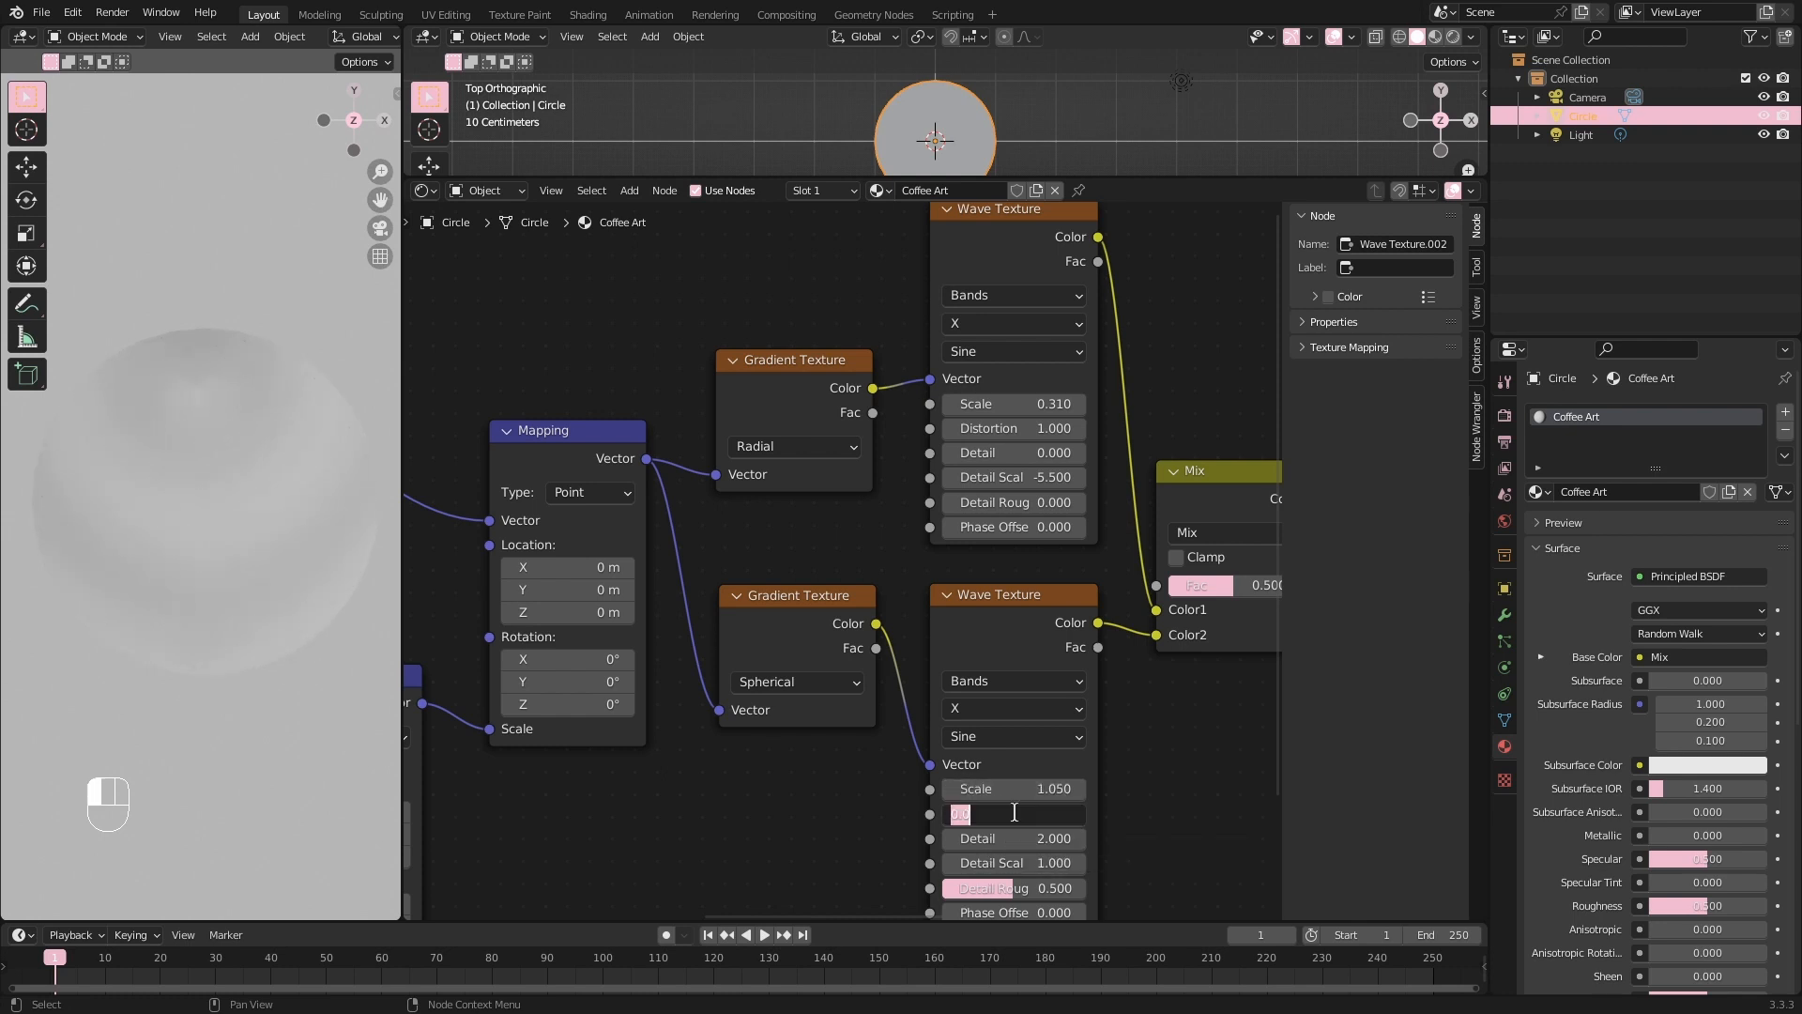
pyautogui.write('30')
pyautogui.press('Return')
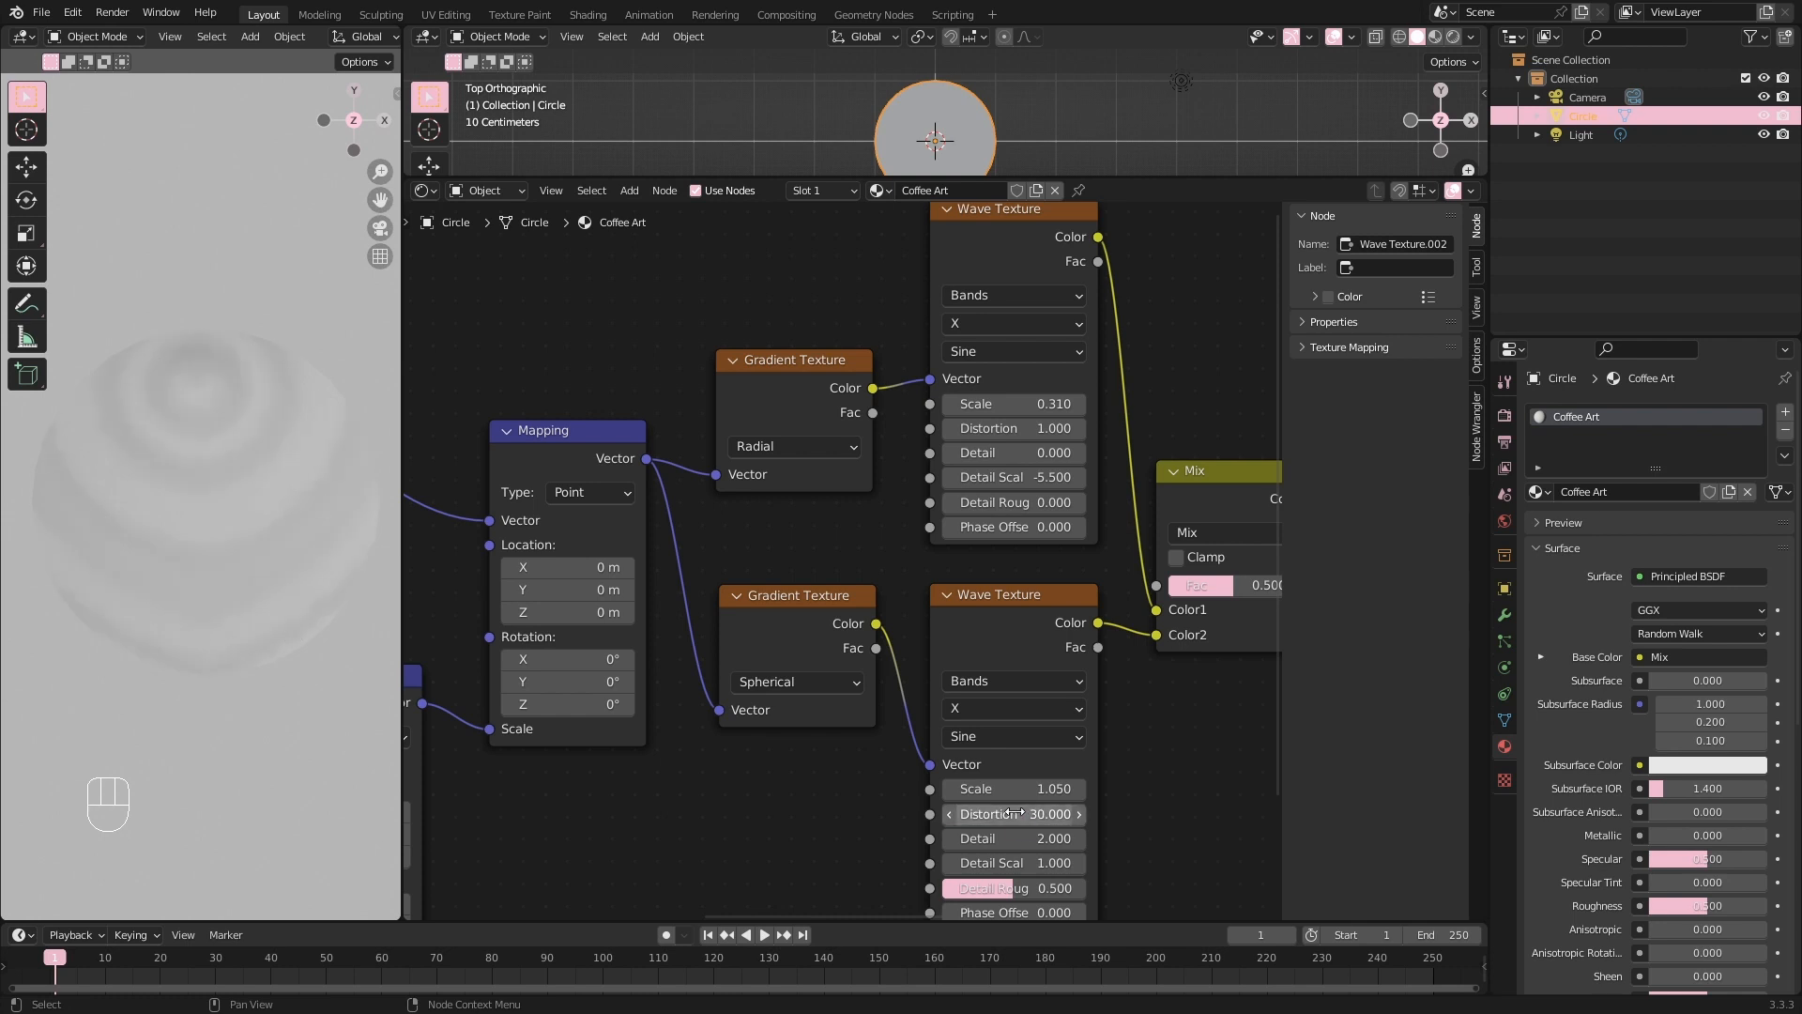
# Set Detail to 15, Detail Scale to 1.3 and Detail Roughness to 0.3 on the Wave Texture fed by the Spherical Gradient Texture.
pyautogui.click(1018, 837)
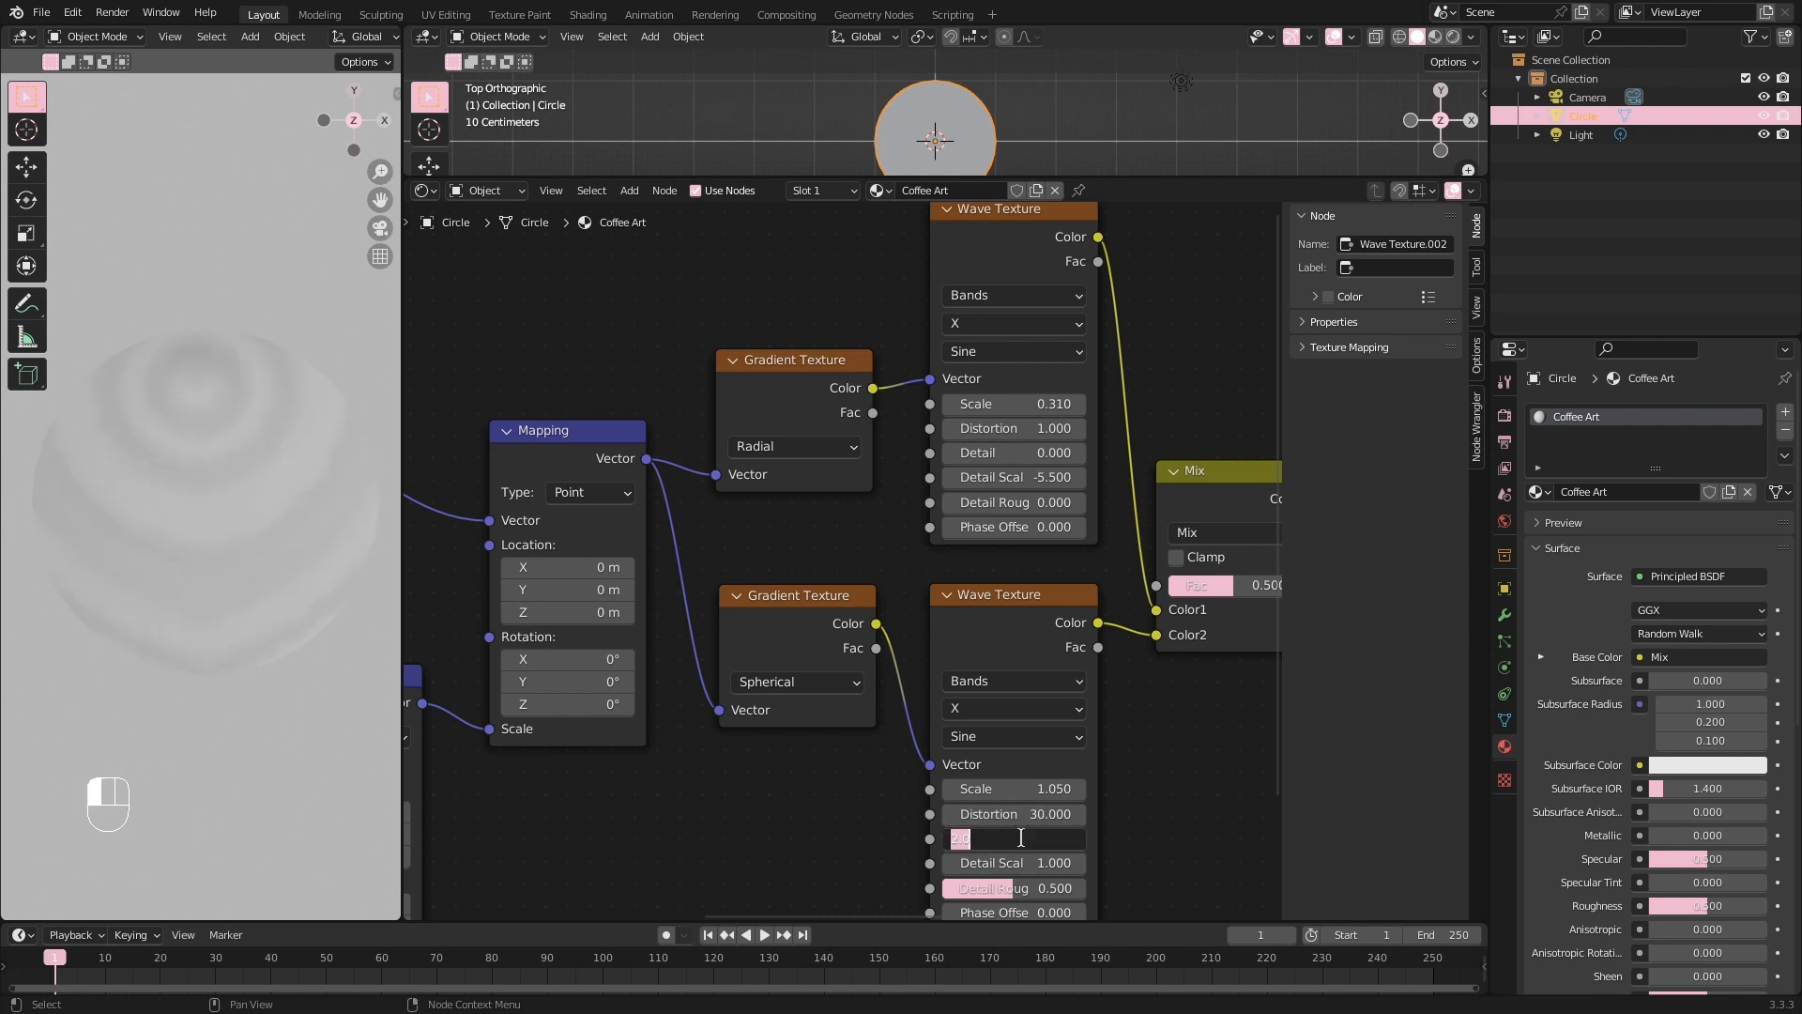
pyautogui.press('Return')
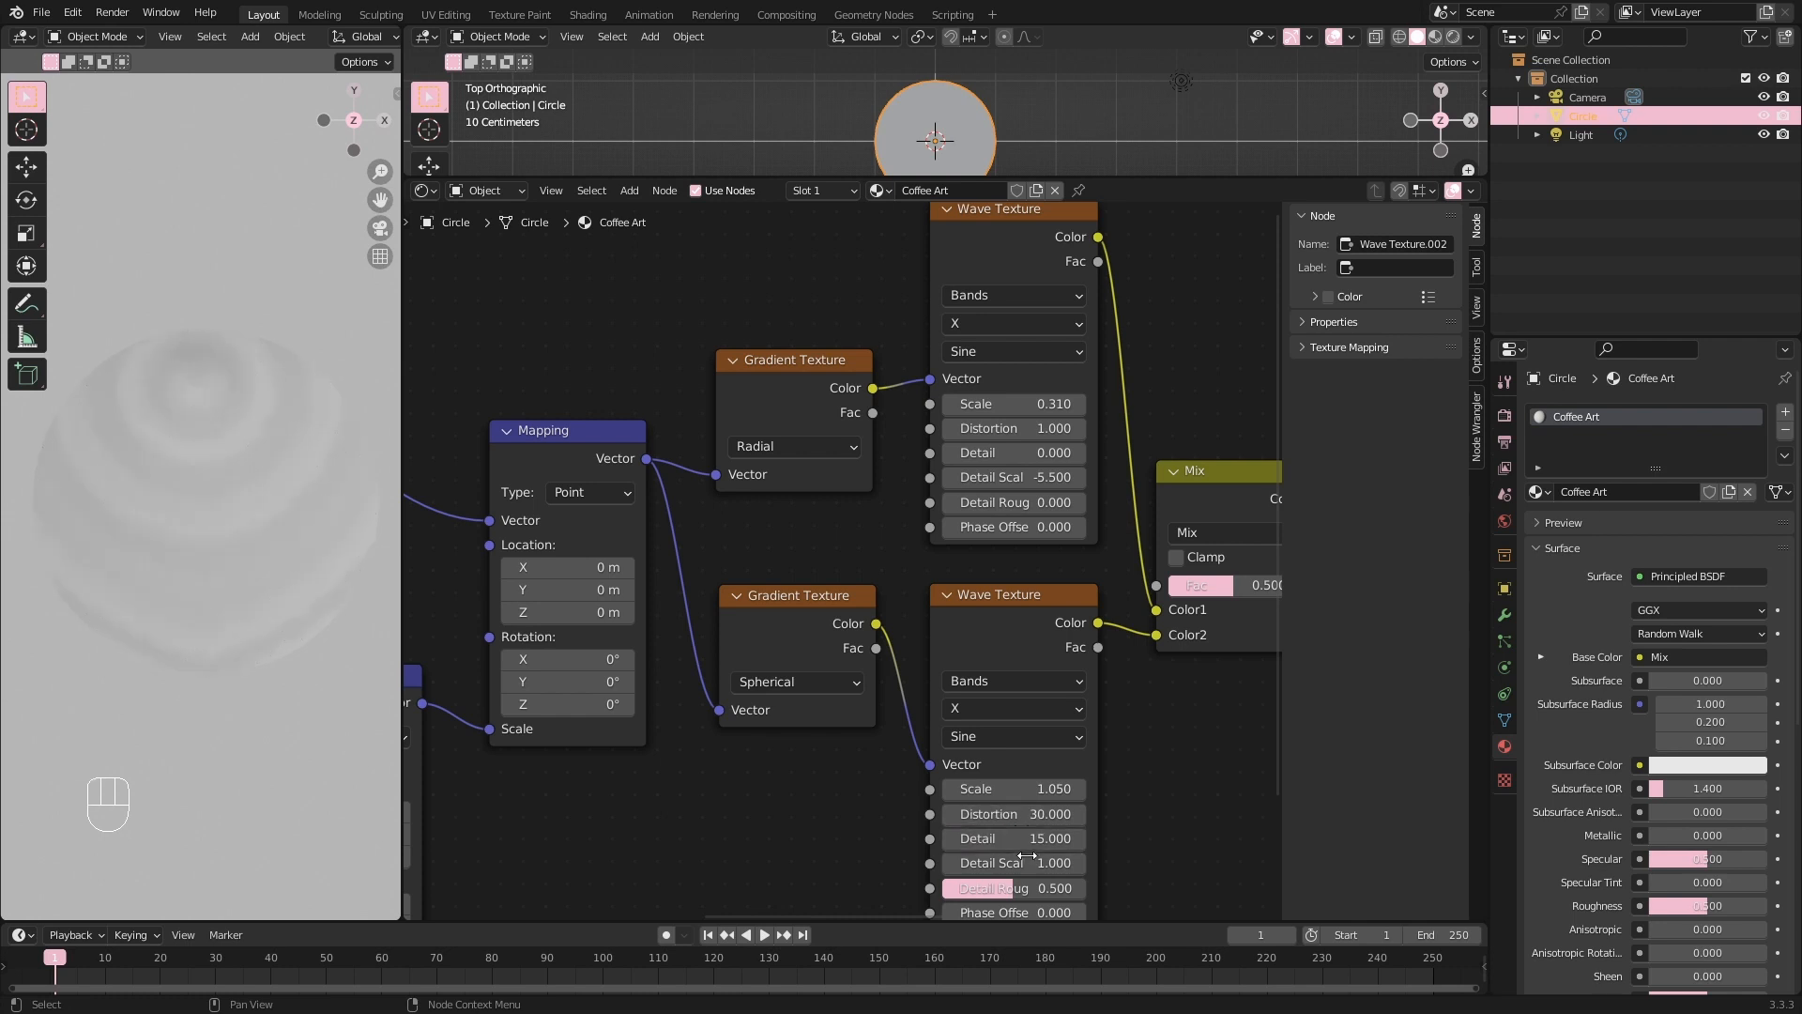
pyautogui.click(1027, 862)
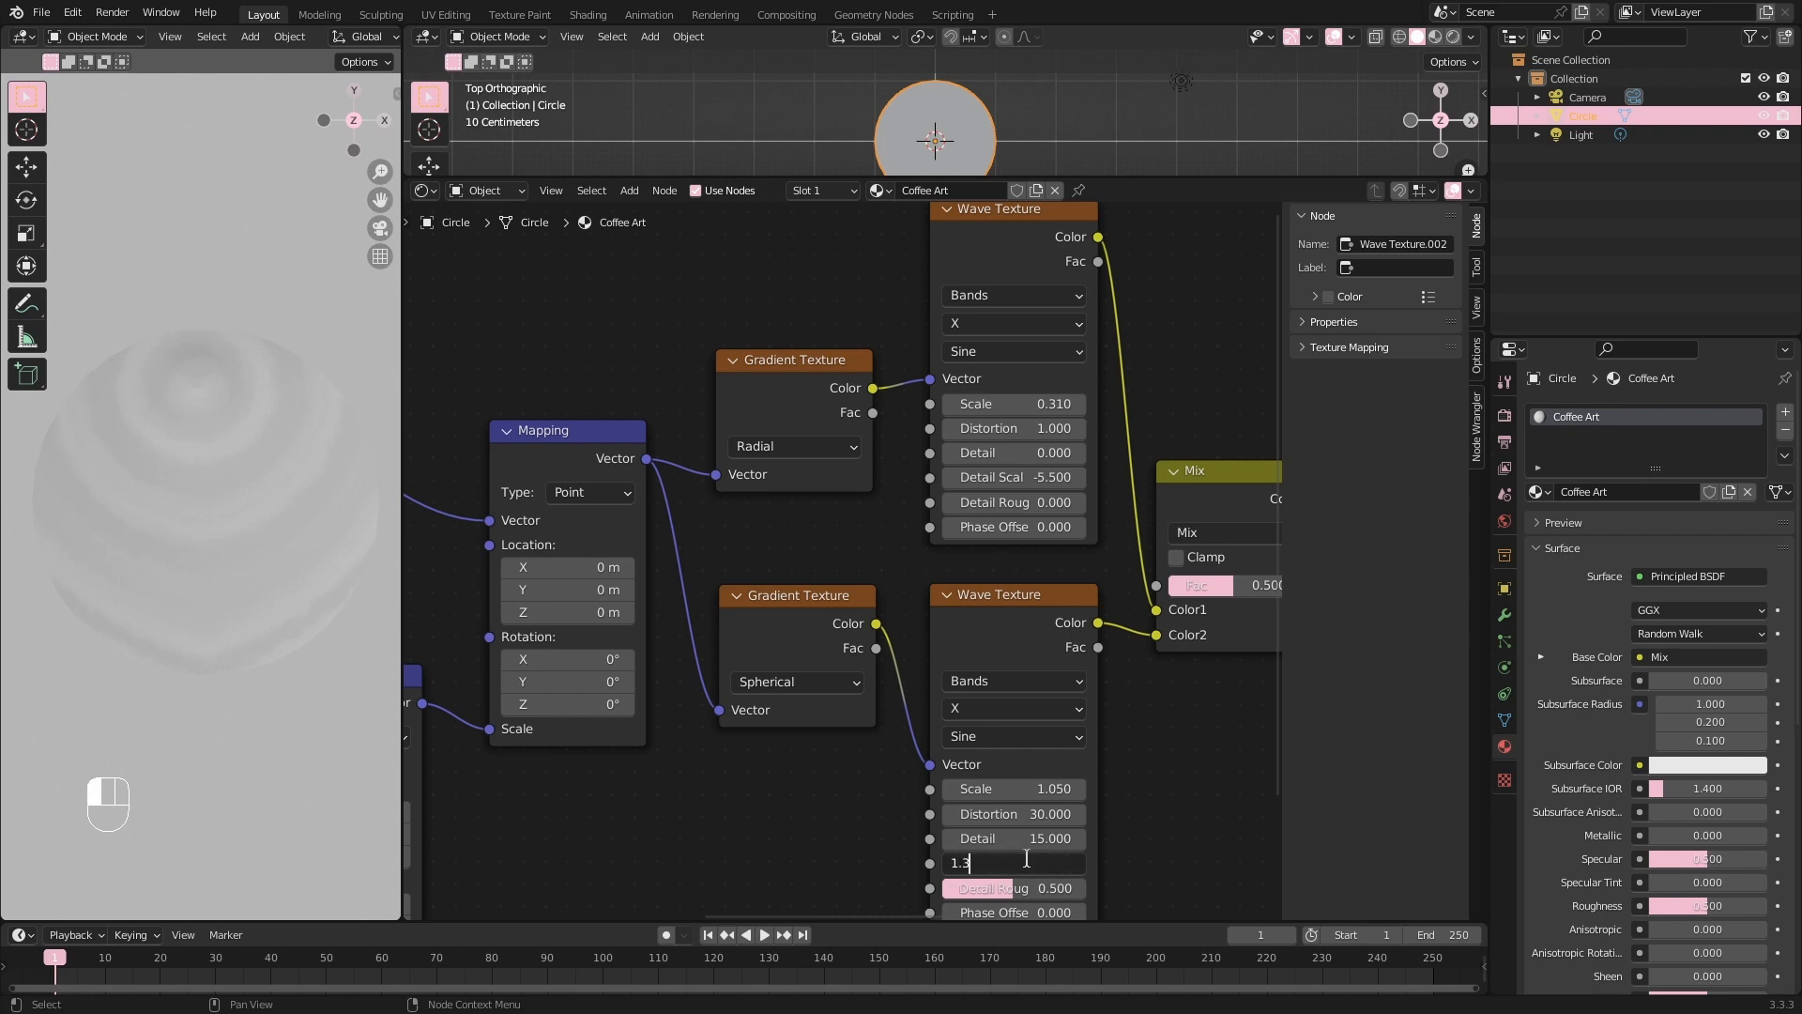
pyautogui.click(1053, 888)
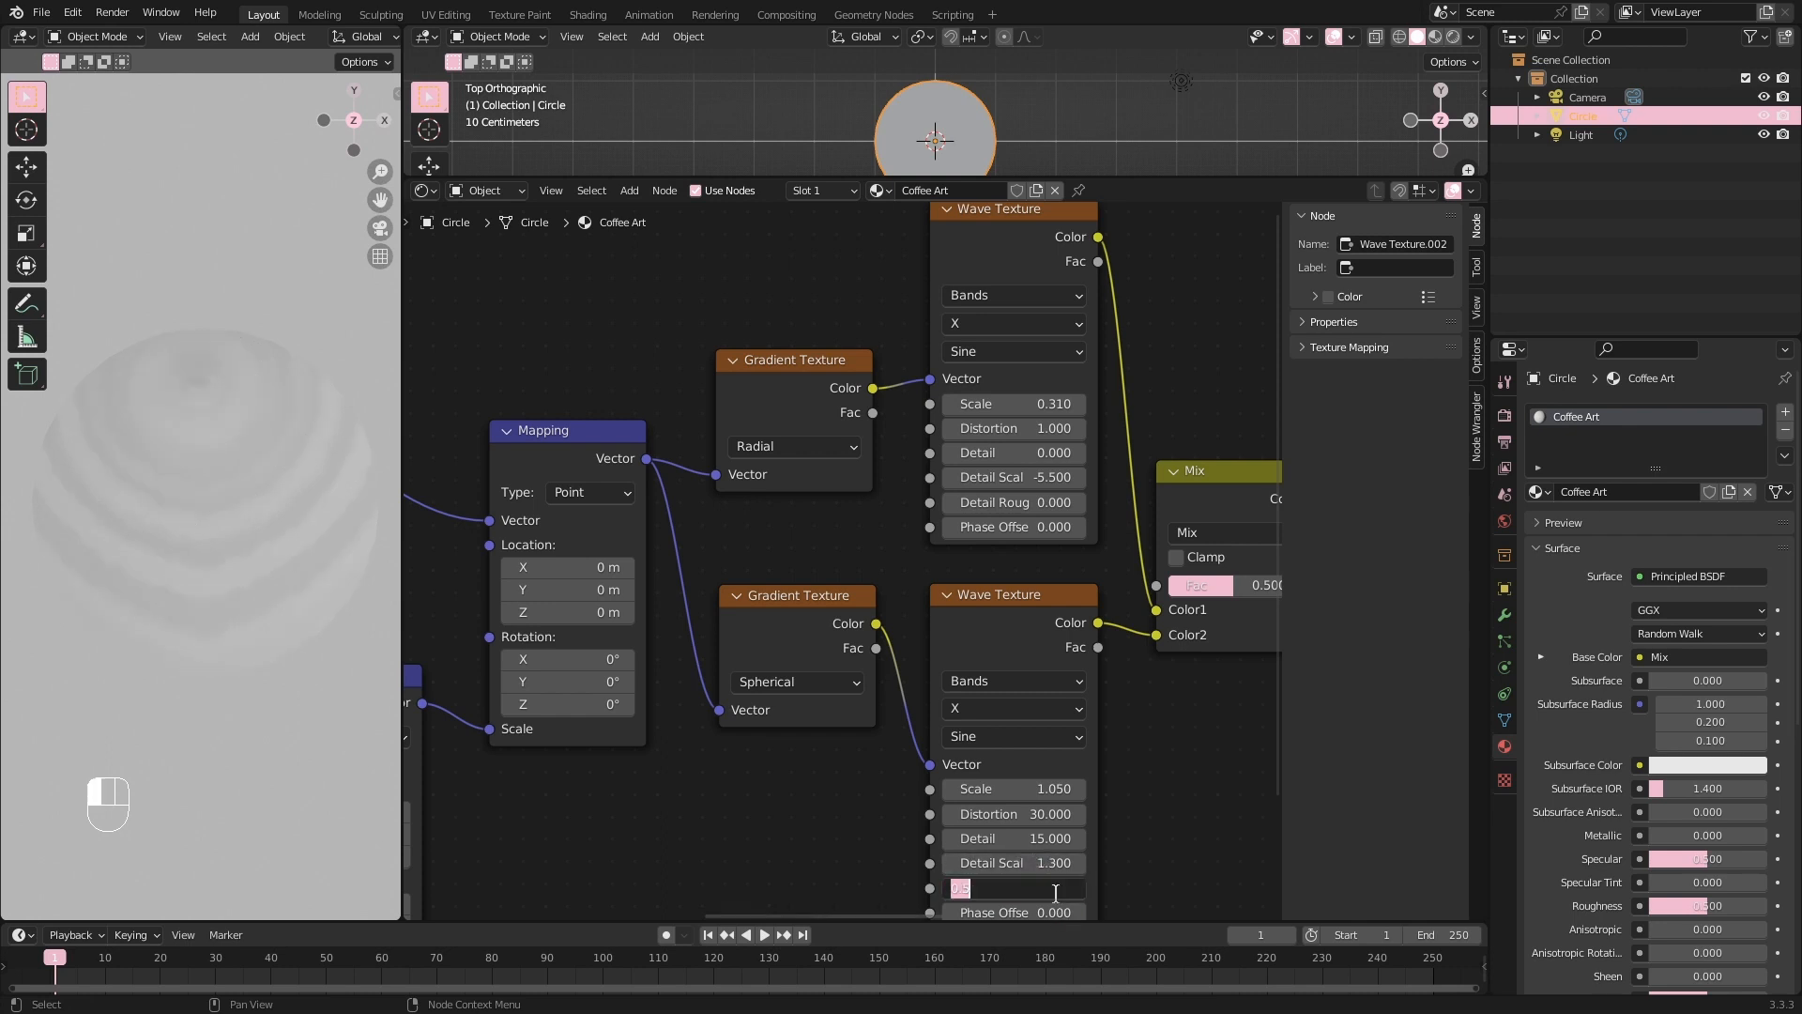
pyautogui.write('0.3')
pyautogui.press('Return')
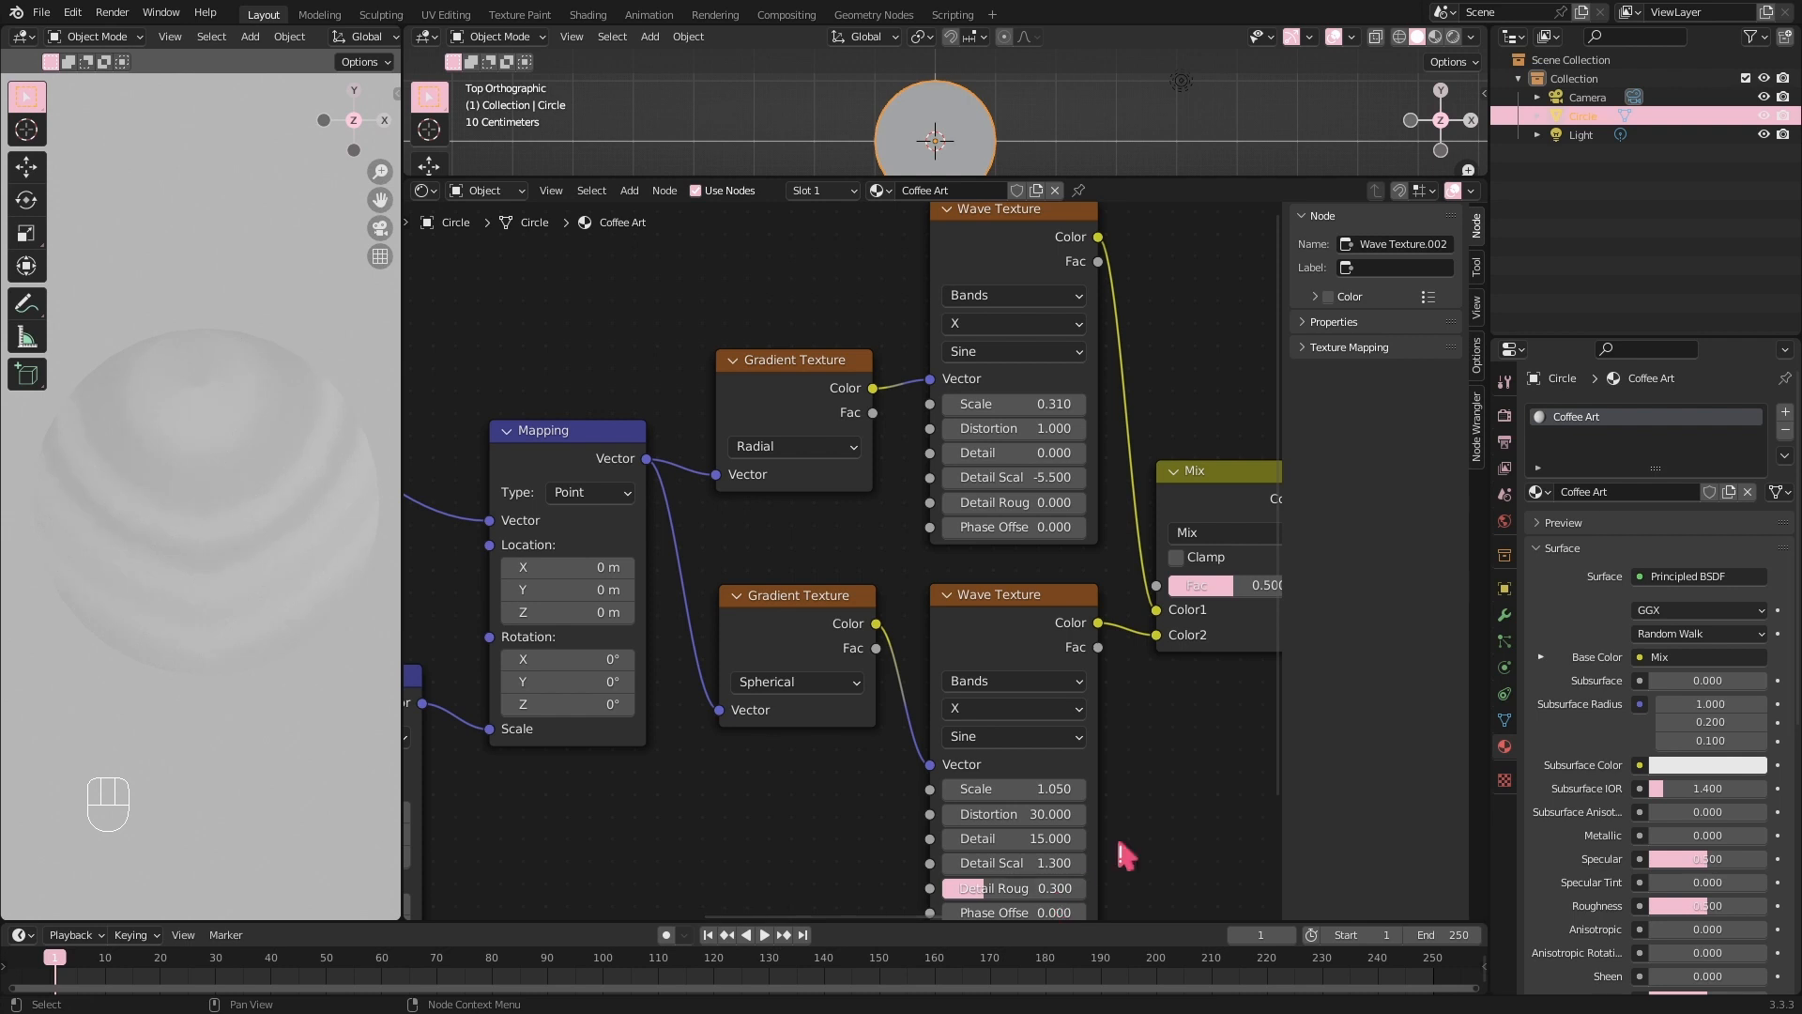
# Set the factor of the Mix node that combines the two Wave Textures to 0.4.
pyautogui.moveTo(1187, 729); pyautogui.dragTo(516, 704, button='middle')
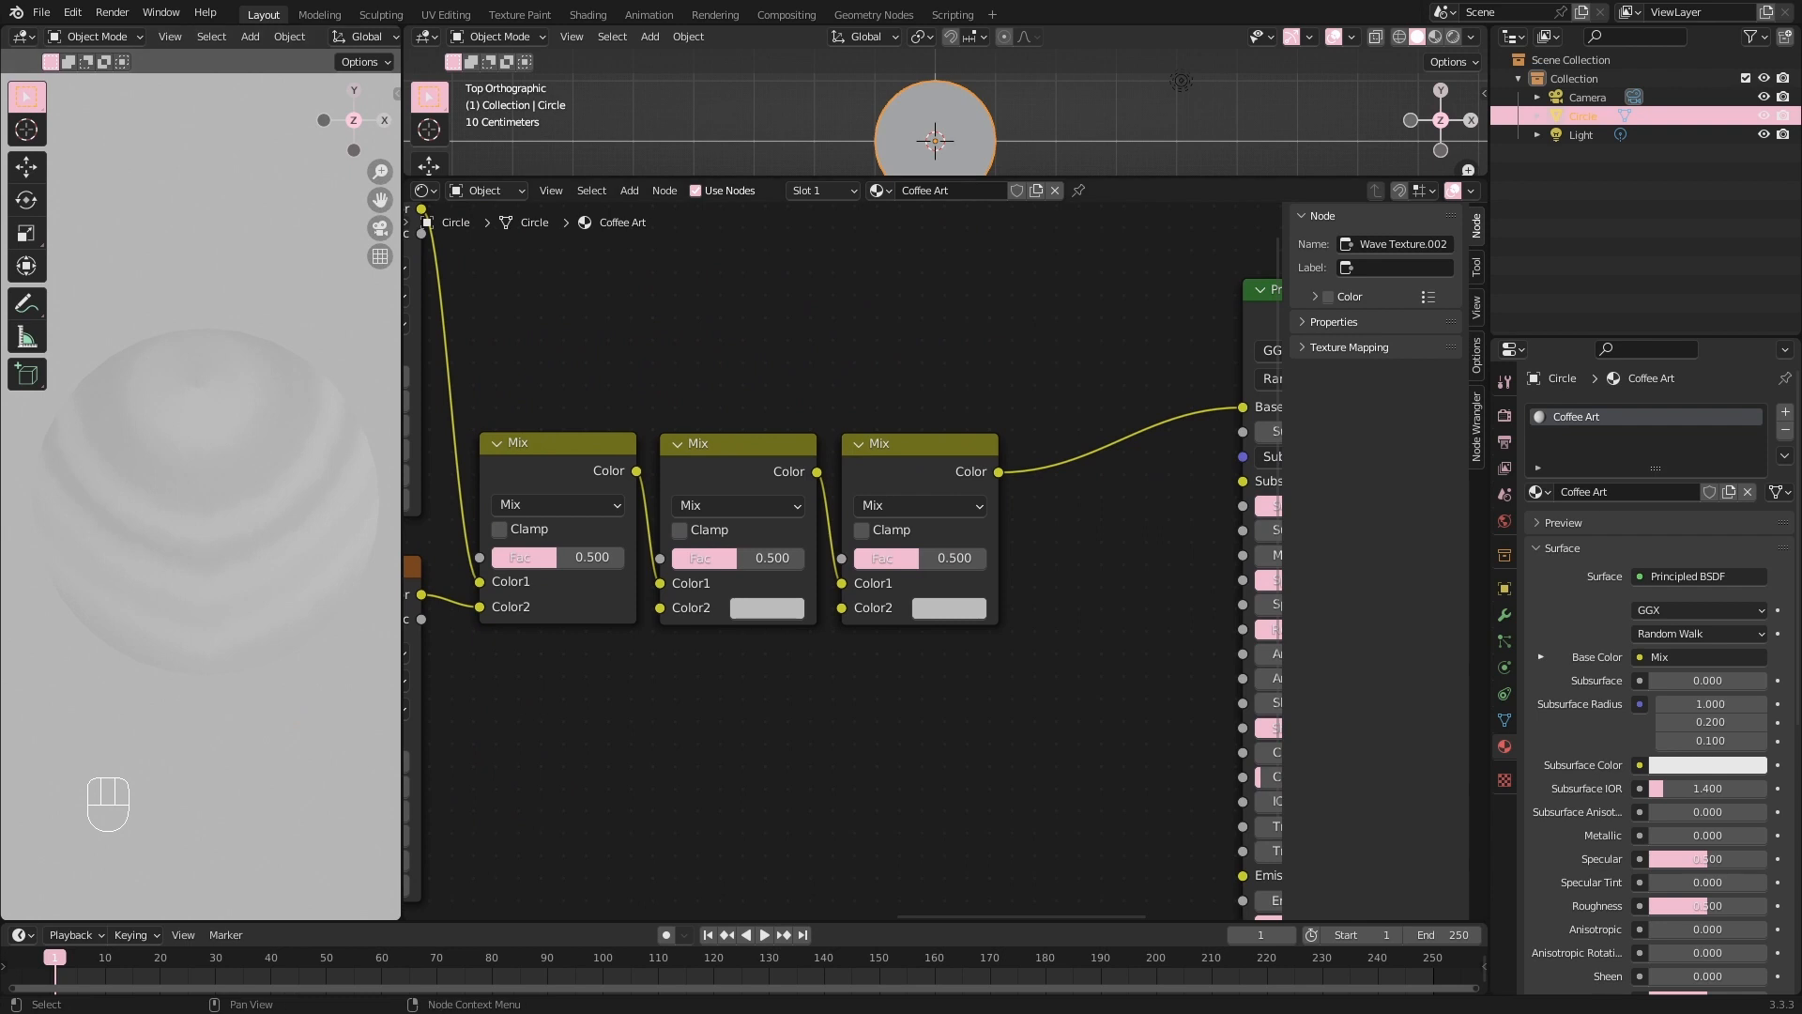
pyautogui.click(578, 557)
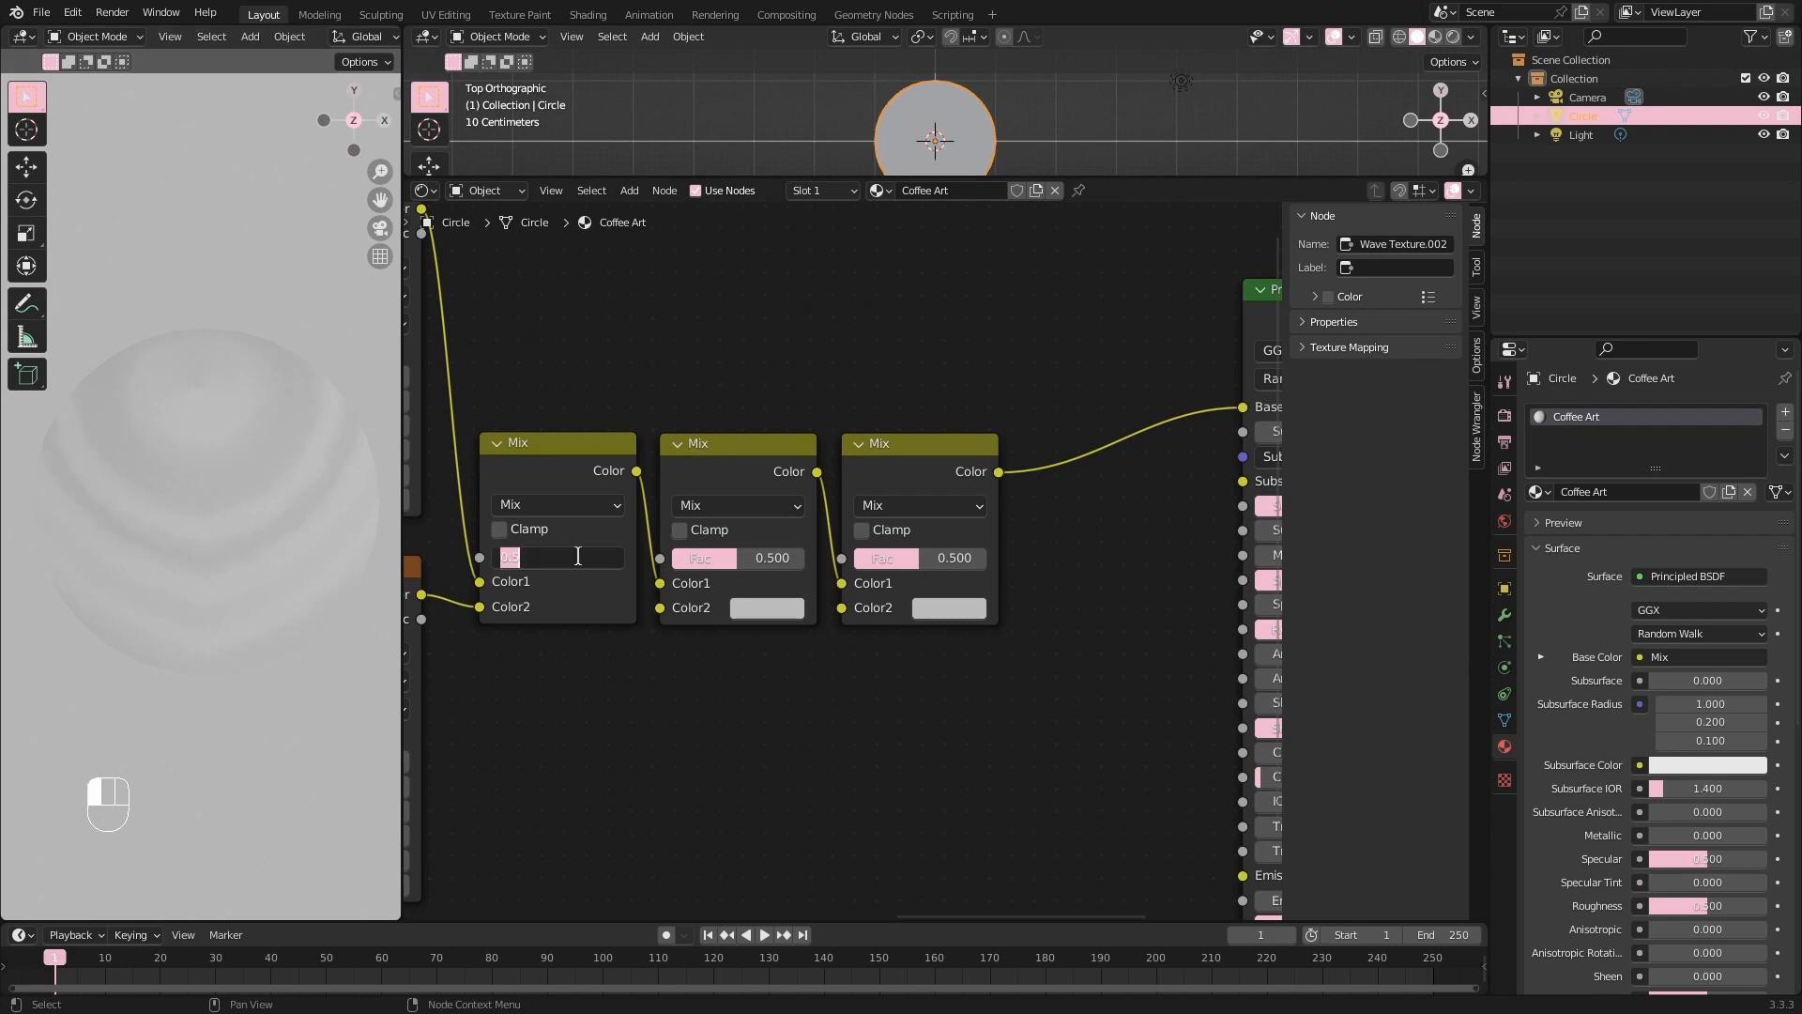
pyautogui.write('0.4')
pyautogui.press('Return')
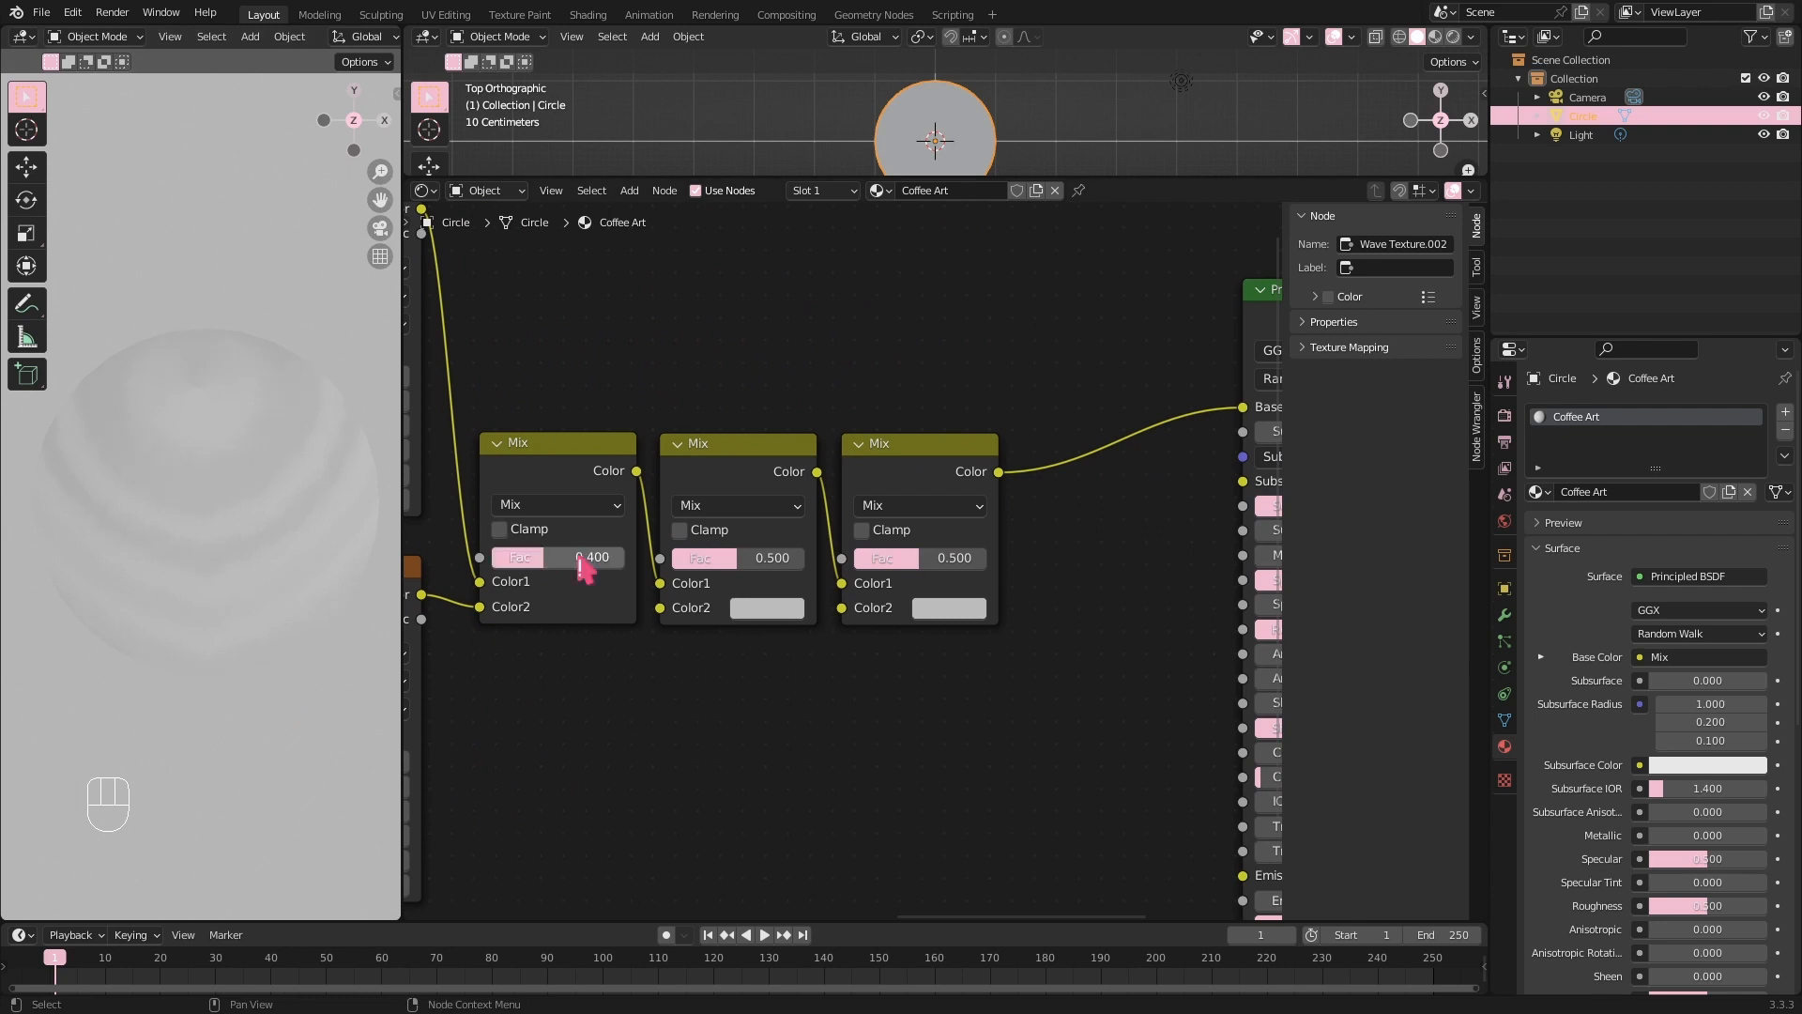
# Change the middle Mix node's blend mode to Color Burn, with factor 0.55 and a black Color2.
pyautogui.click(728, 512)
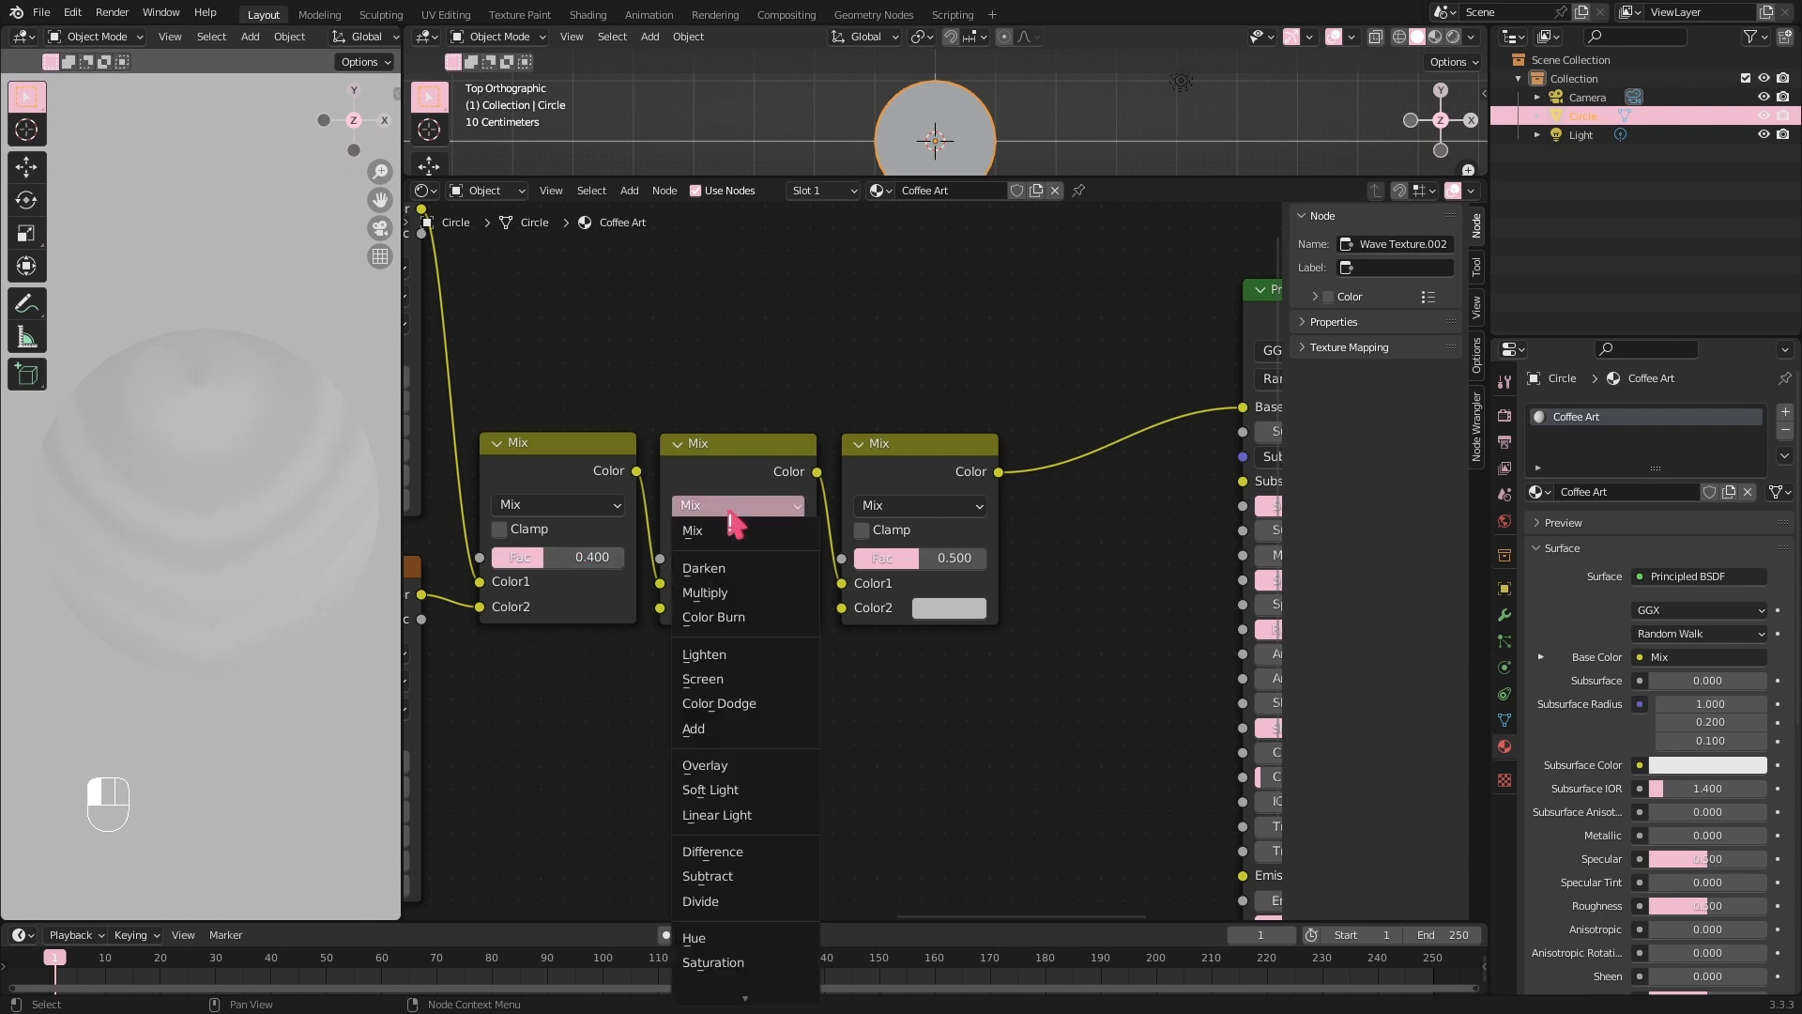
pyautogui.click(732, 619)
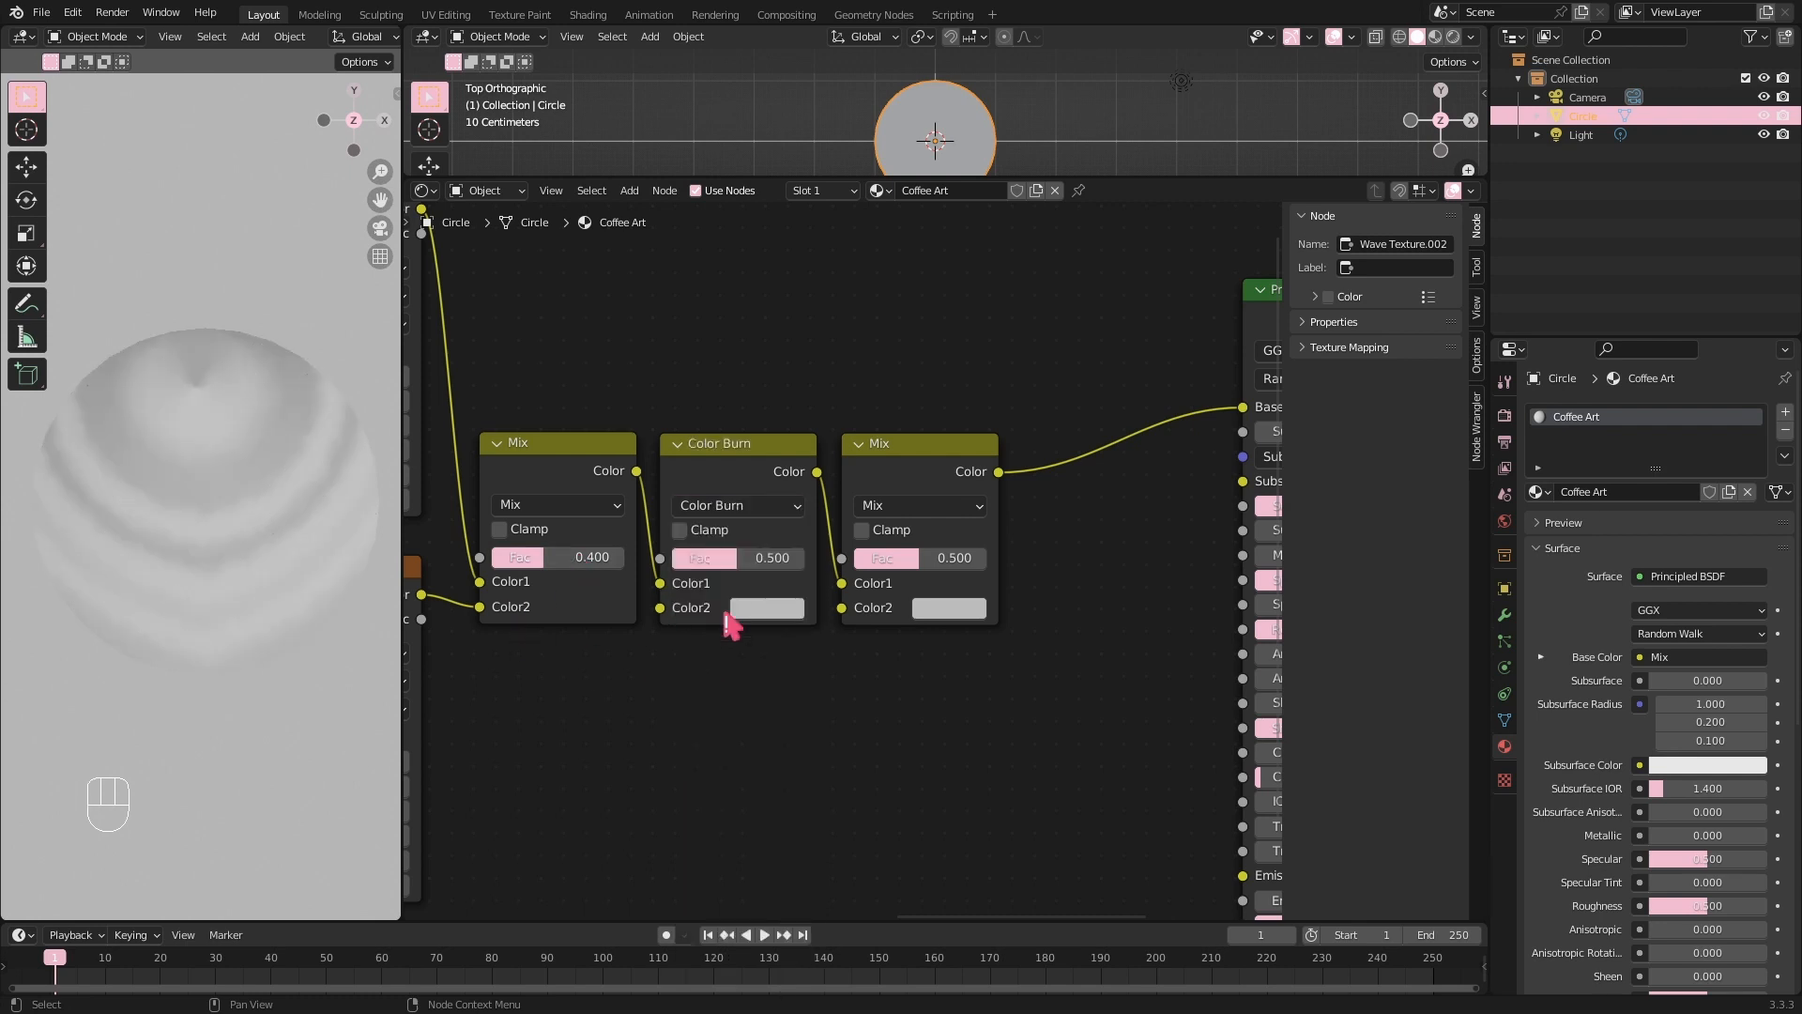
pyautogui.click(748, 558)
pyautogui.write('0.')
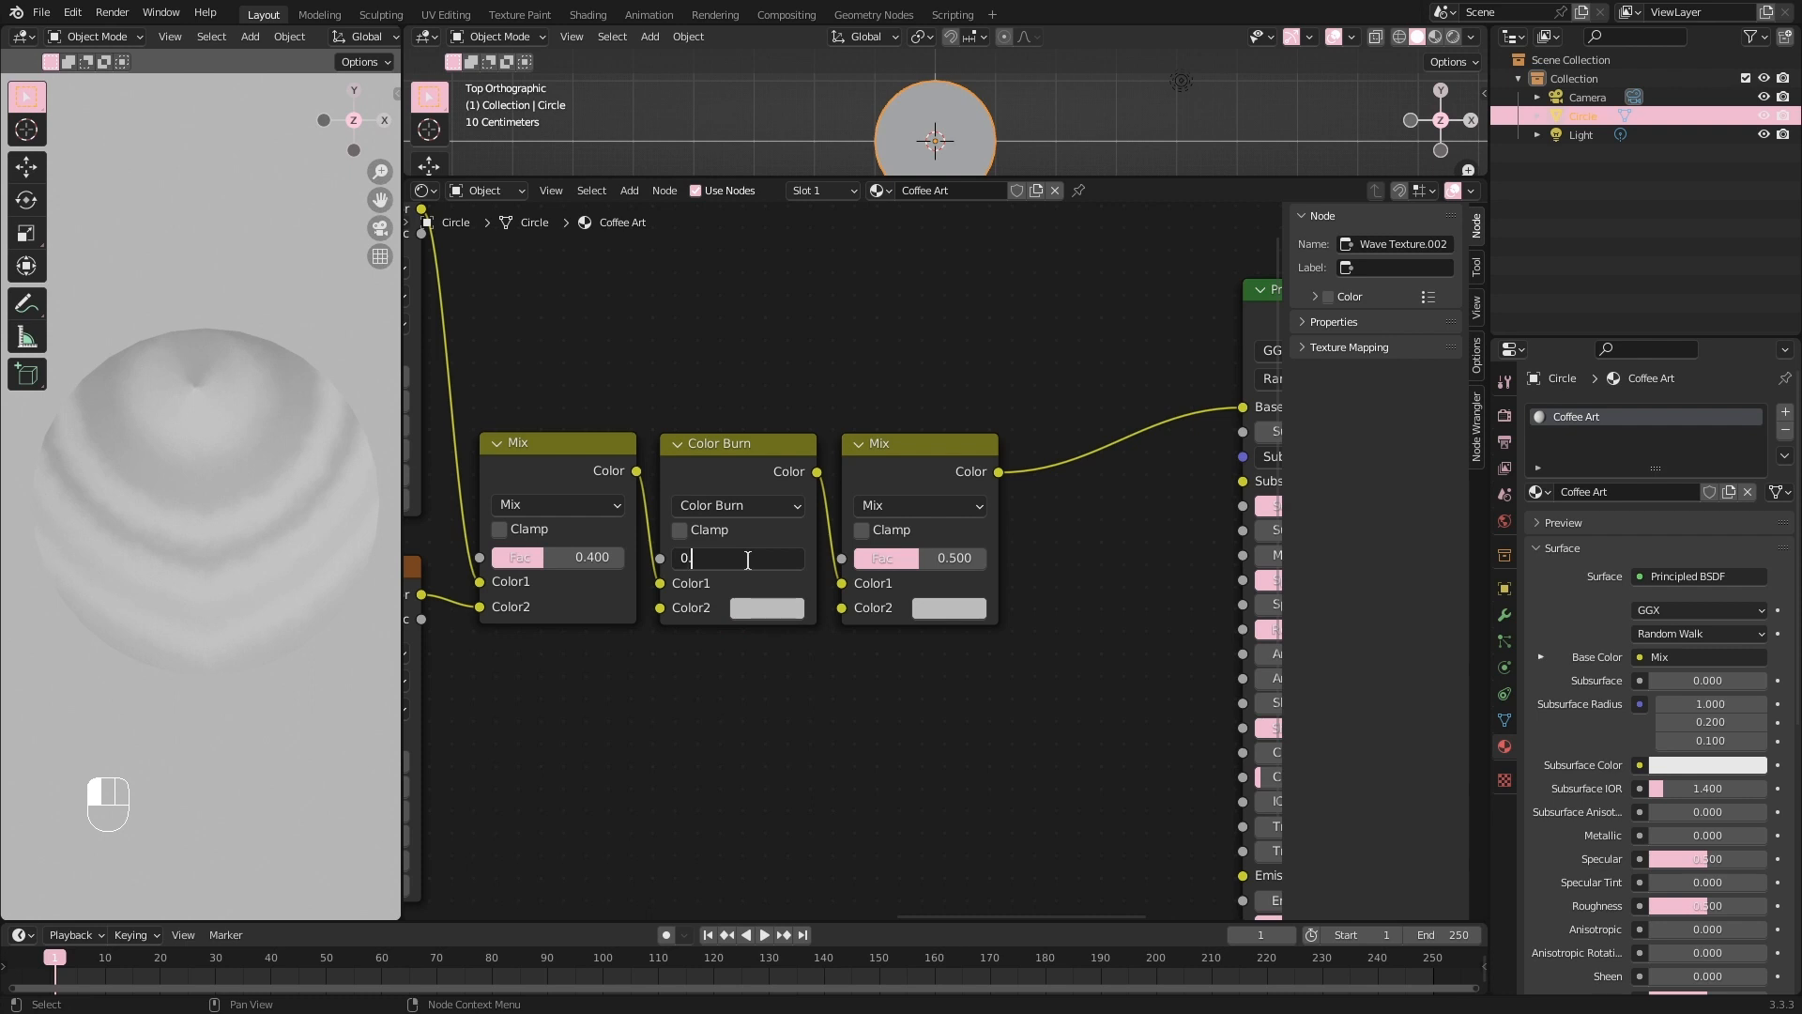
pyautogui.write('55')
pyautogui.press('Return')
pyautogui.click(759, 607)
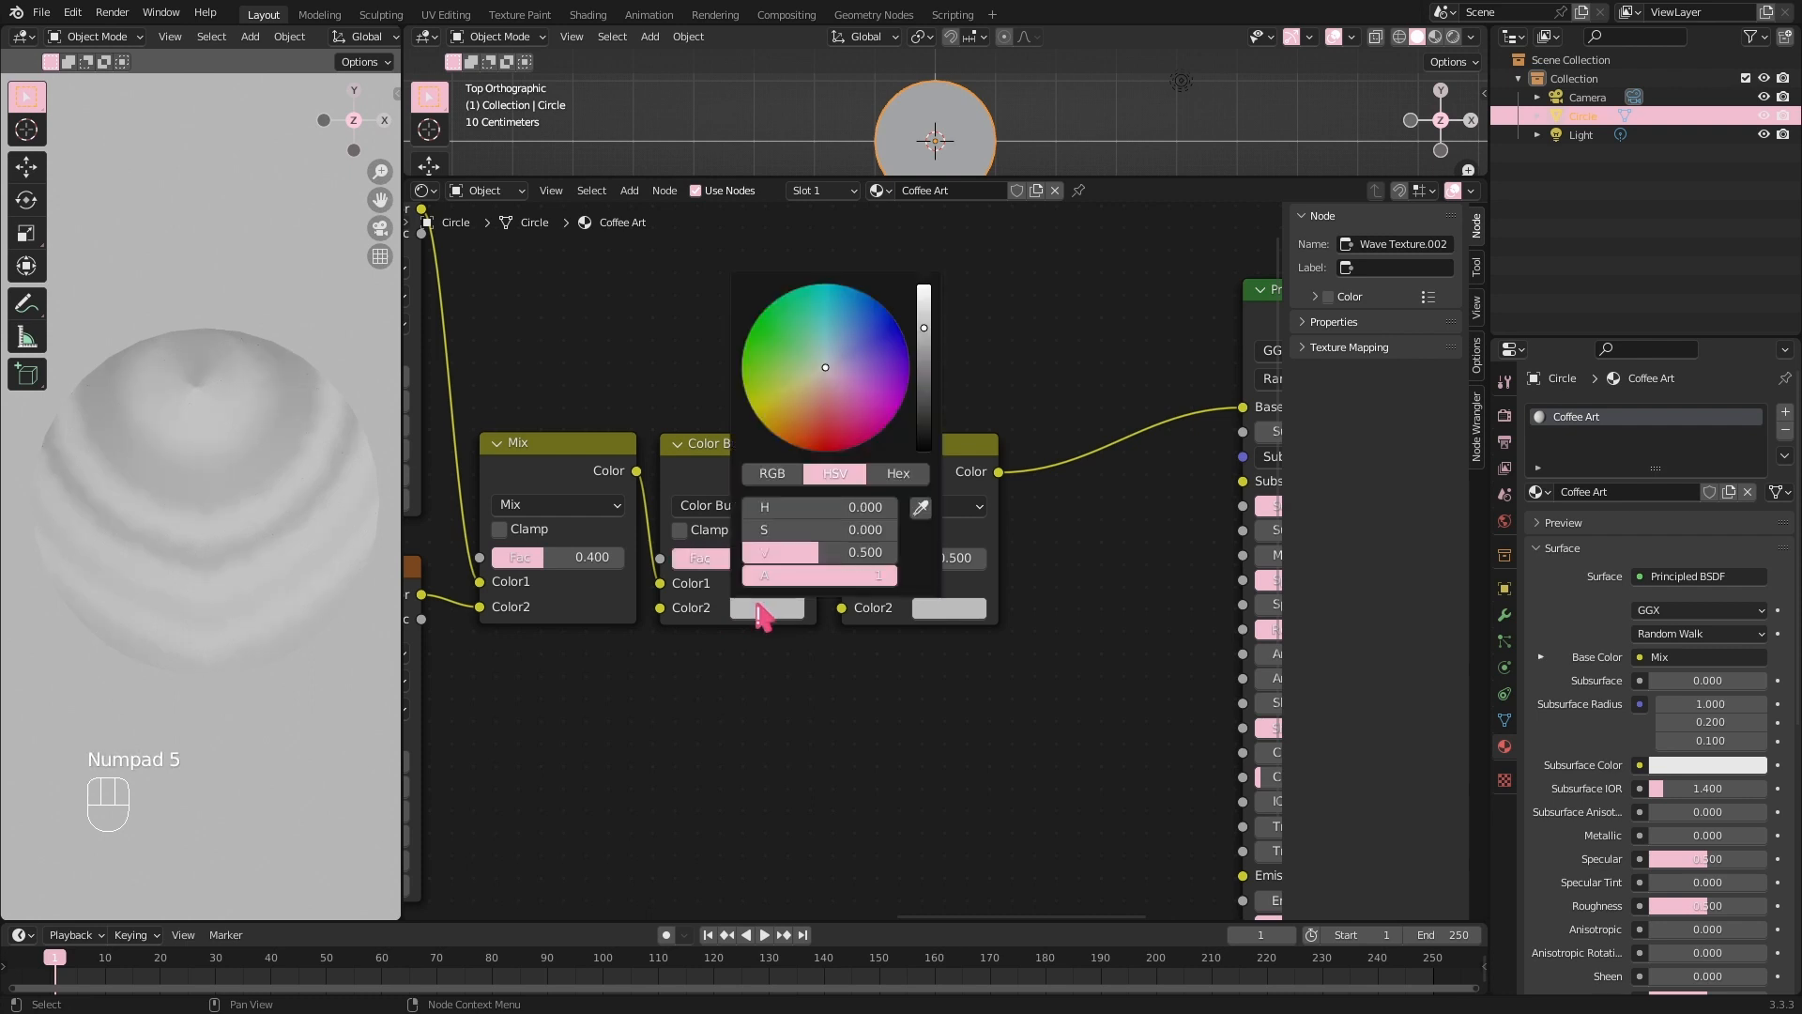
pyautogui.moveTo(924, 375); pyautogui.dragTo(922, 456)
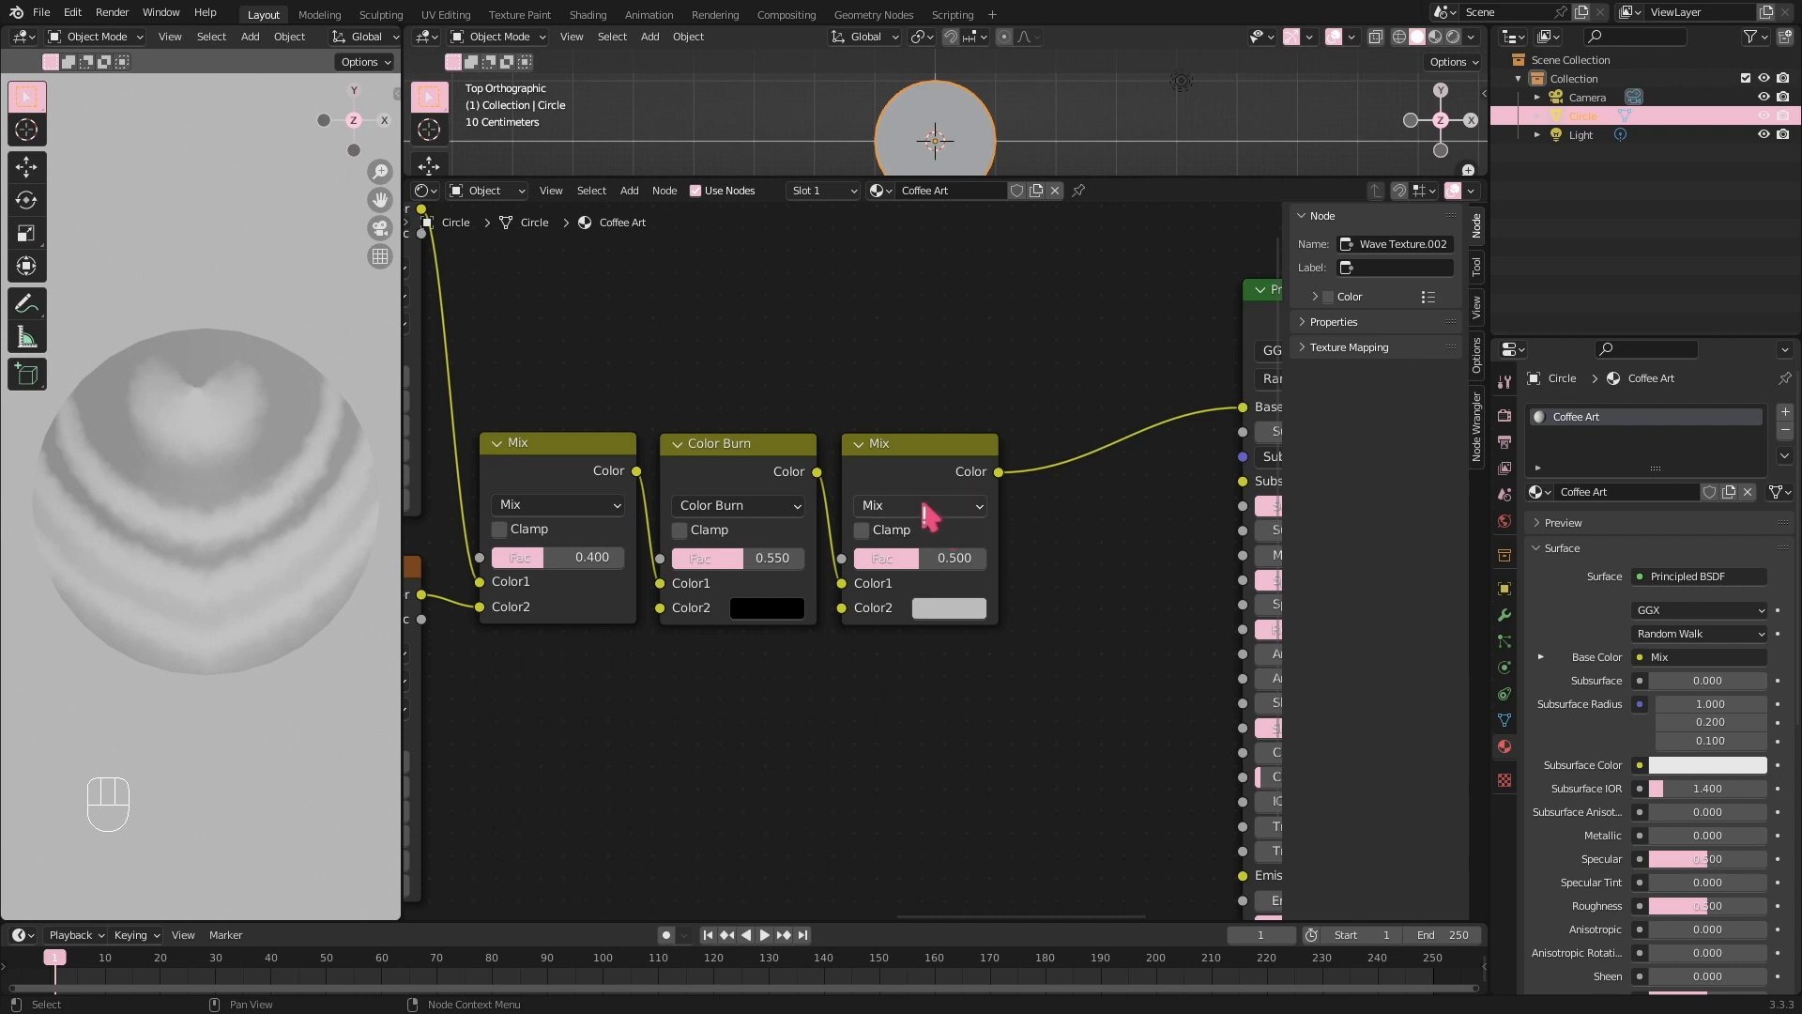
# Set the last Mix node's factor to 0.3 and its Color2 to an orange-brown with hue 0.04 and value about 0.685.
pyautogui.click(944, 557)
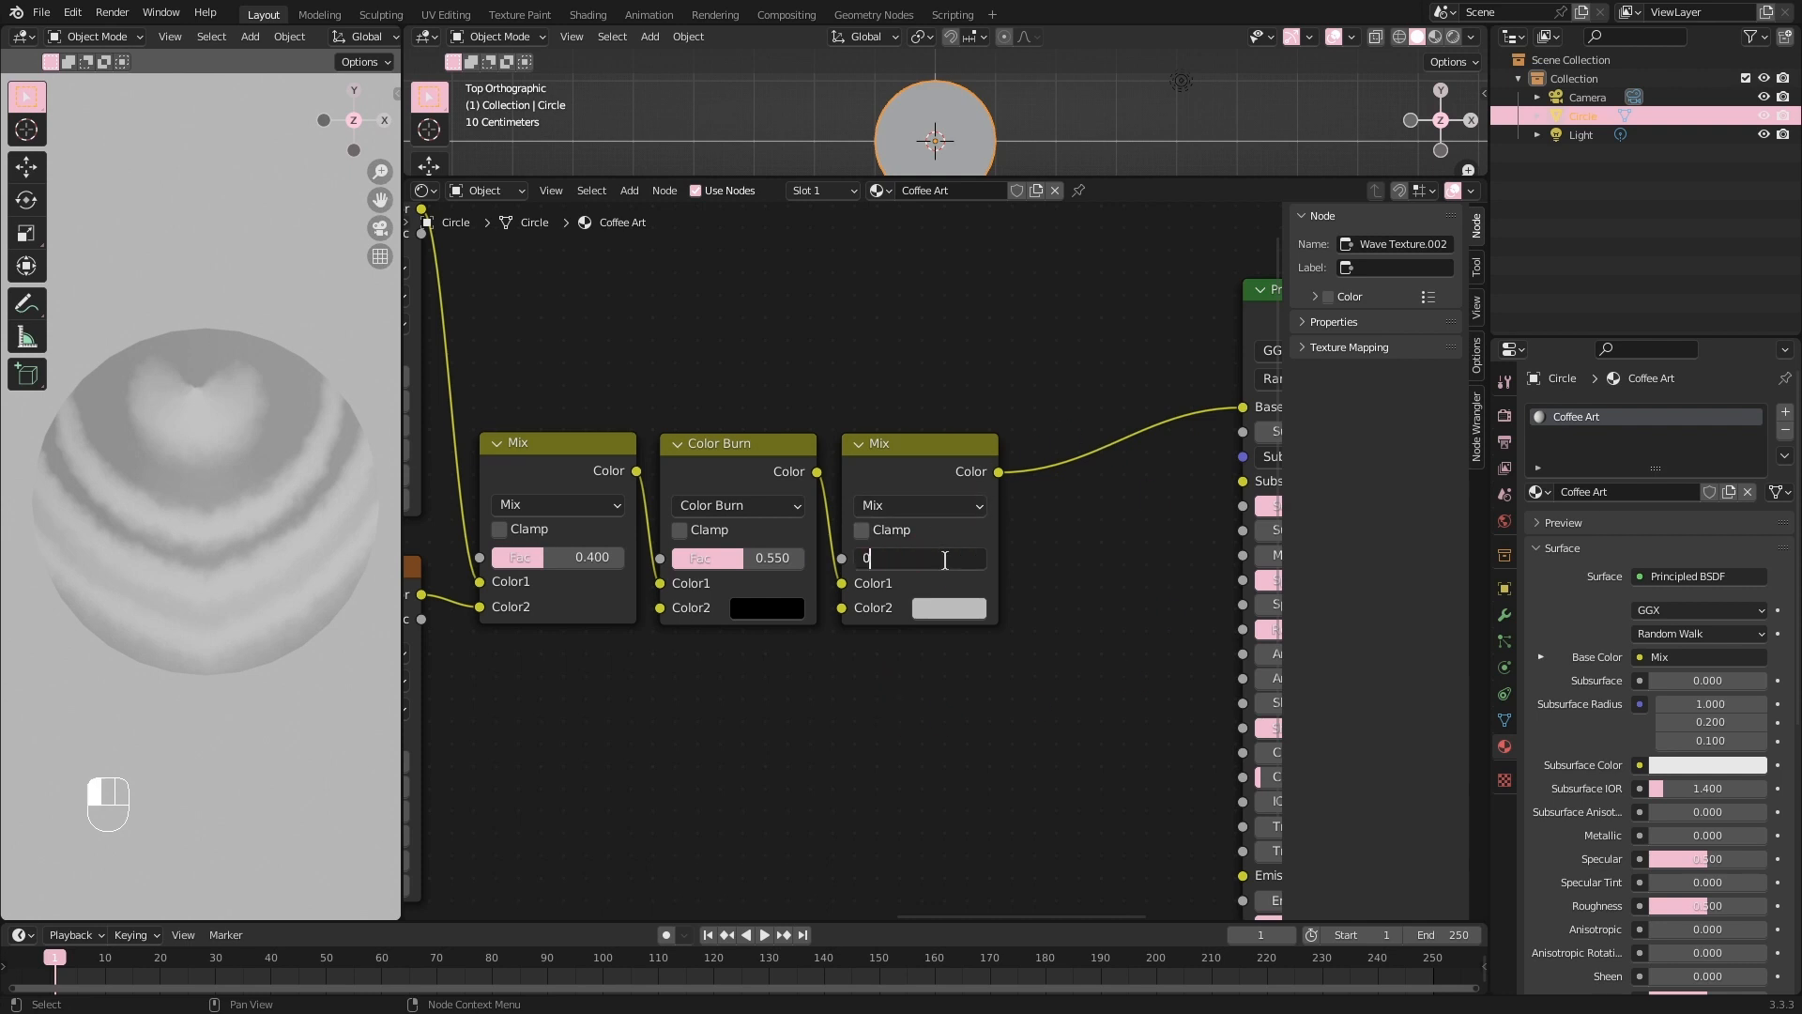
pyautogui.write('0.3')
pyautogui.press('Return')
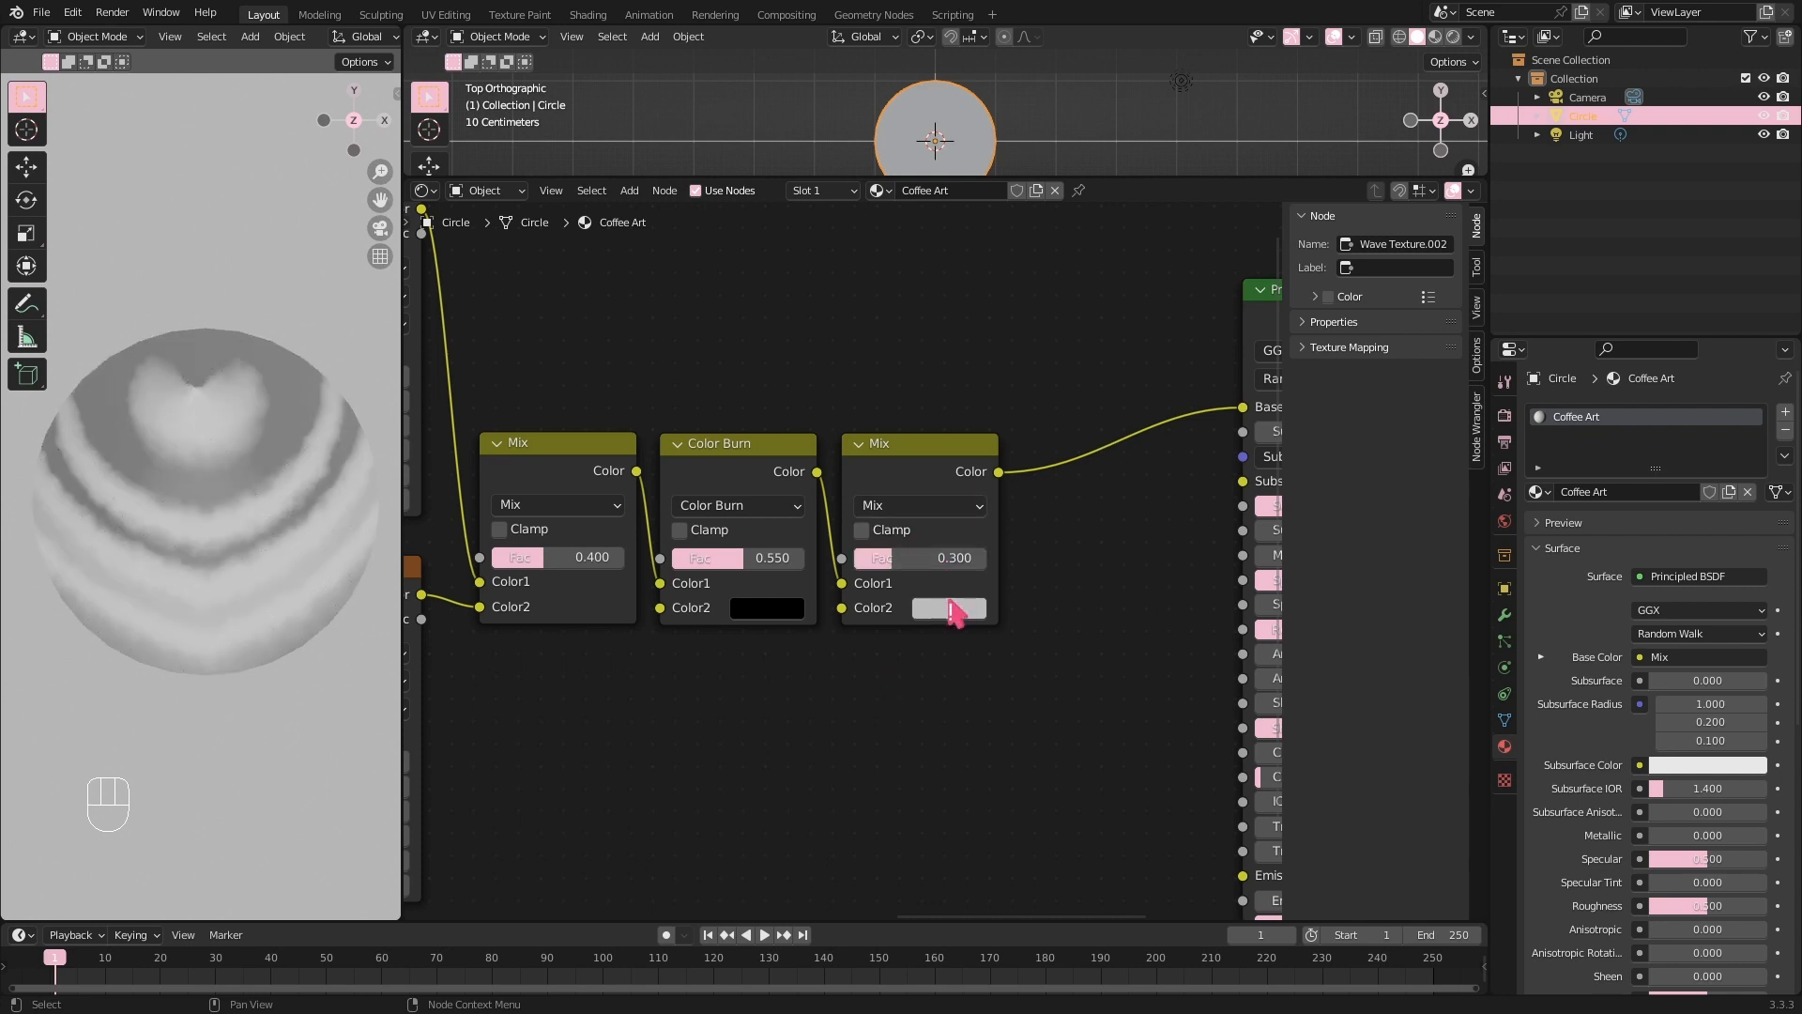
pyautogui.click(950, 610)
pyautogui.moveTo(987, 435); pyautogui.dragTo(982, 425)
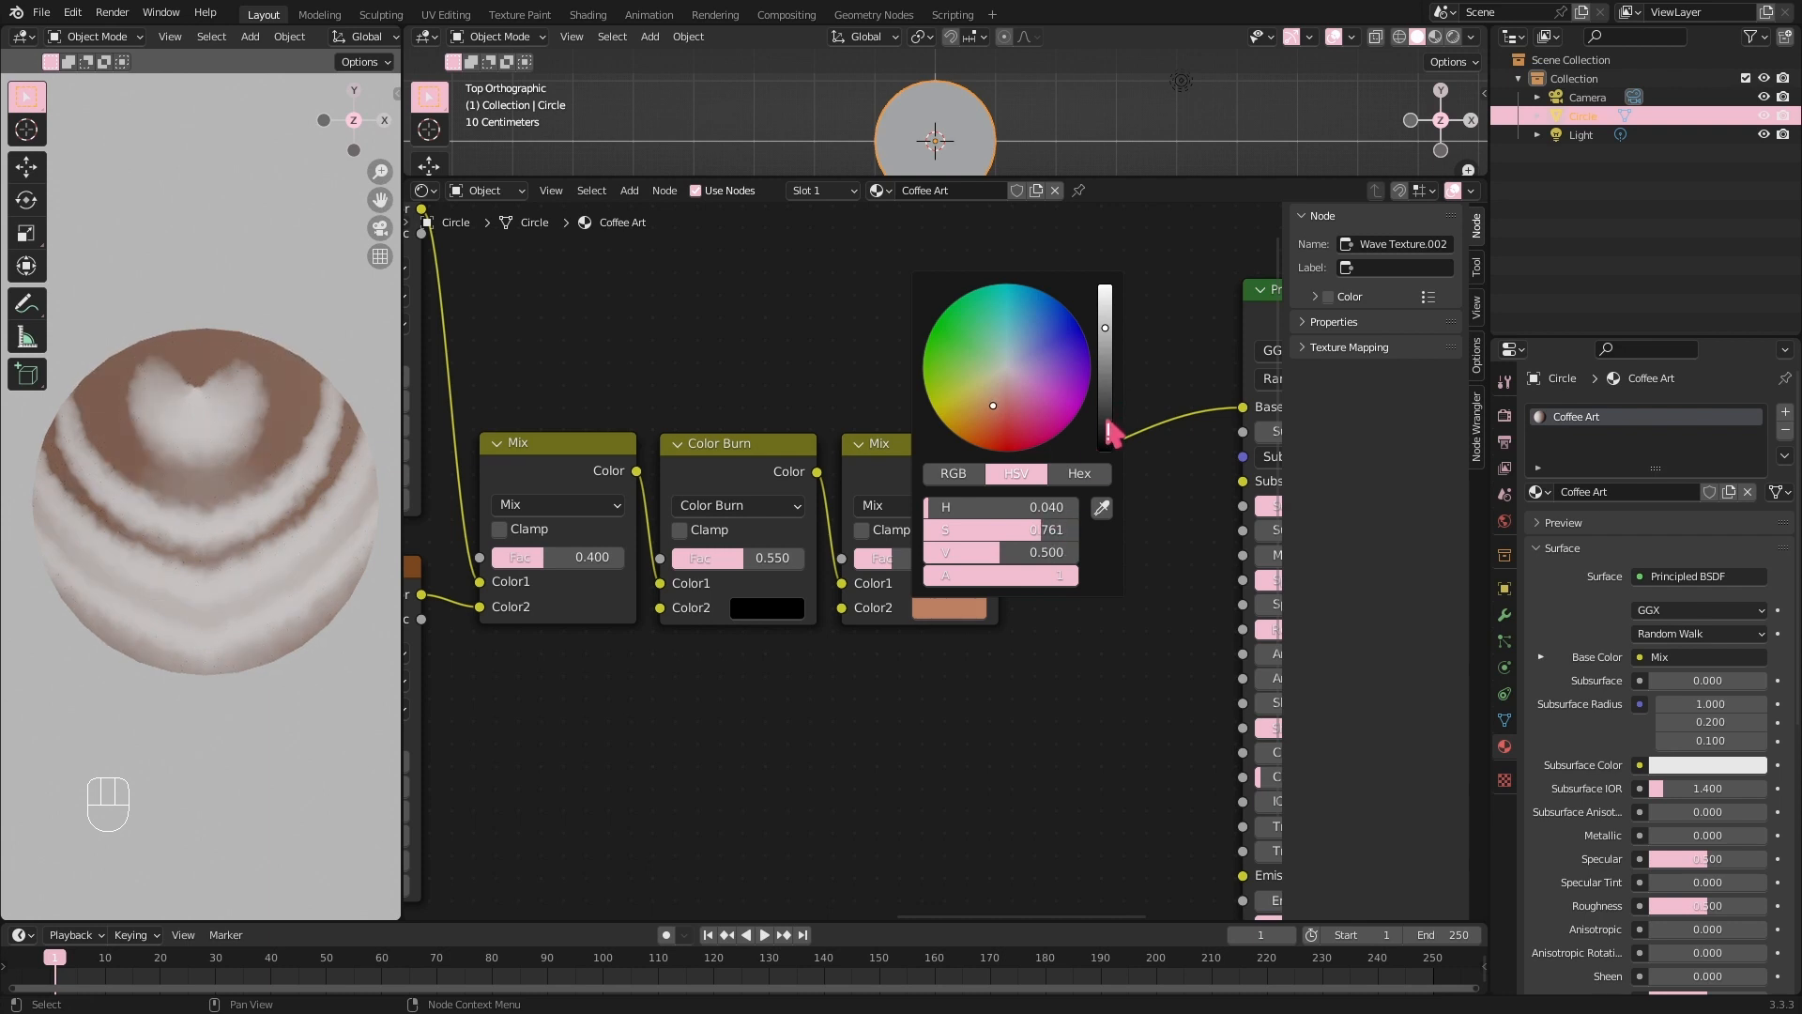
pyautogui.moveTo(1105, 326); pyautogui.dragTo(1105, 311)
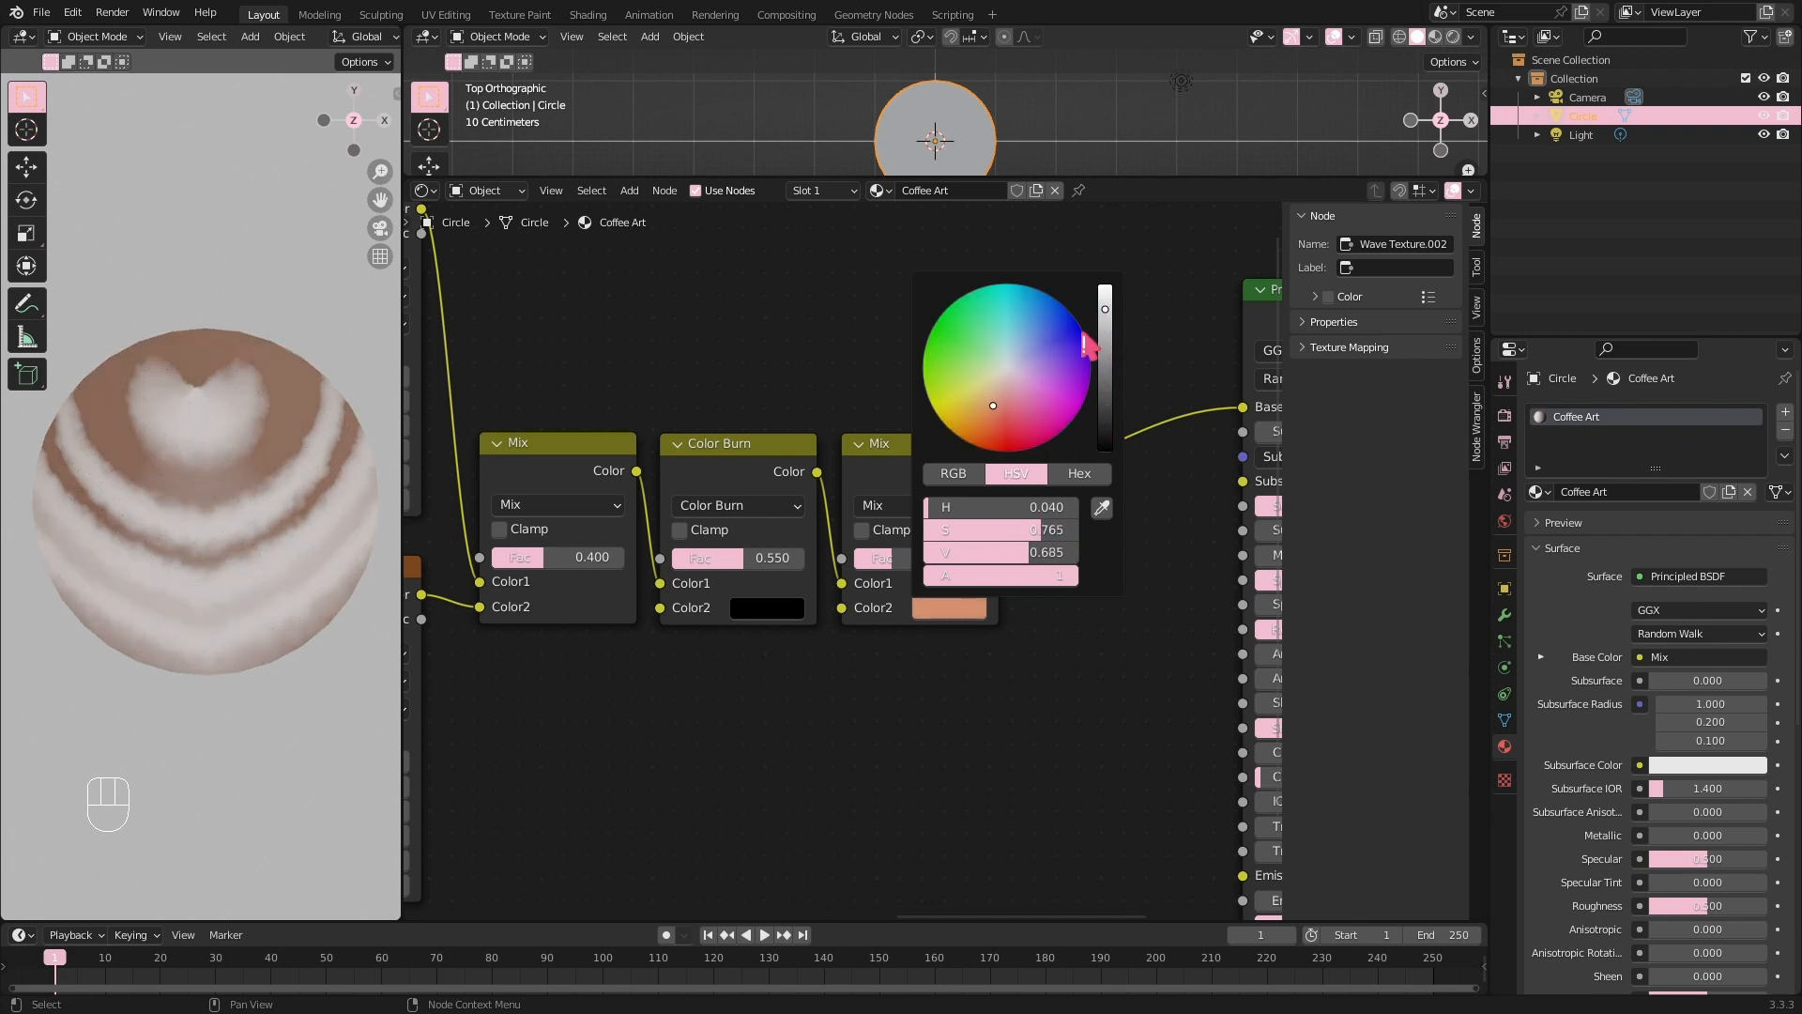
pyautogui.moveTo(1044, 530); pyautogui.dragTo(1059, 529)
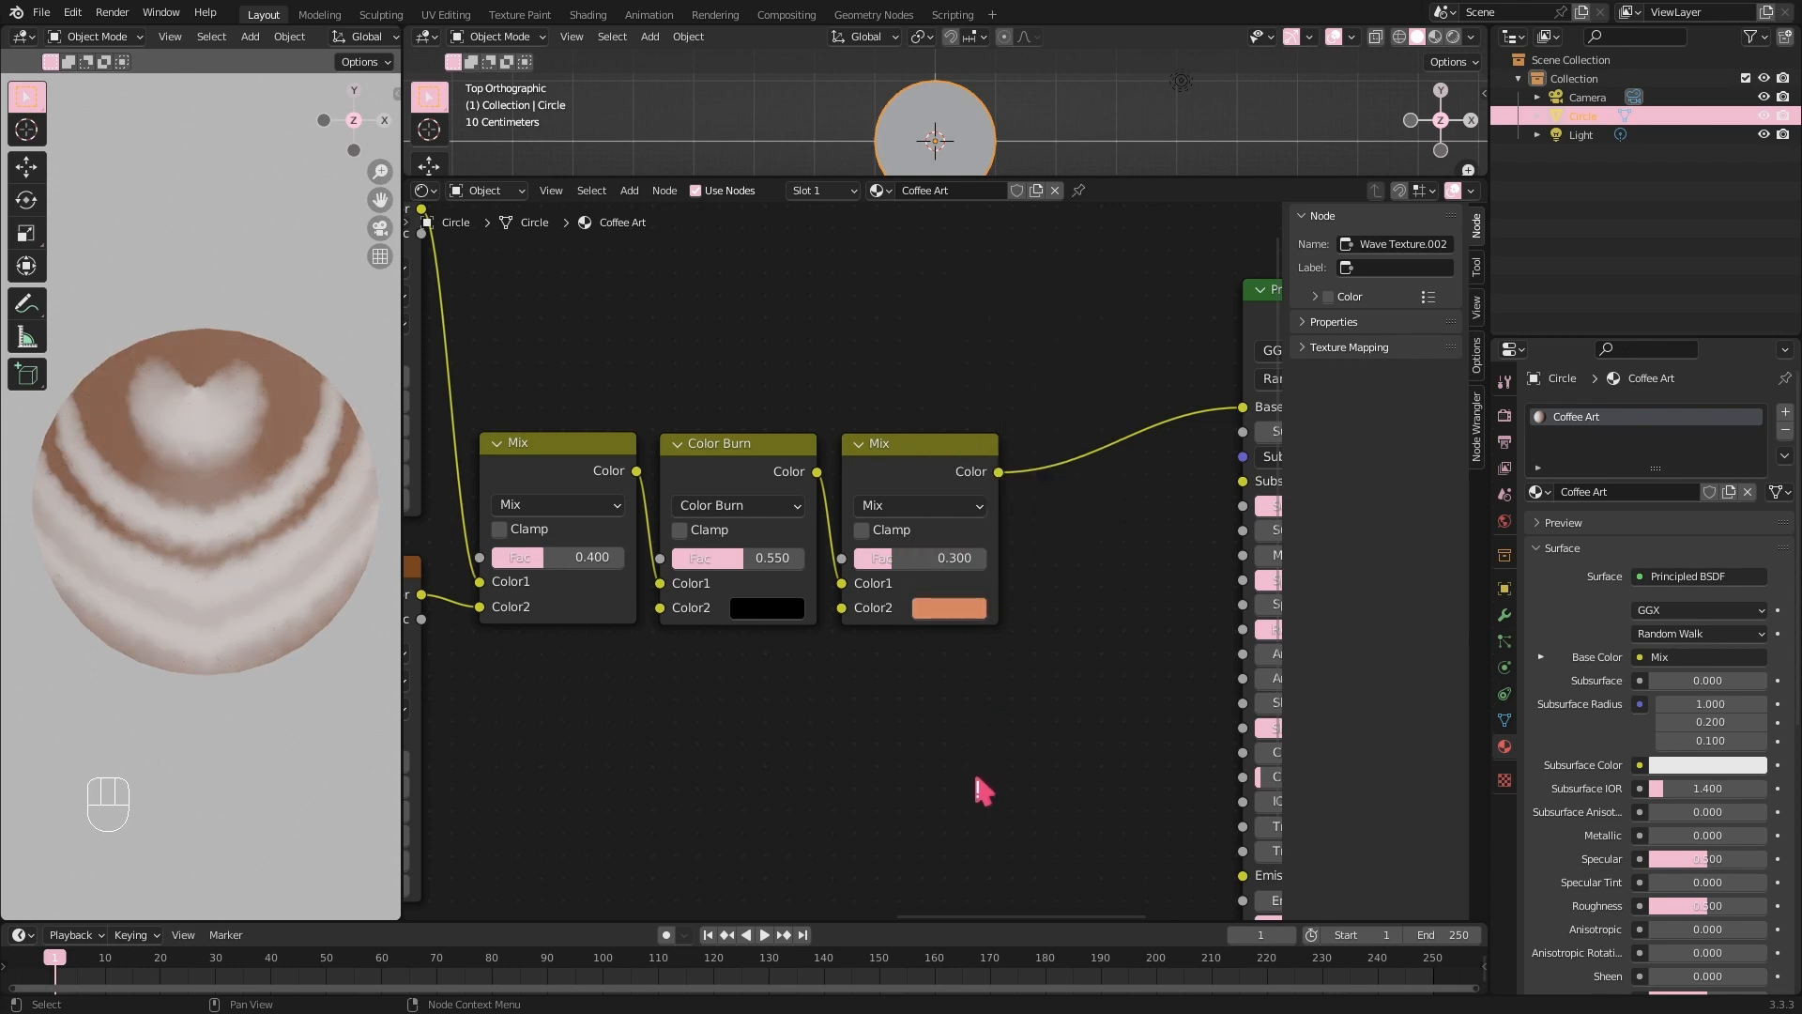
# Set the X and Y scale of the Mapping node fed by Texture Coordinate to 2.
pyautogui.scroll(-3, 981, 788)
pyautogui.keyDown('shift'); pyautogui.moveTo(704, 752); pyautogui.dragTo(1010, 700, button='middle'); pyautogui.keyUp('shift')
pyautogui.keyDown('shift'); pyautogui.moveTo(589, 737); pyautogui.dragTo(1139, 720, button='middle'); pyautogui.keyUp('shift')
pyautogui.scroll(5, 826, 745)
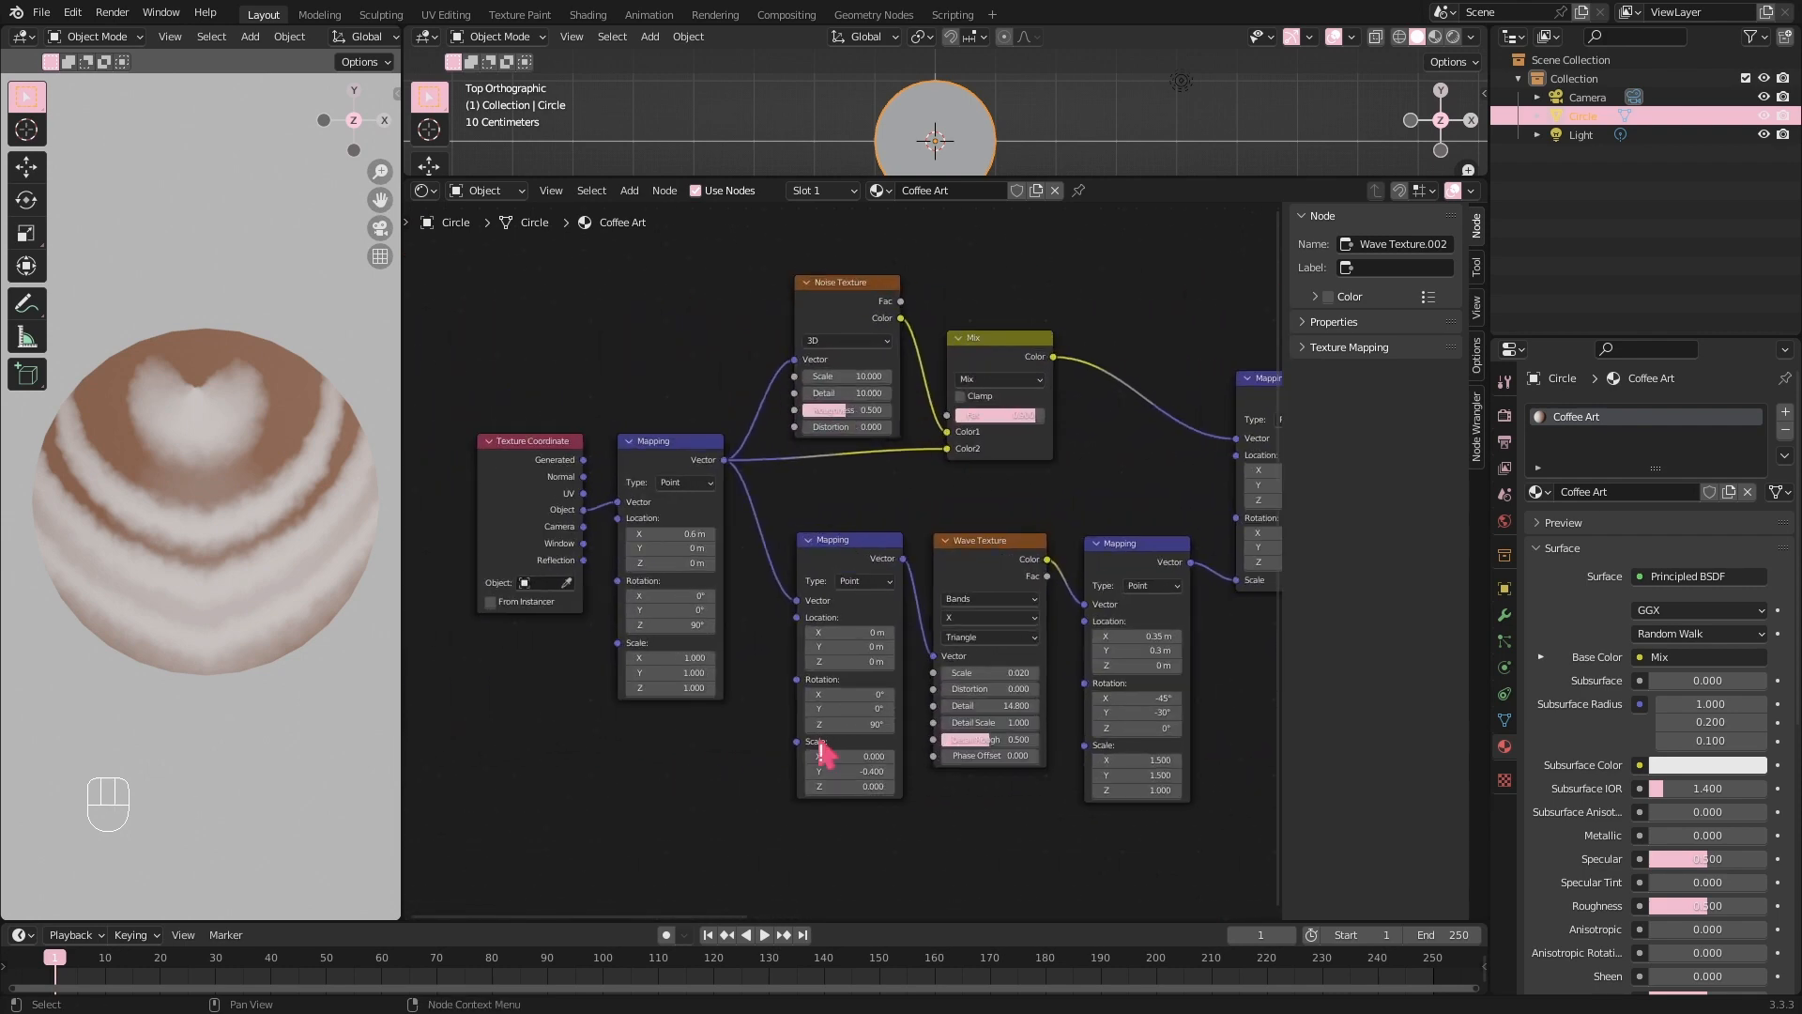
pyautogui.keyDown('shift'); pyautogui.moveTo(877, 776); pyautogui.dragTo(850, 785, button='middle'); pyautogui.keyUp('shift')
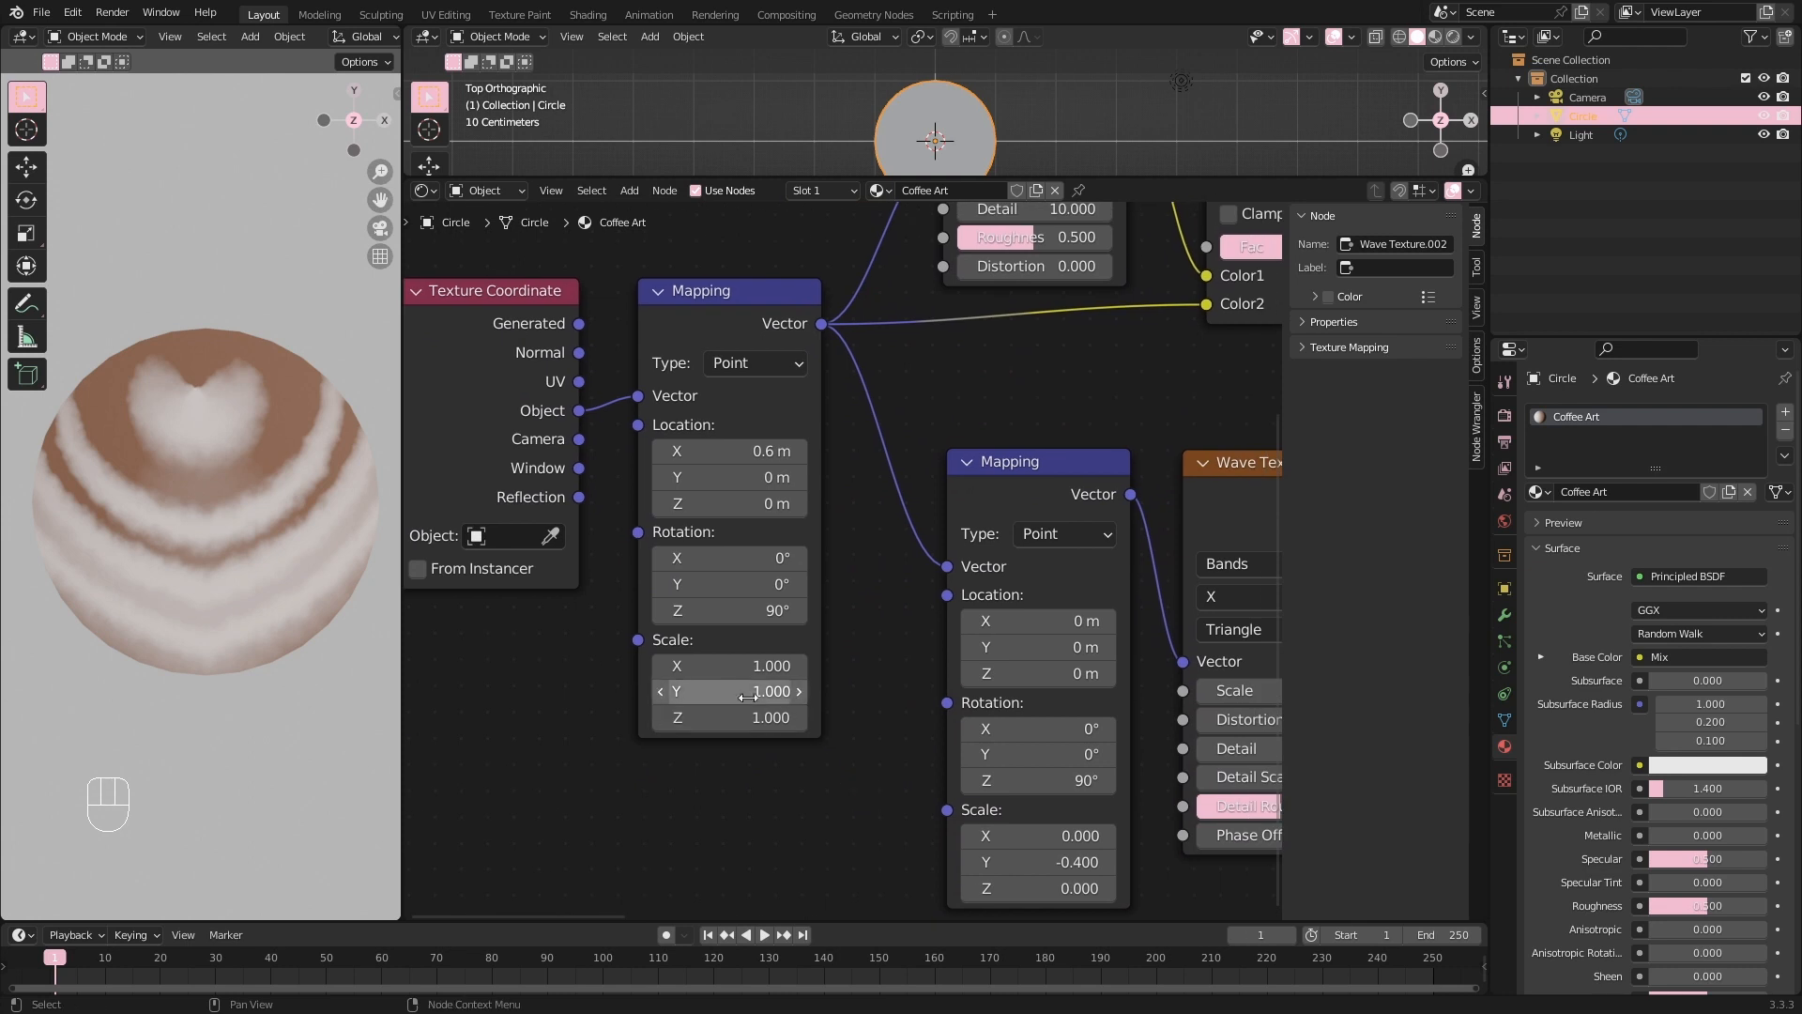
pyautogui.click(751, 674)
pyautogui.write('2')
pyautogui.press('Tab')
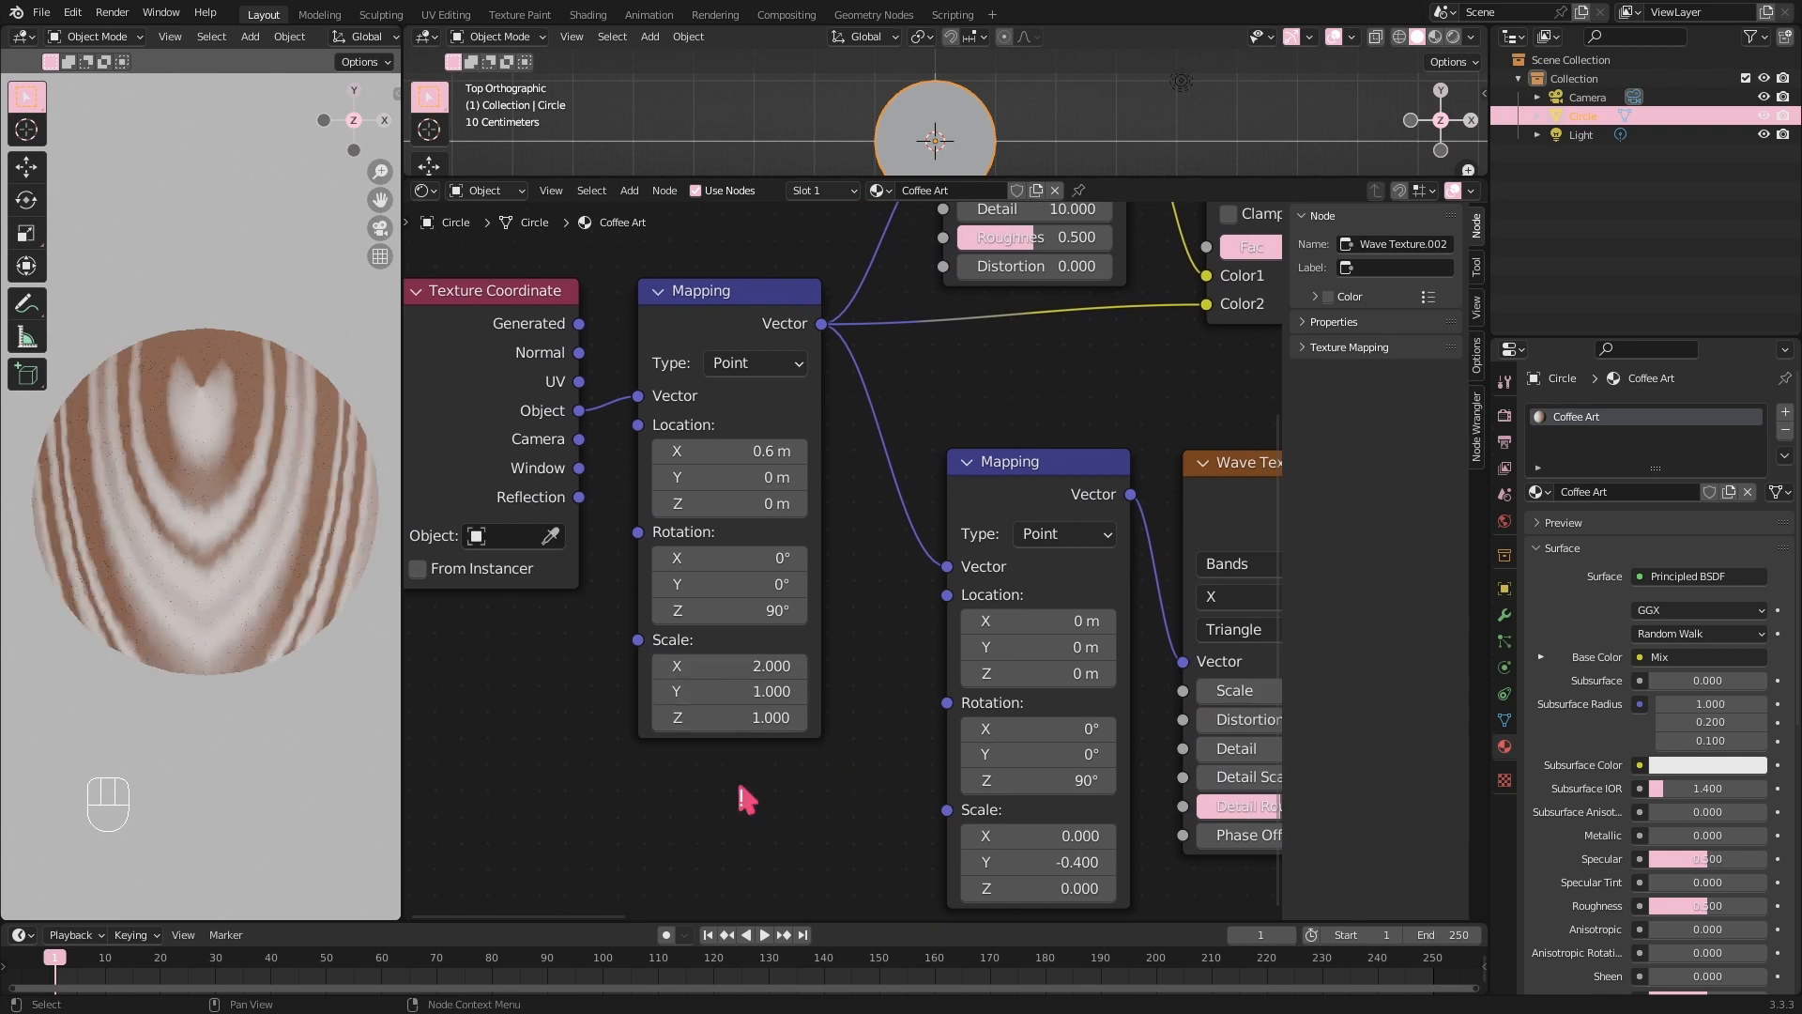
pyautogui.write('2')
pyautogui.press('Return')
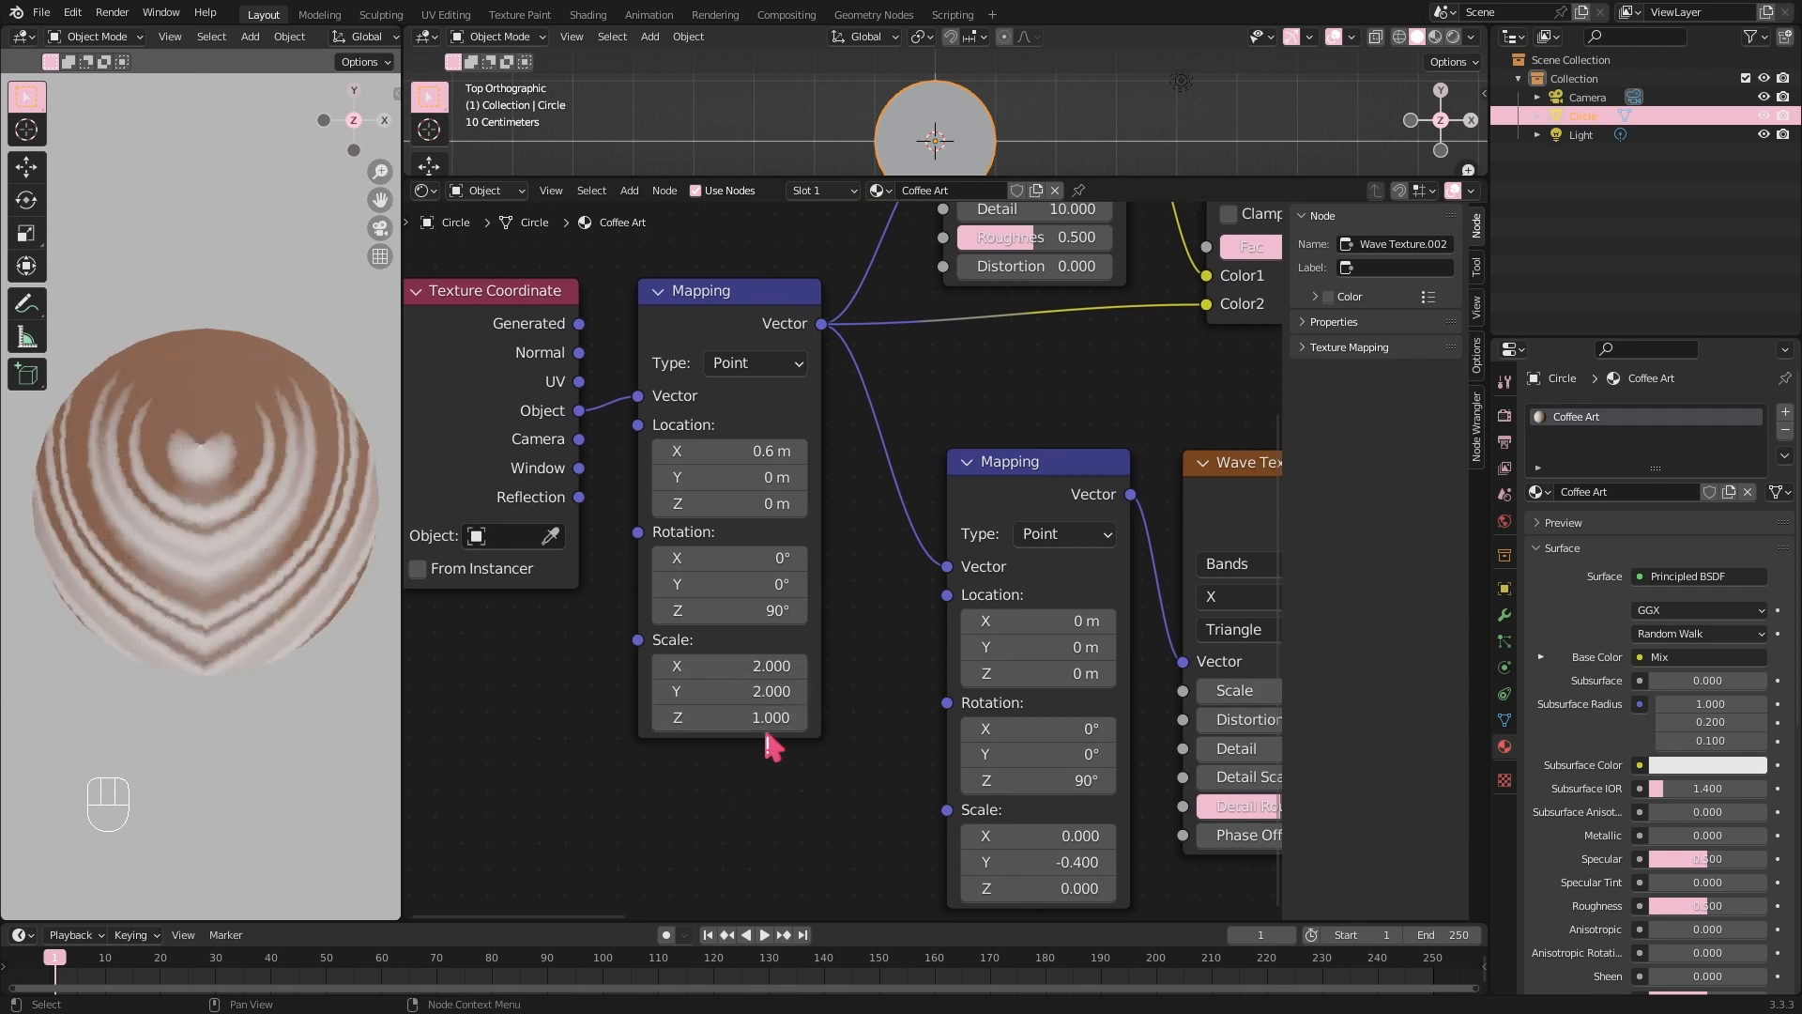
# Set the X and Y scale of the Mapping node fed by Texture Coordinate to 3.
pyautogui.click(763, 668)
pyautogui.write('3')
pyautogui.press('Tab')
pyautogui.write('3')
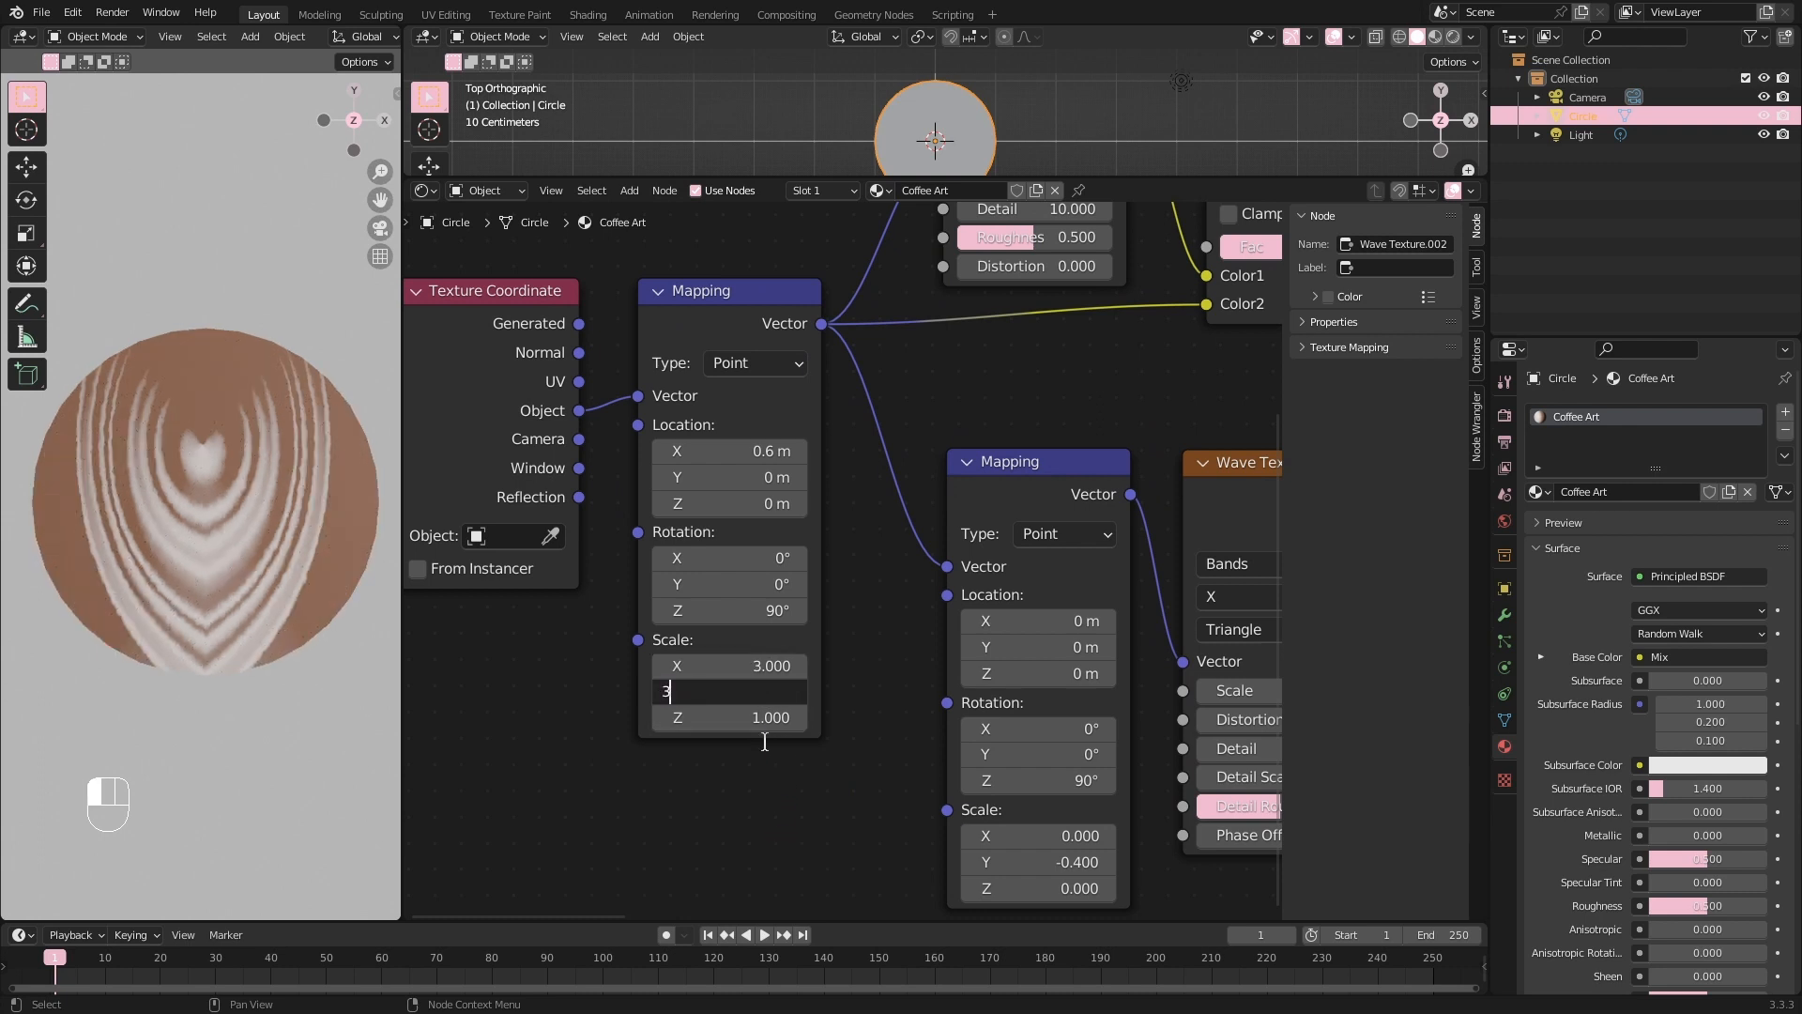
pyautogui.press('Return')
# Set the Y scale of the Mapping node fed by Texture Coordinate to 3.5 and enter 3 for its X scale.
pyautogui.moveTo(751, 713); pyautogui.dragTo(740, 776, button='middle')
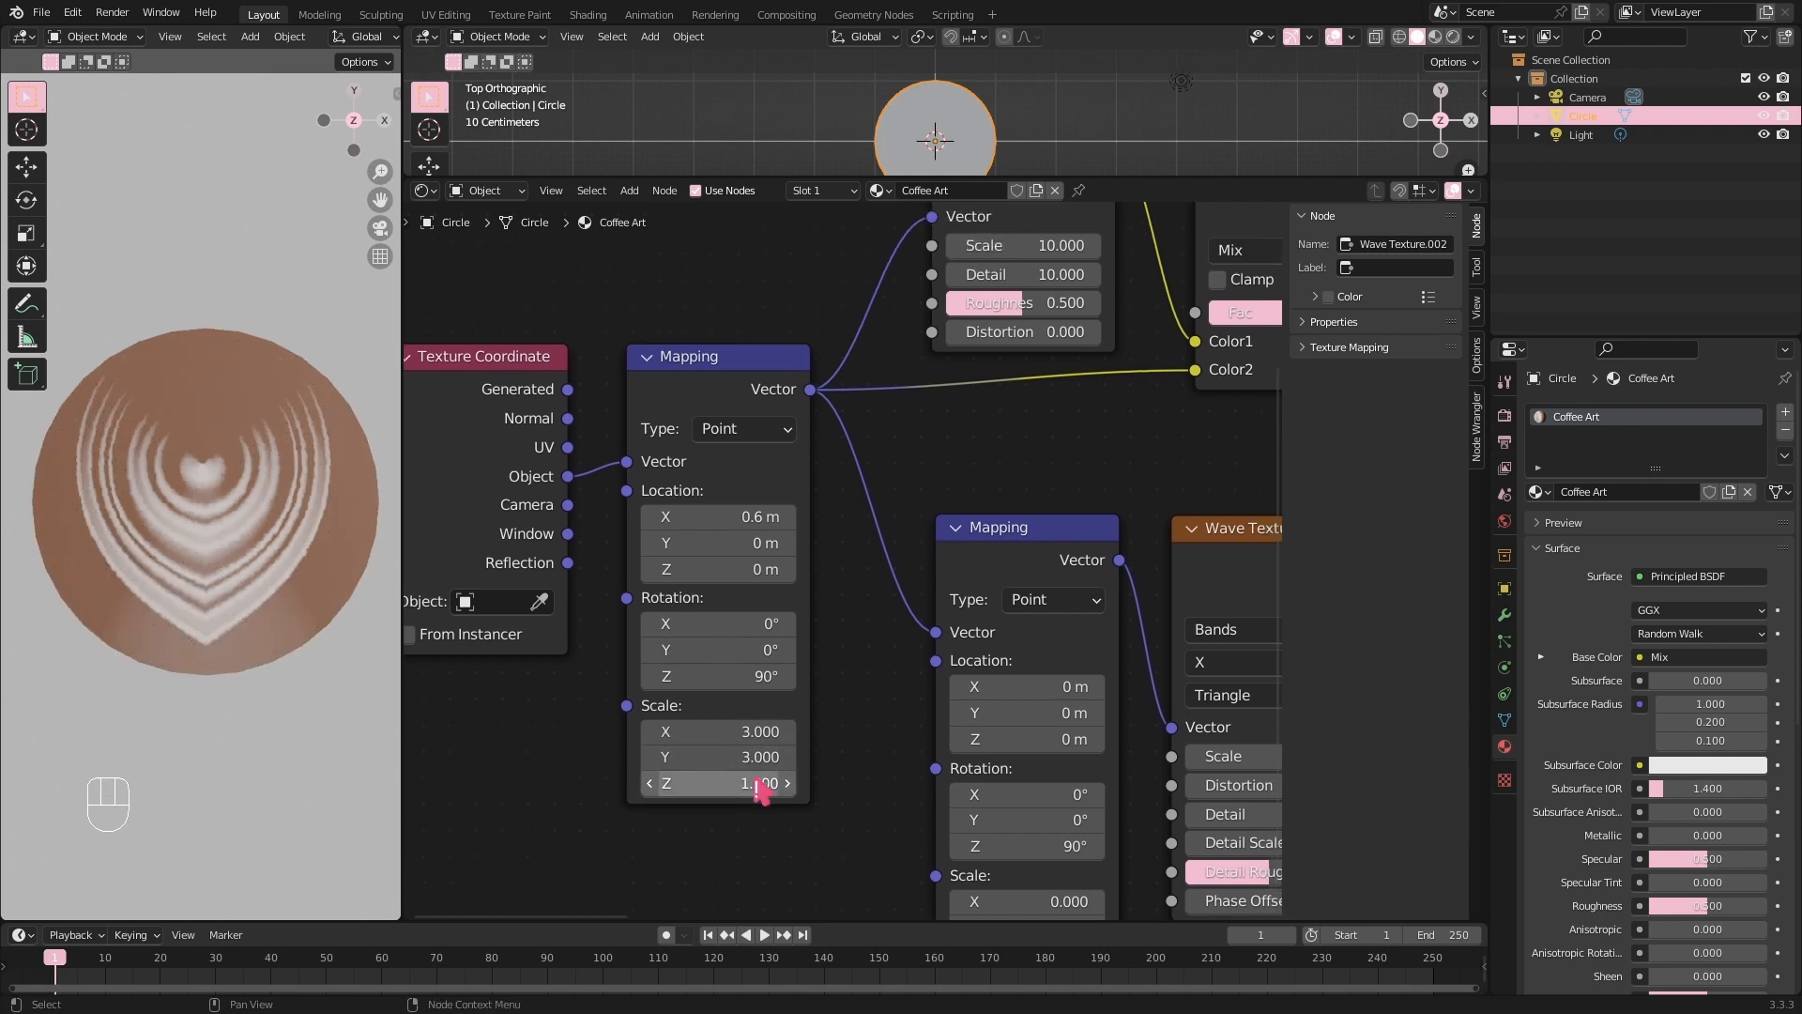
pyautogui.click(745, 759)
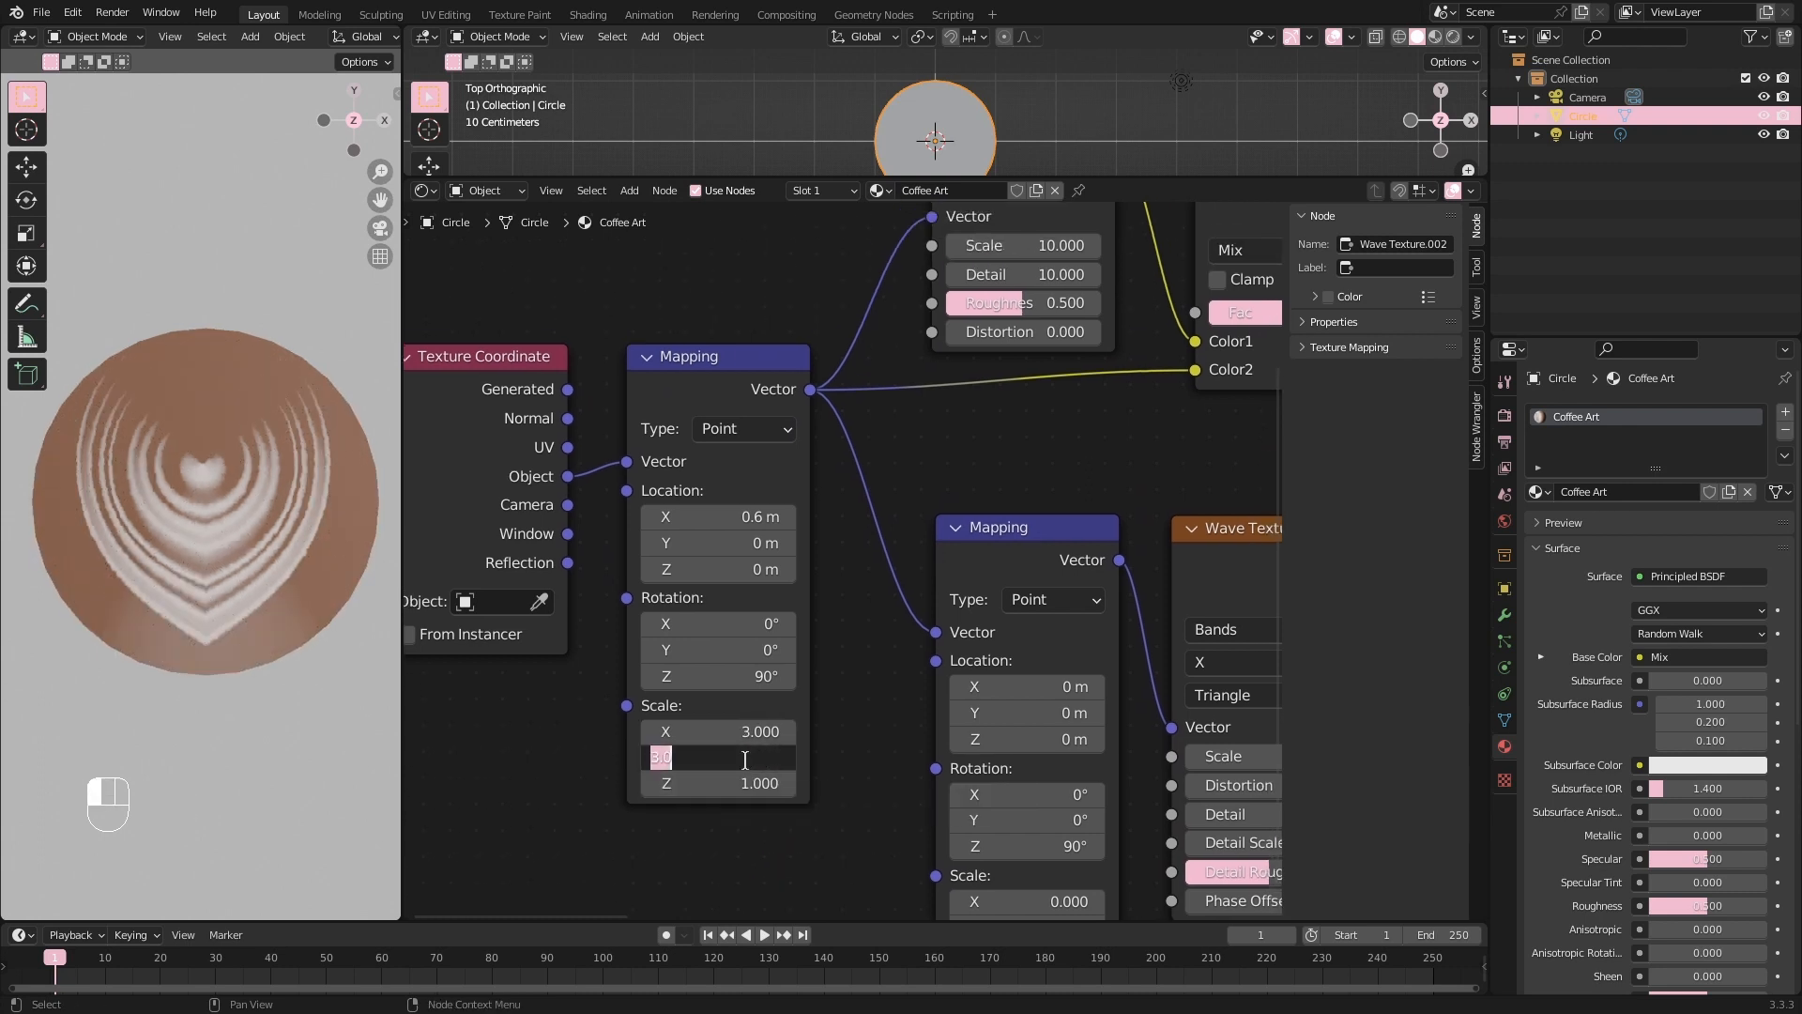
pyautogui.write('3.5')
pyautogui.press('Return')
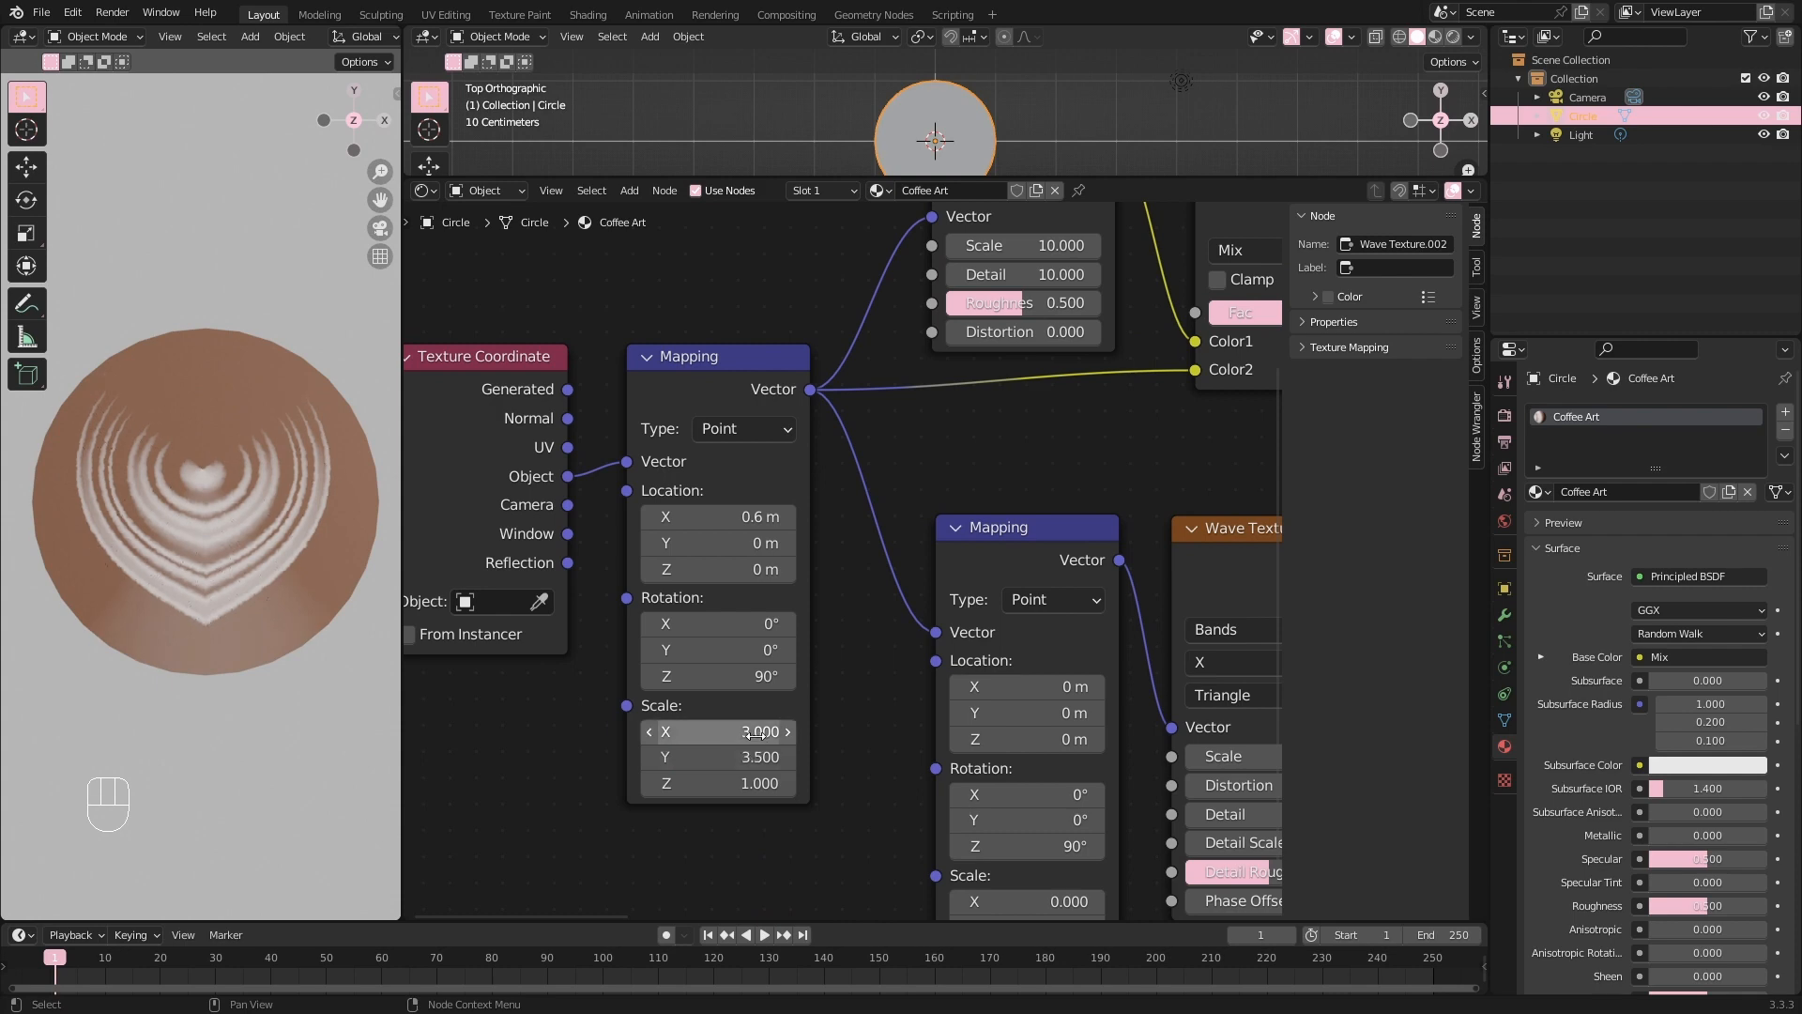
pyautogui.click(755, 733)
pyautogui.write('3')
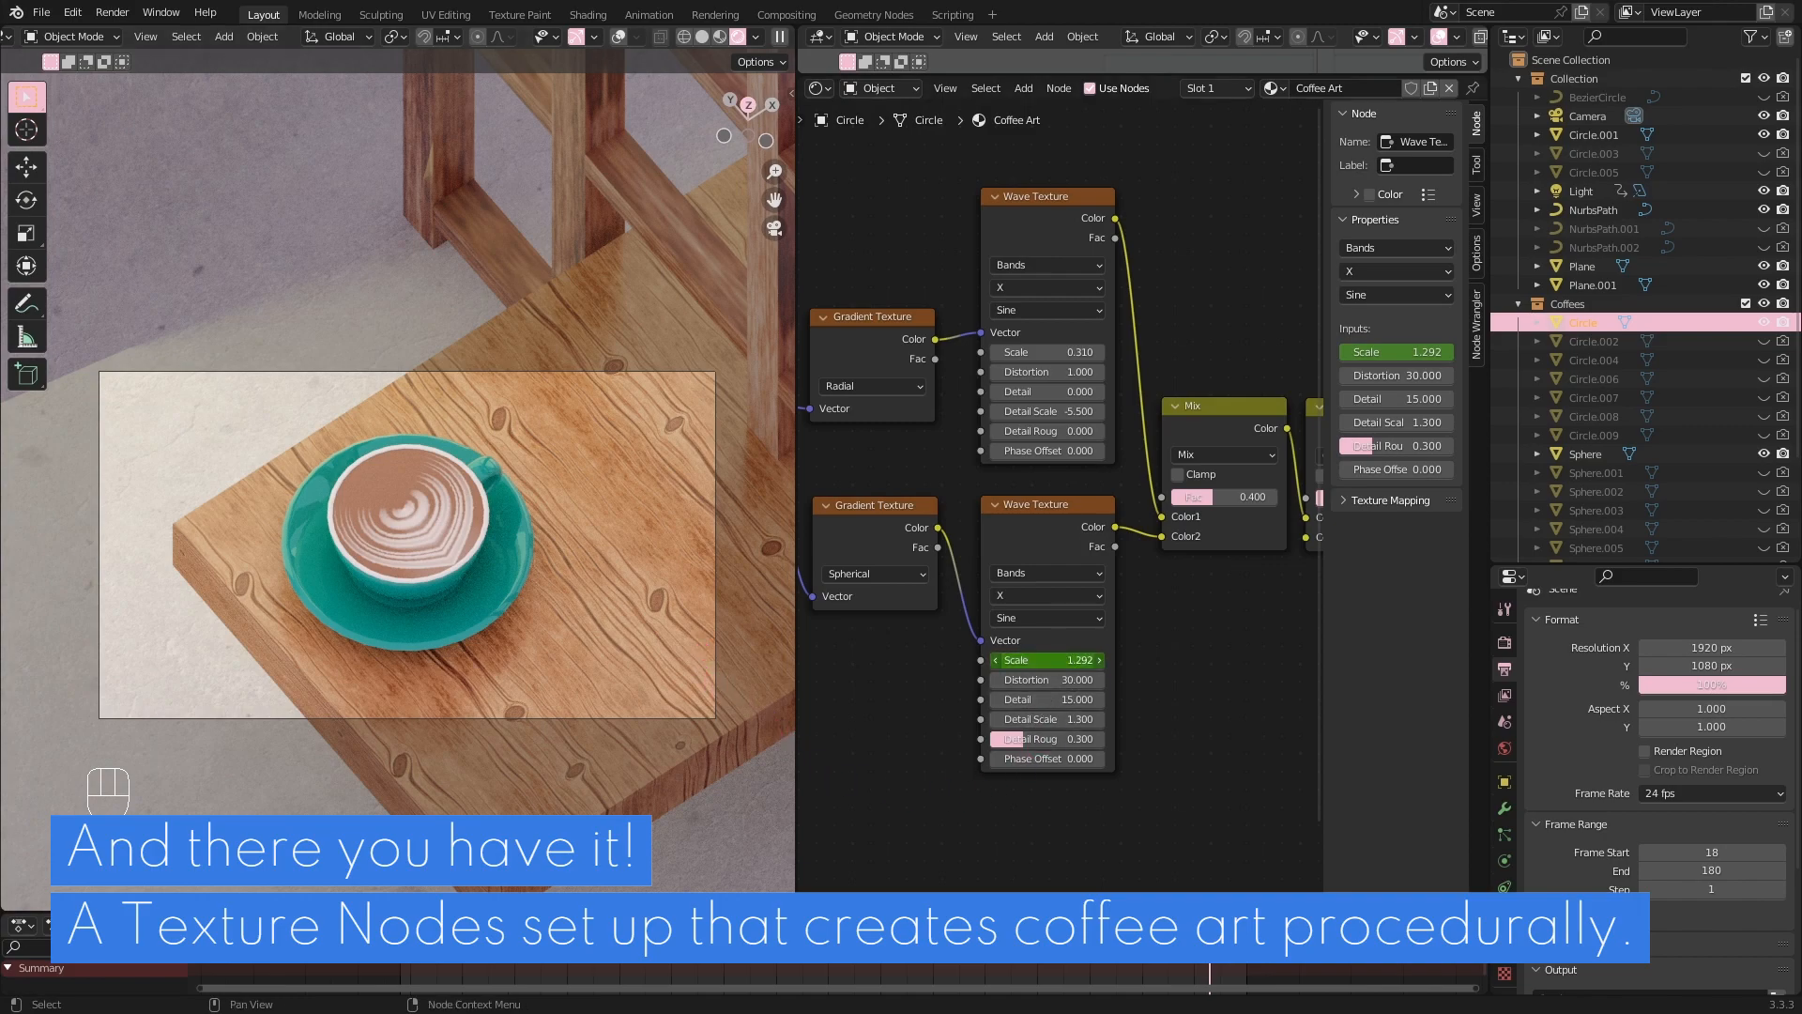
# Vary the lower Wave Texture's Scale in the Coffee Art material, and try -0.95 in Coffee Art.001, undoing that change.
pyautogui.moveTo(1047, 660); pyautogui.dragTo(1094, 660)
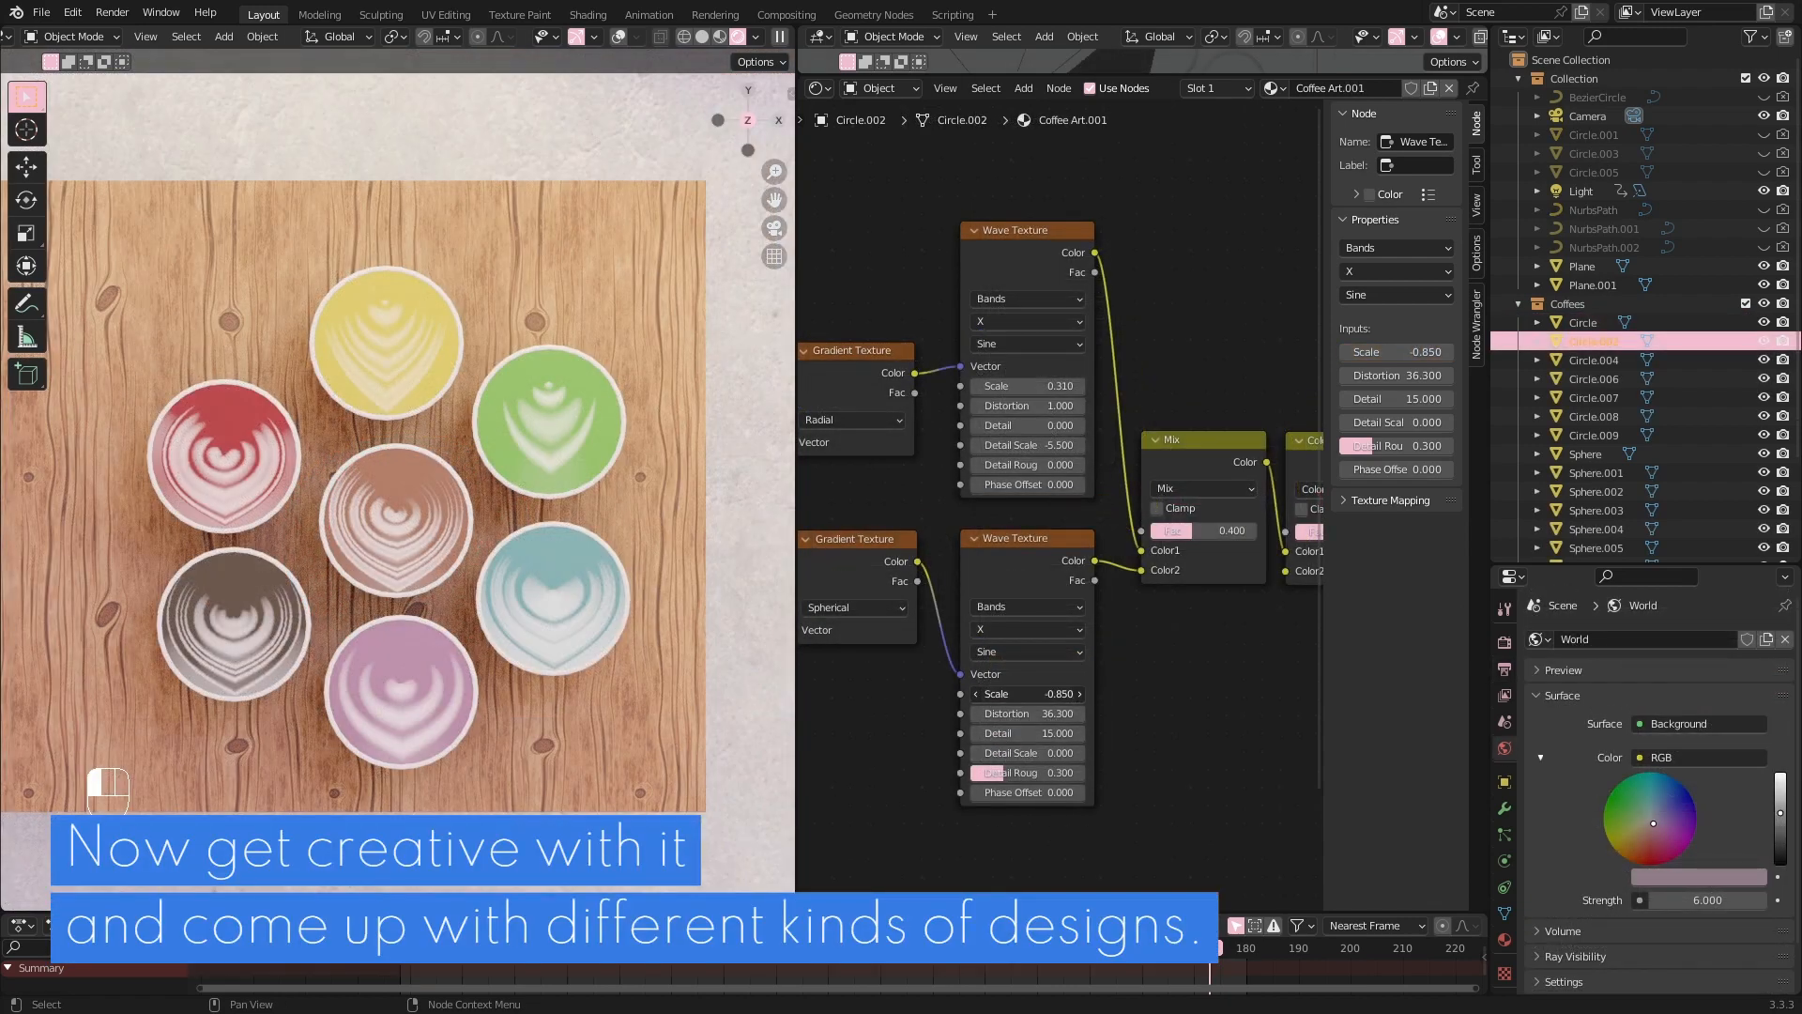
pyautogui.moveTo(1028, 694); pyautogui.dragTo(1026, 694)
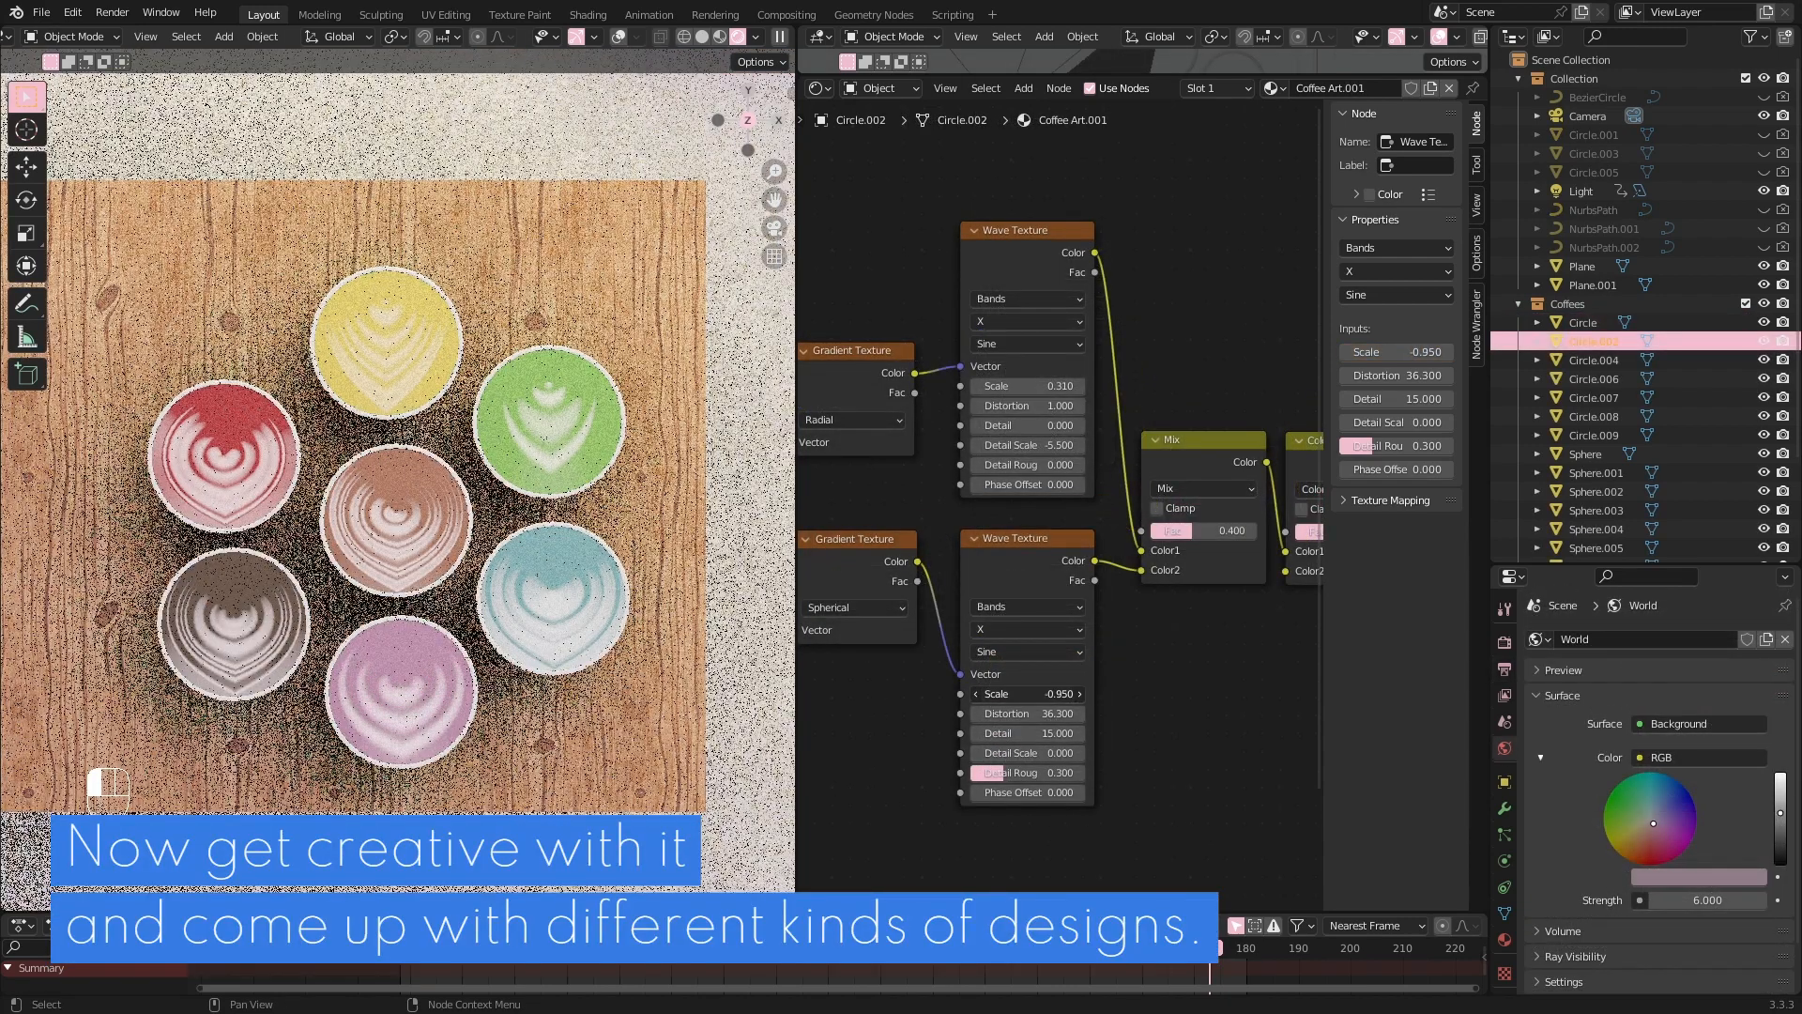
pyautogui.hotkey('ctrl', 'z')
# Try other Scale values on the lower Wave Textures of the teal and green coffees, undoing each, and select the yellow coffee.
pyautogui.click(584, 630)
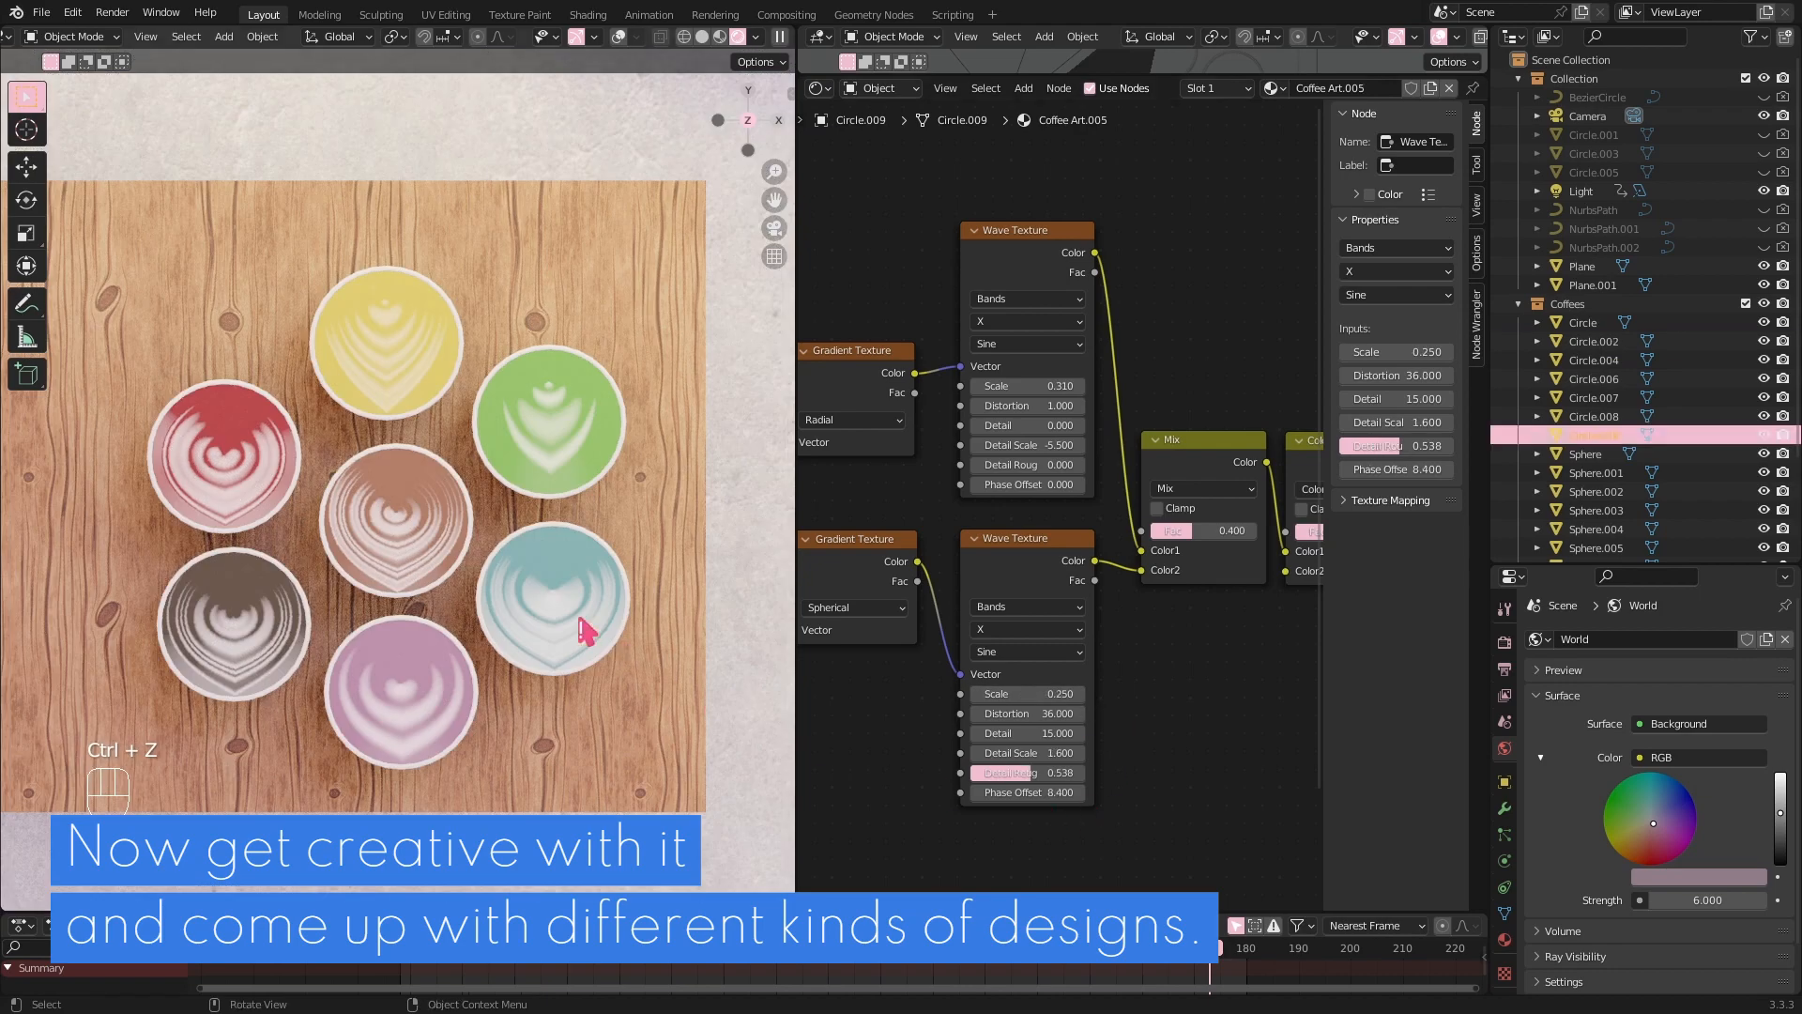
pyautogui.moveTo(1033, 694); pyautogui.dragTo(1016, 694)
pyautogui.hotkey('ctrl', 'z')
pyautogui.click(608, 438)
pyautogui.moveTo(1040, 694); pyautogui.dragTo(1052, 694)
pyautogui.hotkey('ctrl', 'z')
pyautogui.click(449, 372)
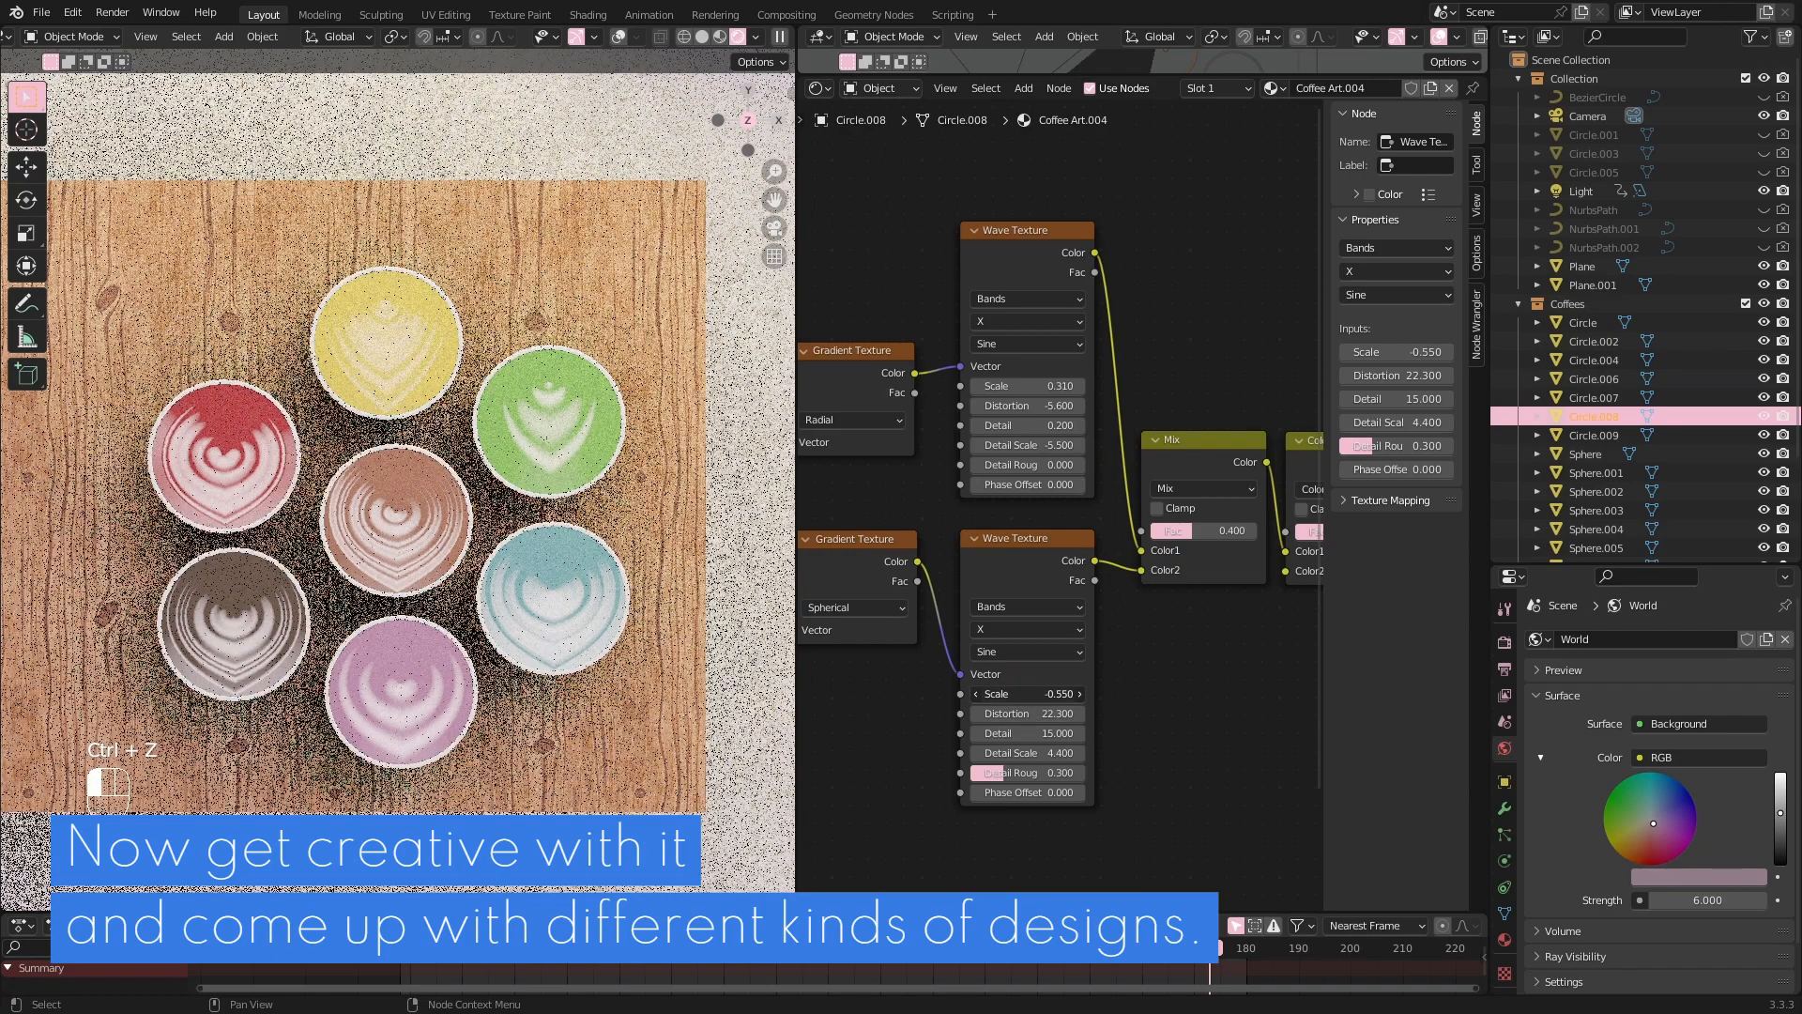